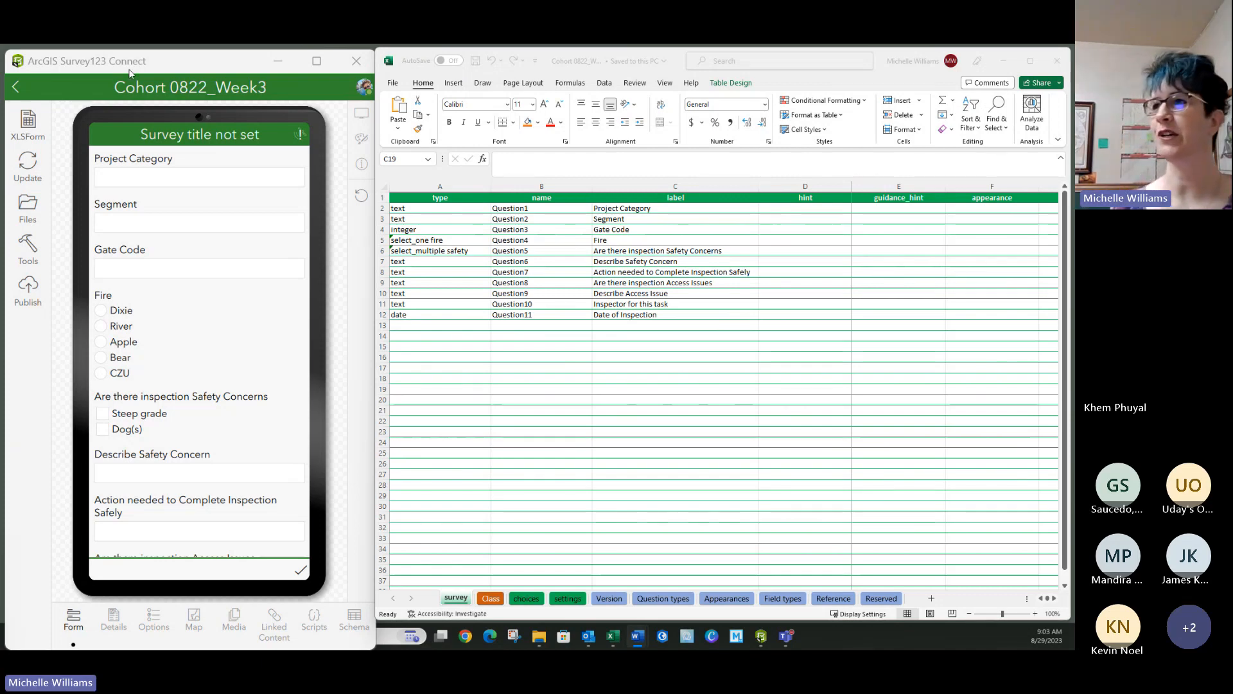
left_click_drag(619, 210, 618, 328)
left_click(509, 387)
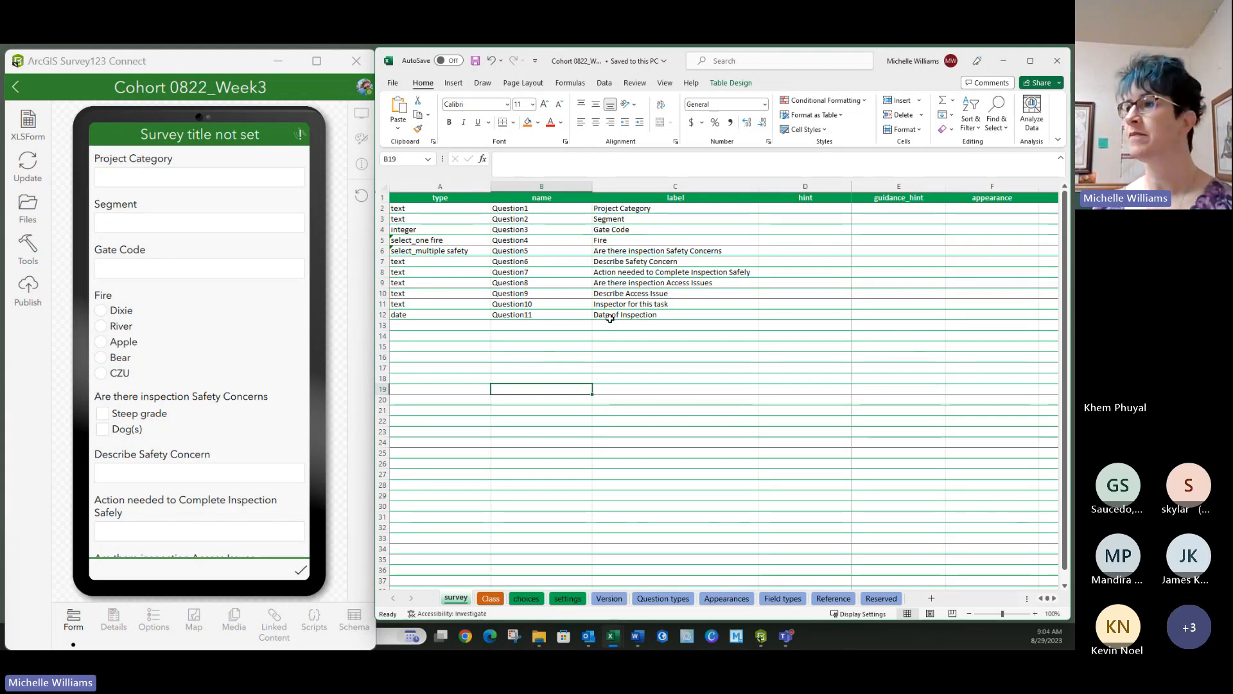
left_click(608, 347)
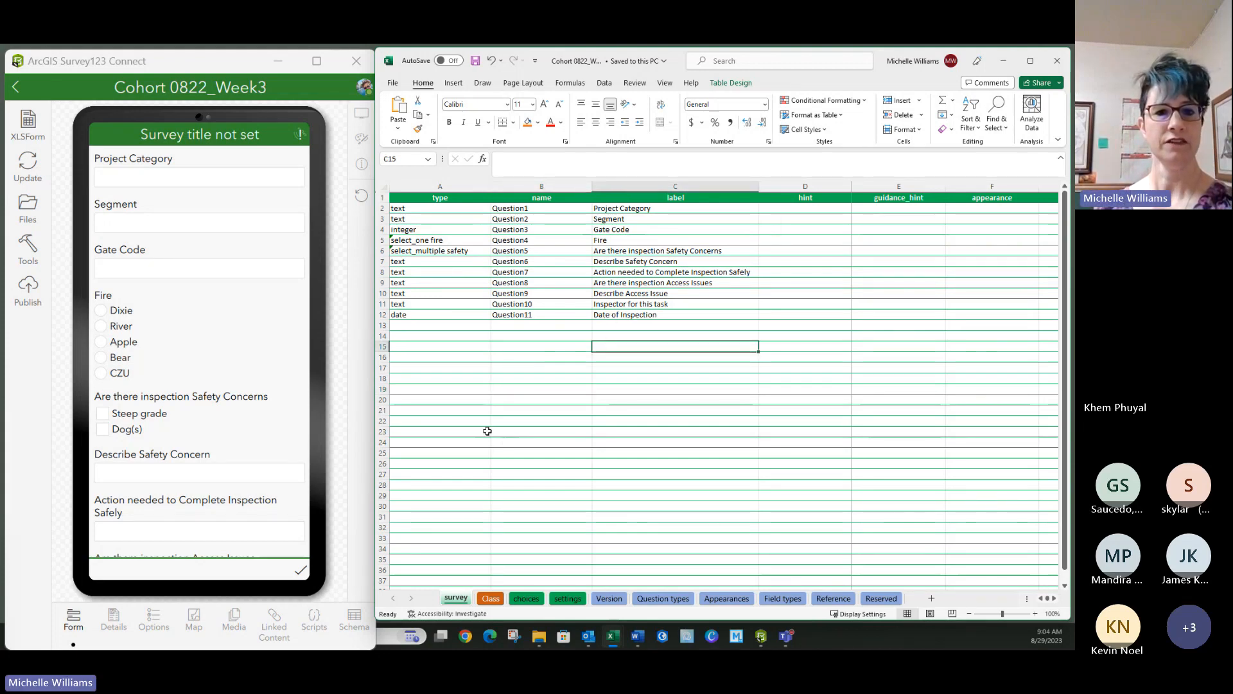
Open the survey's file folder and widen its window to show the file type and size details.
left_click(28, 211)
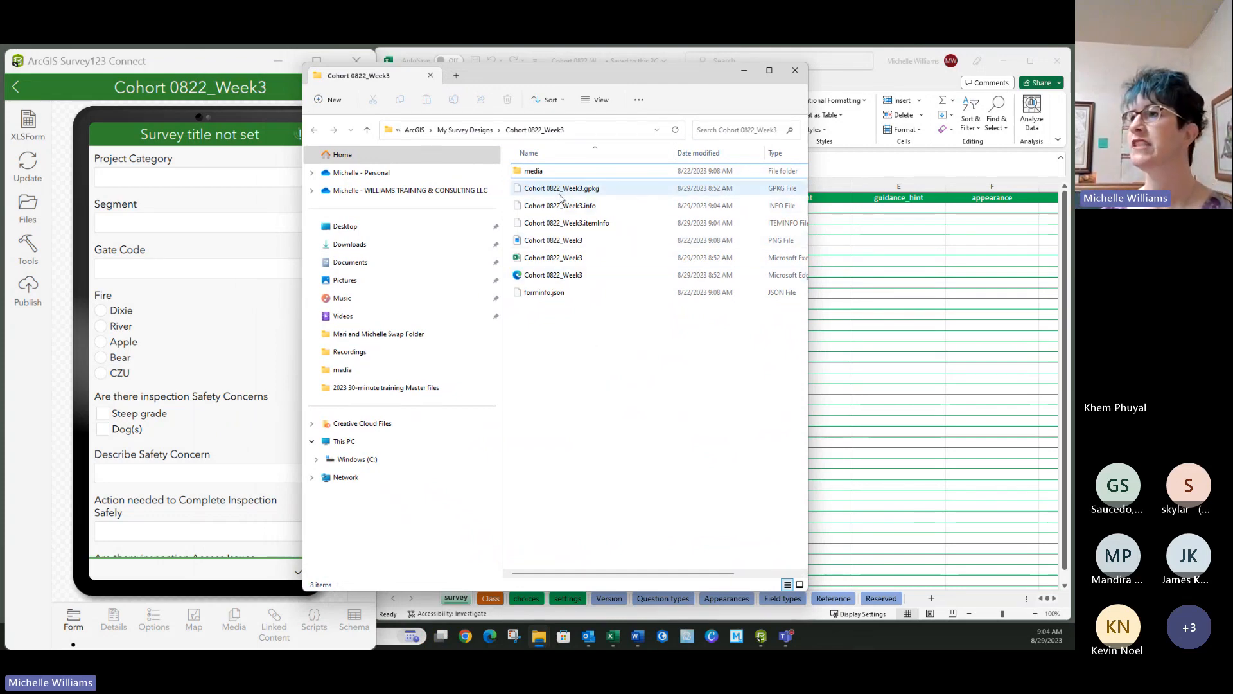
left_click(556, 258)
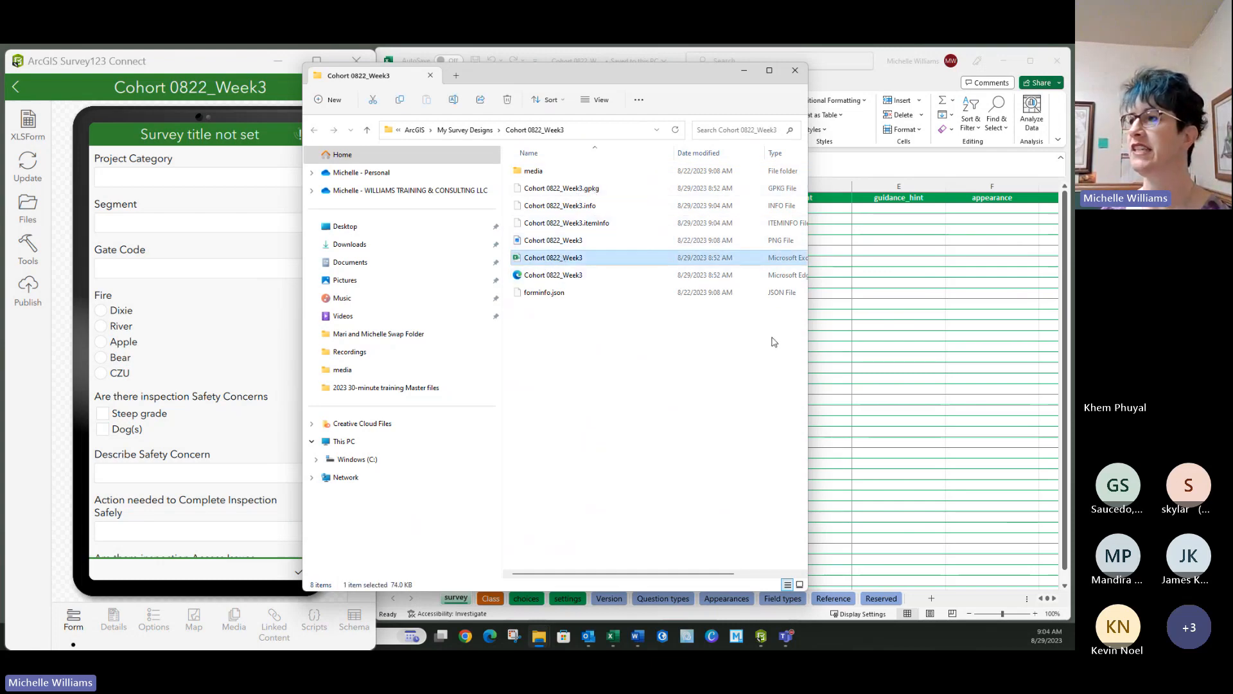
left_click_drag(808, 343, 913, 343)
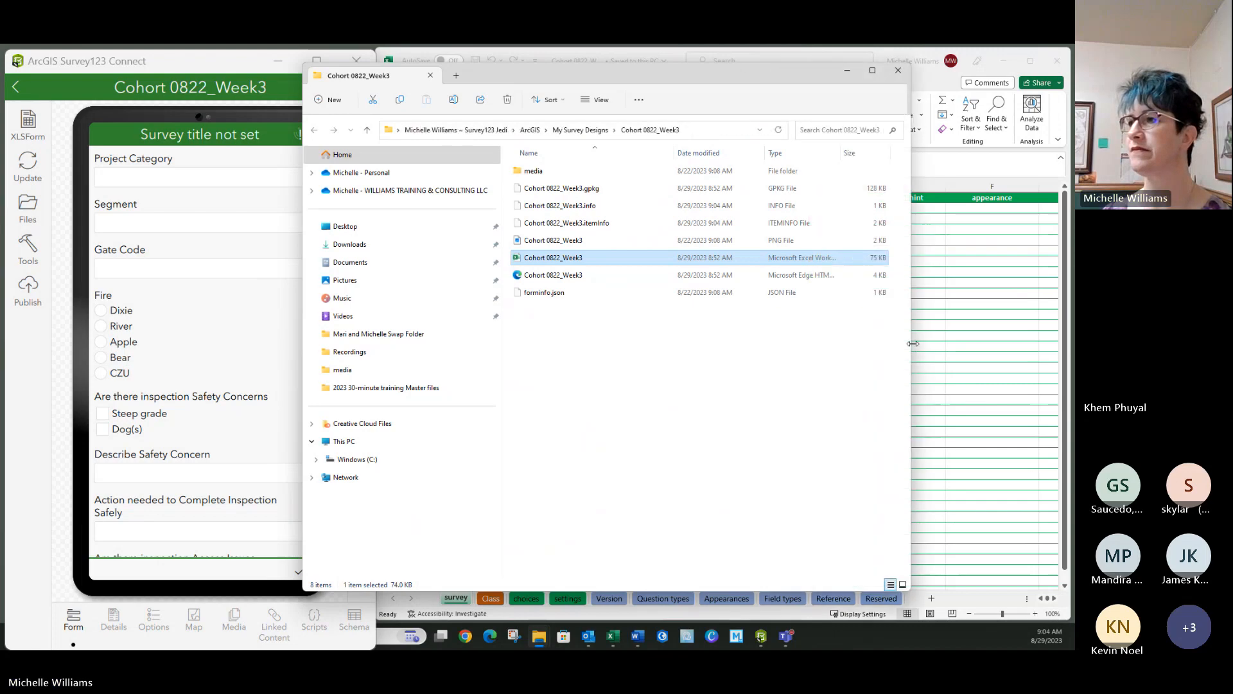
left_click(704, 357)
View the Cohort 0822_Week3 HTML file in the browser and close it again.
left_click(533, 278)
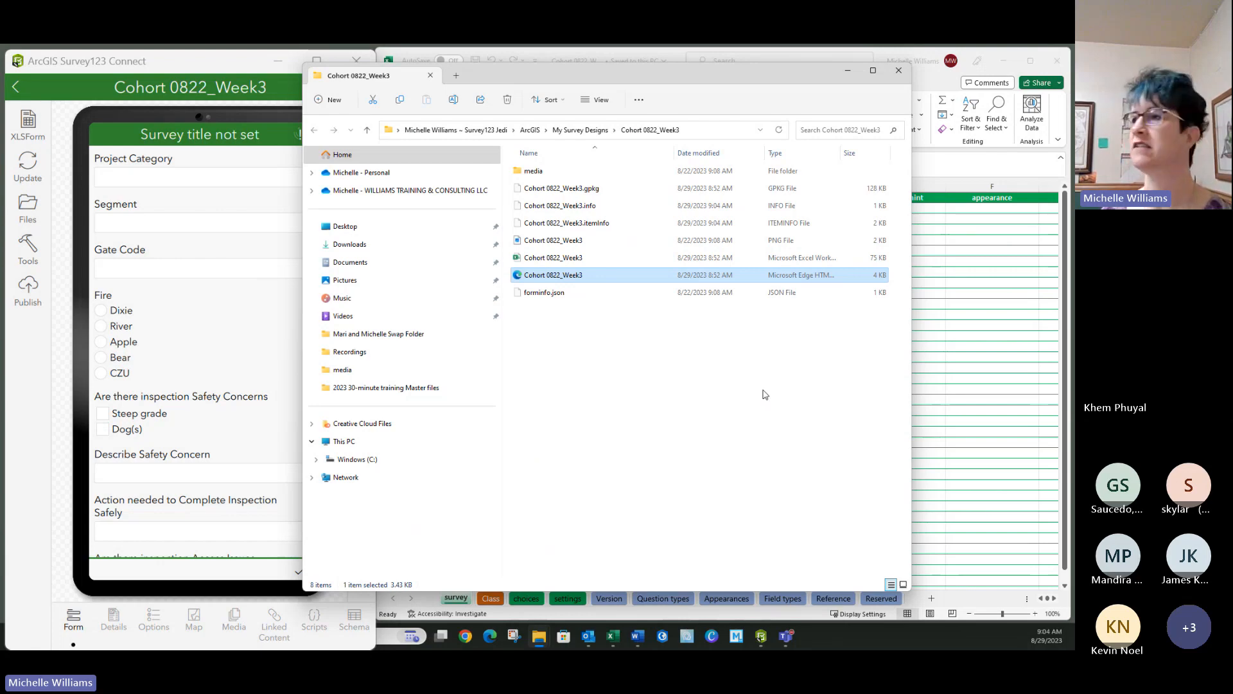
double_click(562, 277)
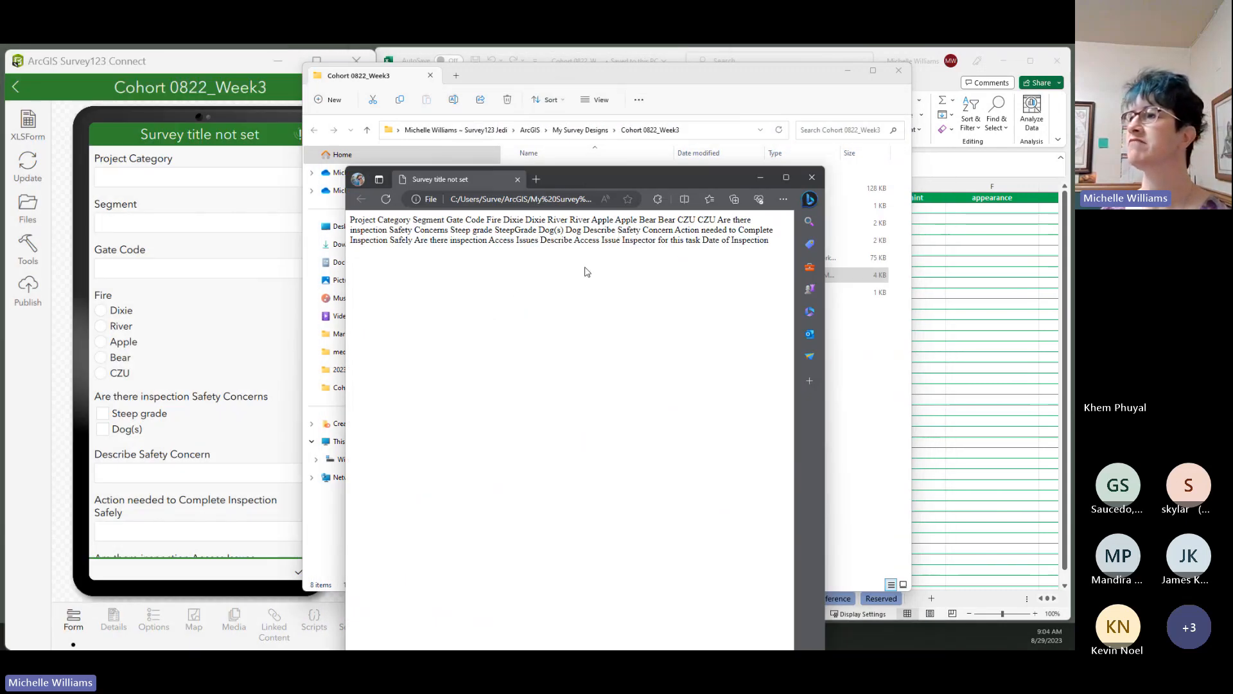
left_click(812, 178)
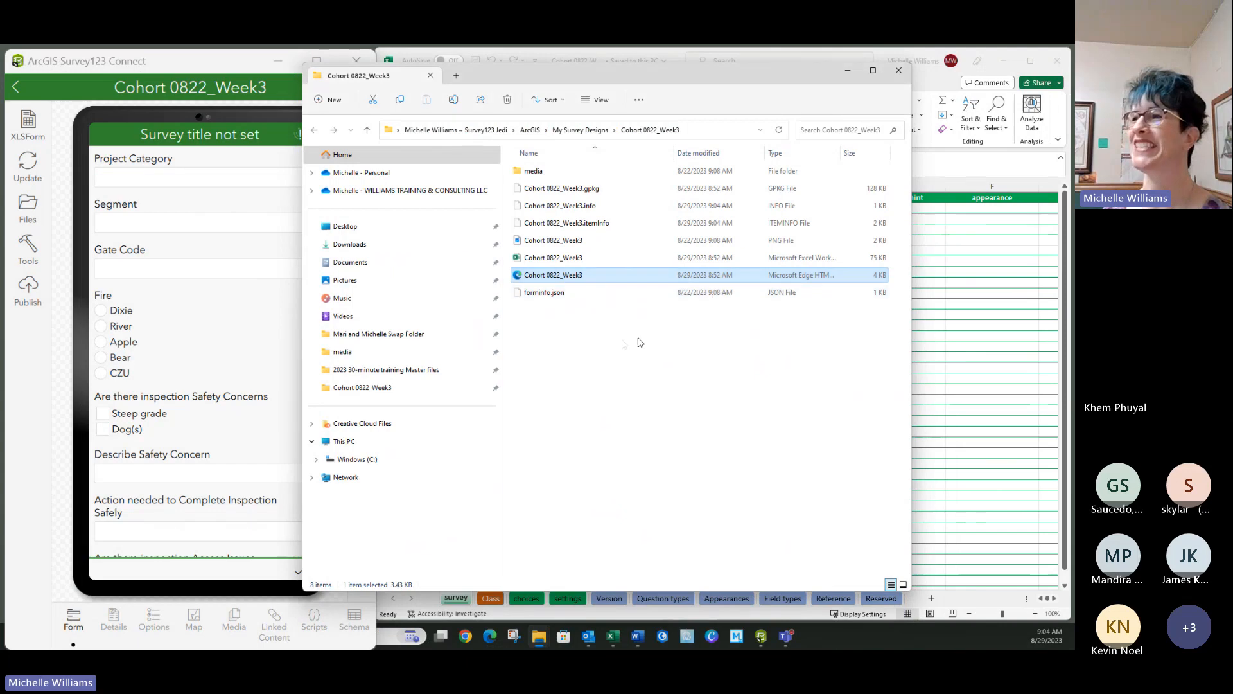
Check the contents of the survey's media folder, return to the survey folder and close the file window.
left_click(557, 172)
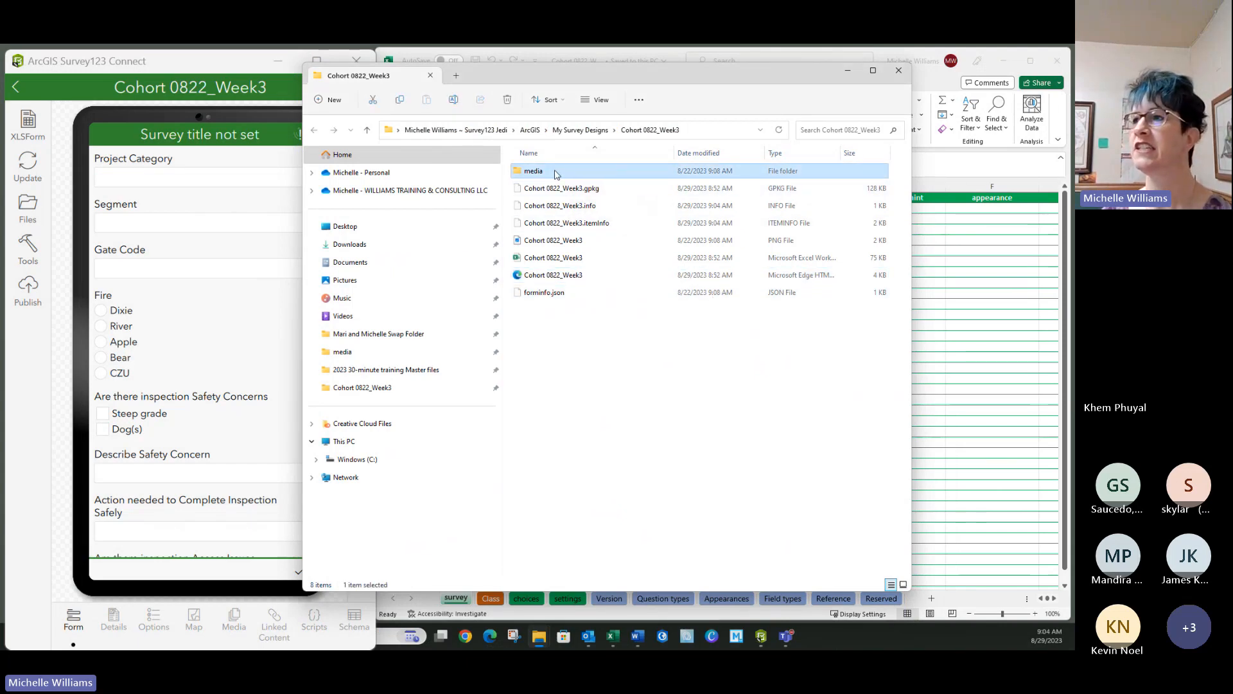
double_click(556, 173)
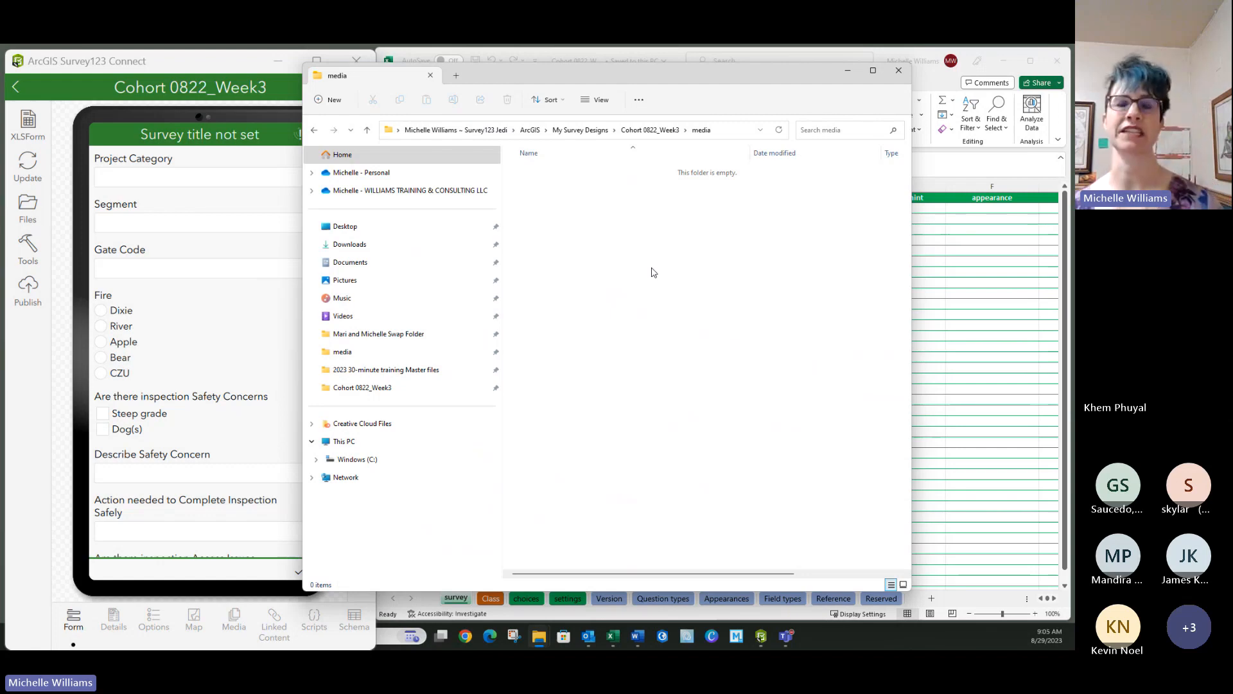
left_click(367, 131)
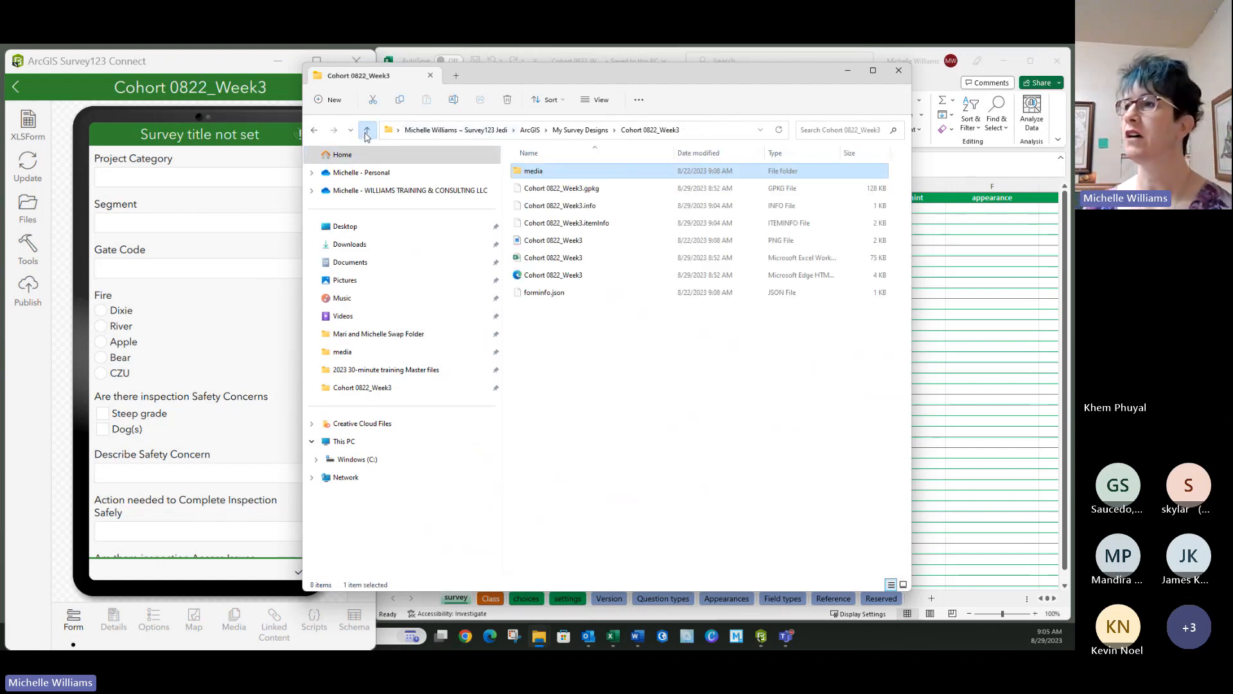
left_click(678, 377)
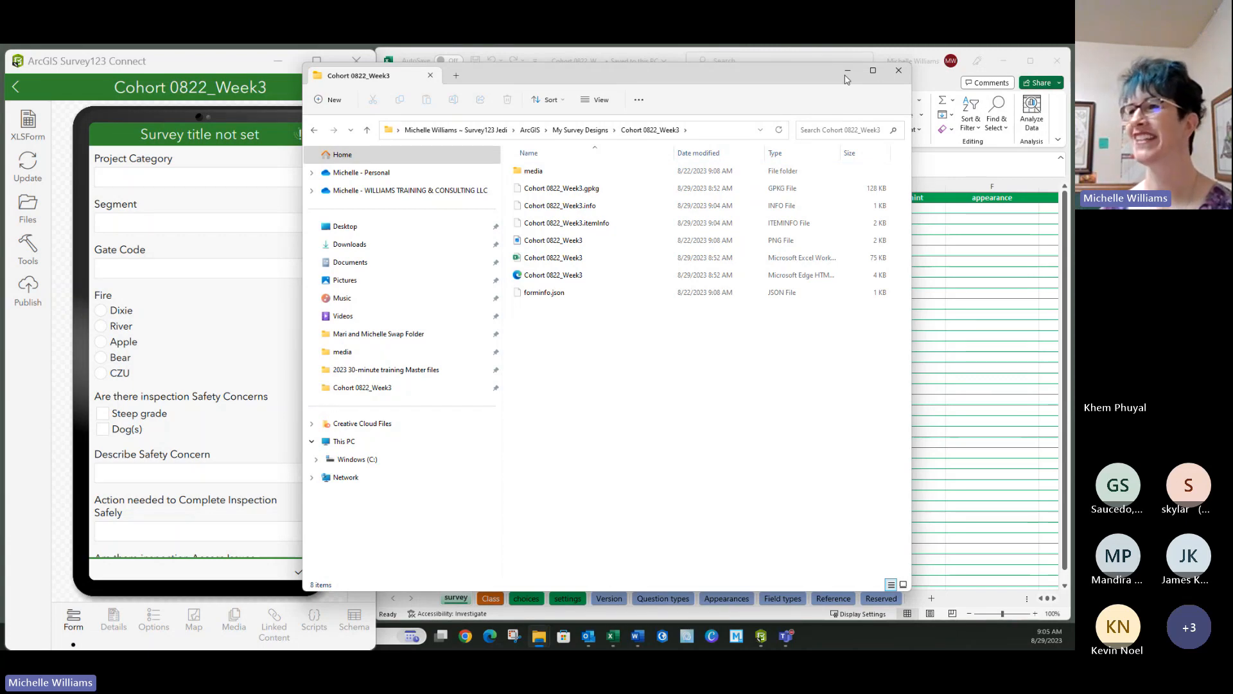
left_click(898, 70)
left_click(772, 477)
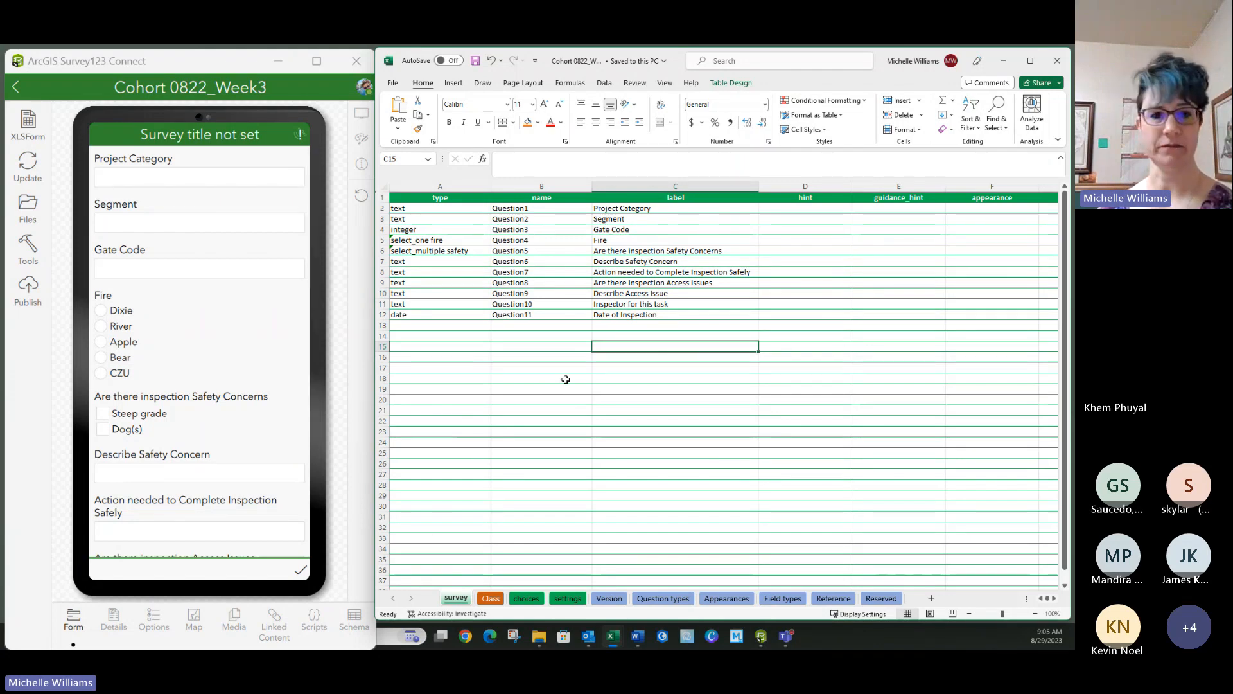
Review the question types on the Class sheet and the label and name columns on the choices sheet.
left_click(491, 598)
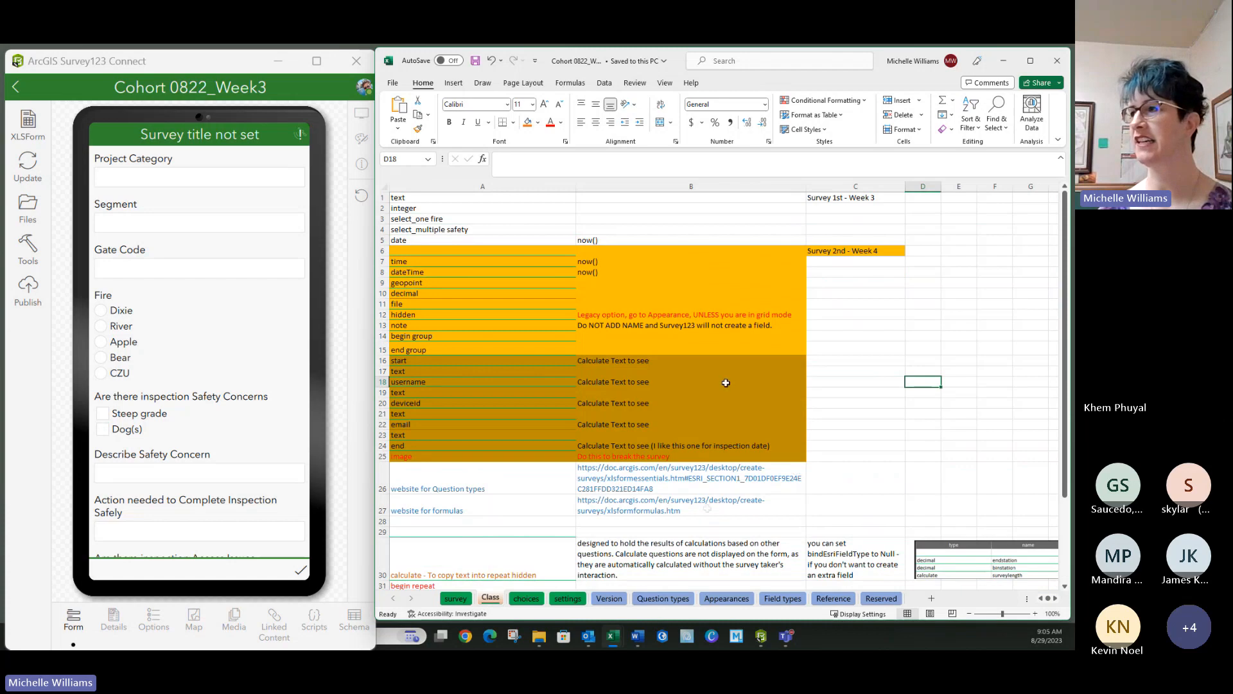
left_click(526, 598)
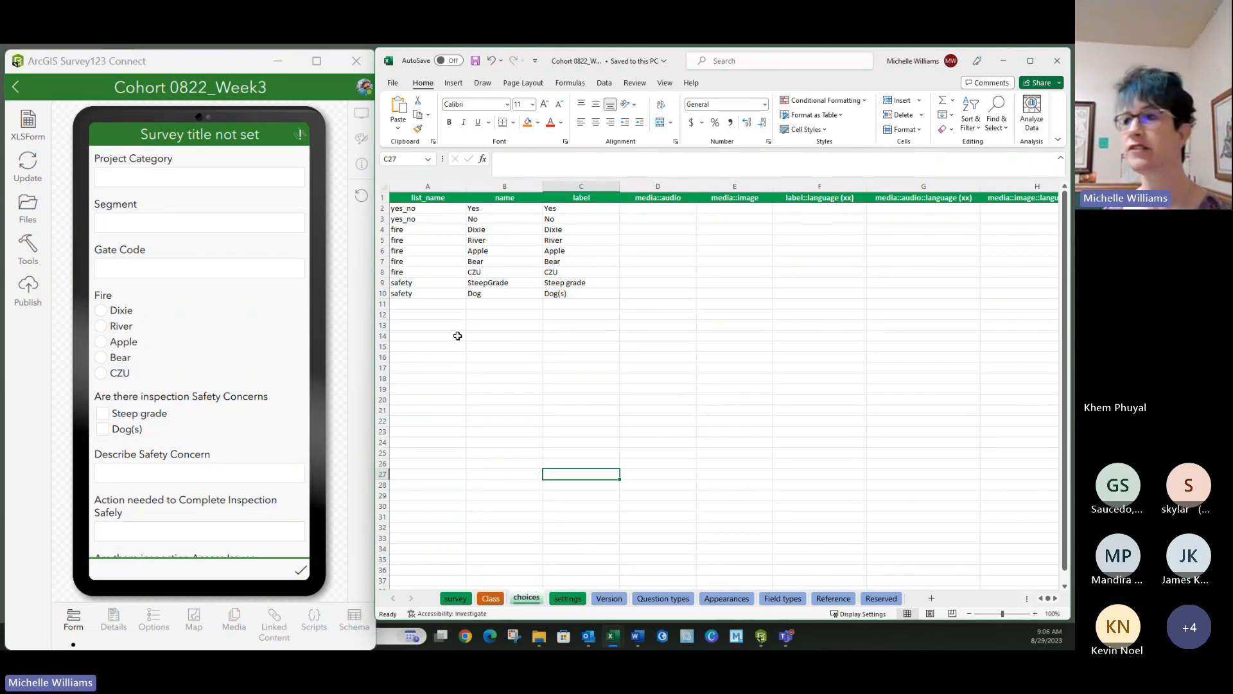
left_click_drag(561, 209, 565, 294)
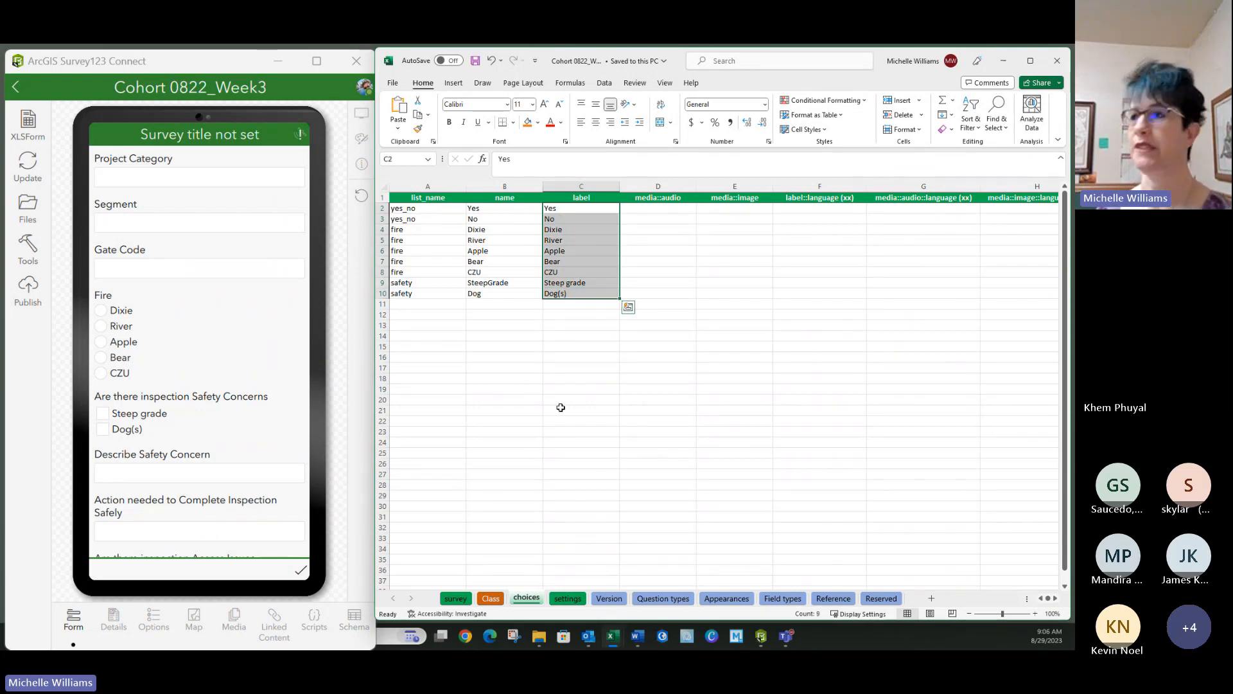
left_click_drag(507, 208, 508, 308)
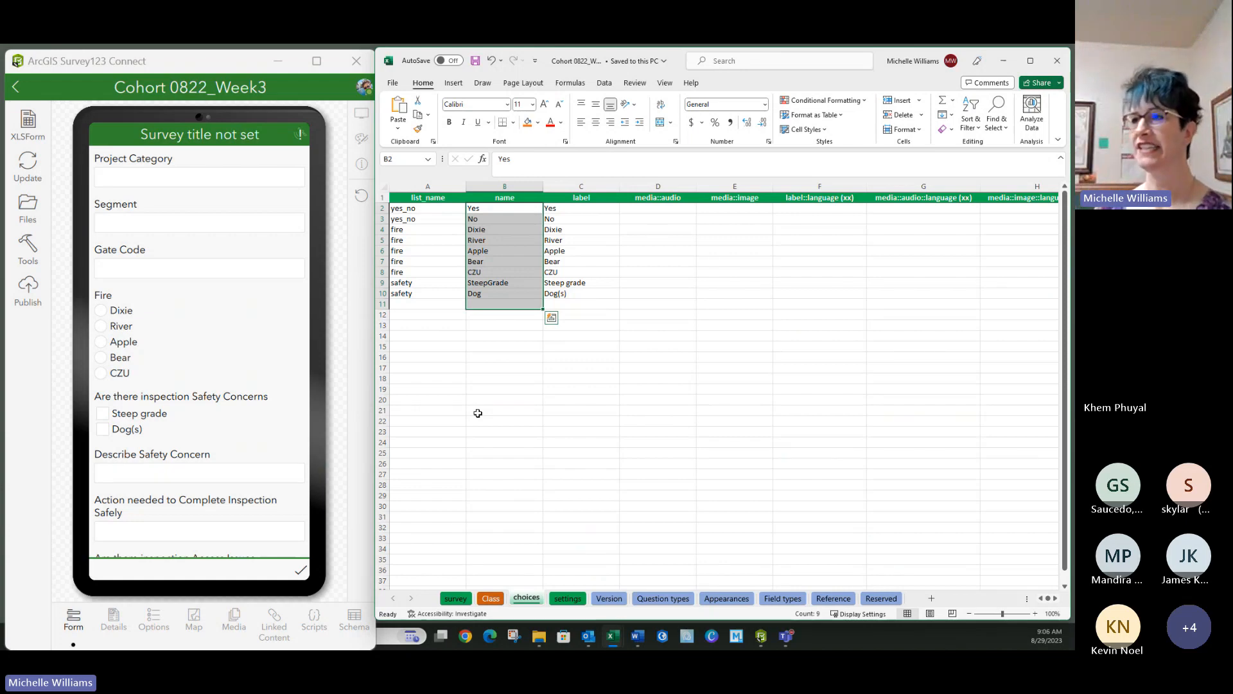
left_click(474, 285)
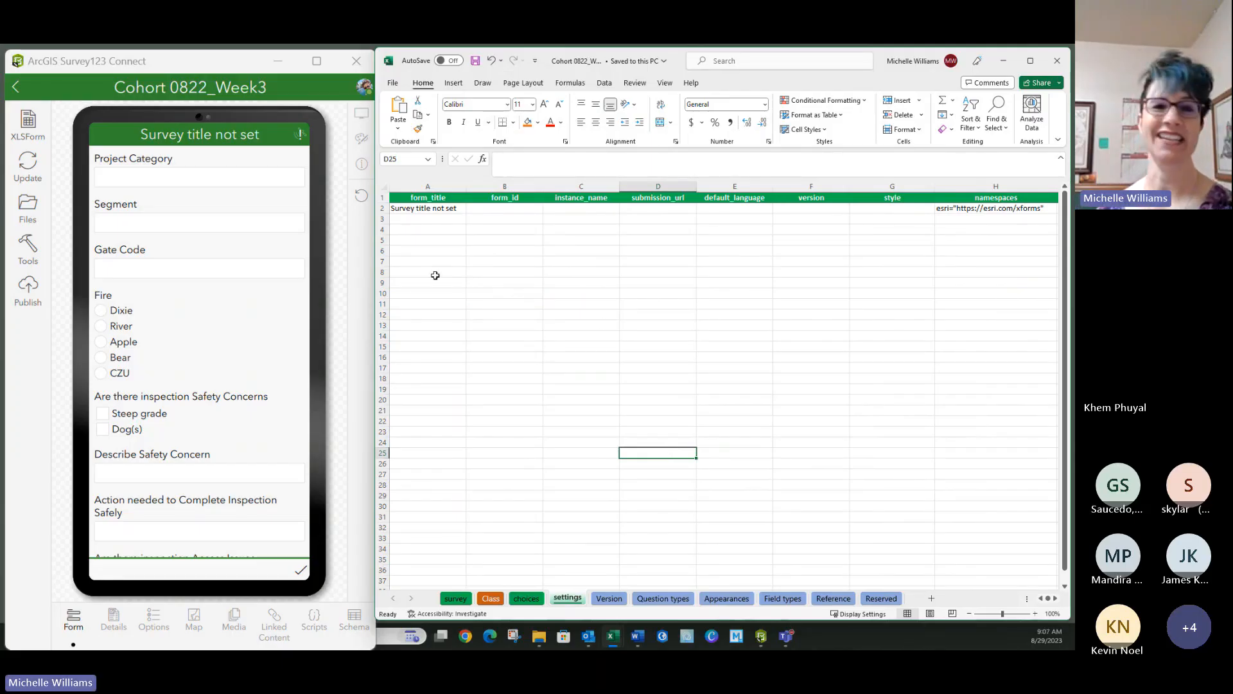
Set the form_title on the settings sheet to Cohort0829 and save the workbook to refresh the survey preview.
left_click(381, 208)
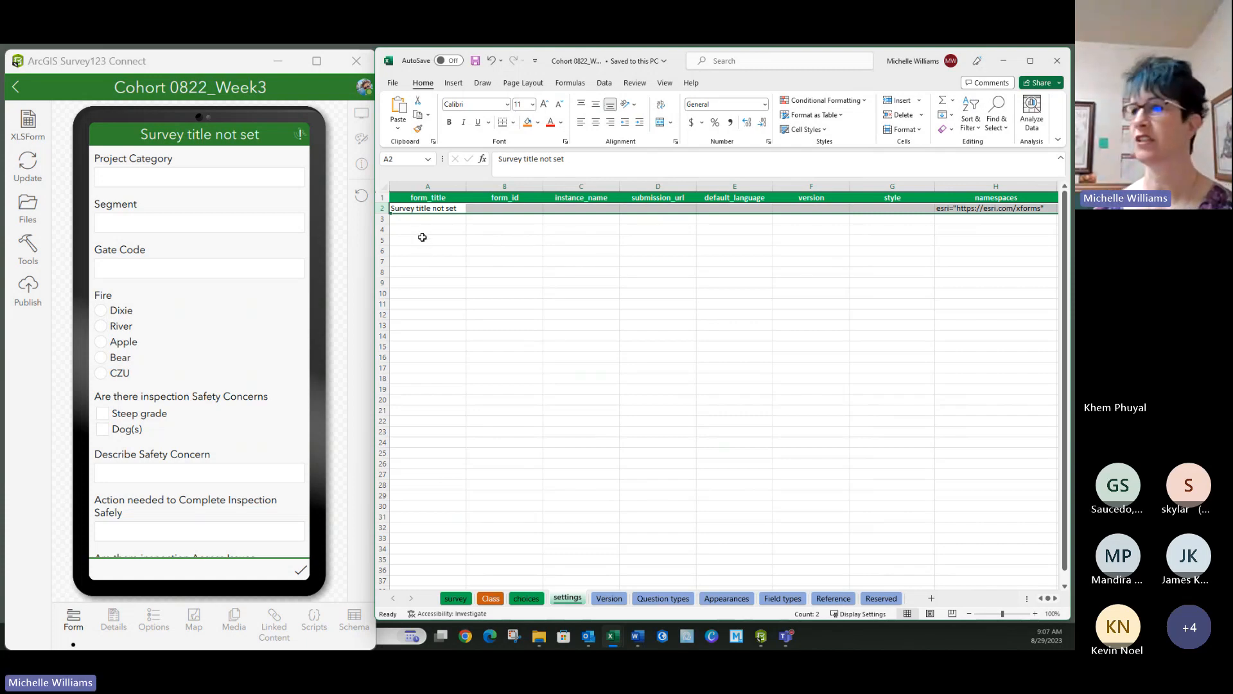
left_click(418, 209)
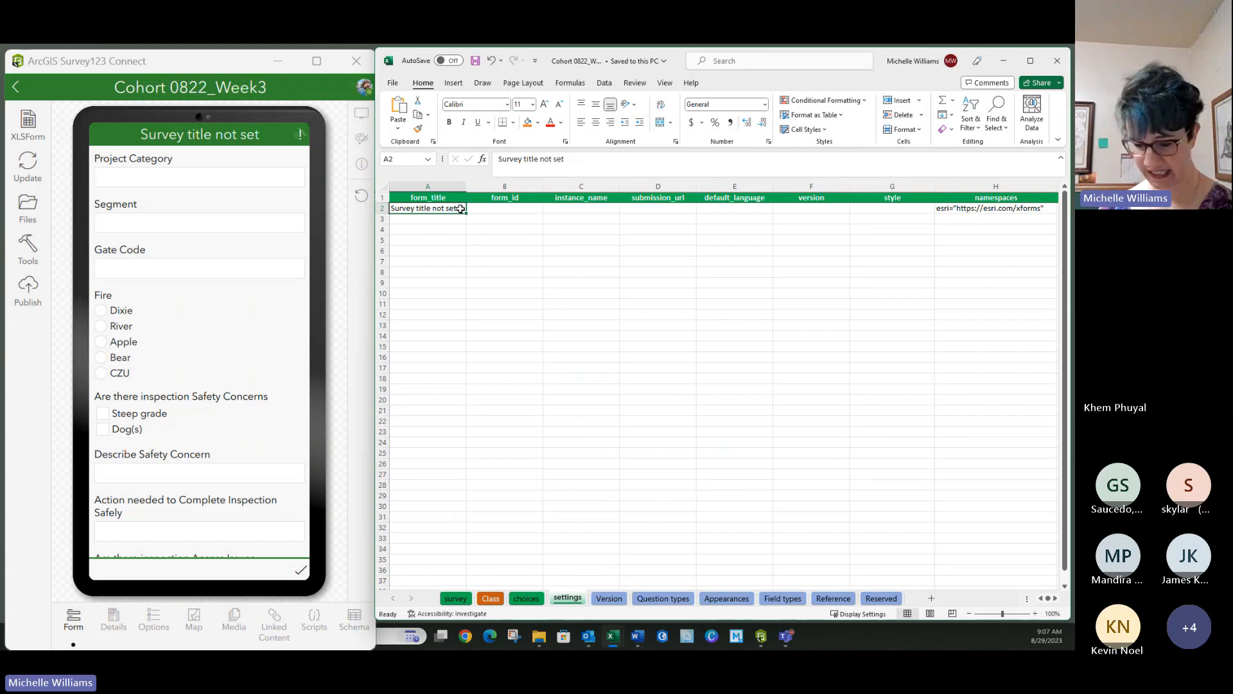
type("Cohor")
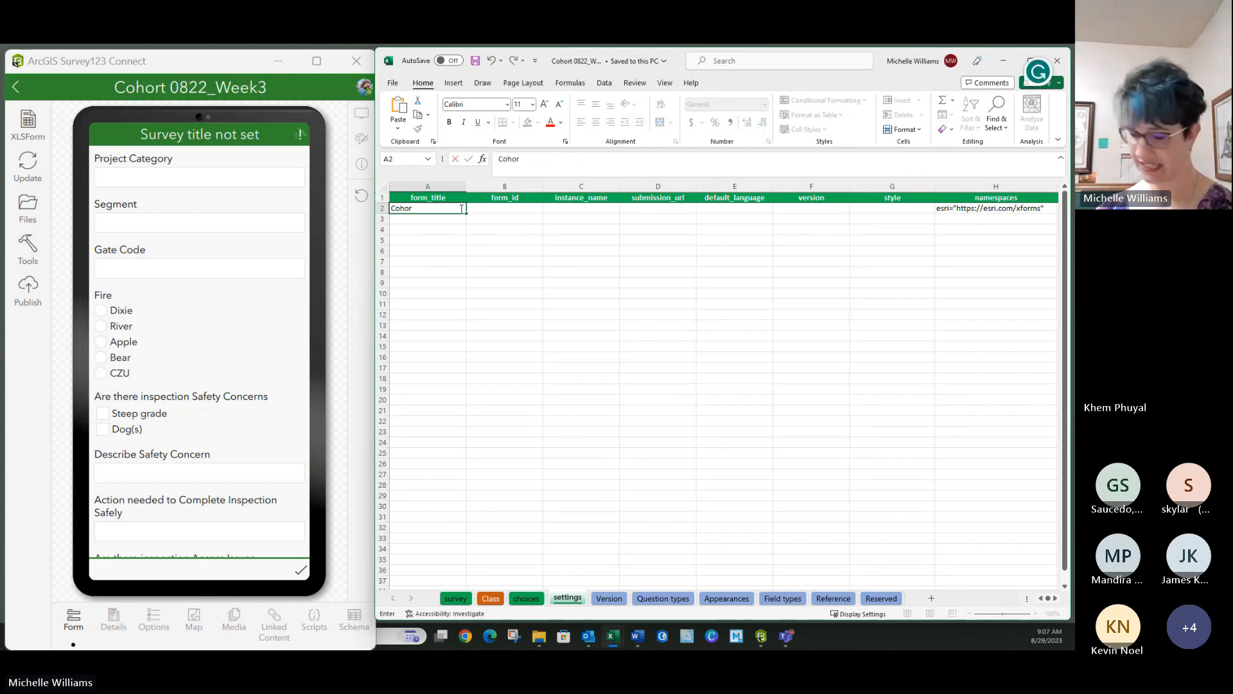
type("t0")
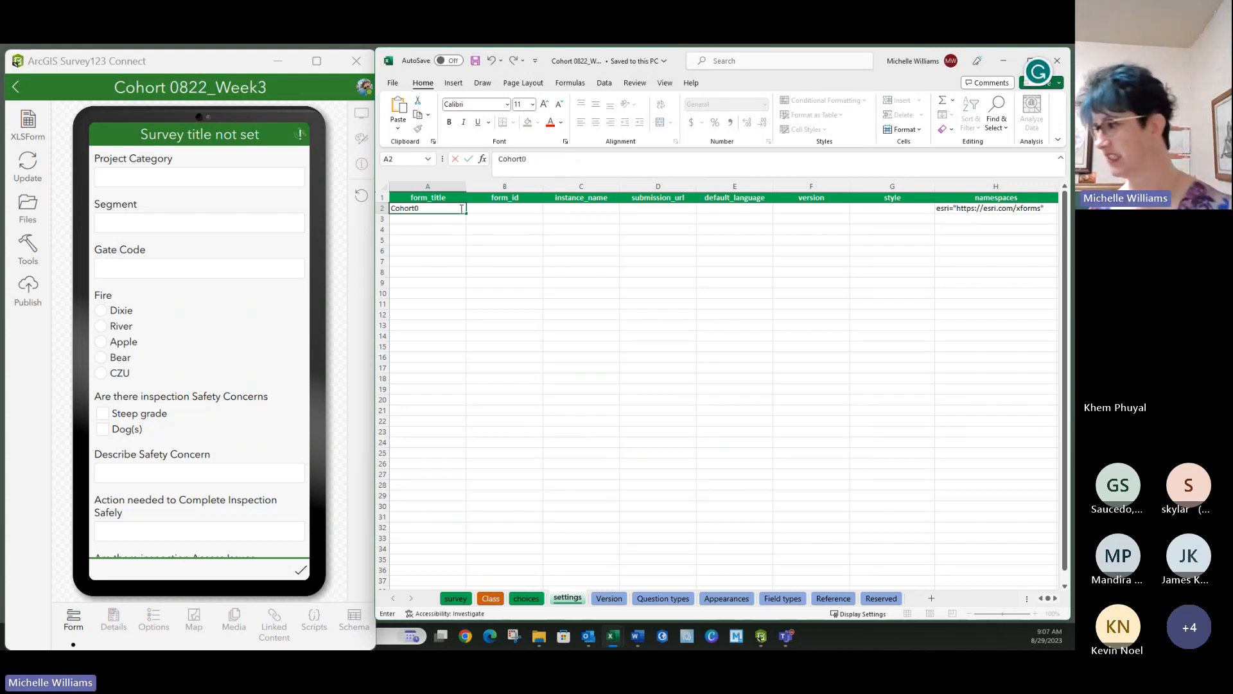
type("829")
left_click(515, 262)
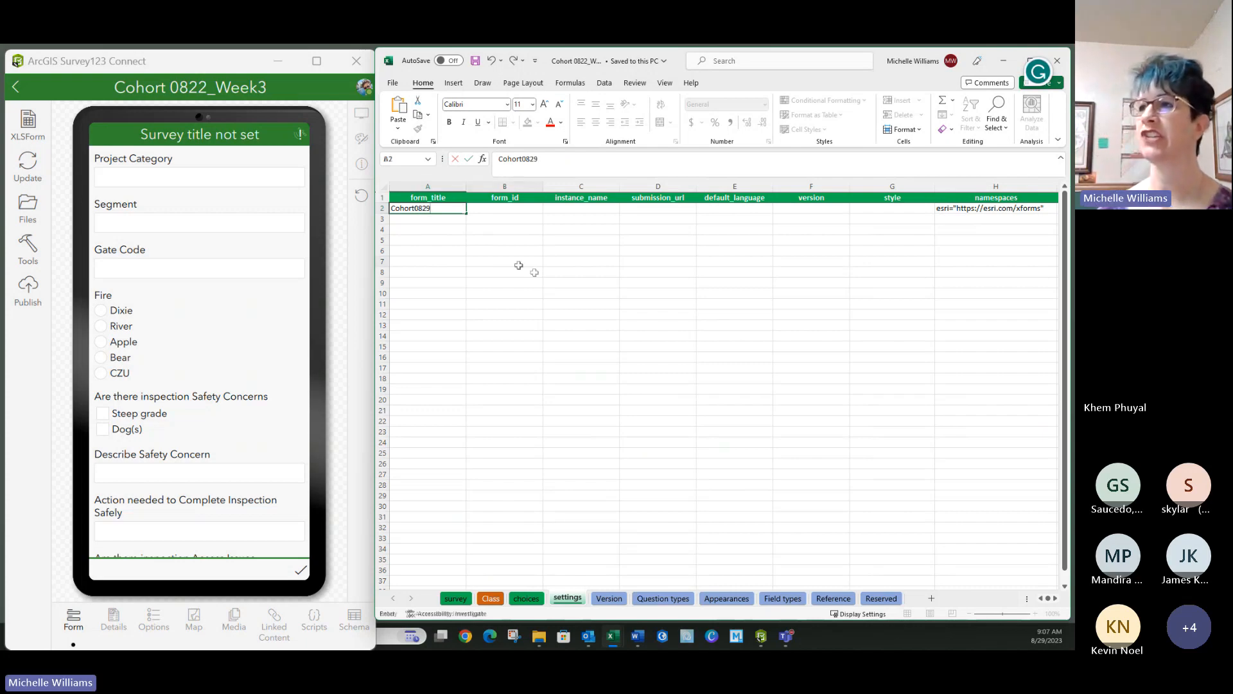
left_click(475, 61)
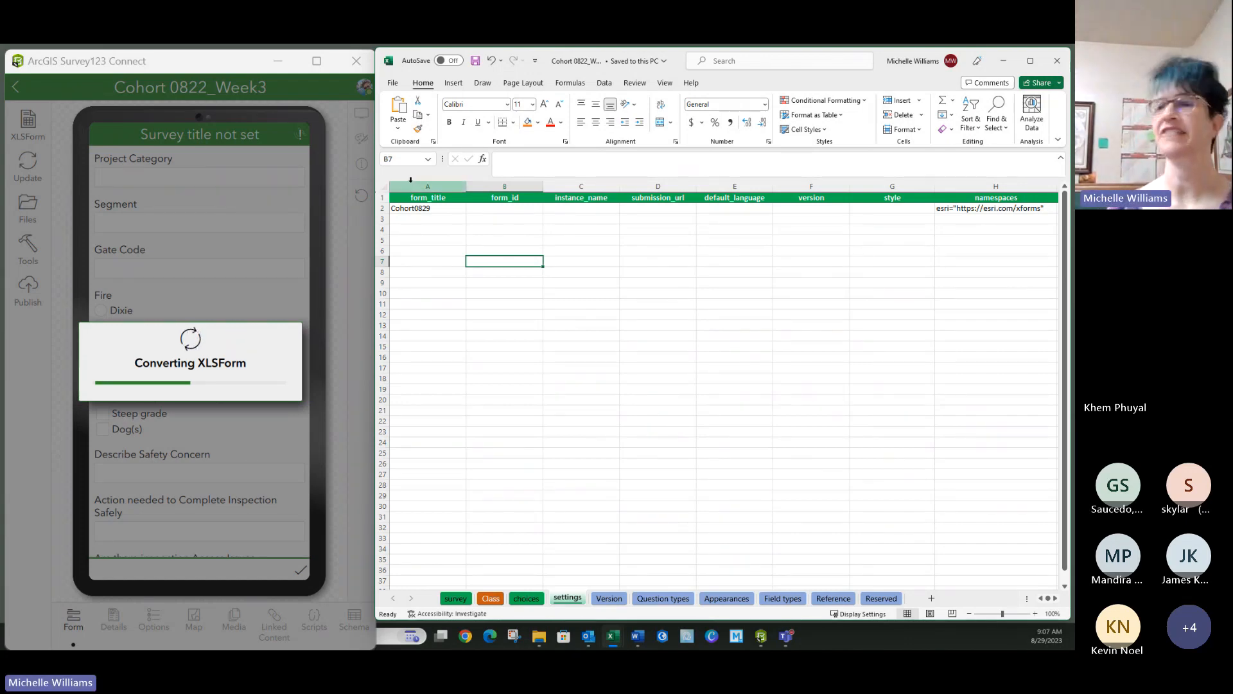
Append A to the form title so it reads Cohort0829A, and save the workbook.
double_click(436, 208)
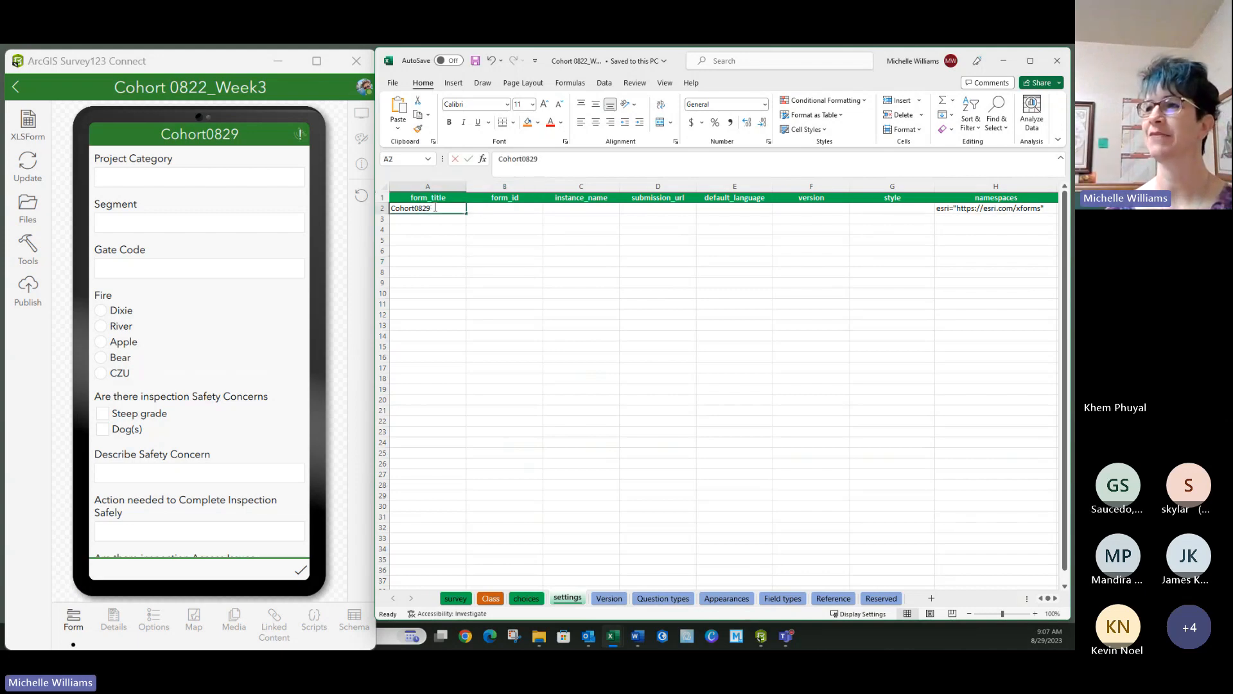
type("A")
left_click(429, 261)
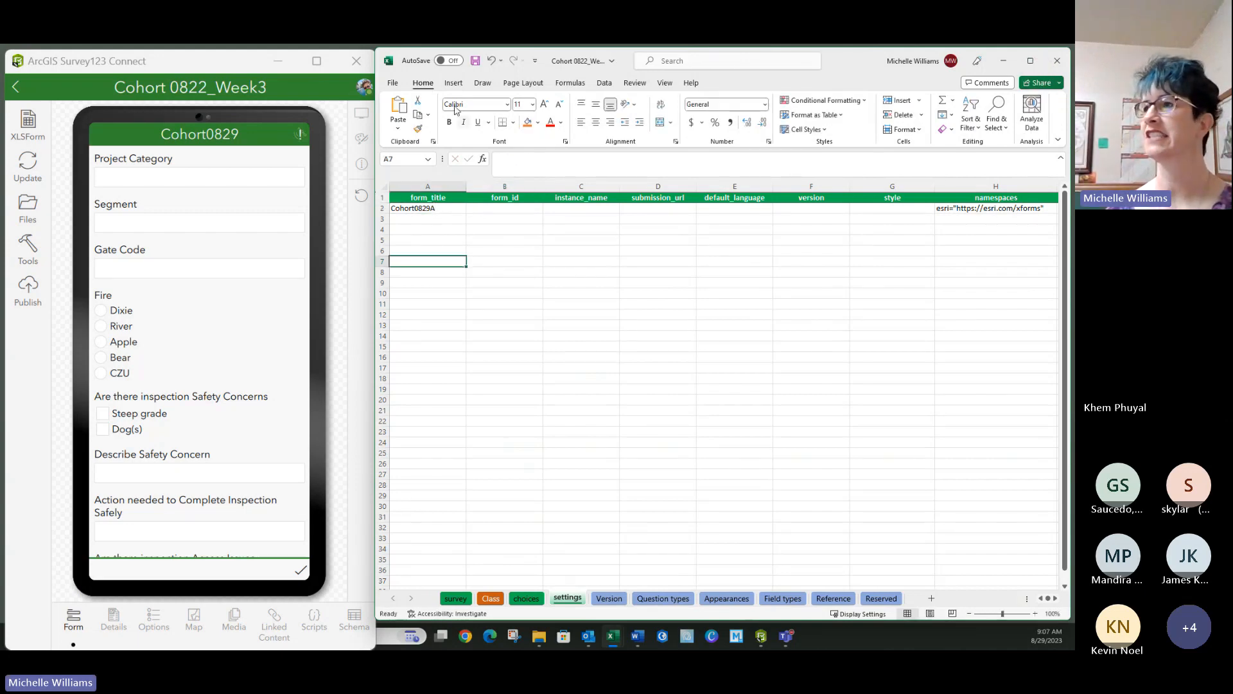
left_click(476, 61)
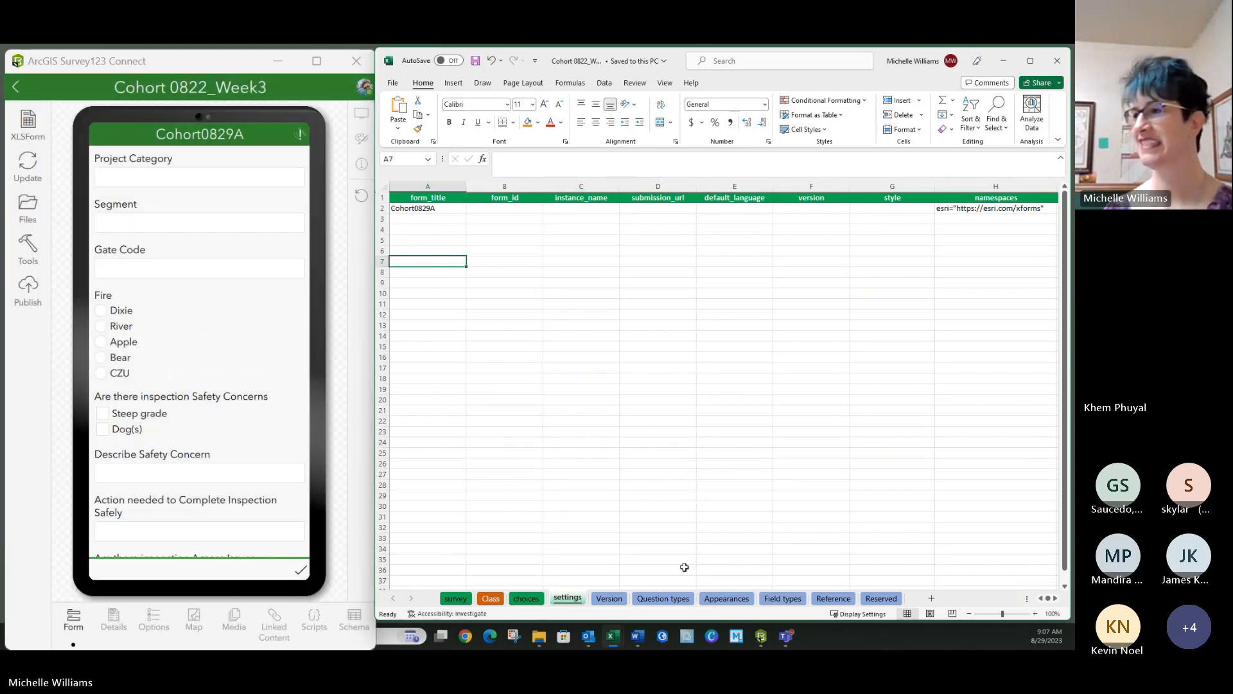
Check the template version and description on the Version sheet, and look up the Update XLSForm template option in Survey123 Connect.
left_click(607, 598)
left_click(675, 221)
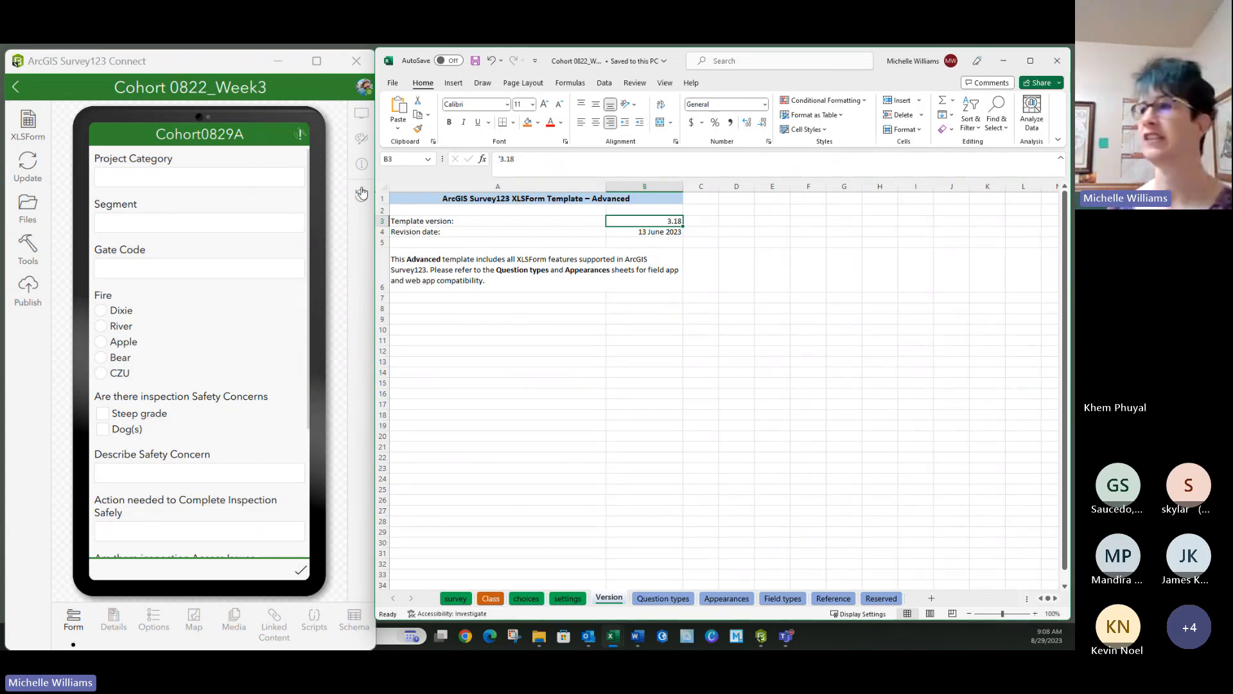
left_click(27, 247)
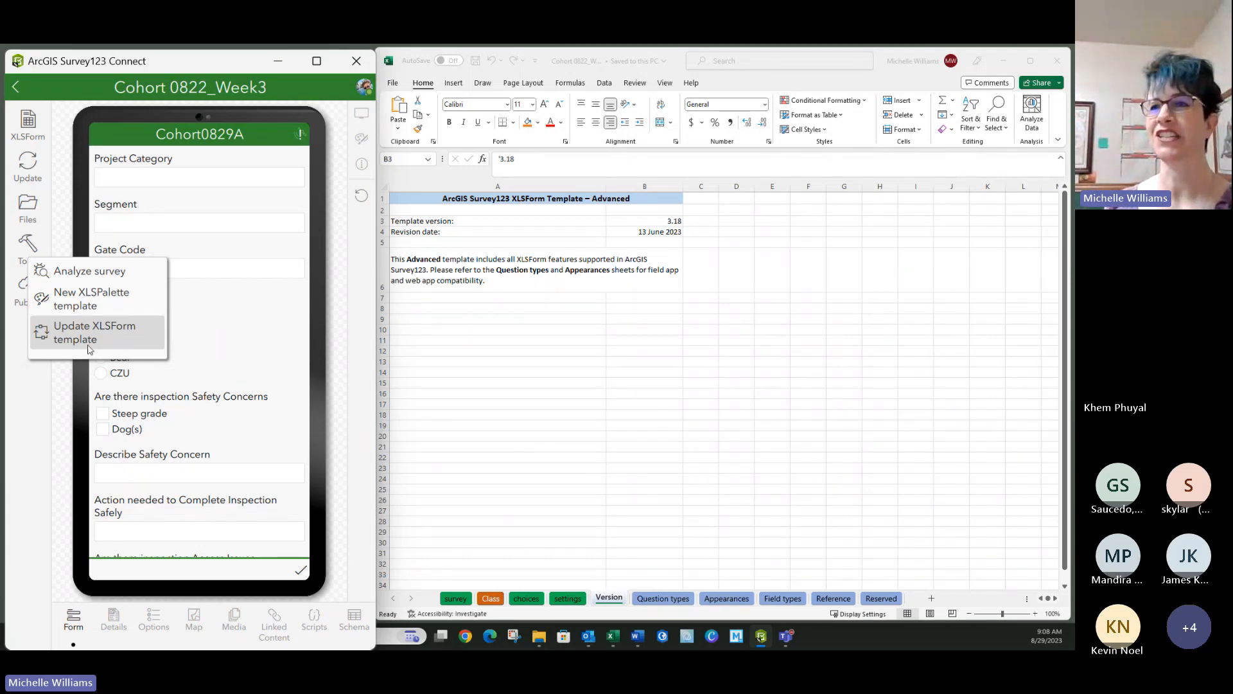
left_click(35, 392)
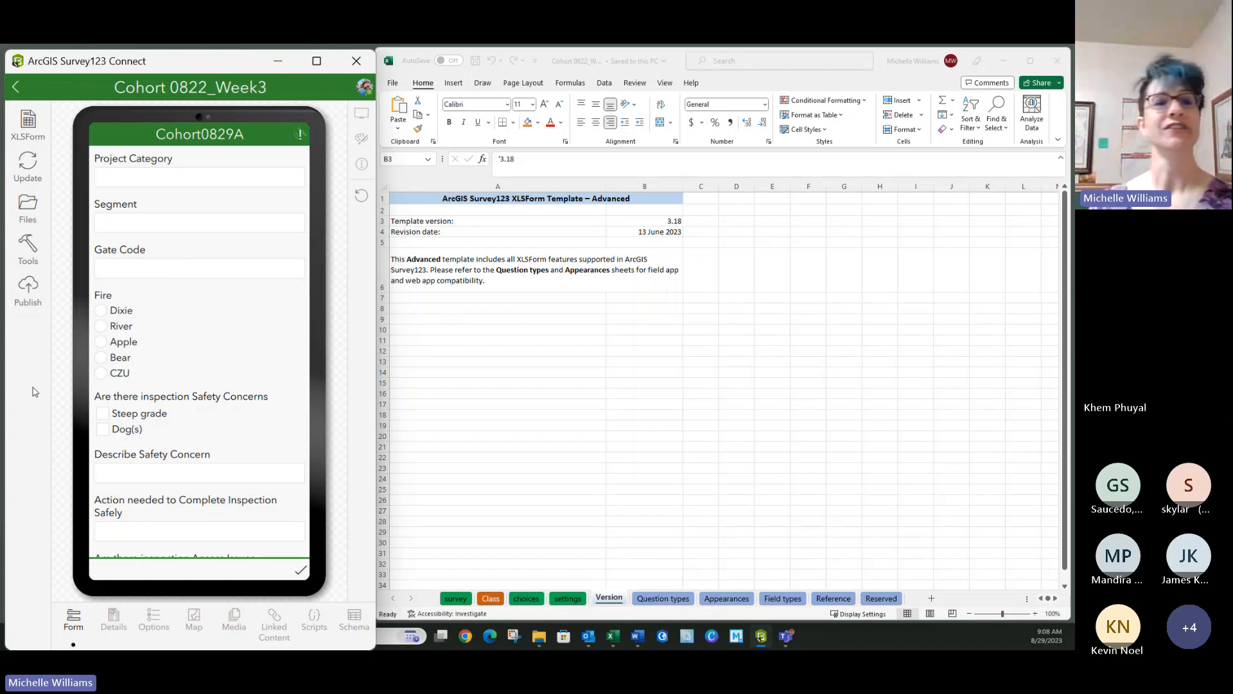
left_click(642, 223)
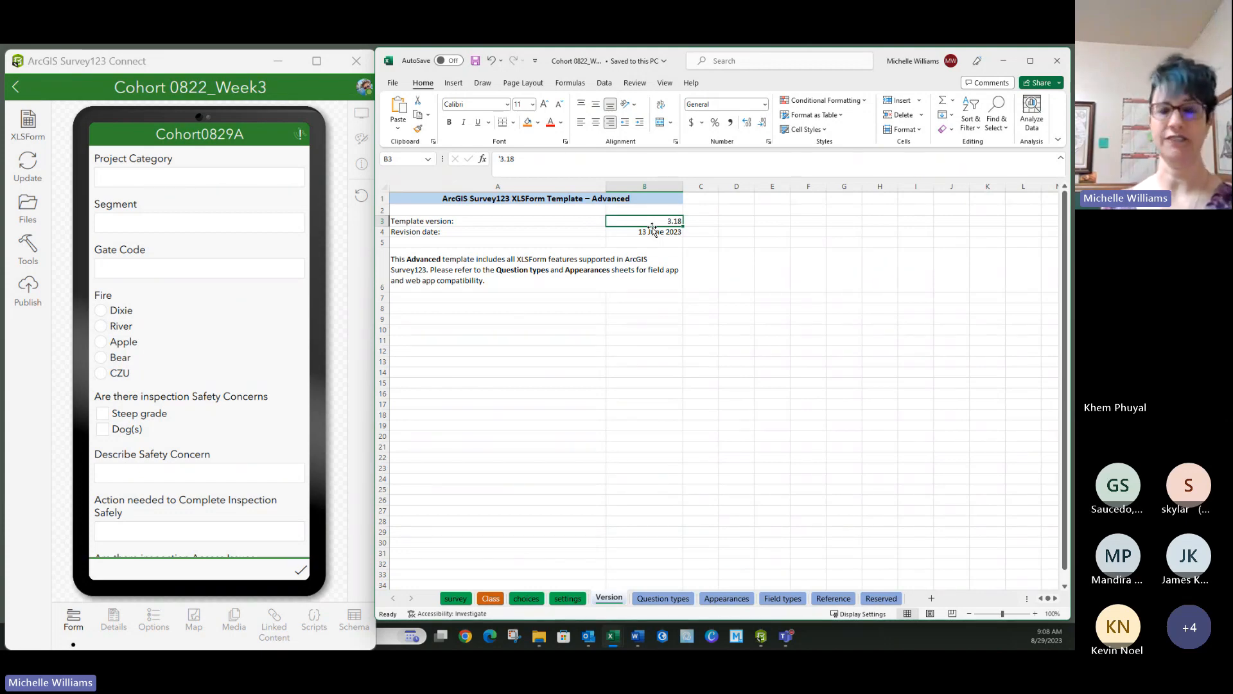
left_click(560, 262)
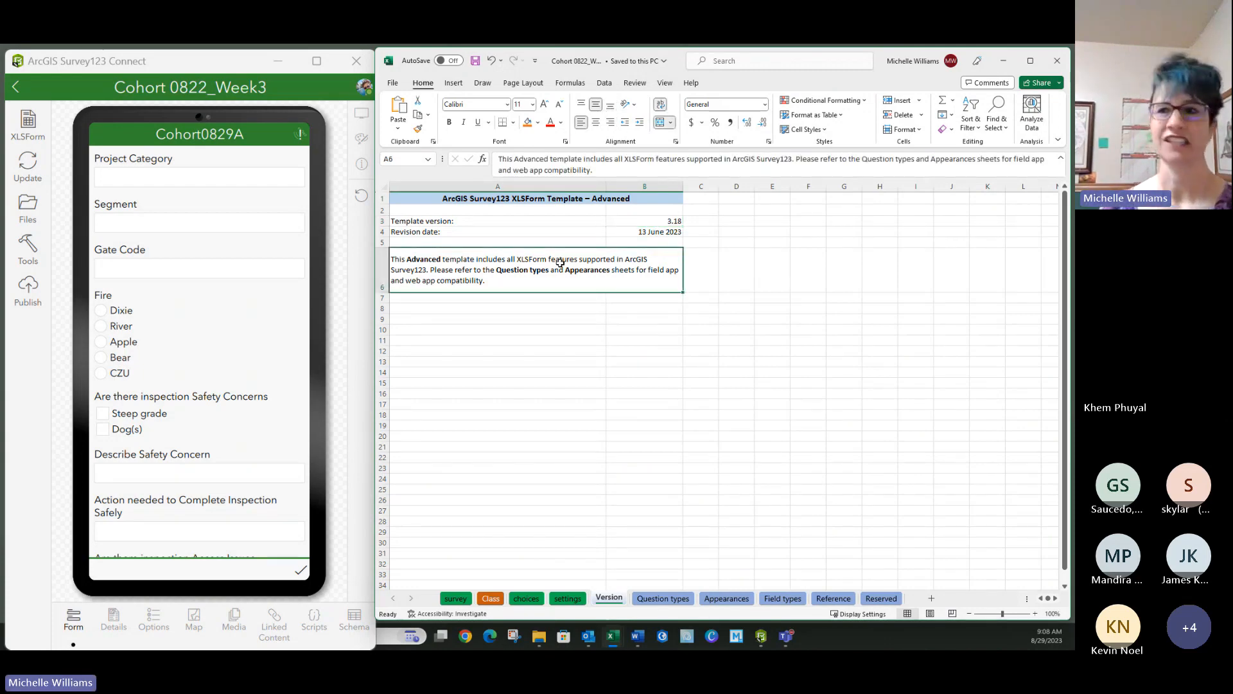
Review the Question types and Appearances reference sheets, highlighting the Appearance column.
left_click(659, 598)
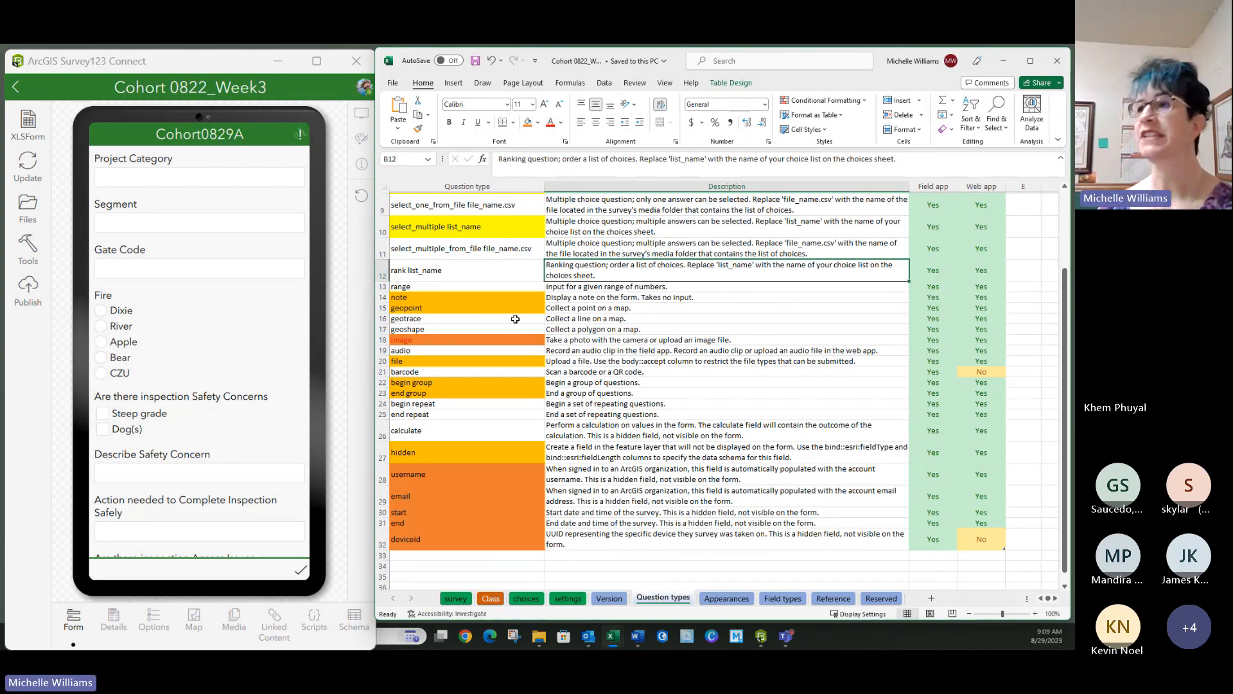
left_click(728, 598)
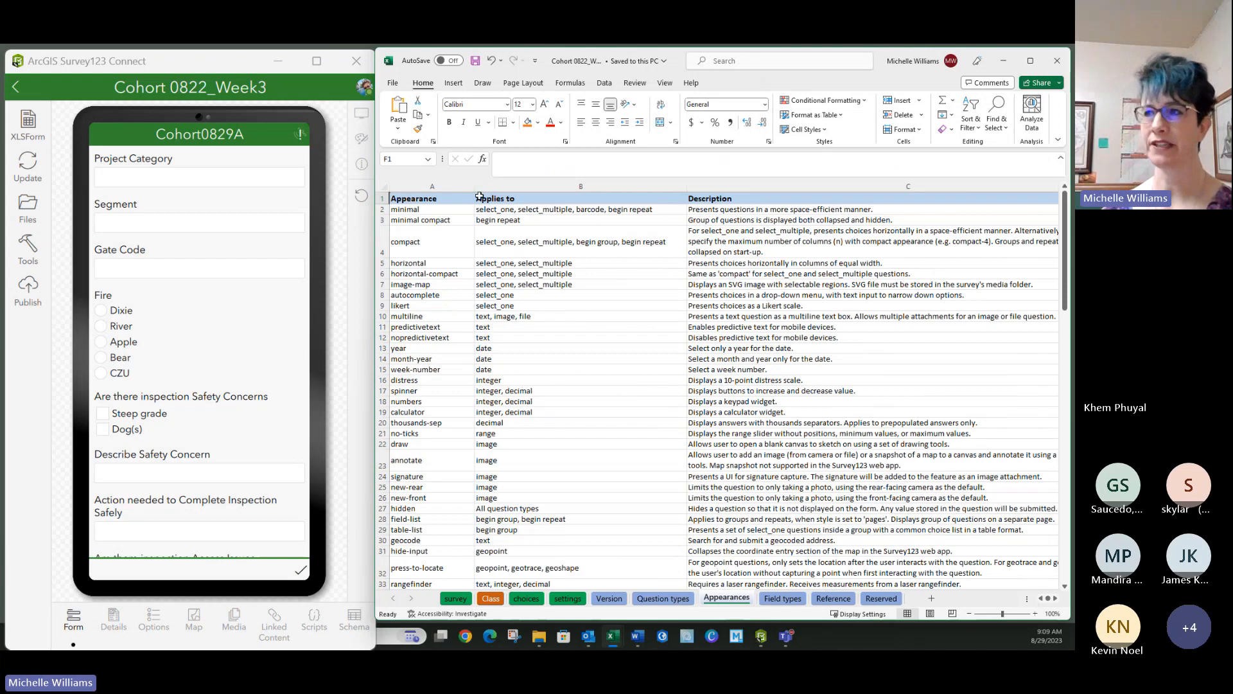
left_click(426, 187)
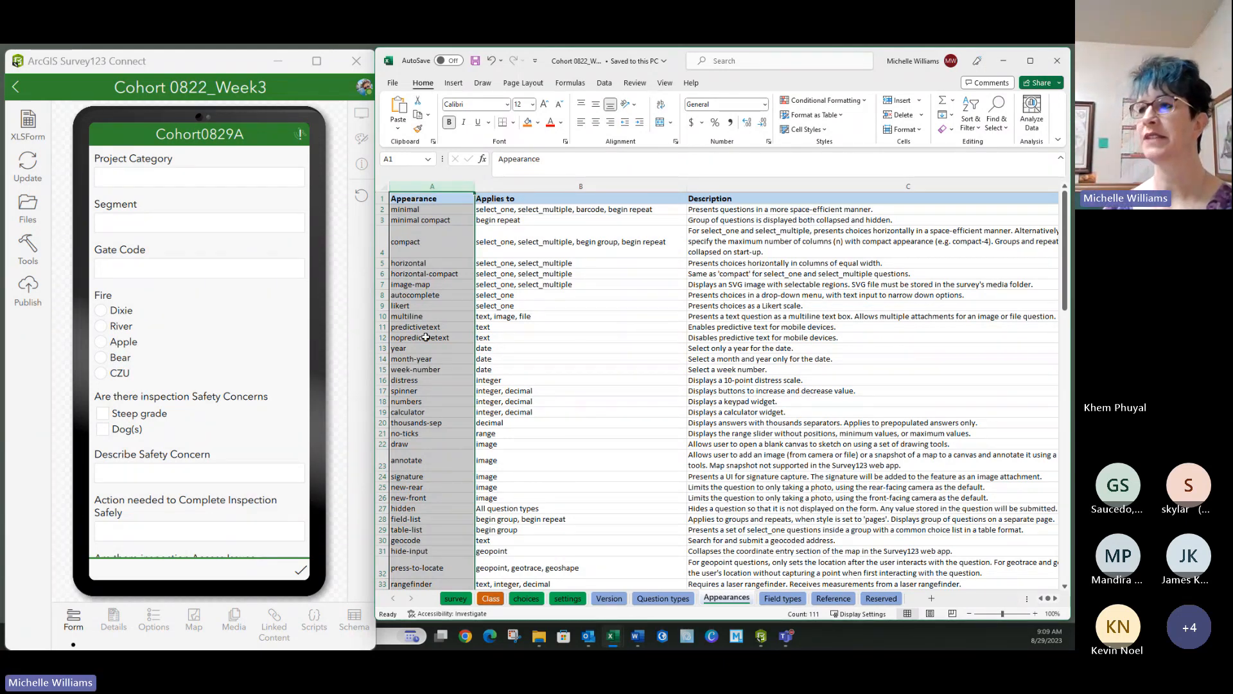
Review the Field types sheet, highlighting the Esri field types list and the Bind types list.
key("ctrl+Page_Down")
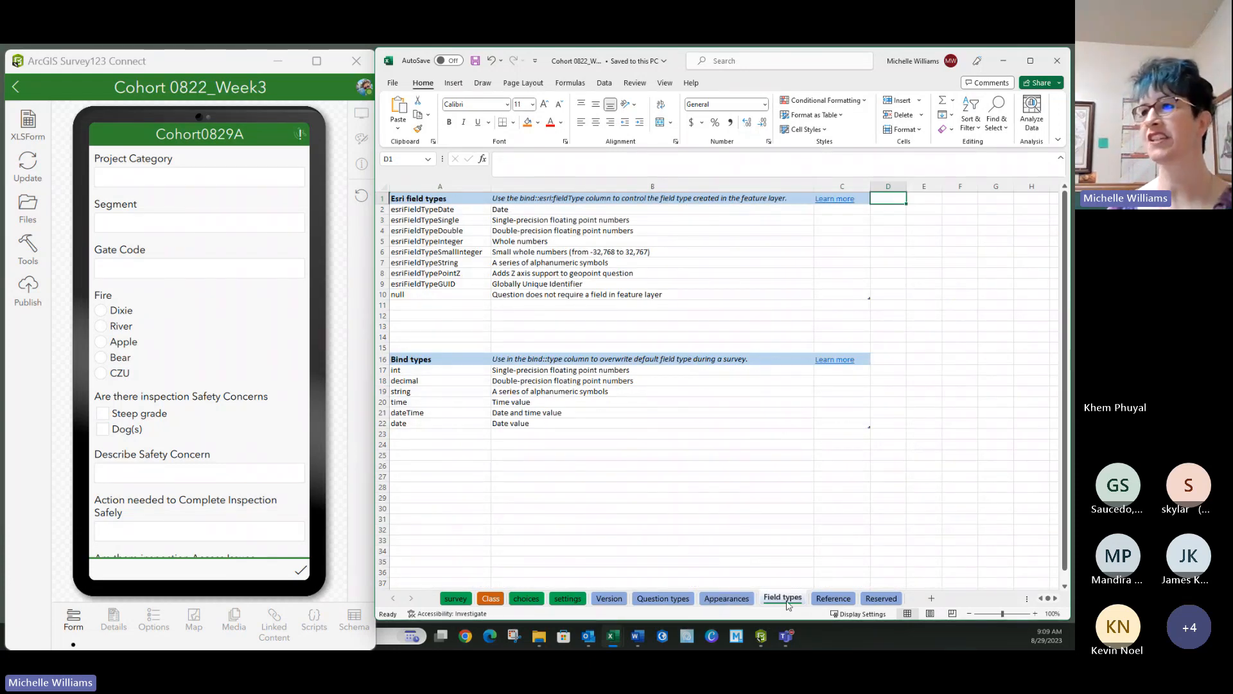
left_click_drag(437, 209, 449, 294)
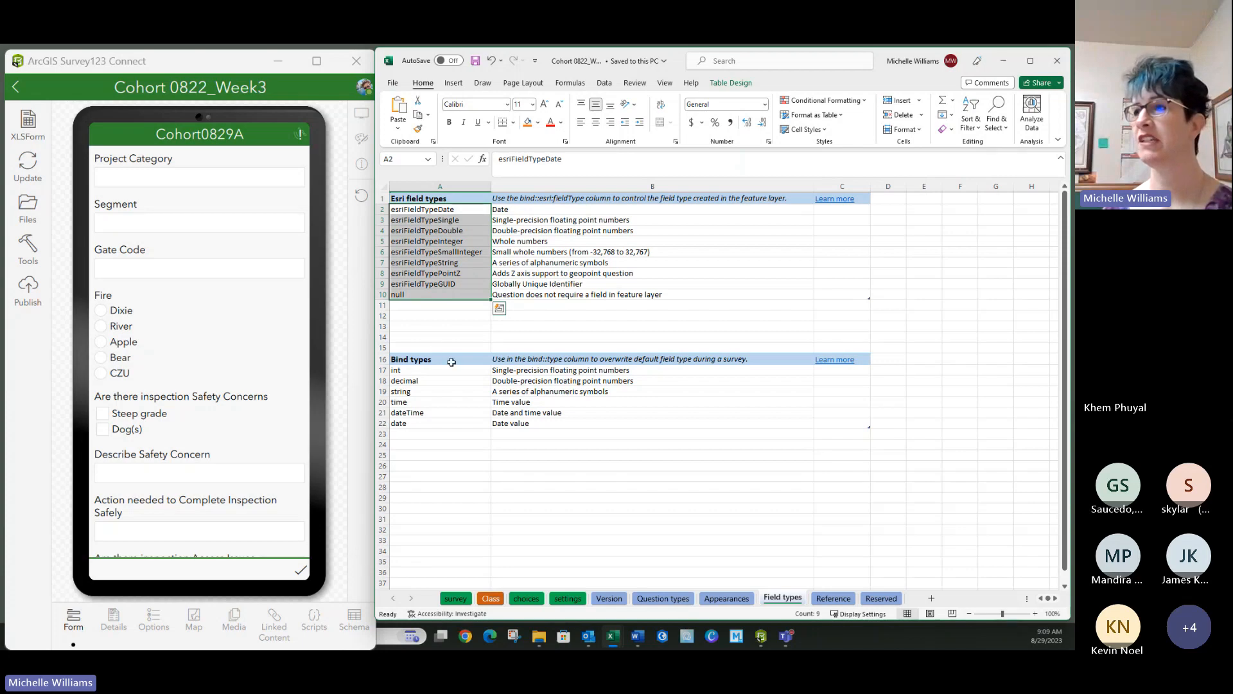
left_click_drag(463, 372, 470, 429)
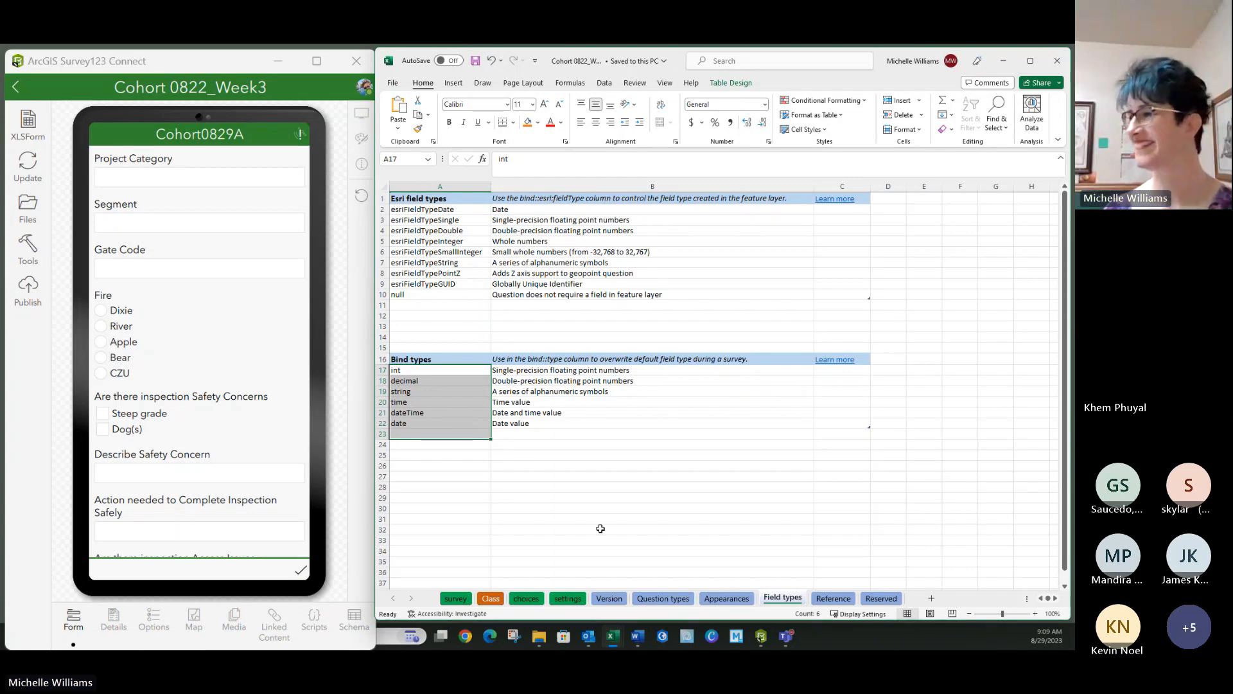
Examine the default values, cascading selects and formula operators on the Reference sheet.
left_click(835, 599)
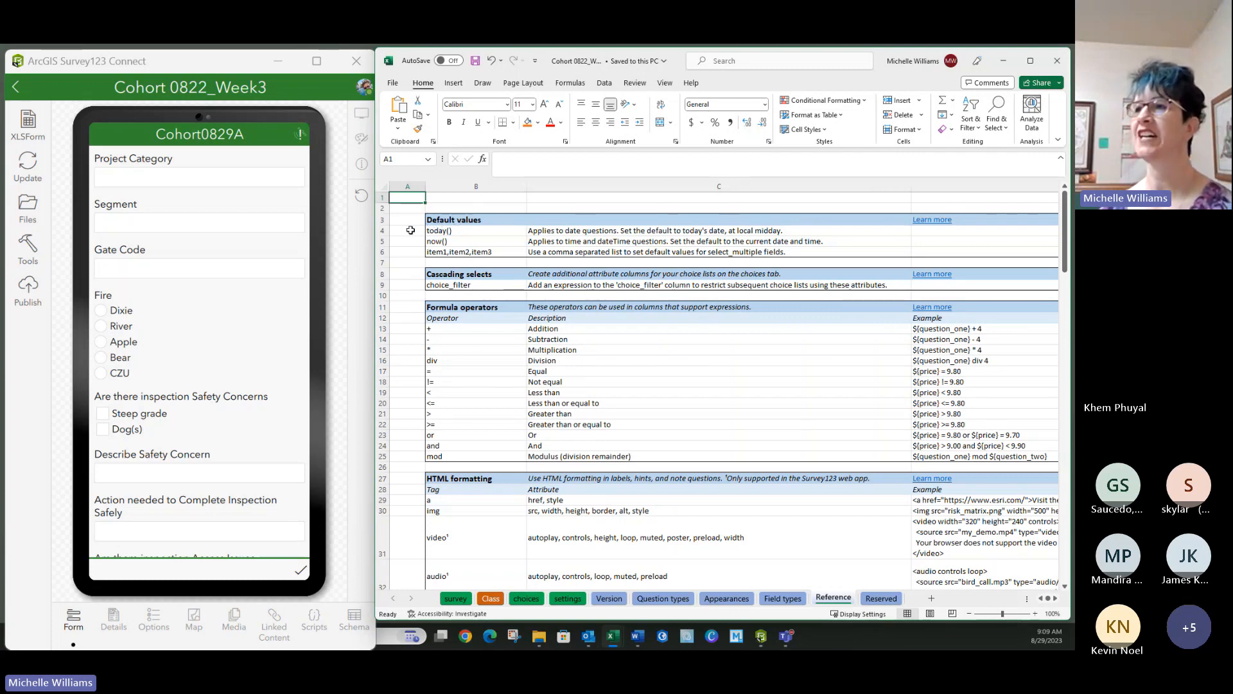
left_click_drag(383, 231, 383, 248)
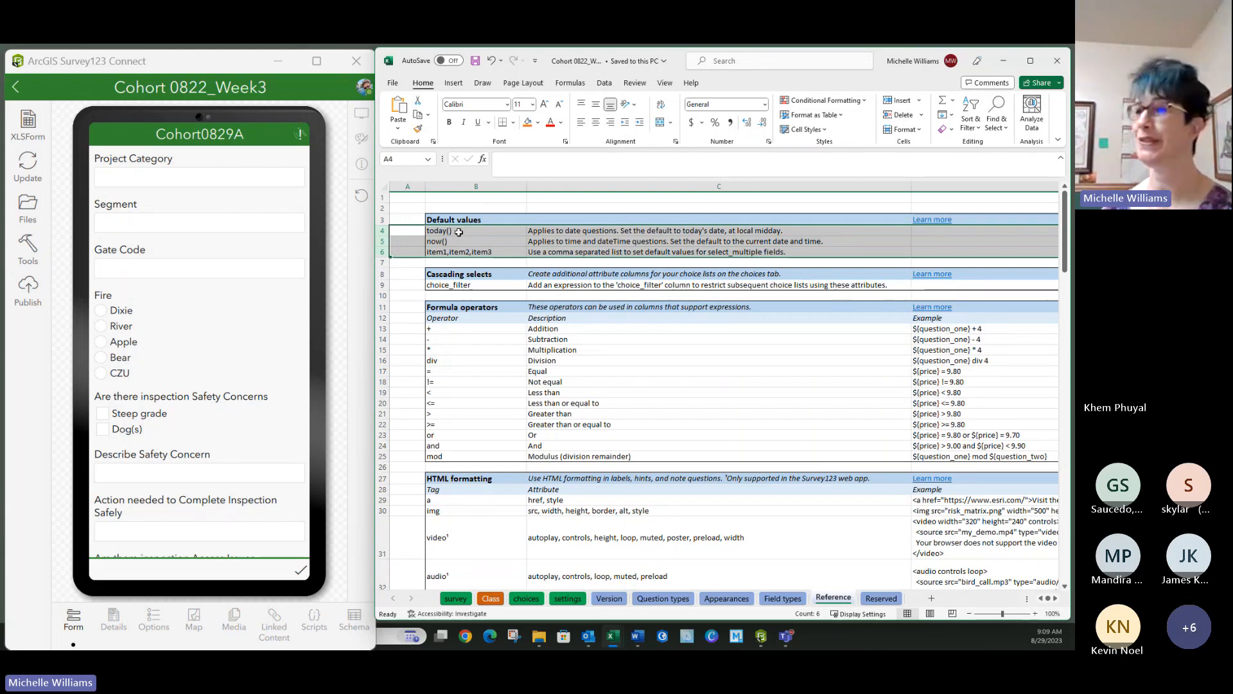
left_click(407, 284)
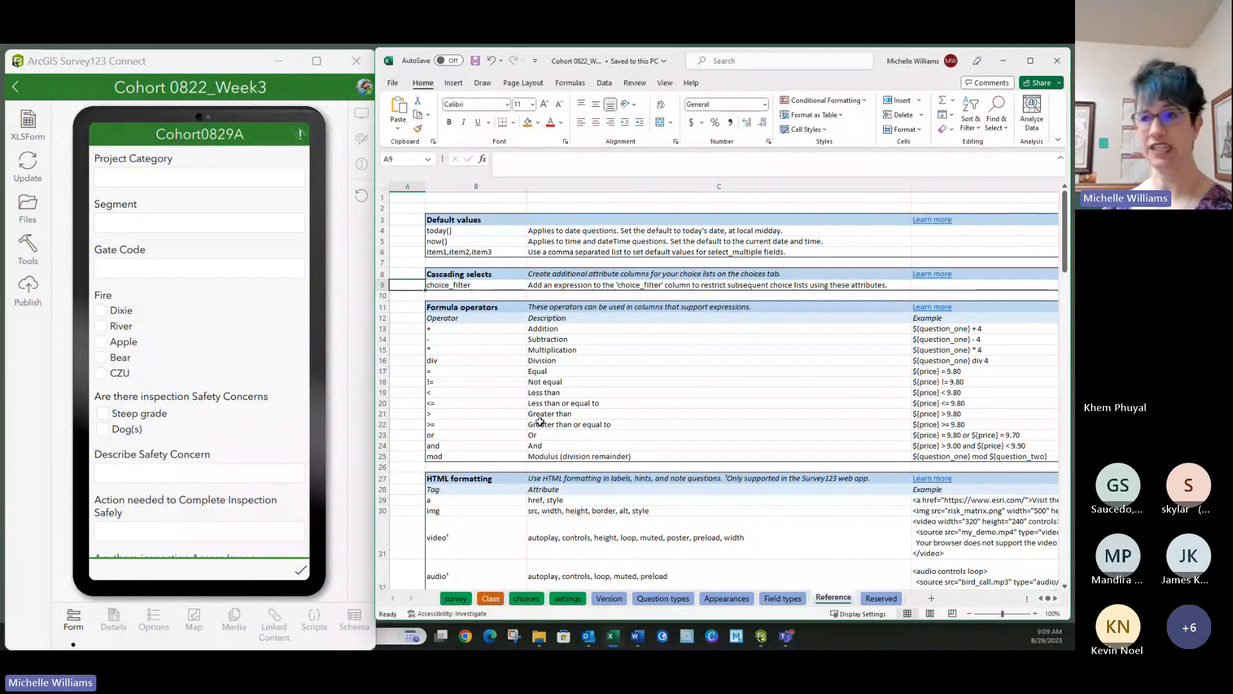
scroll(535, 433, "down", 1)
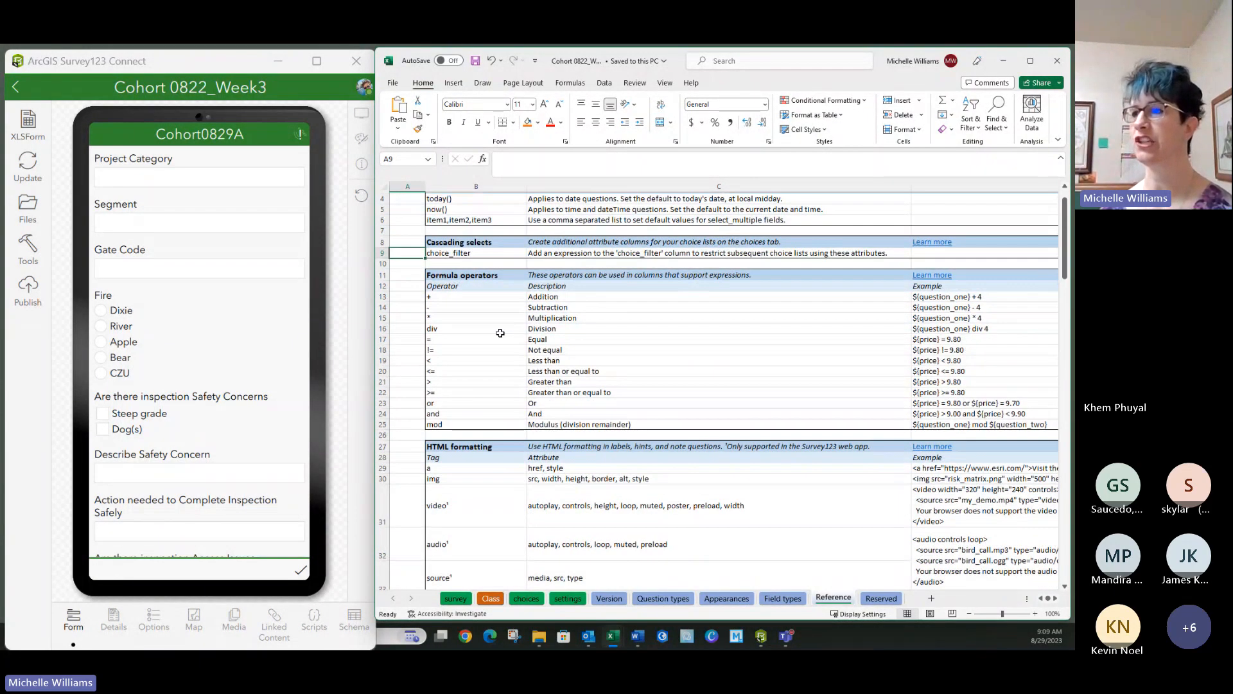
scroll(494, 327, "down", 5)
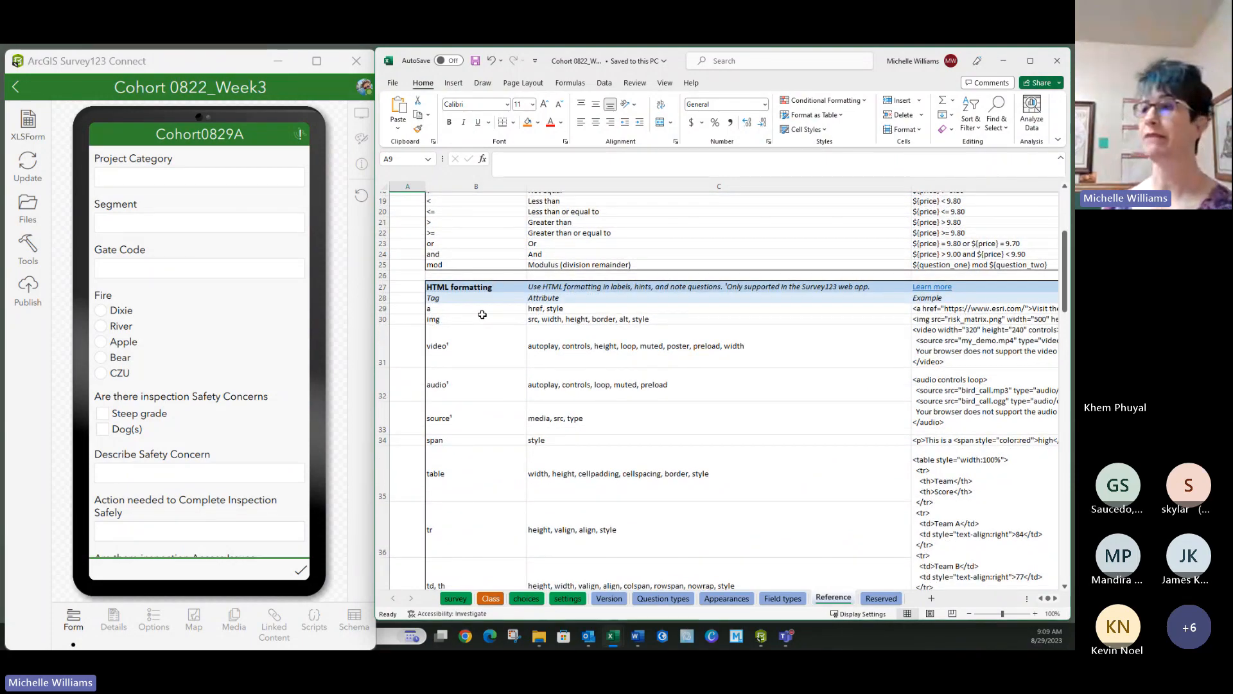
Examine the HTML formatting section of the Reference sheet, highlighting its list of supported tags.
scroll(548, 368, "down", 2)
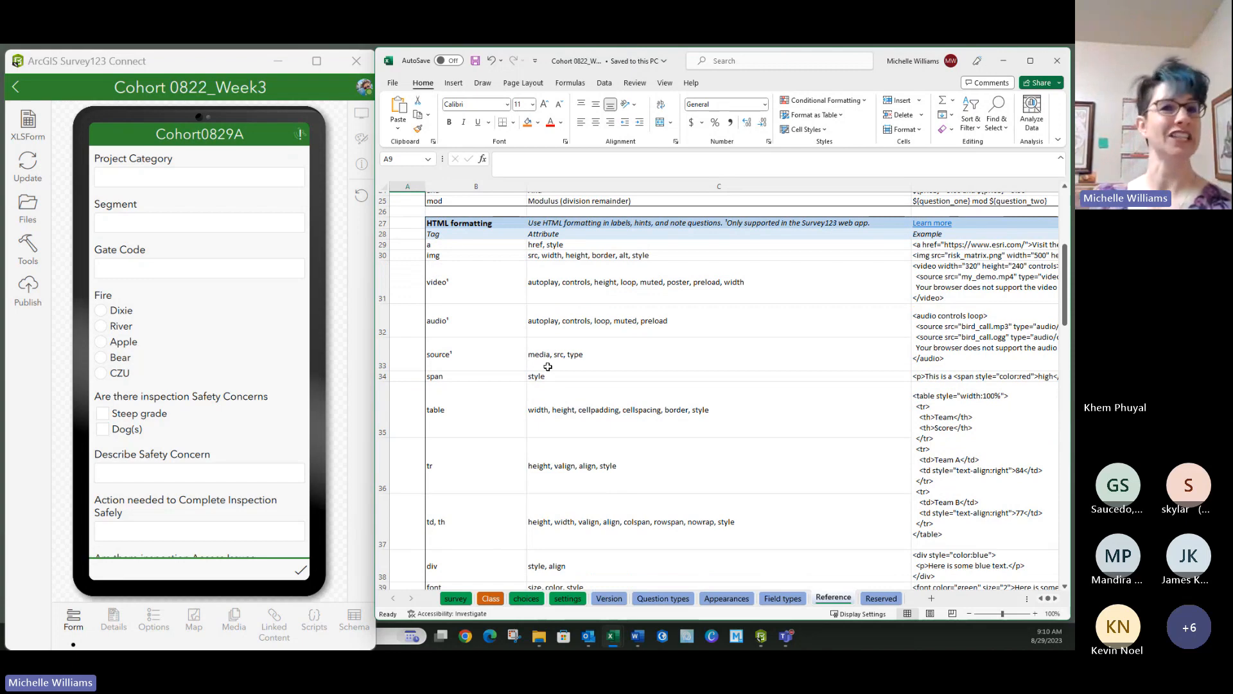
left_click(463, 403)
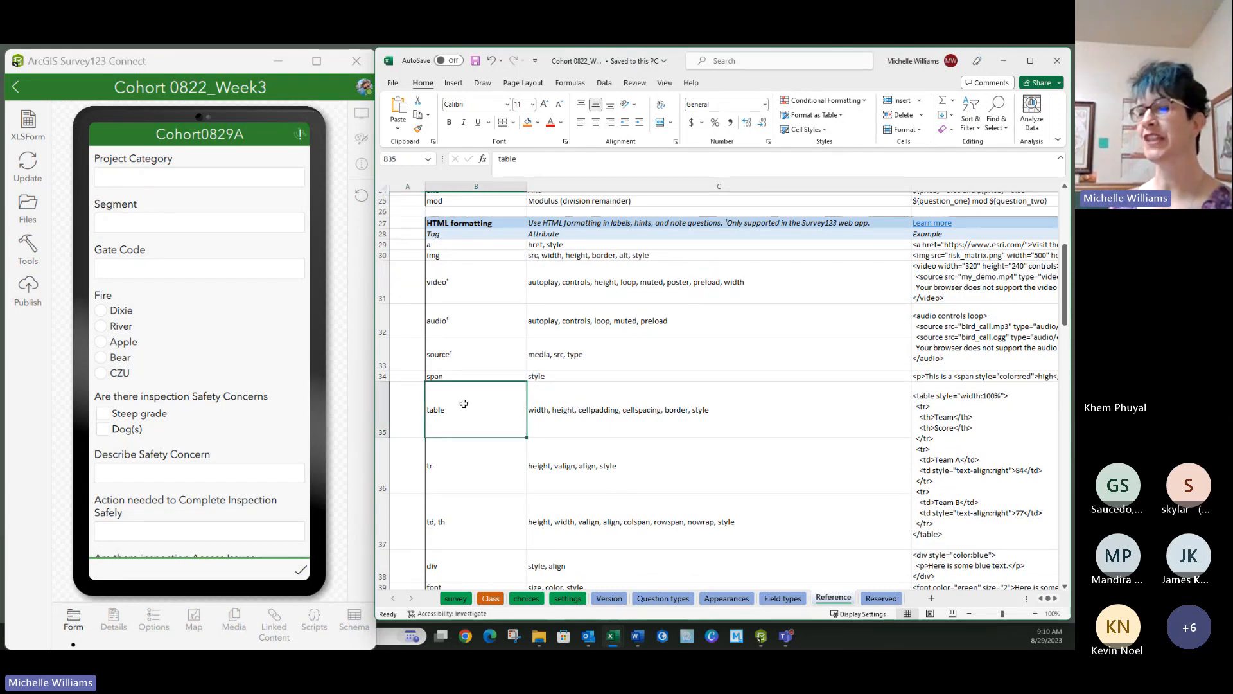
scroll(464, 403, "down", 4)
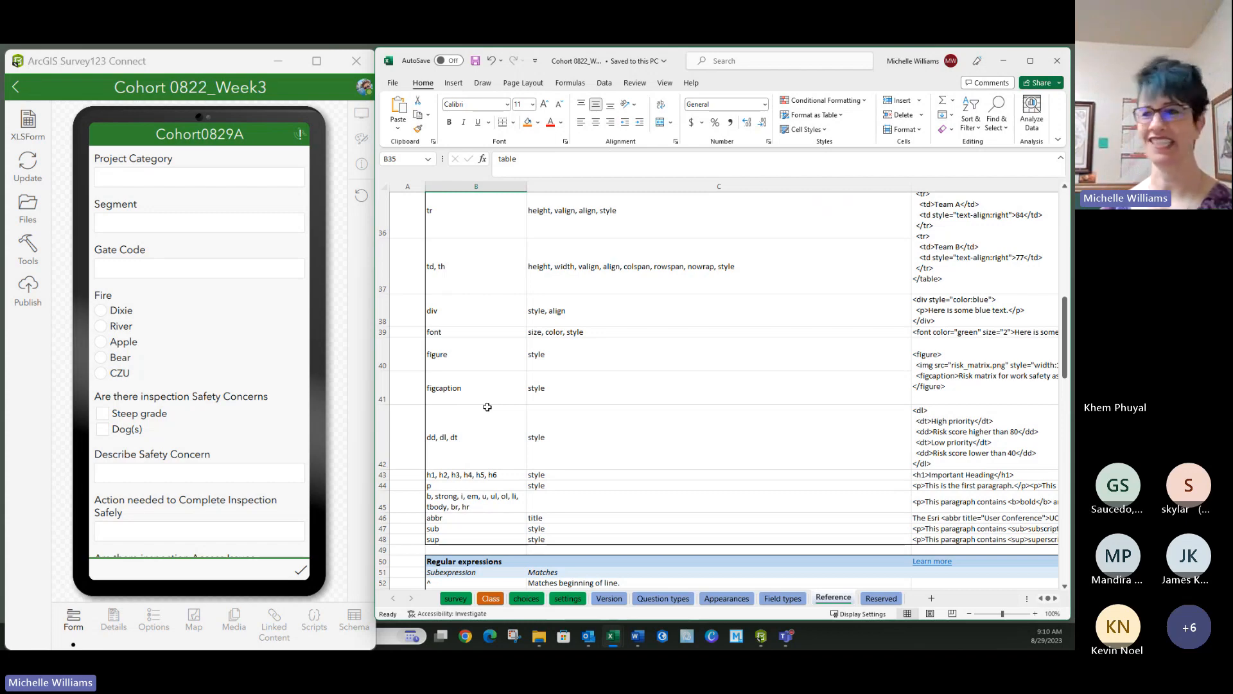
left_click(513, 412)
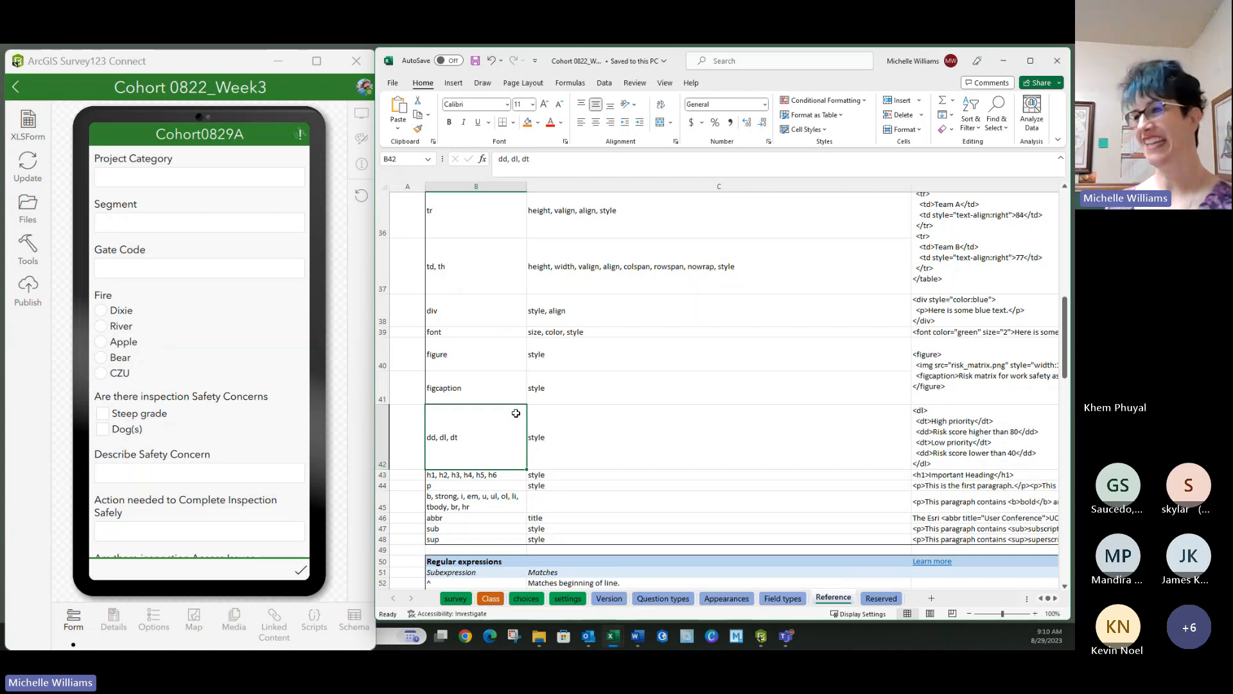
left_click(572, 477)
left_click_drag(476, 540, 468, 212)
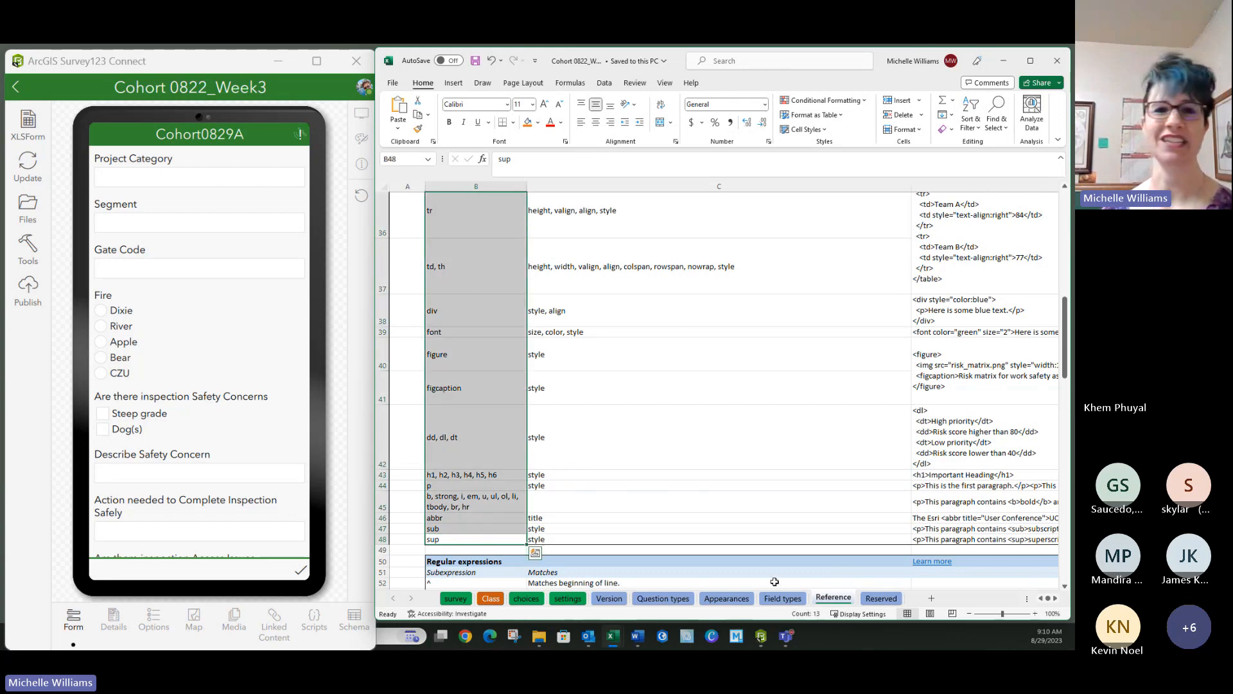
Look through the regular expressions and special characters sections at the end of the Reference sheet.
scroll(762, 567, "down", 5)
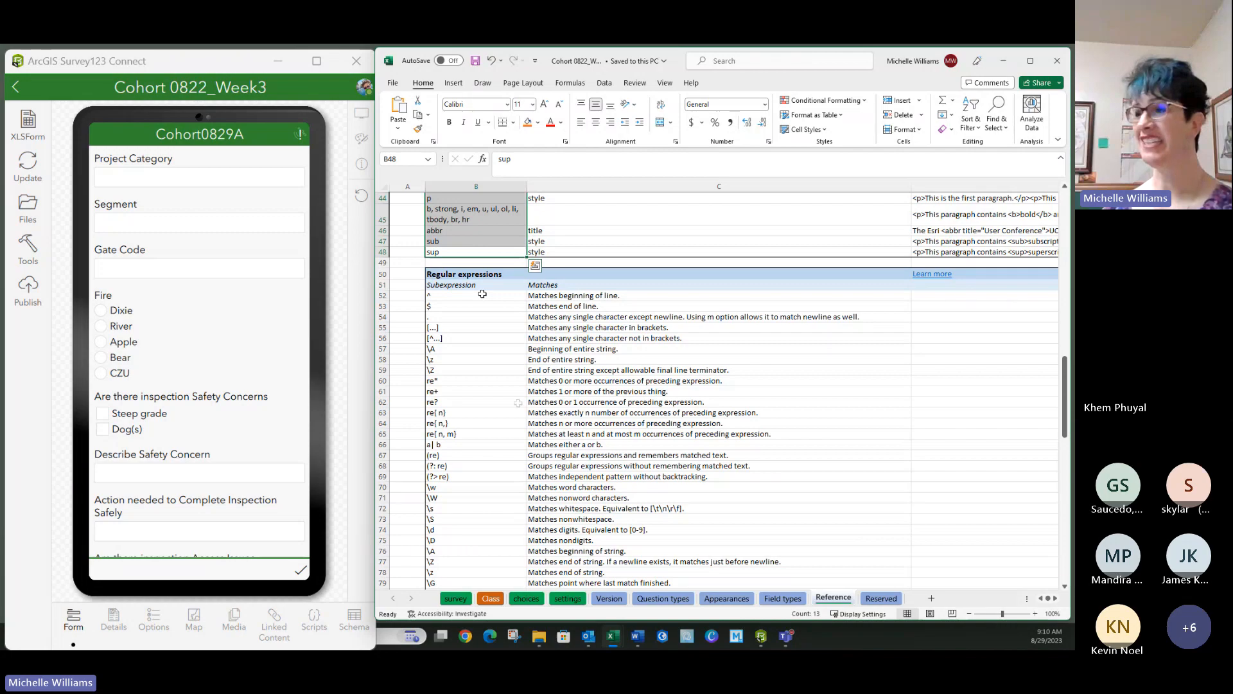
scroll(482, 294, "down", 20)
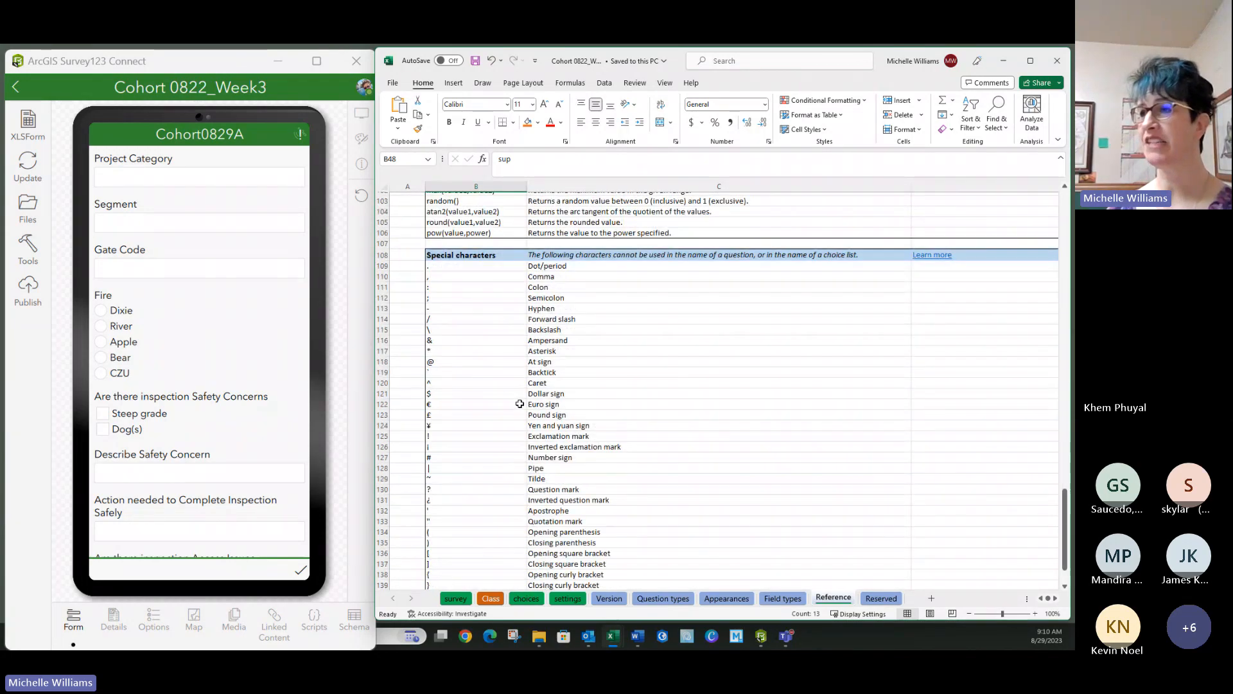
scroll(520, 403, "down", 7)
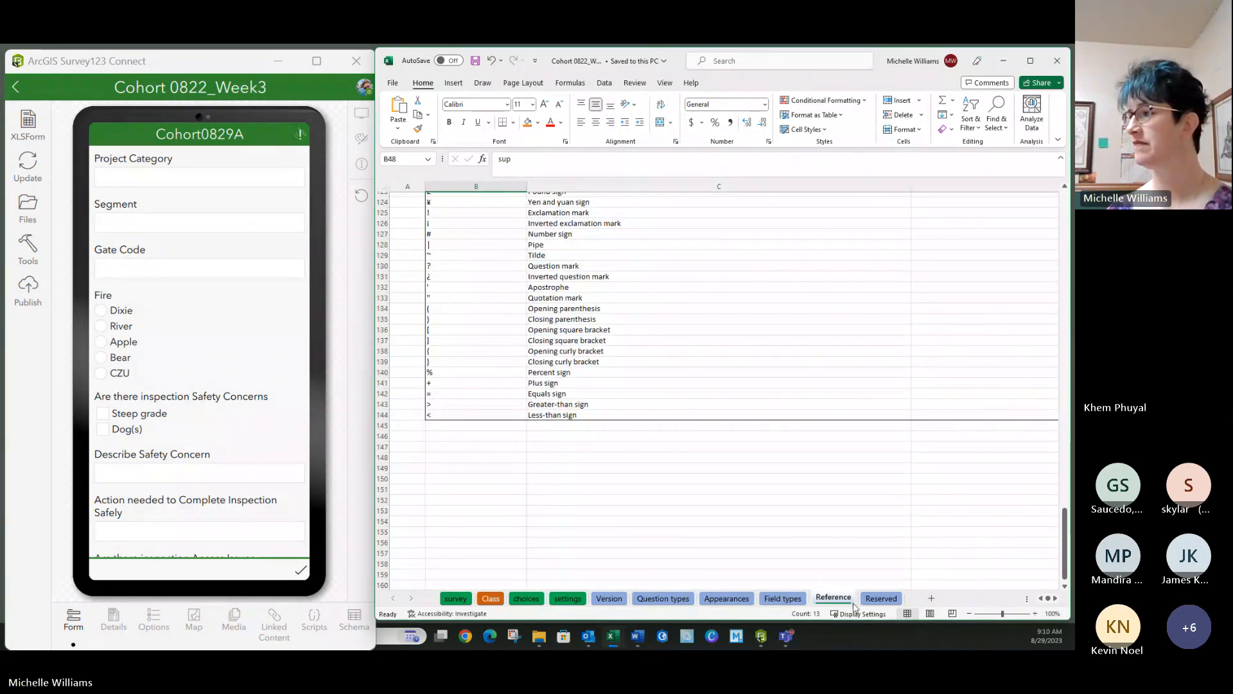
Review the keywords on the Reserved sheet and check them against the question names on the survey sheet.
left_click(880, 598)
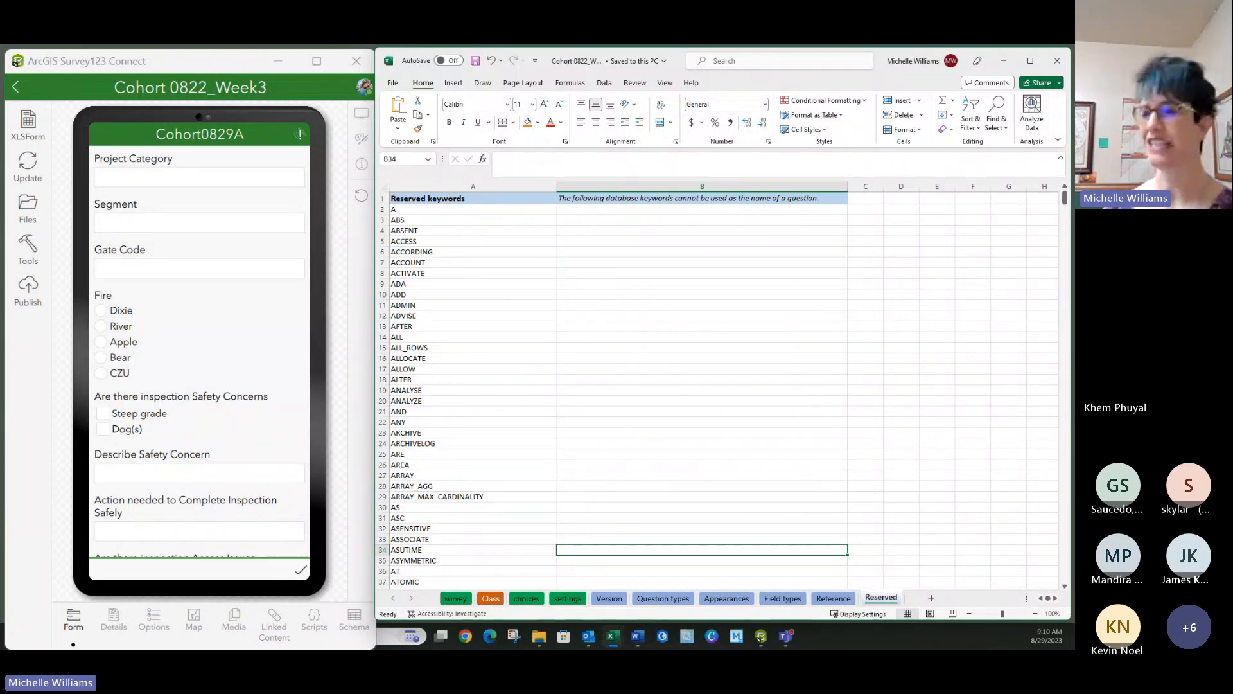
left_click_drag(455, 210, 442, 518)
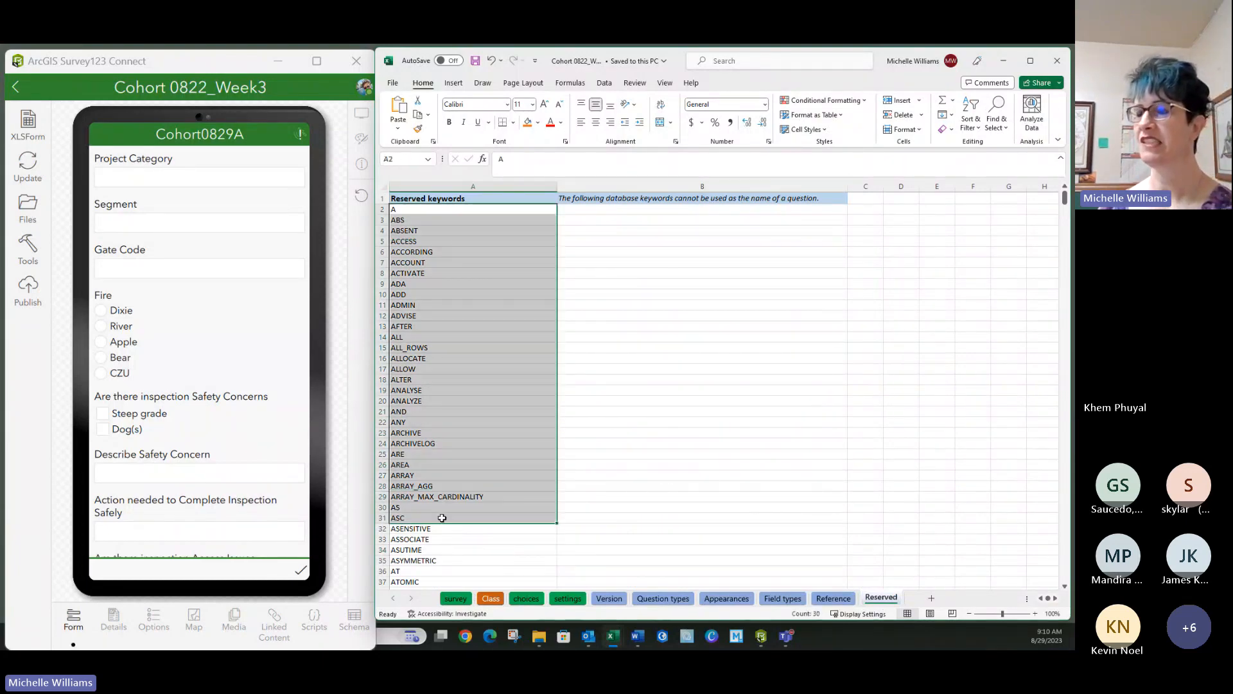
left_click(456, 598)
left_click_drag(542, 208, 559, 314)
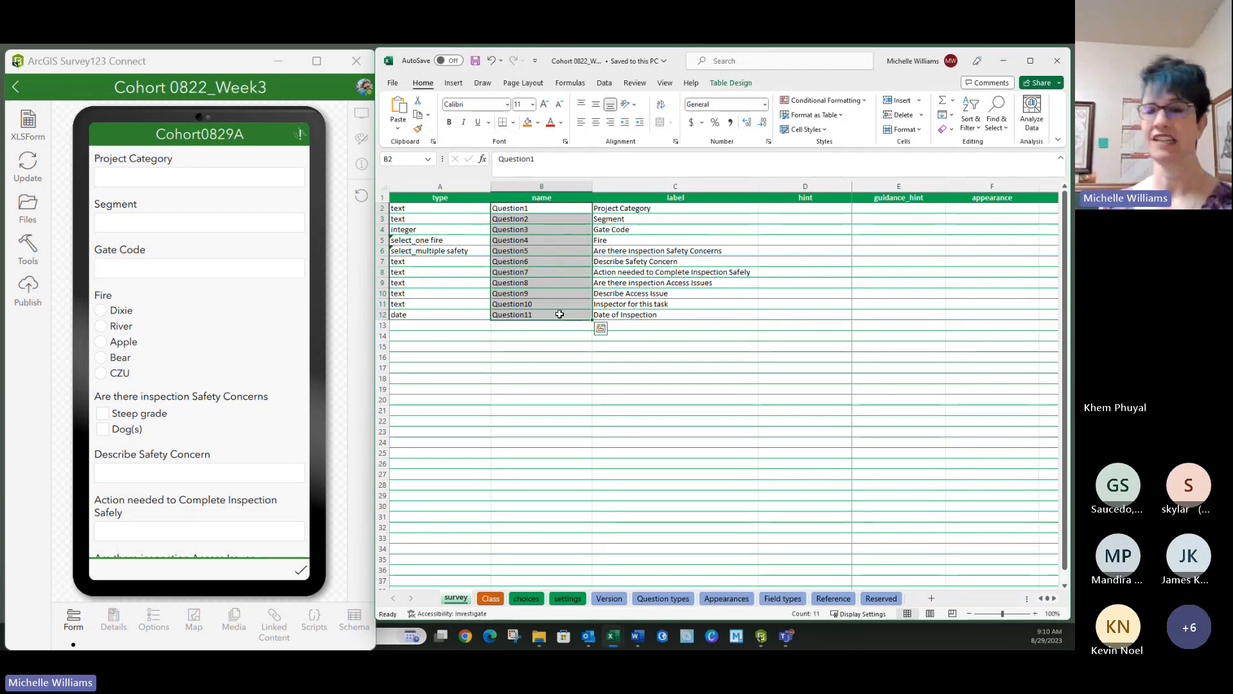
left_click(528, 355)
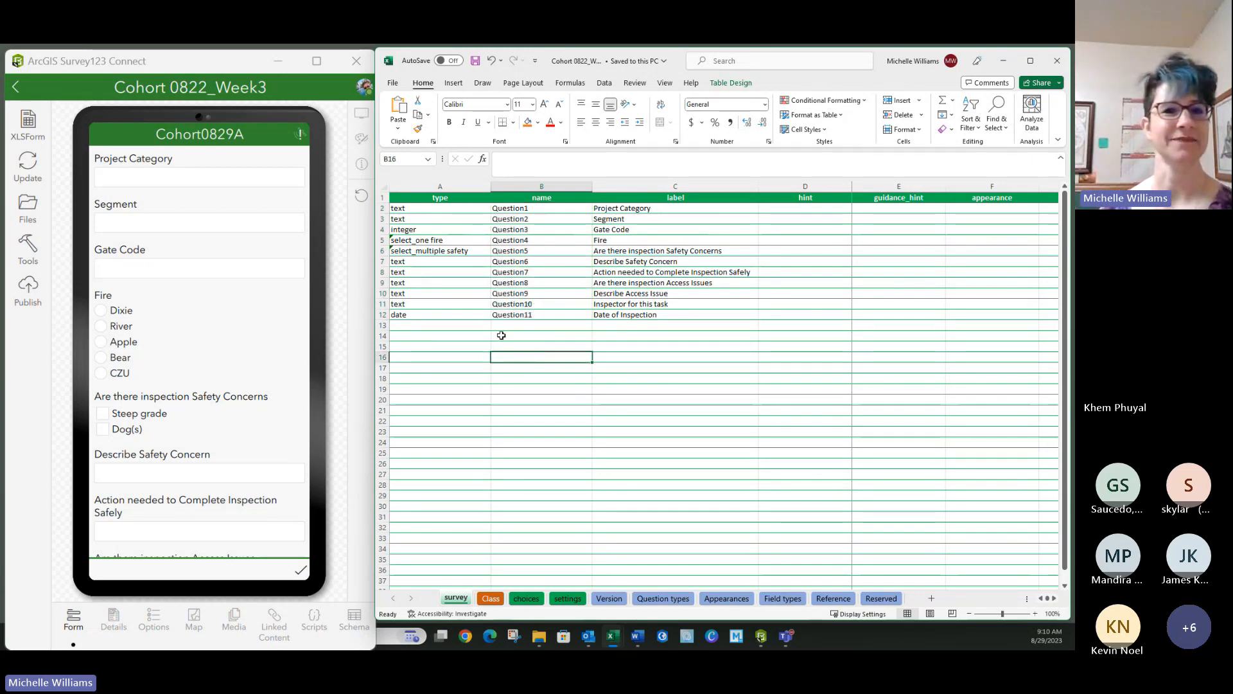
In Survey123 Connect's survey options, require update to the latest version of the survey and disable the Sent folder.
left_click(96, 328)
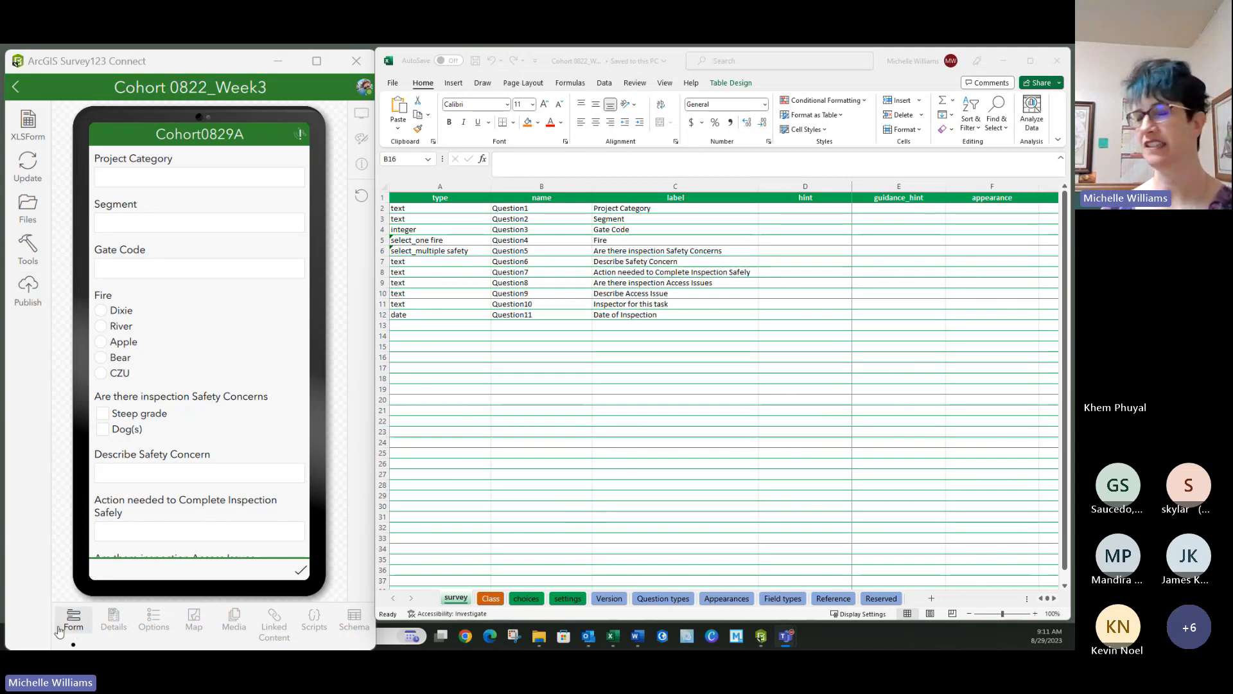
left_click(113, 620)
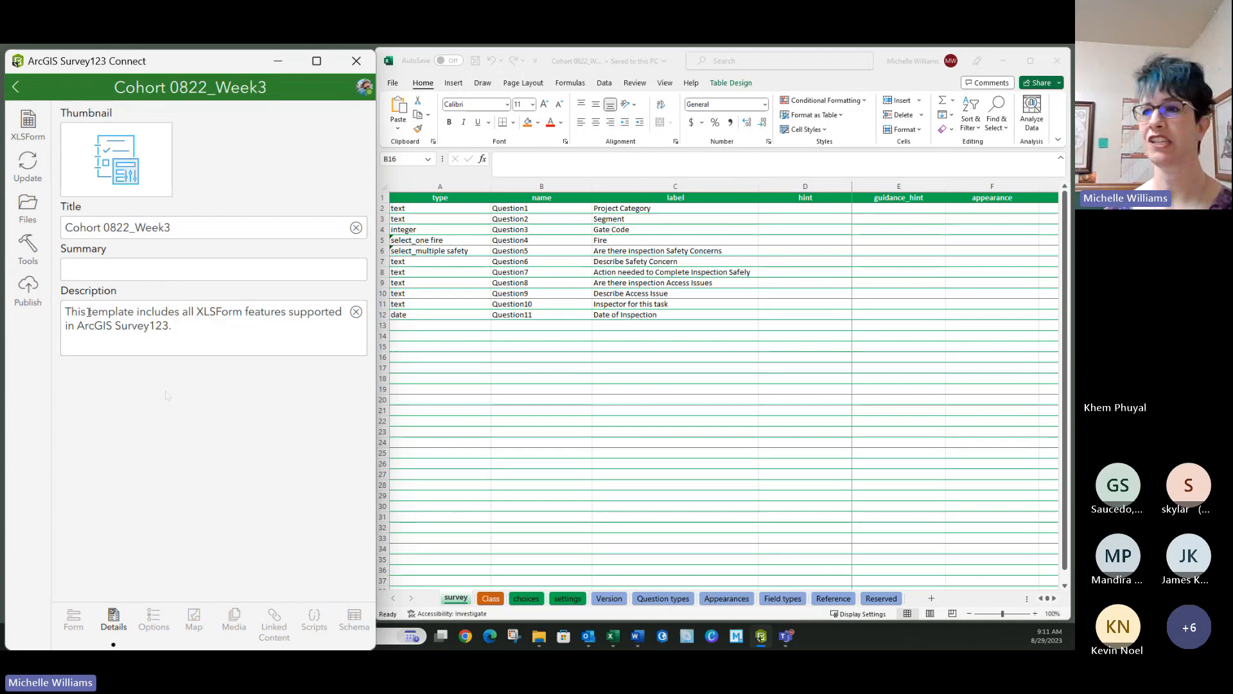
left_click(153, 620)
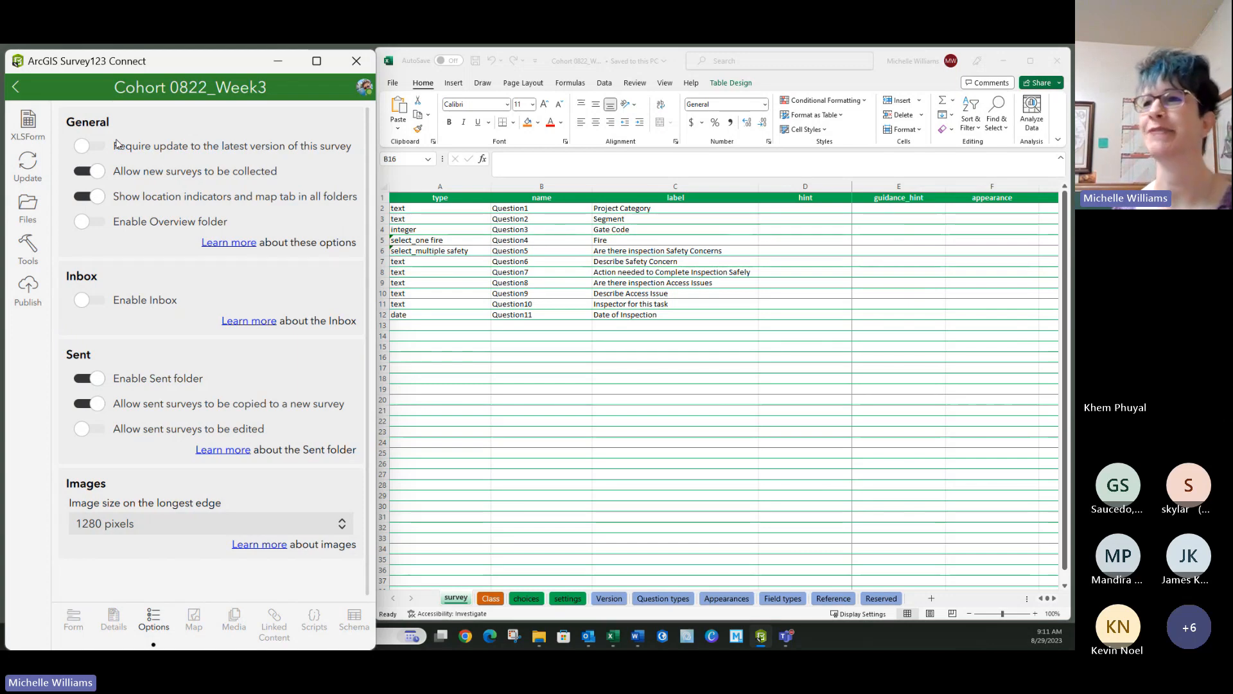
left_click(97, 147)
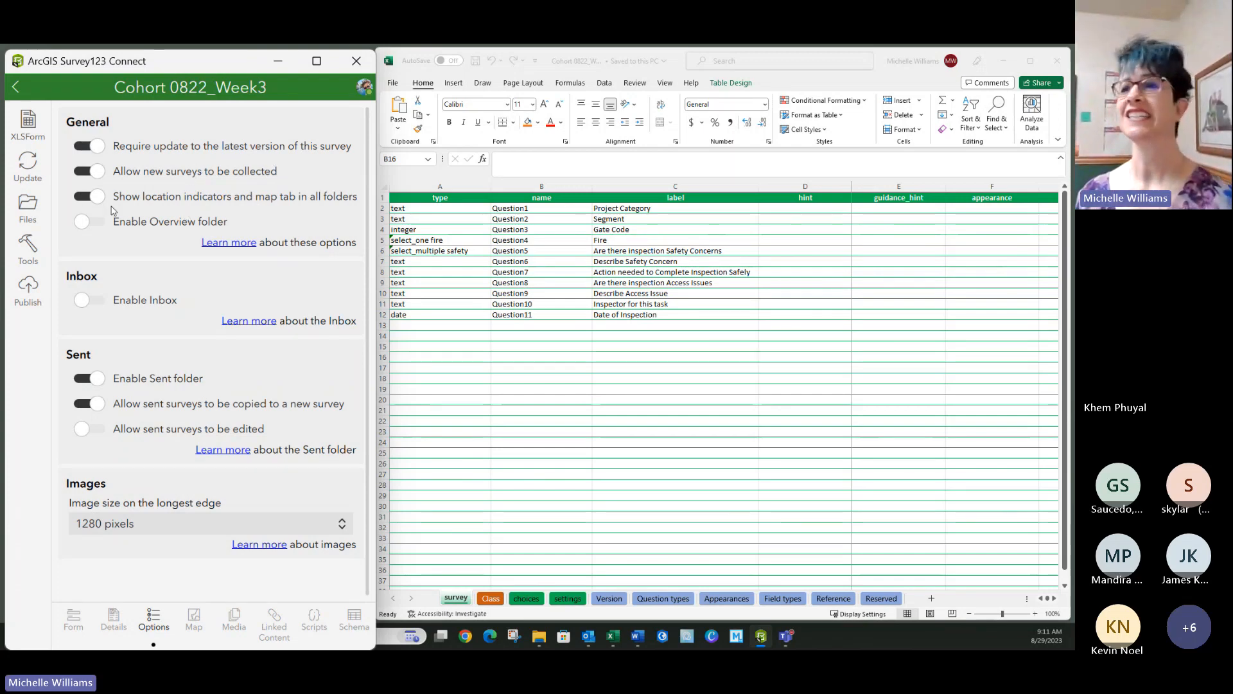
left_click(80, 379)
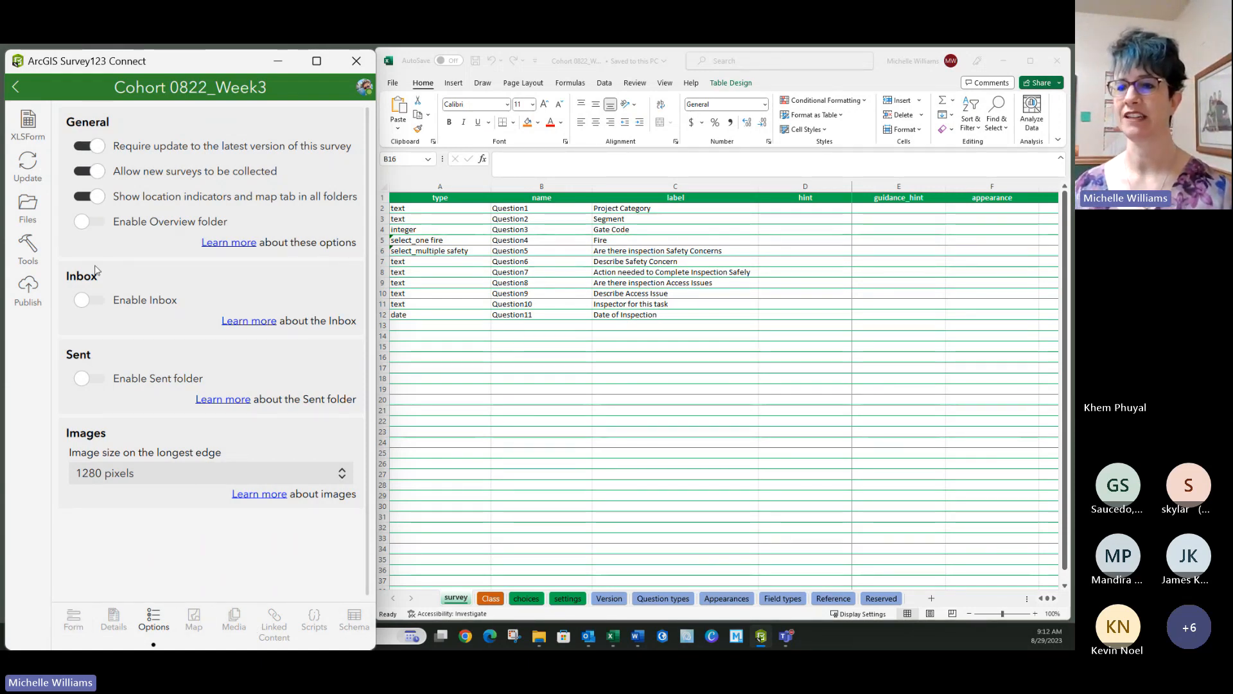
Start publishing the Cohort 0822_Week3 survey and enable sync in its publish options.
left_click(73, 618)
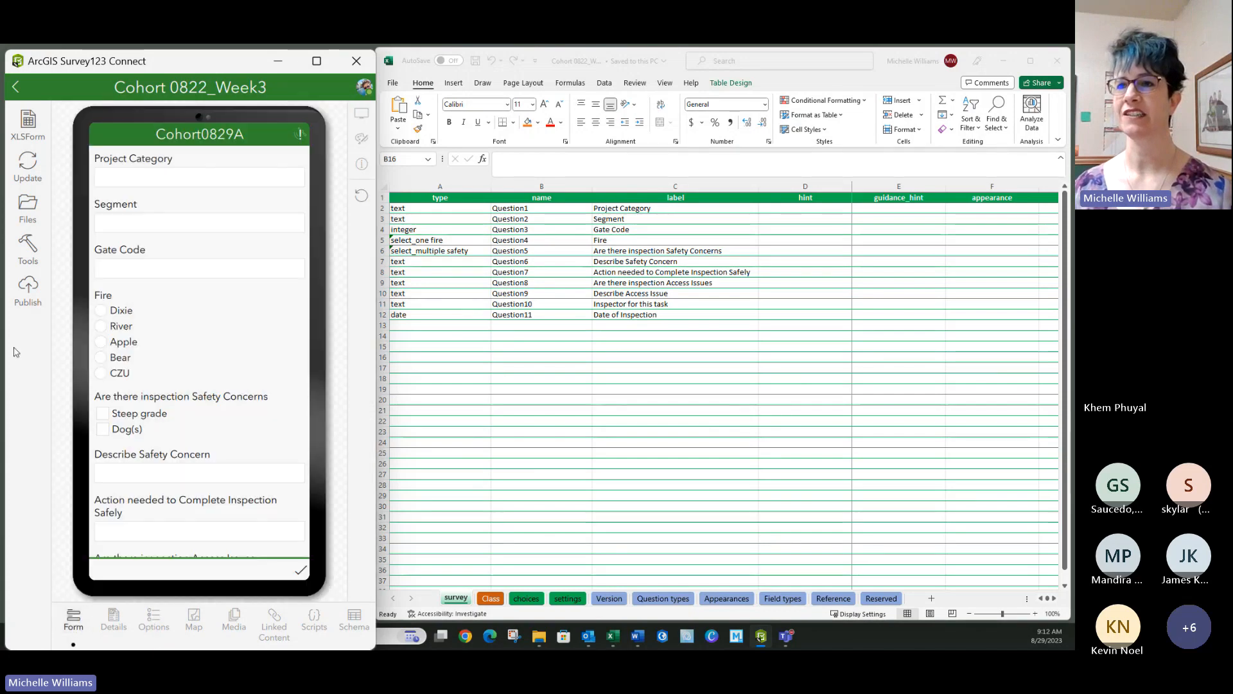
left_click(30, 299)
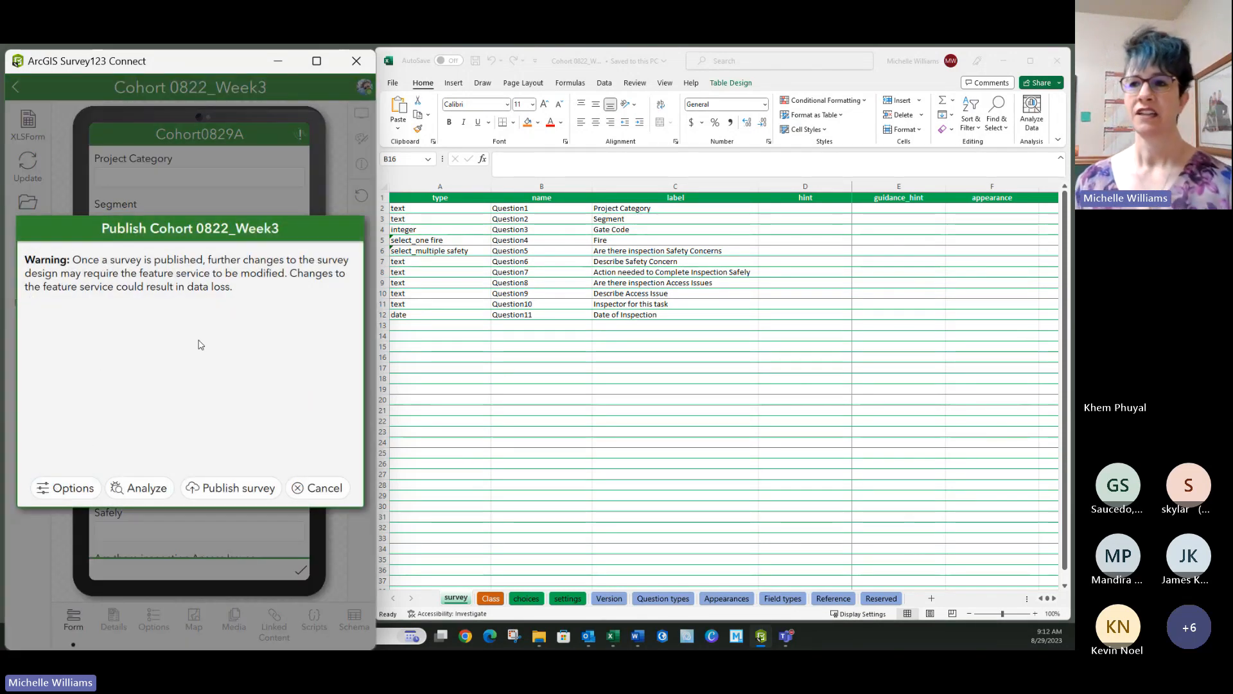
left_click(64, 491)
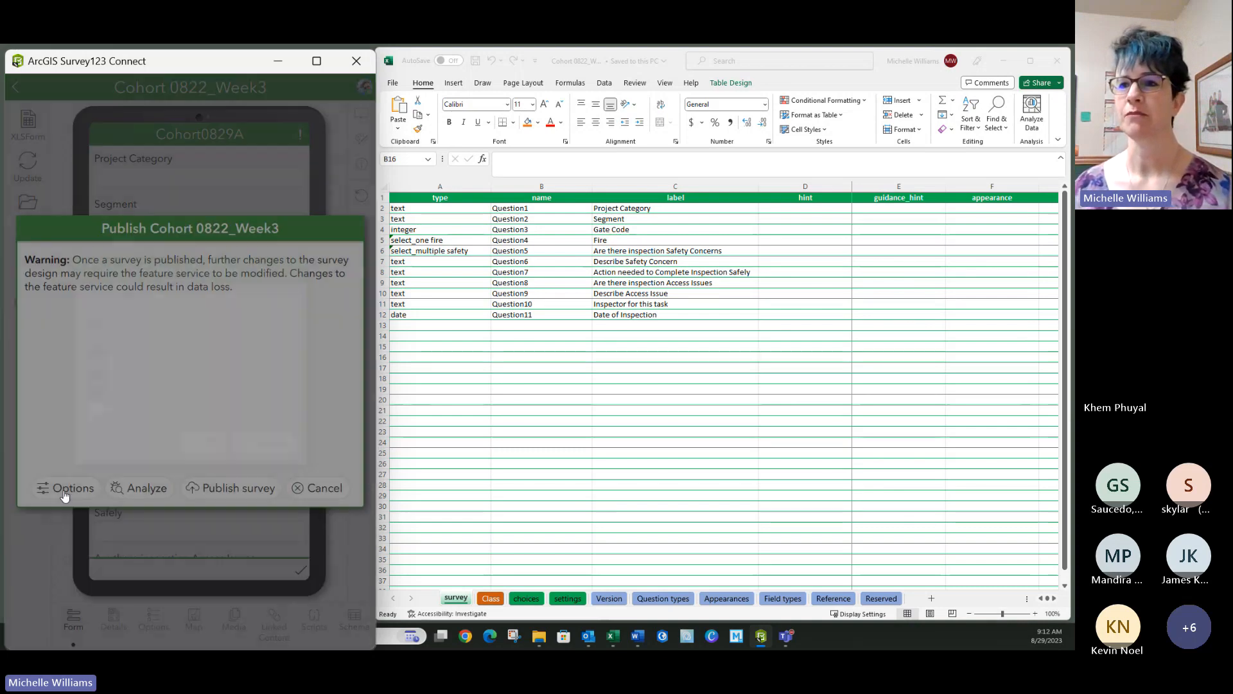
left_click(113, 410)
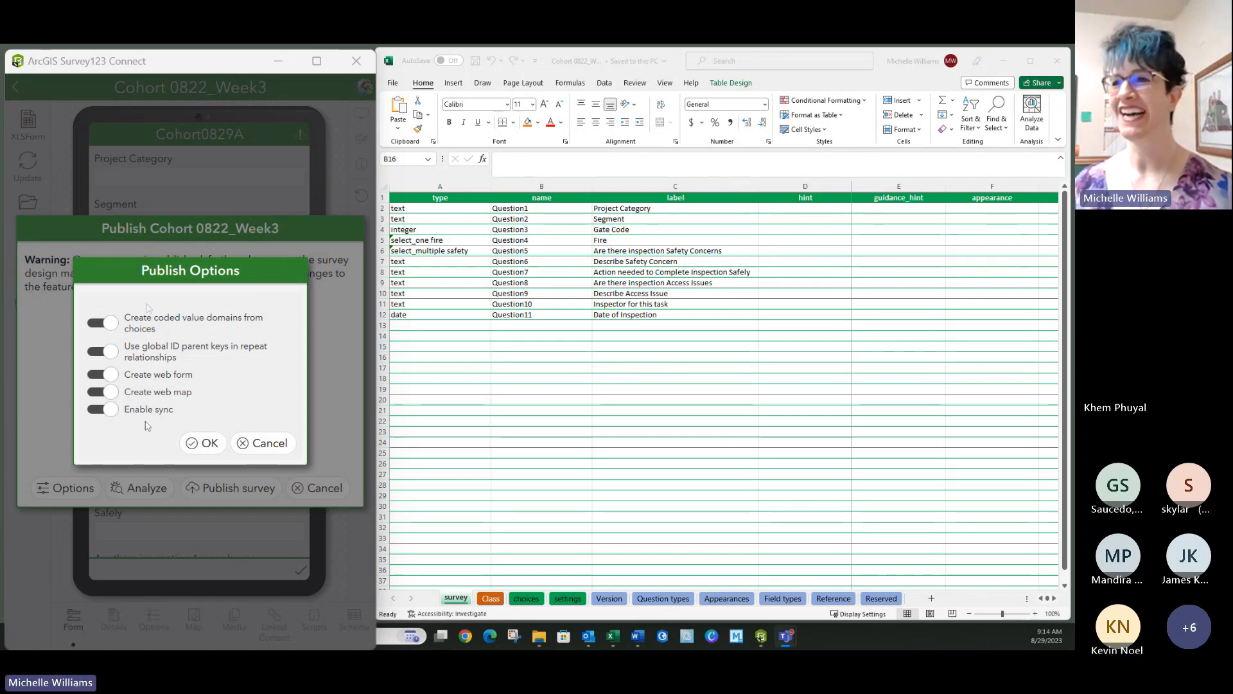
left_click(209, 445)
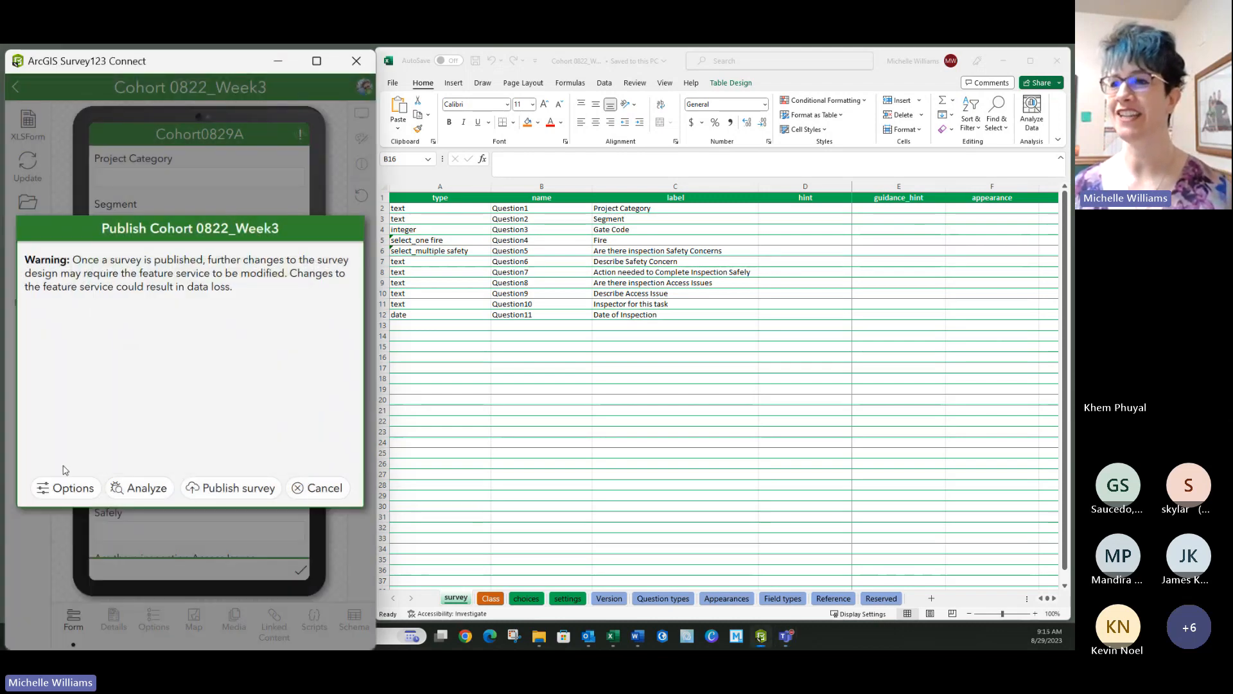
Analyze the survey for issues and open the linked workbook analysis-20230829091503.xlsx.
left_click(133, 490)
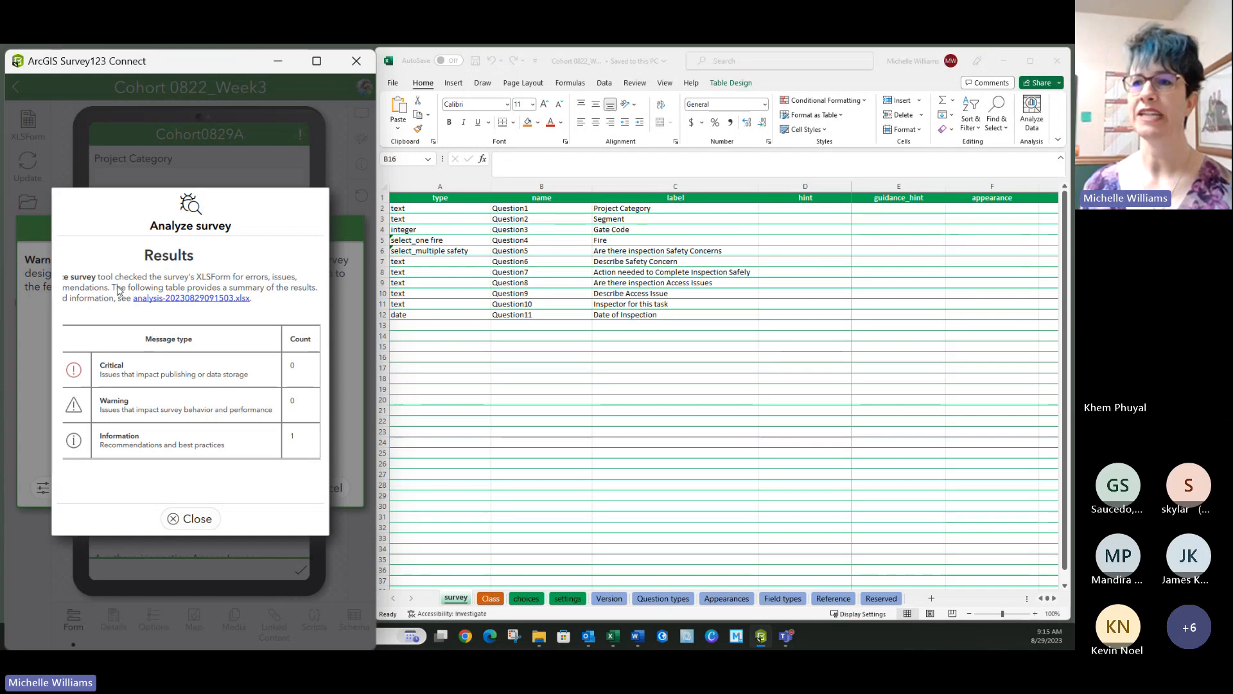
left_click(191, 298)
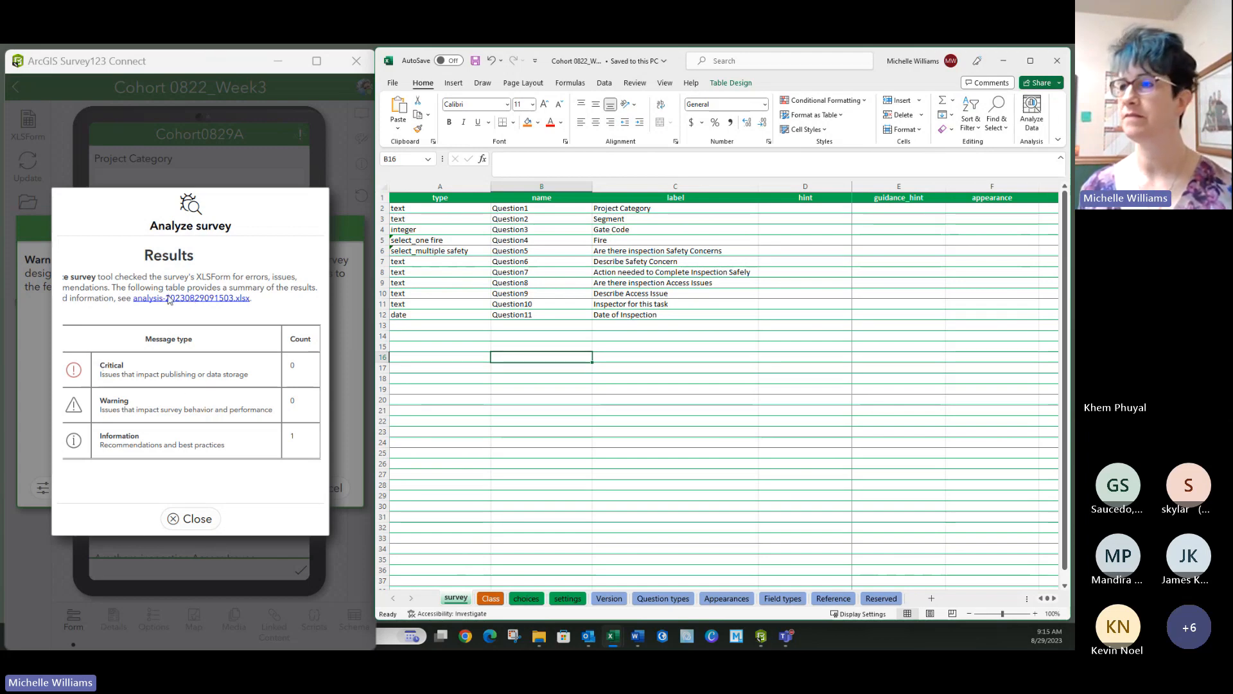
double_click(170, 299)
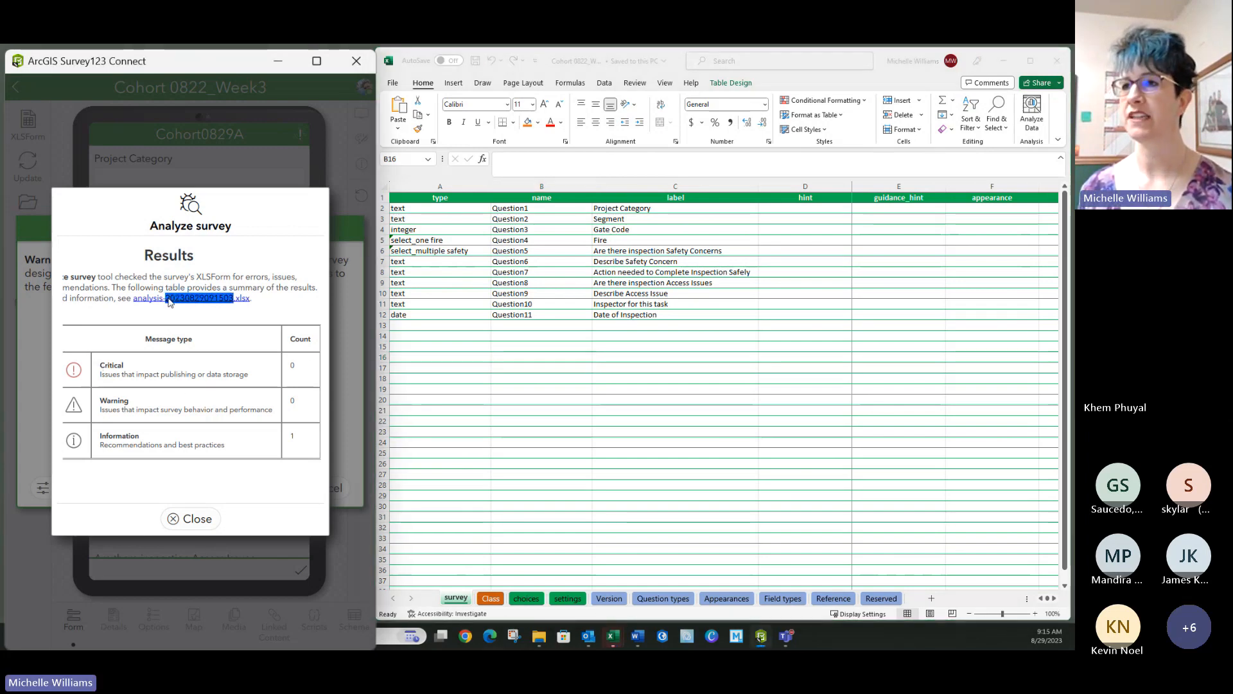
Reposition and widen the analysis workbook's window to read the message, description and worksheet columns.
left_click_drag(2, 205, 460, 176)
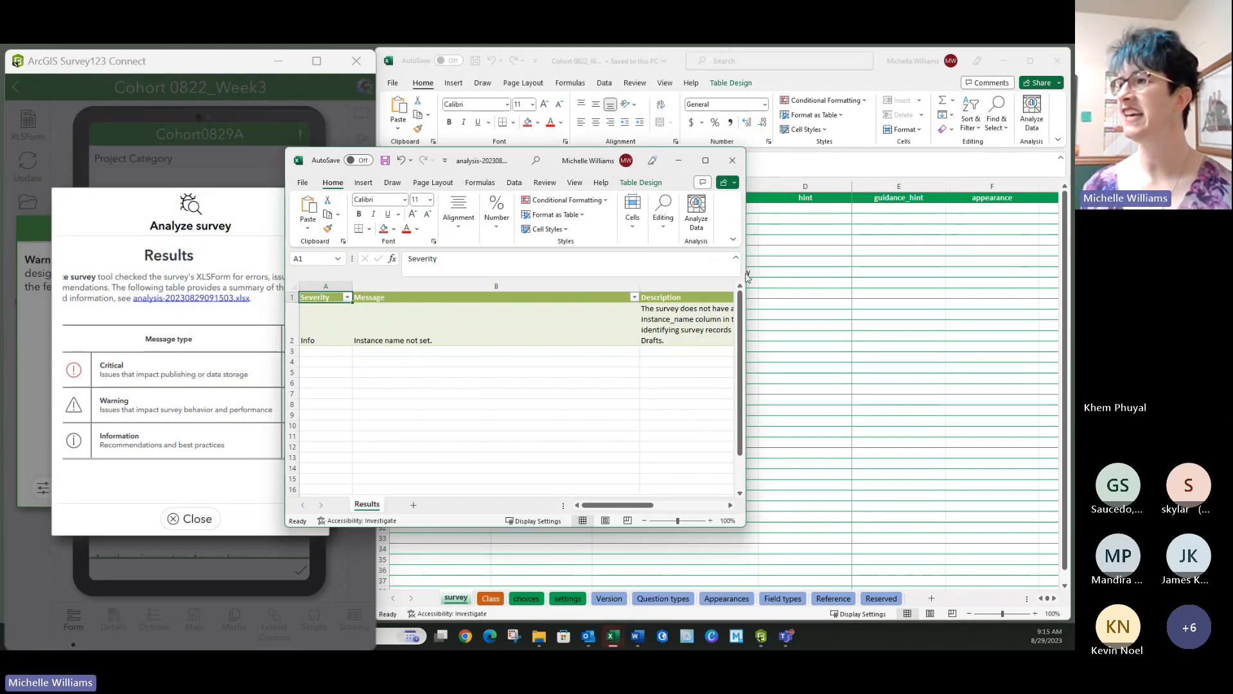
left_click_drag(746, 278, 1030, 280)
left_click(435, 360)
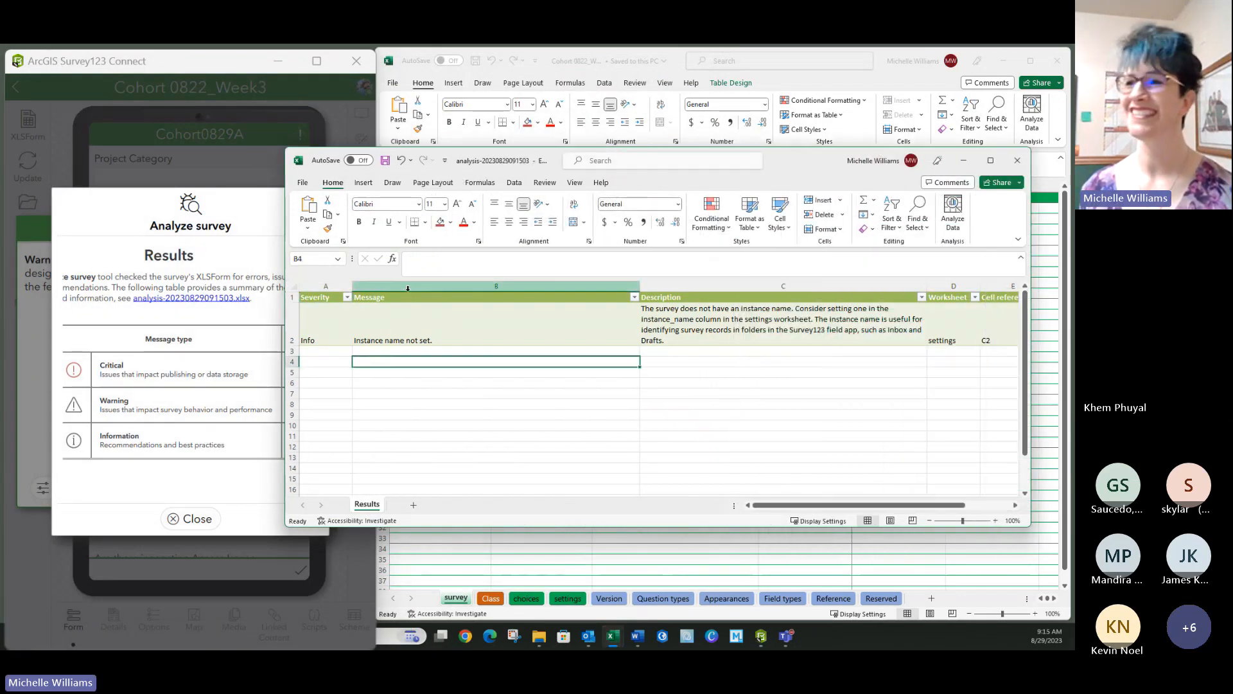
Close the analysis workbook and the analysis results, and publish the Cohort 0822_Week3 survey from Survey123 Connect.
left_click(393, 320)
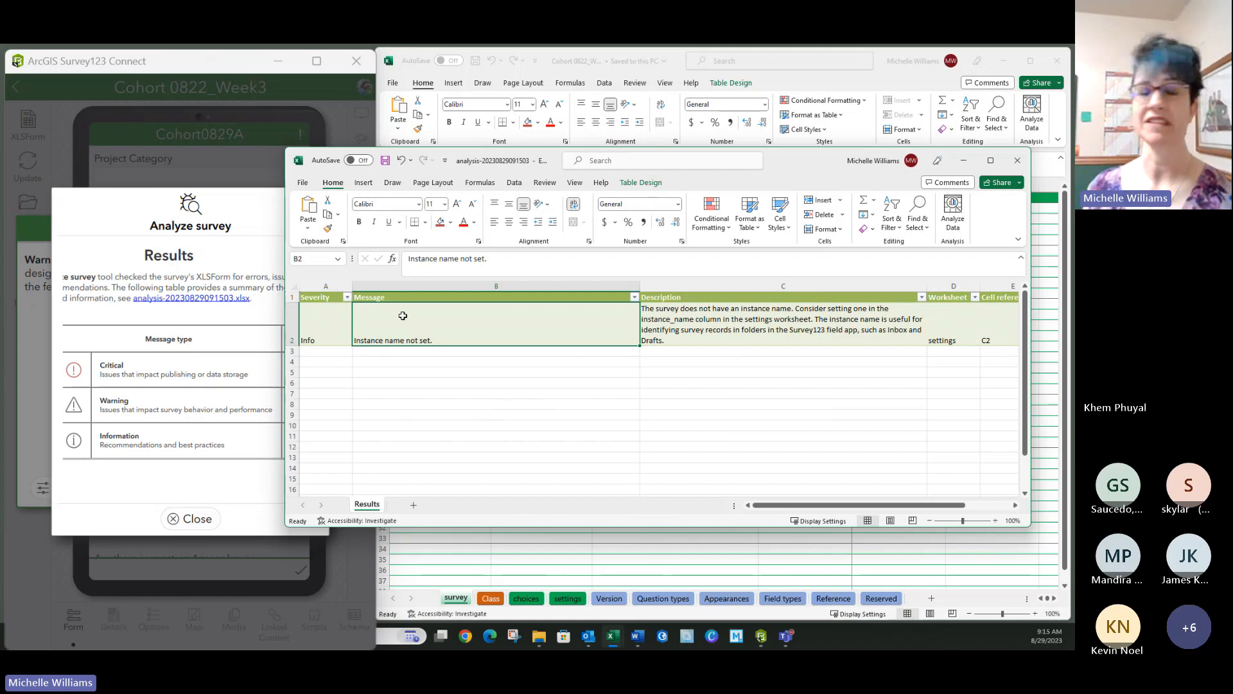
left_click(1017, 161)
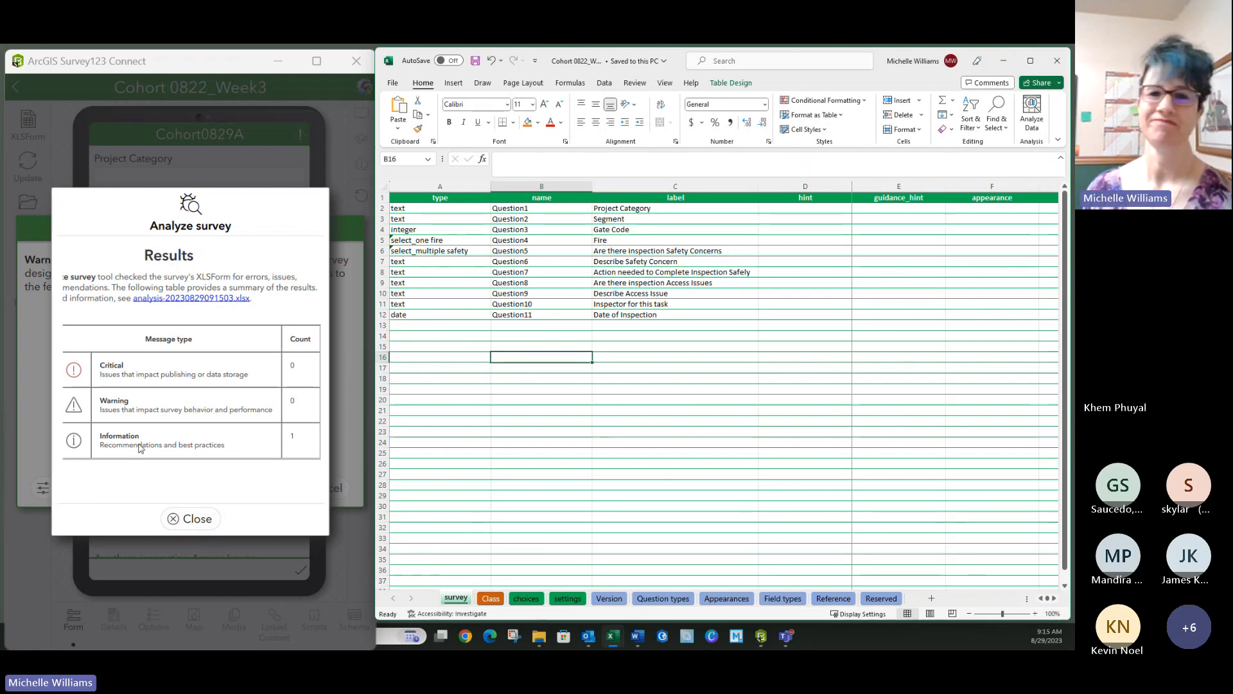
left_click(192, 520)
left_click(244, 488)
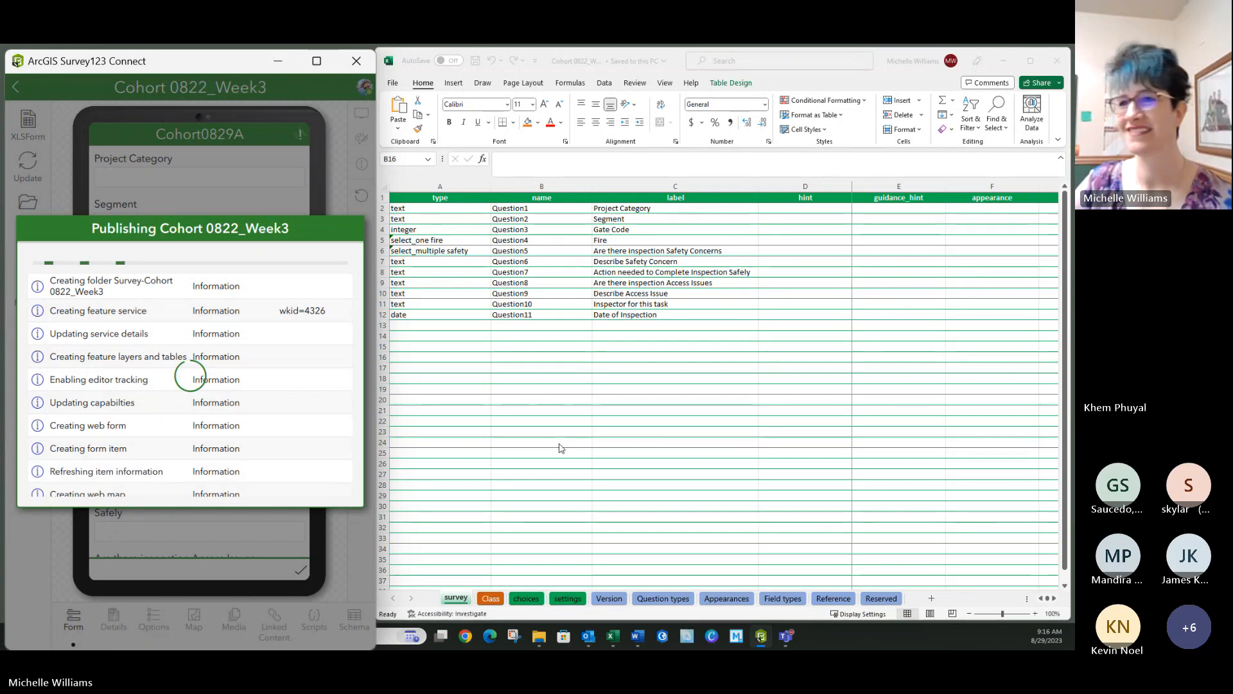
left_click(190, 486)
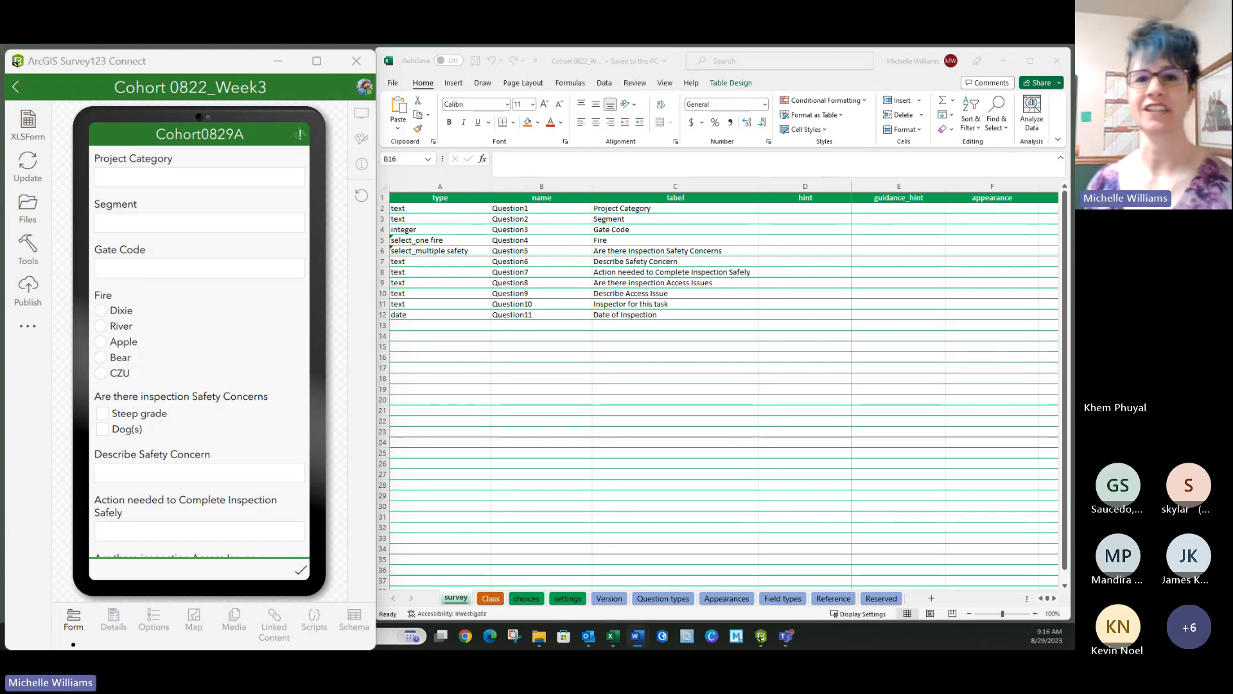
Review the existing questions' labels and types on the survey sheet, including select_one fire and select_multiple safety.
left_click(527, 471)
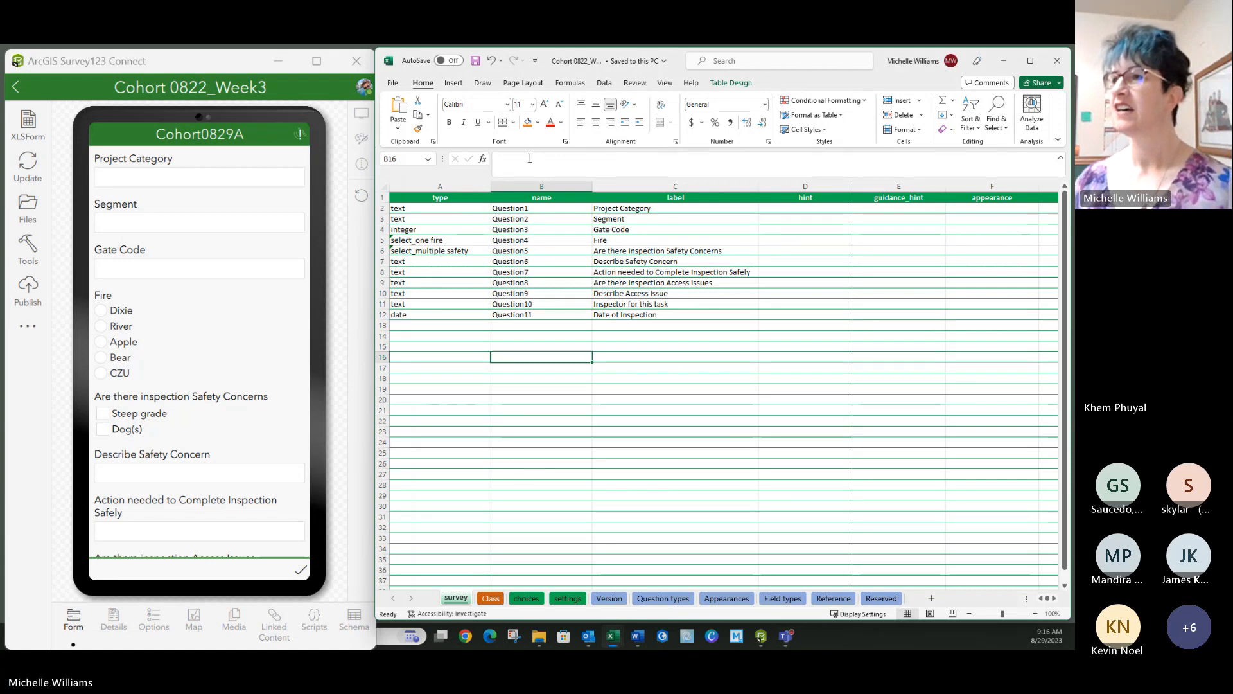
left_click(648, 208)
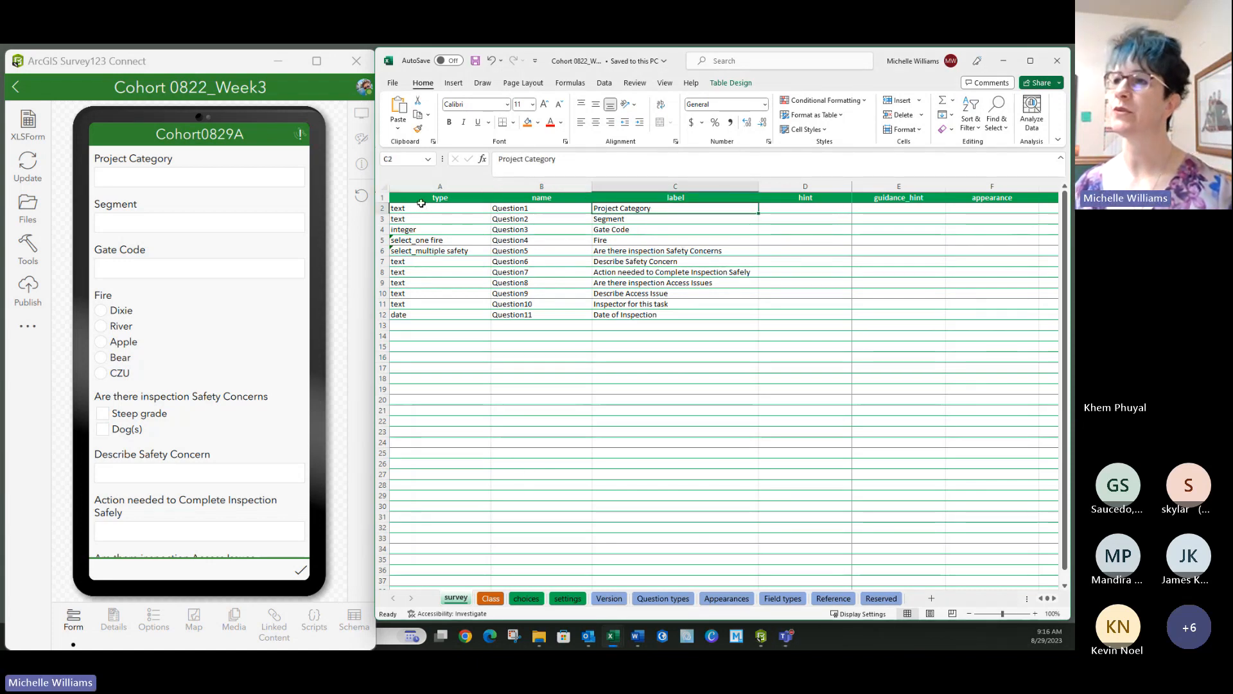
left_click_drag(424, 207, 424, 240)
left_click(425, 241)
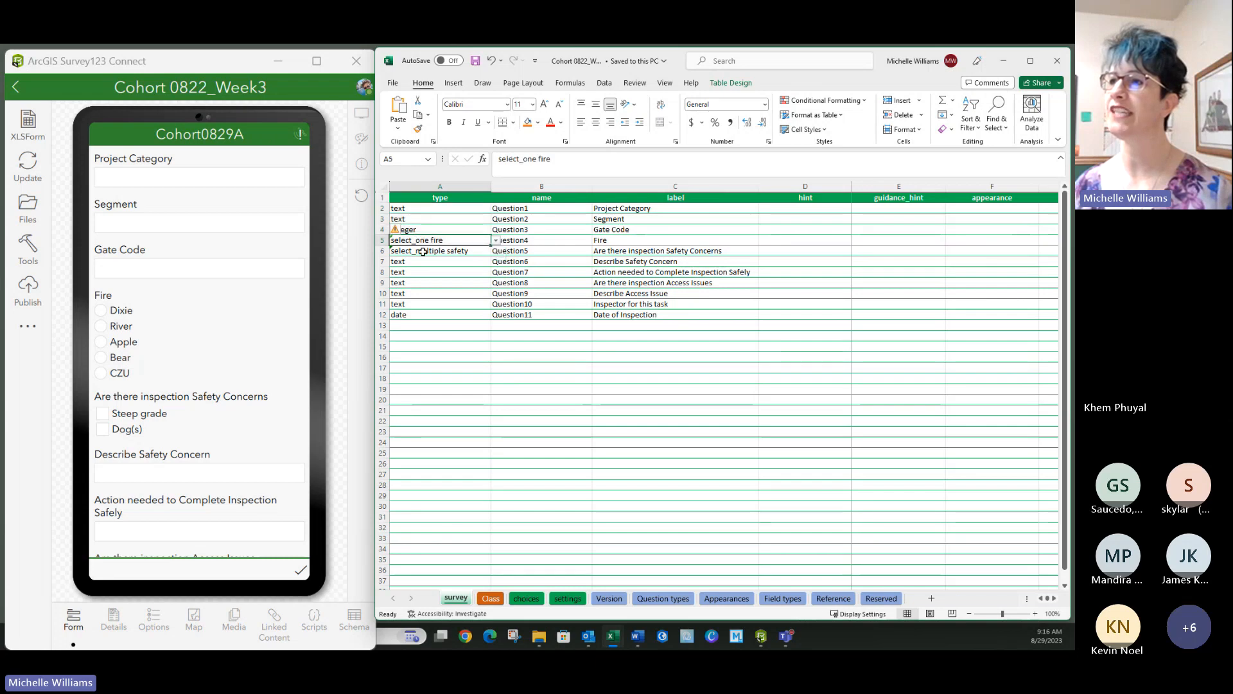
left_click(431, 251)
left_click(393, 315)
left_click(451, 338)
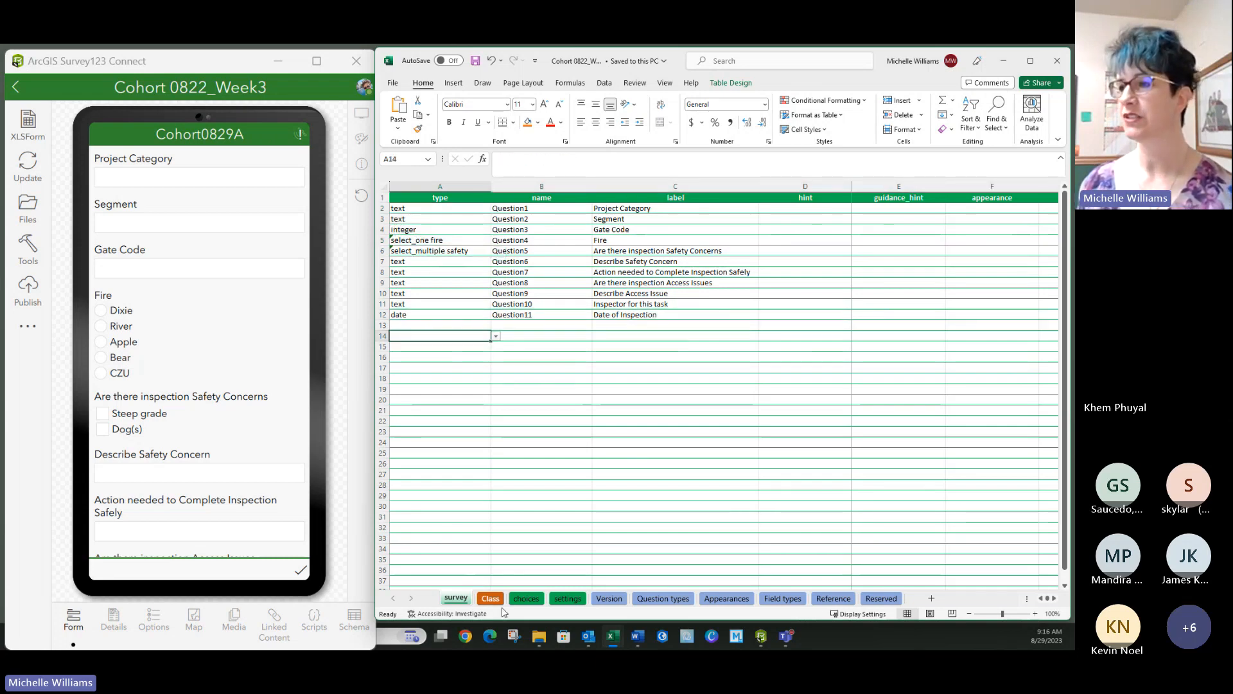
Copy the question types from time to end group on the Class sheet and paste them as values into the survey sheet's type column from row 13.
left_click(490, 598)
left_click_drag(424, 259, 424, 347)
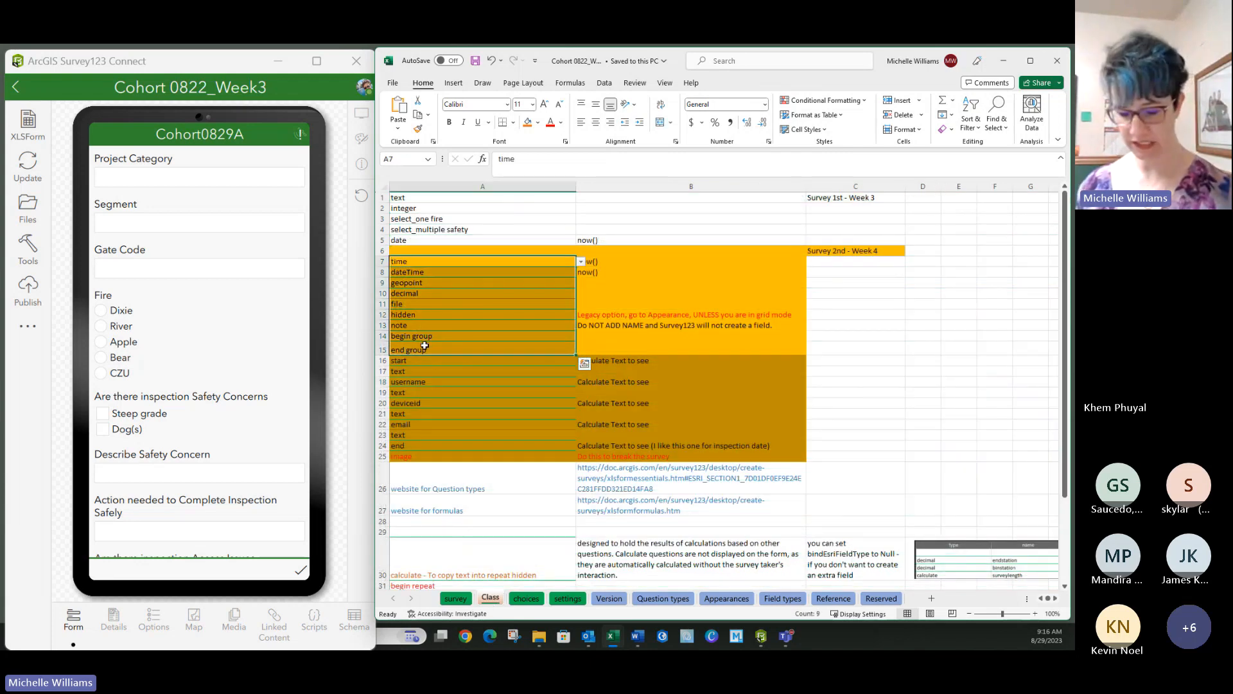
key("ctrl+c")
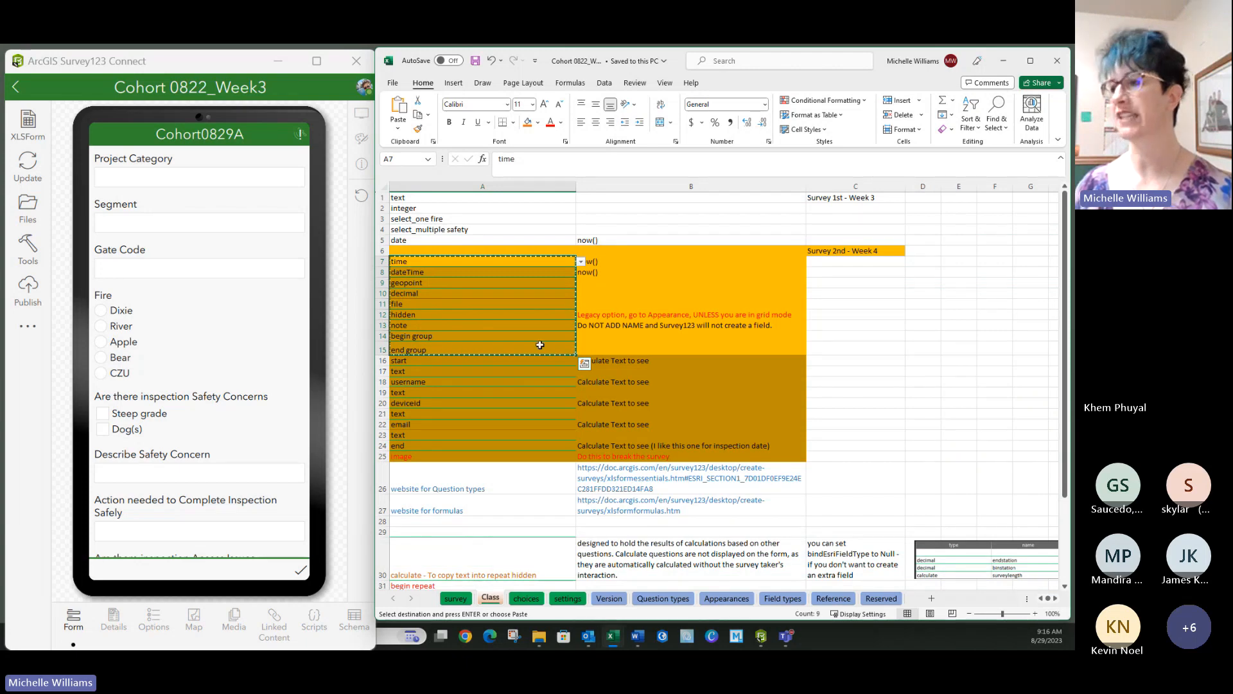
left_click(455, 598)
left_click(422, 326)
right_click(422, 325)
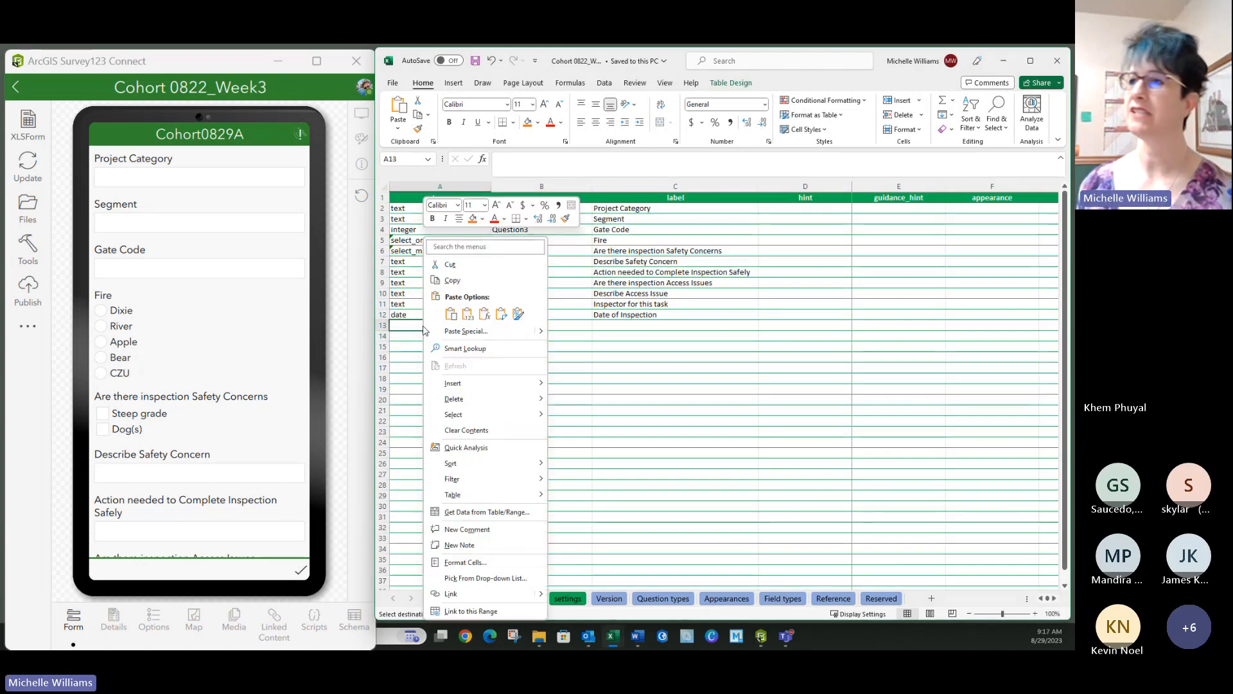
left_click(468, 314)
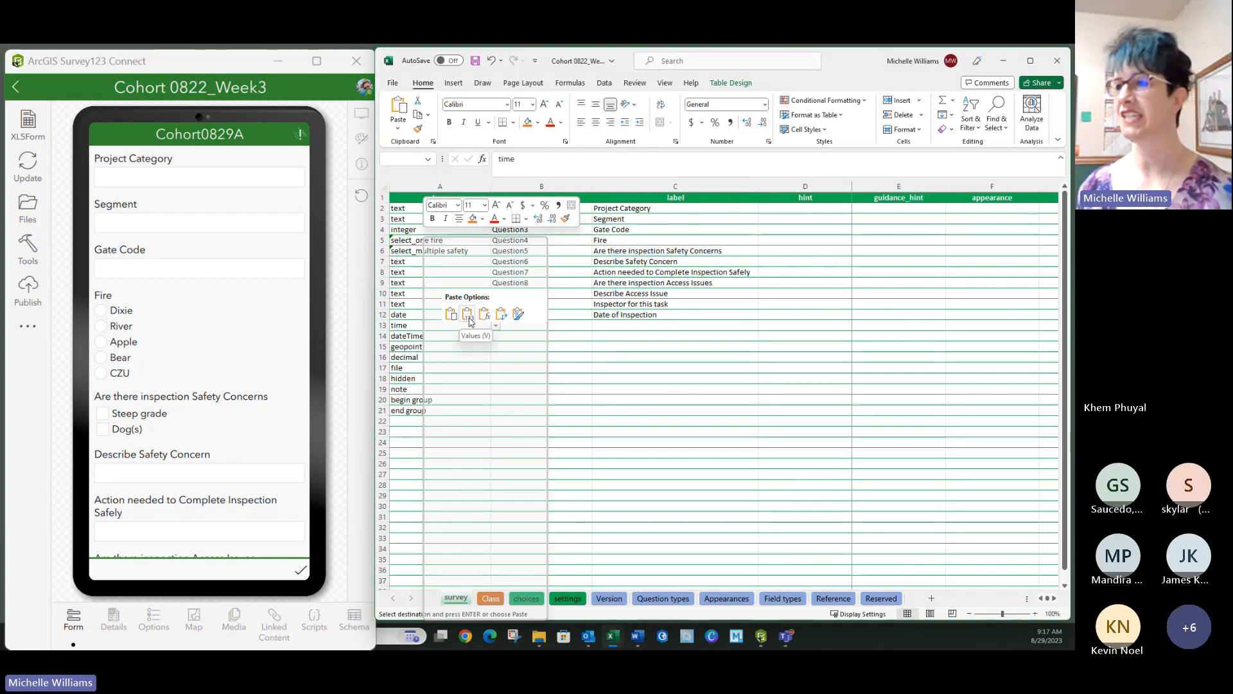
left_click(596, 390)
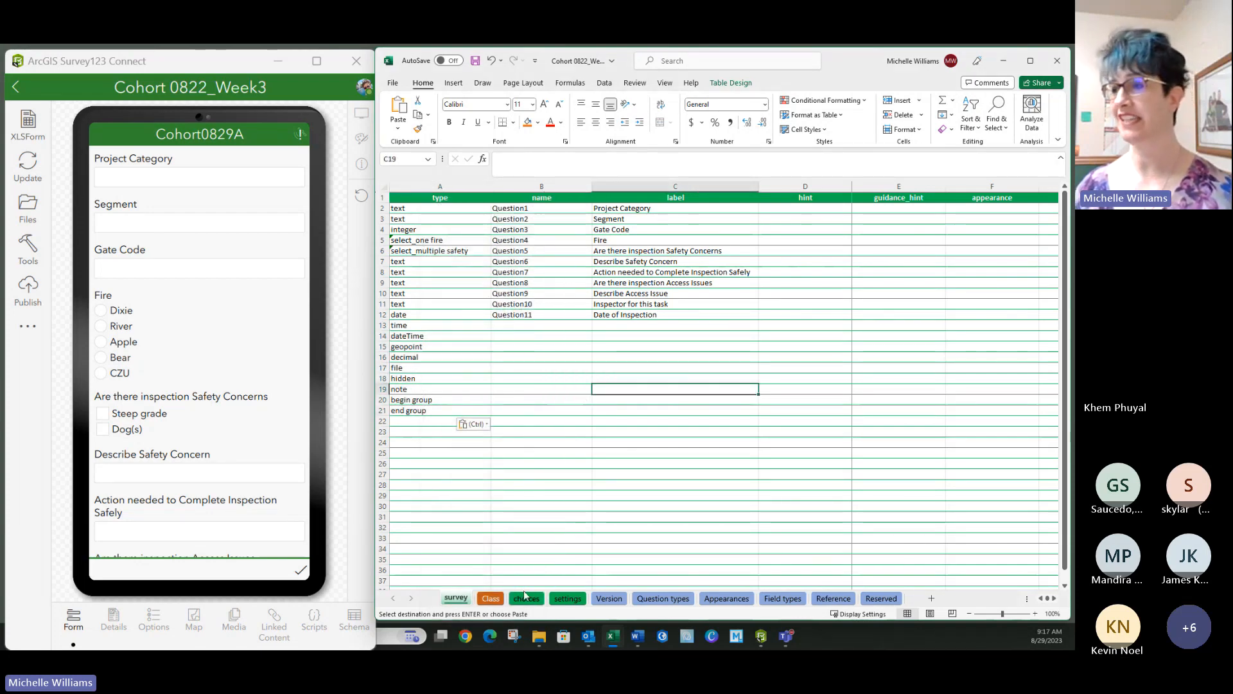
Copy Class sheet cells B7:B13, paste them as values into the survey sheet's hint column from row 13, and widen that column.
left_click(491, 598)
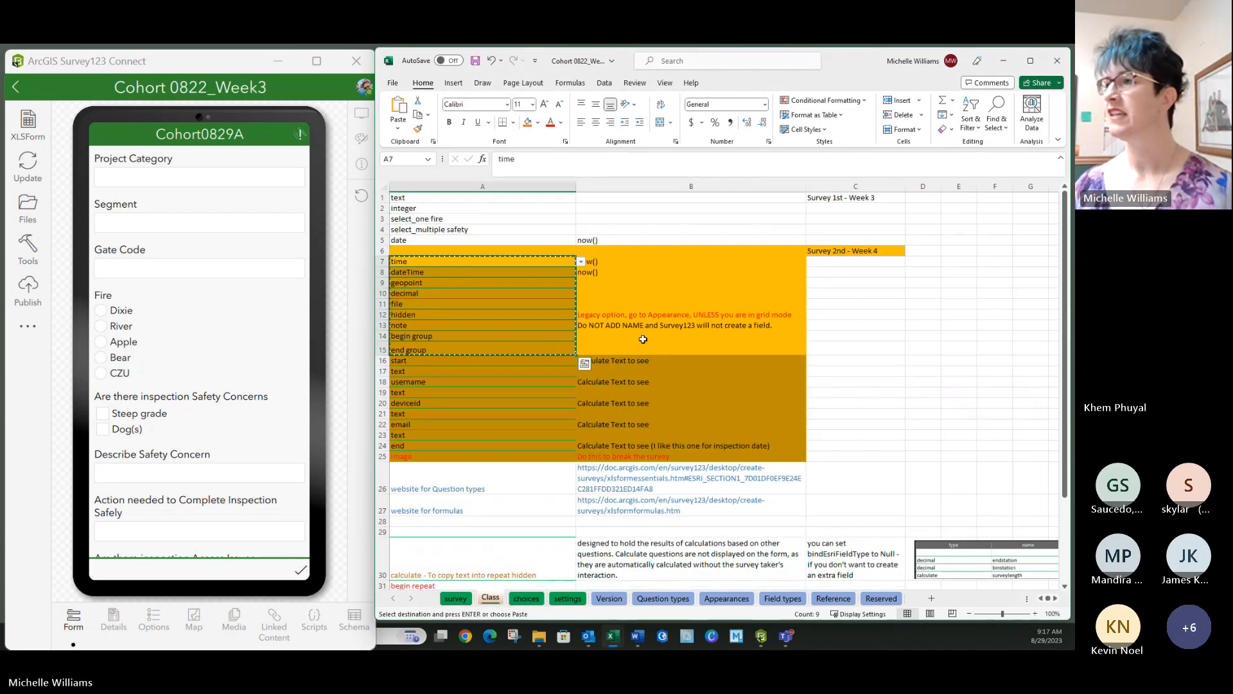
left_click_drag(640, 261, 639, 323)
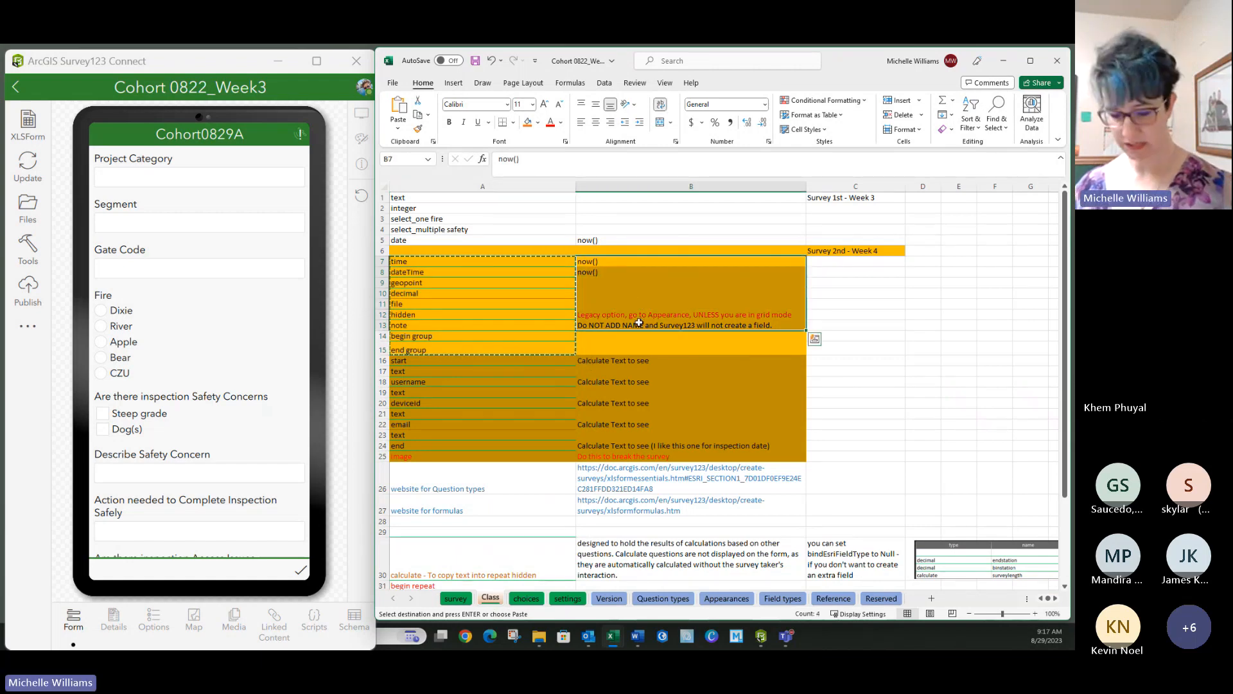
key("ctrl+c")
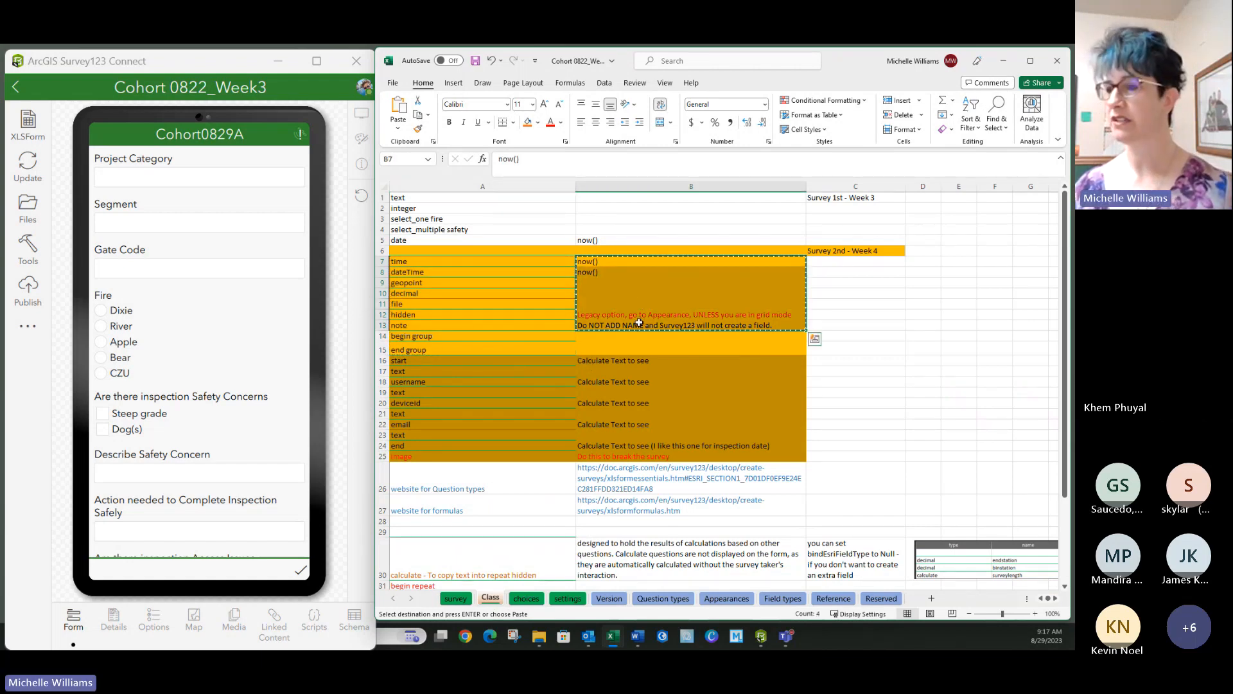
left_click(457, 599)
left_click(695, 325)
key("Tab")
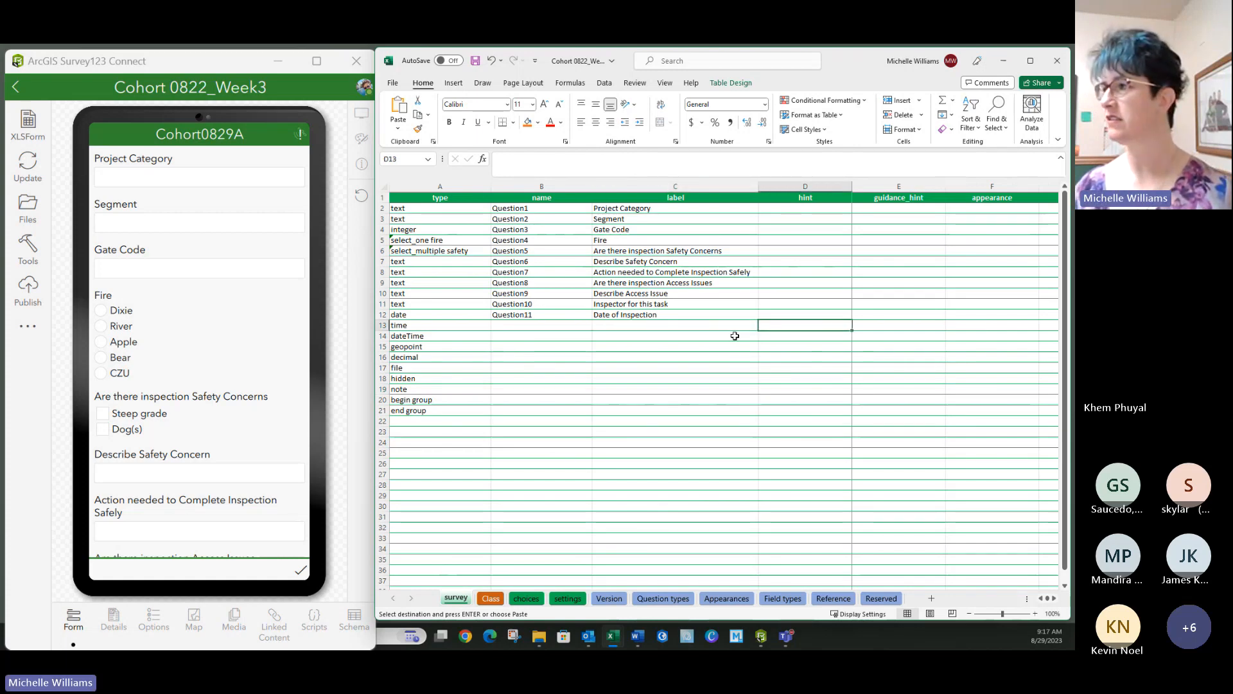
right_click(803, 327)
left_click(839, 314)
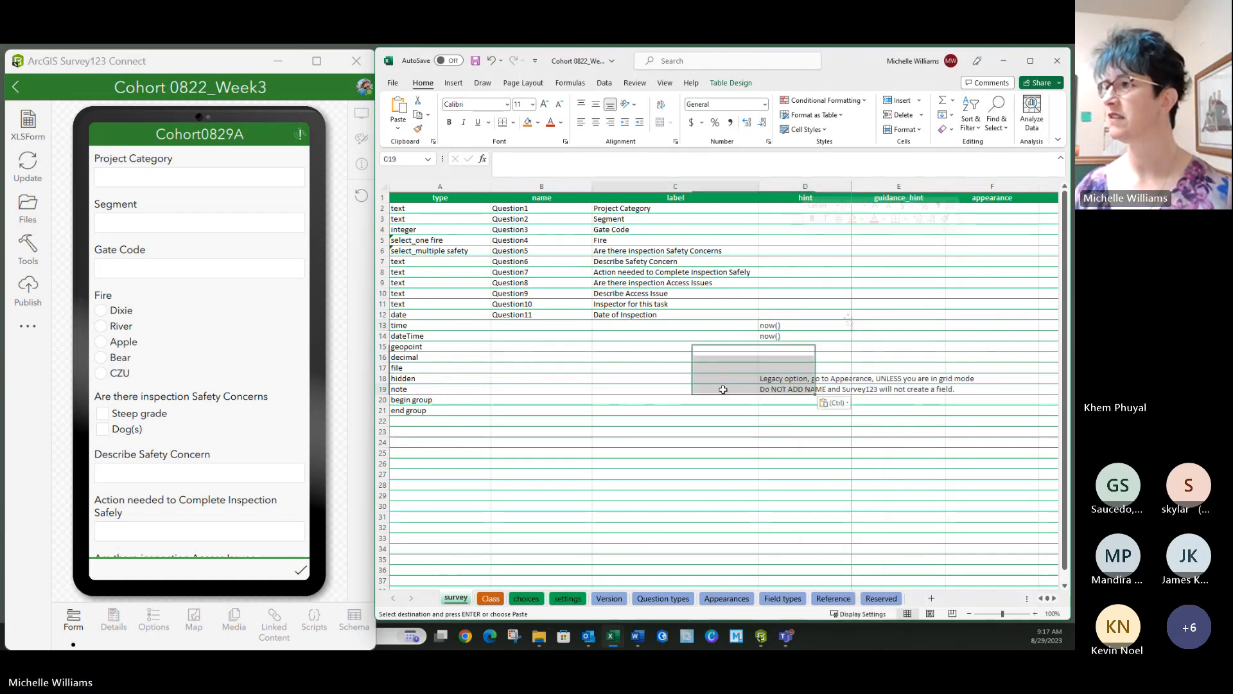
left_click_drag(852, 184, 983, 184)
left_click(666, 429)
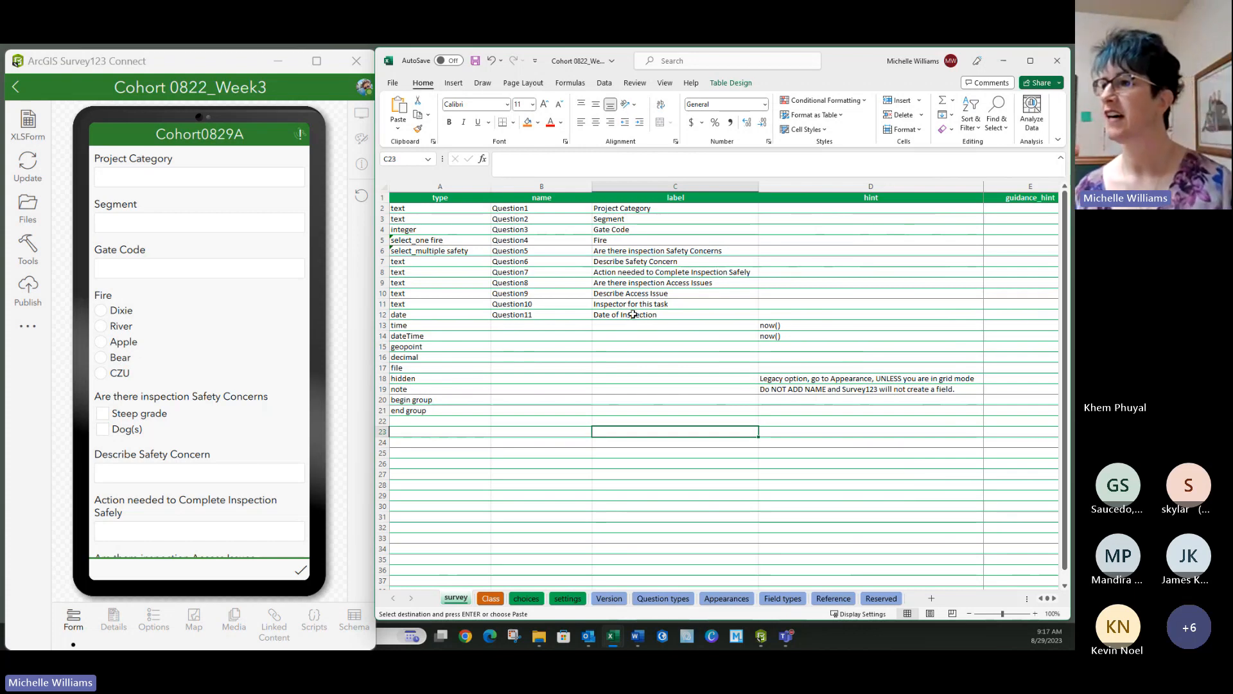
Fill the name series down from Question11 to Question20 in the end group row.
left_click(542, 315)
left_click_drag(591, 320, 583, 414)
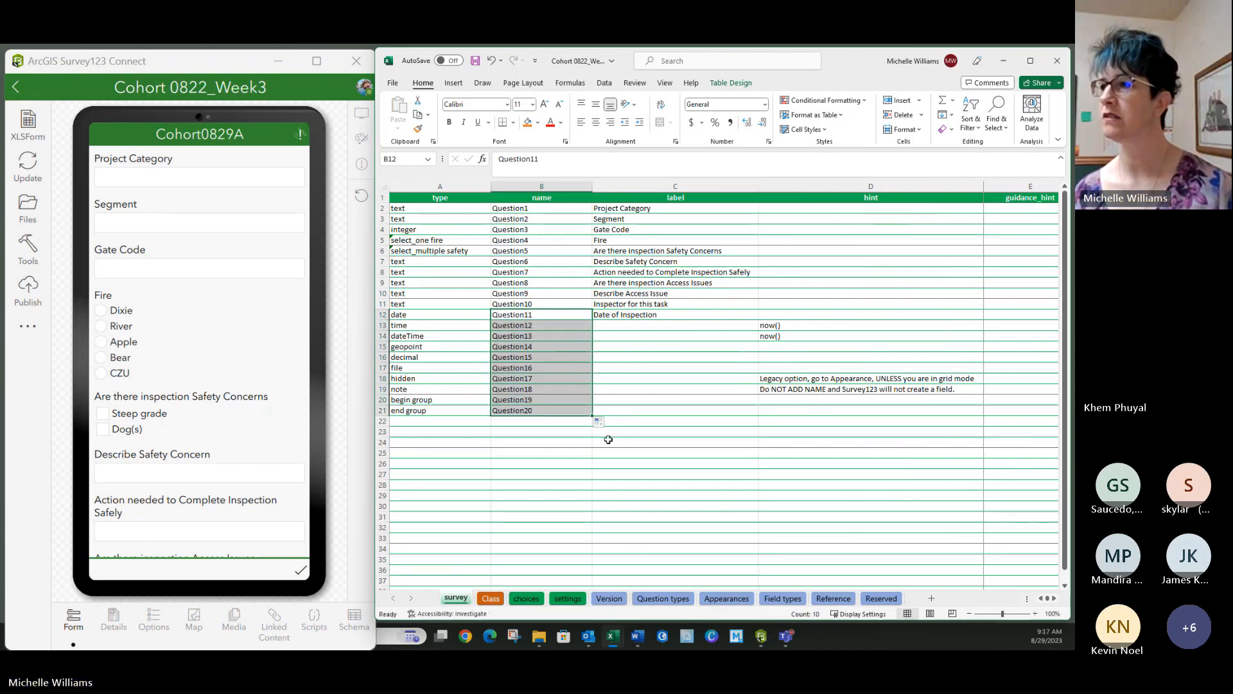
left_click(642, 474)
Enter Q1 as the label of the time question in row 13.
left_click(626, 326)
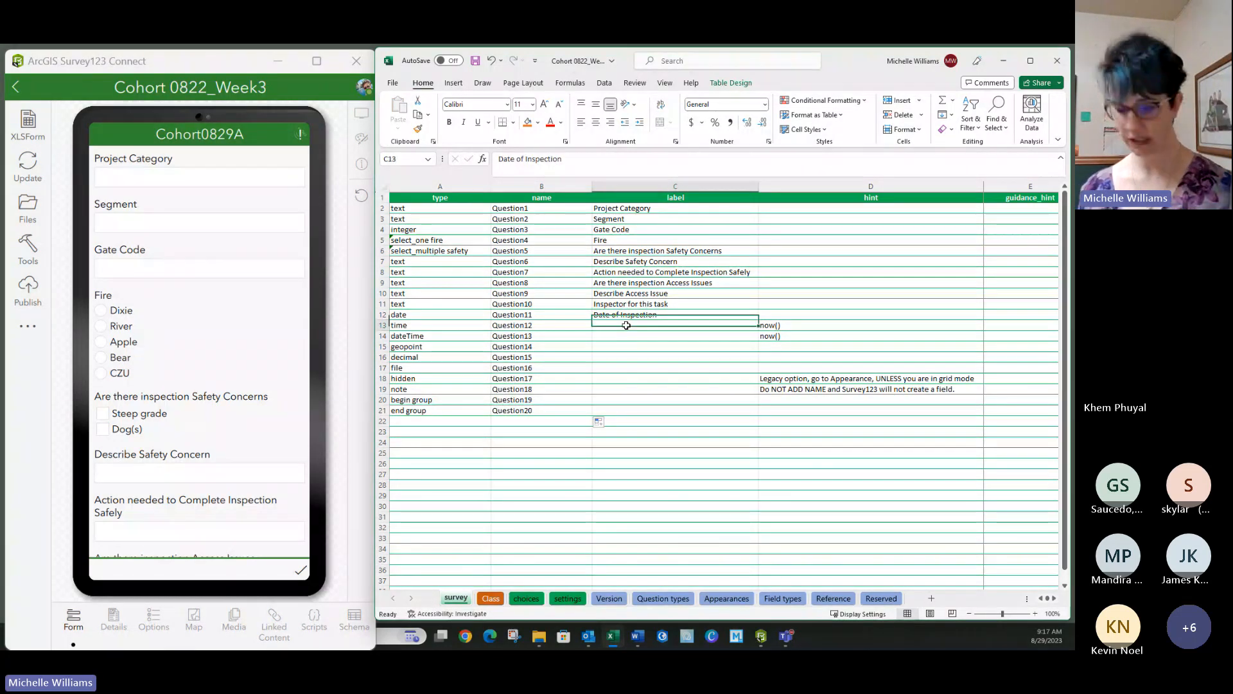
type("Q1")
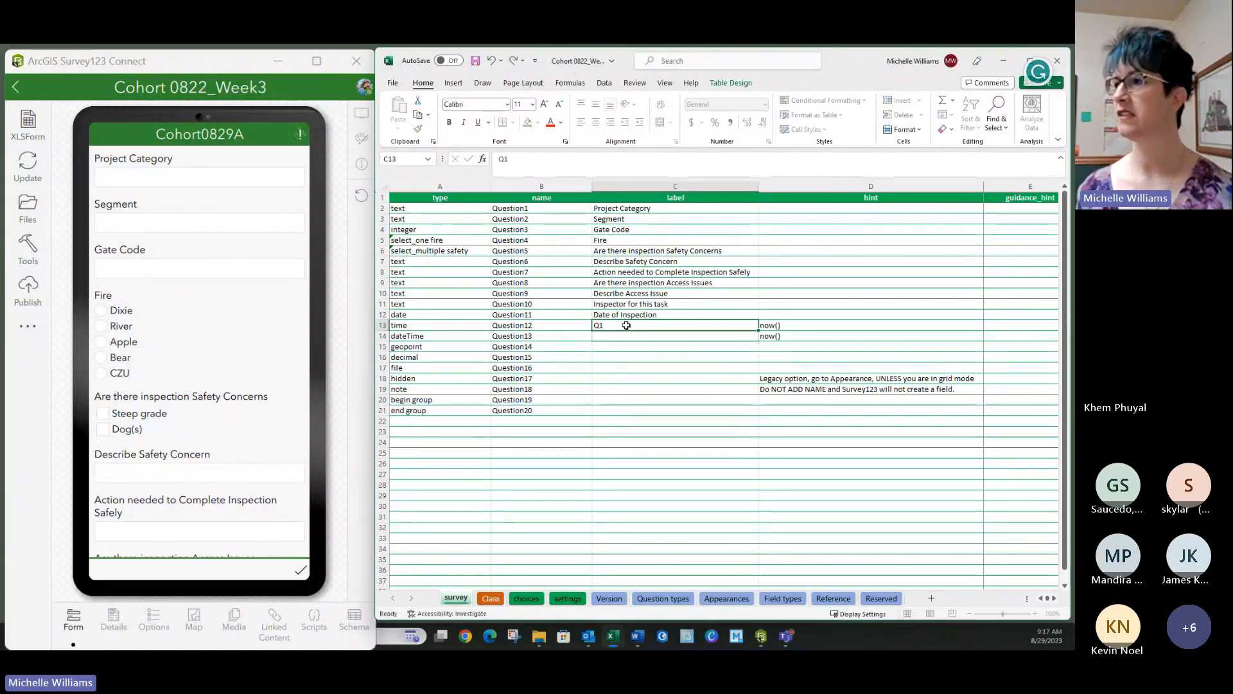
key("Return")
Fill the label series down from Q1 in row 13 to the end group row.
left_click(623, 326)
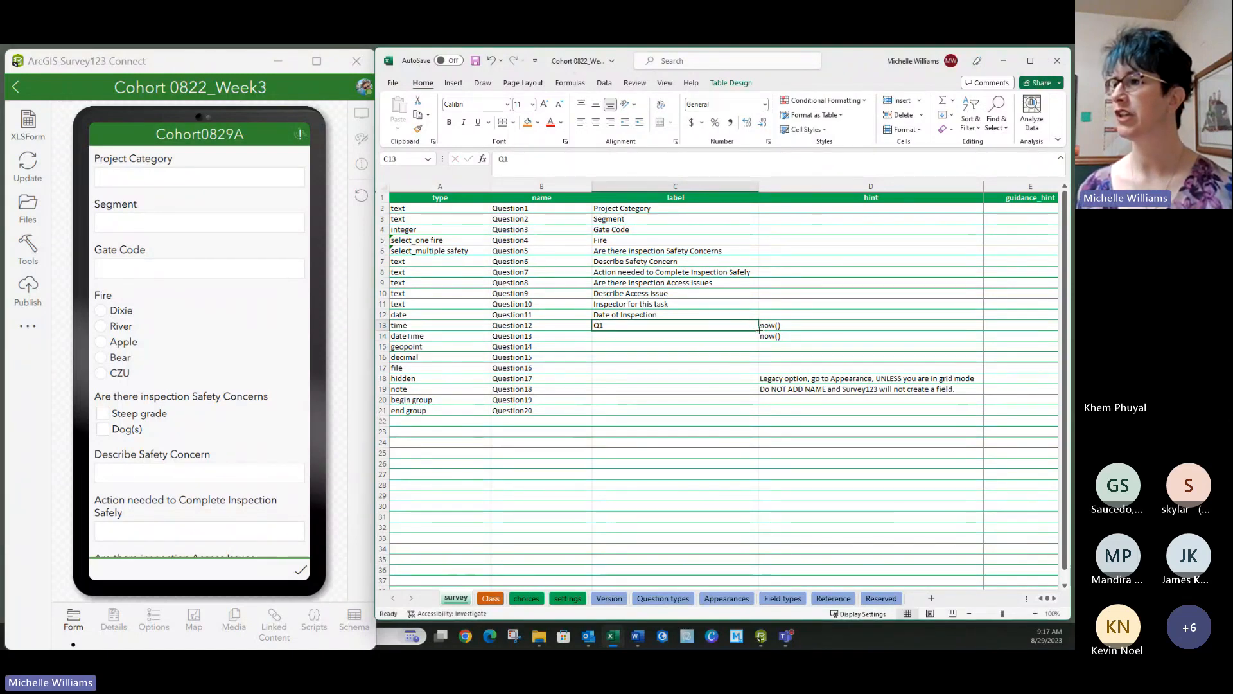
double_click(759, 330)
key("ctrl+z")
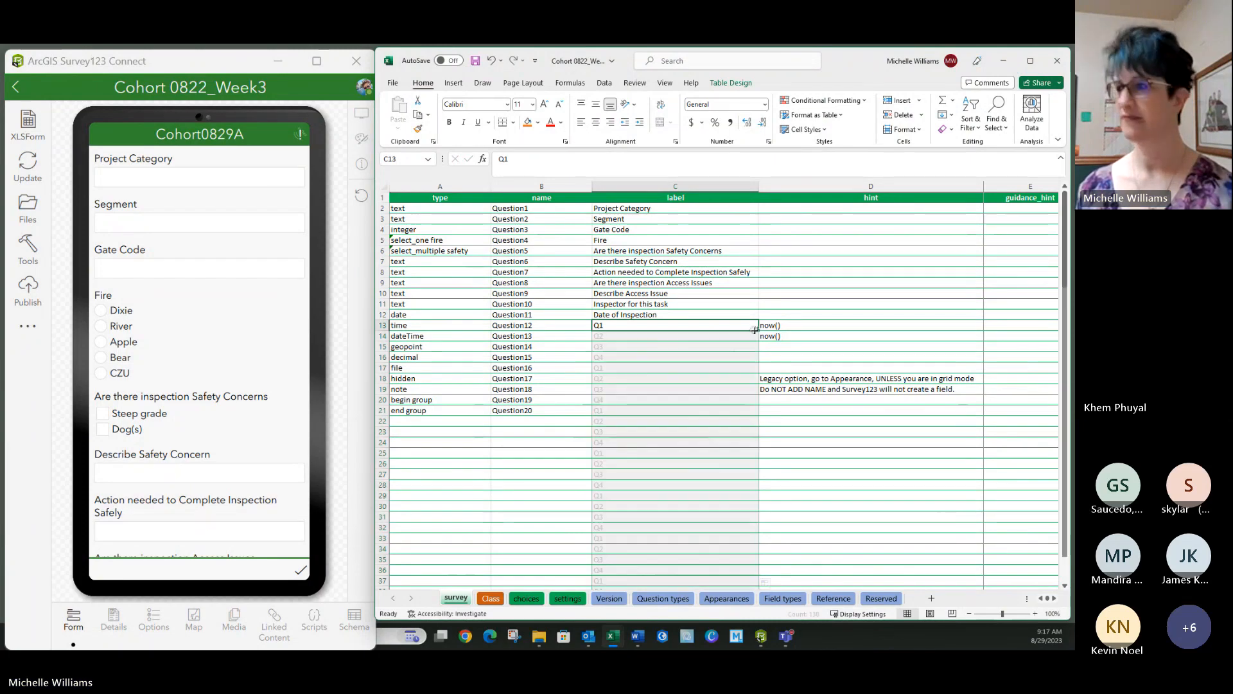
left_click_drag(758, 330, 787, 442)
left_click(586, 442)
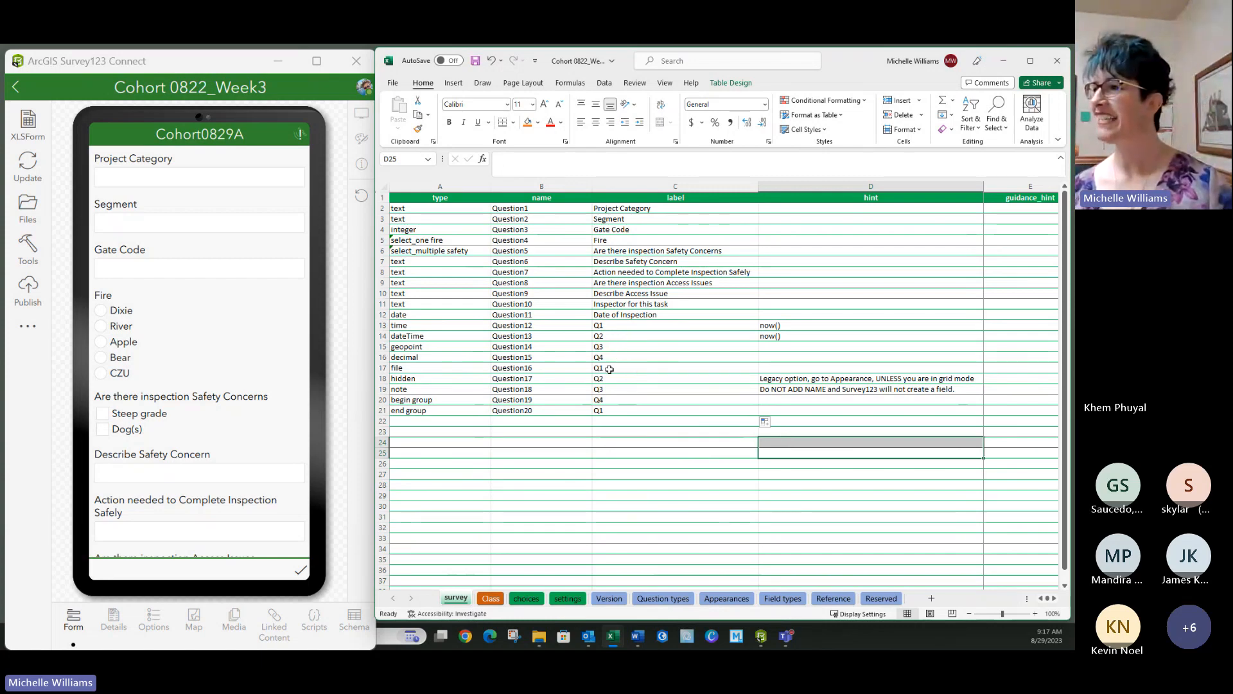
Change the time question's label to Q1000 and fill the series down to Q1008 in the end group row.
double_click(607, 326)
type("000")
left_click(611, 350)
left_click(618, 324)
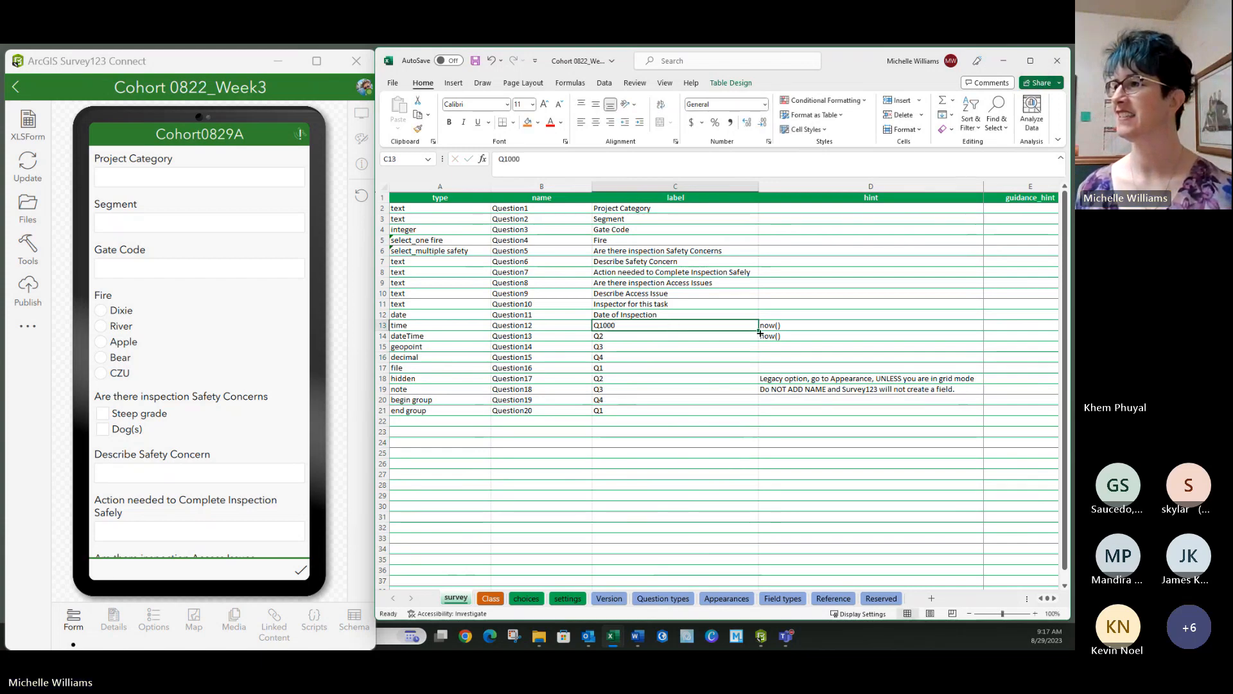
left_click_drag(758, 329, 747, 411)
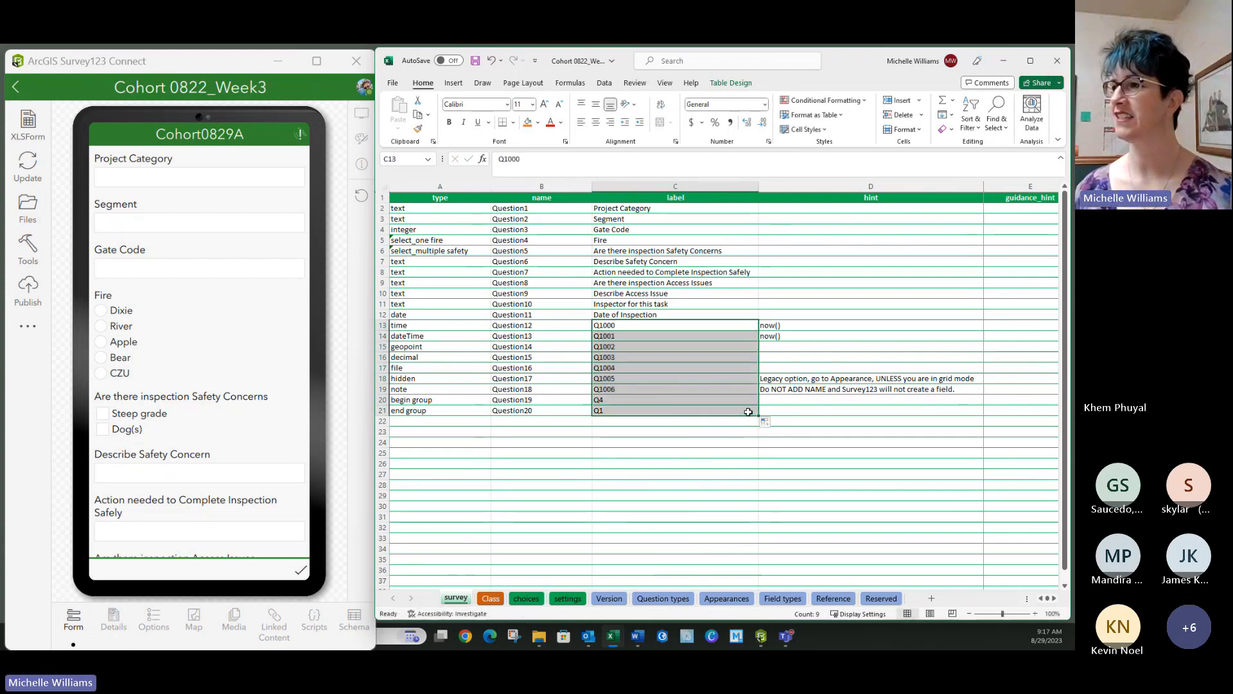
left_click(537, 456)
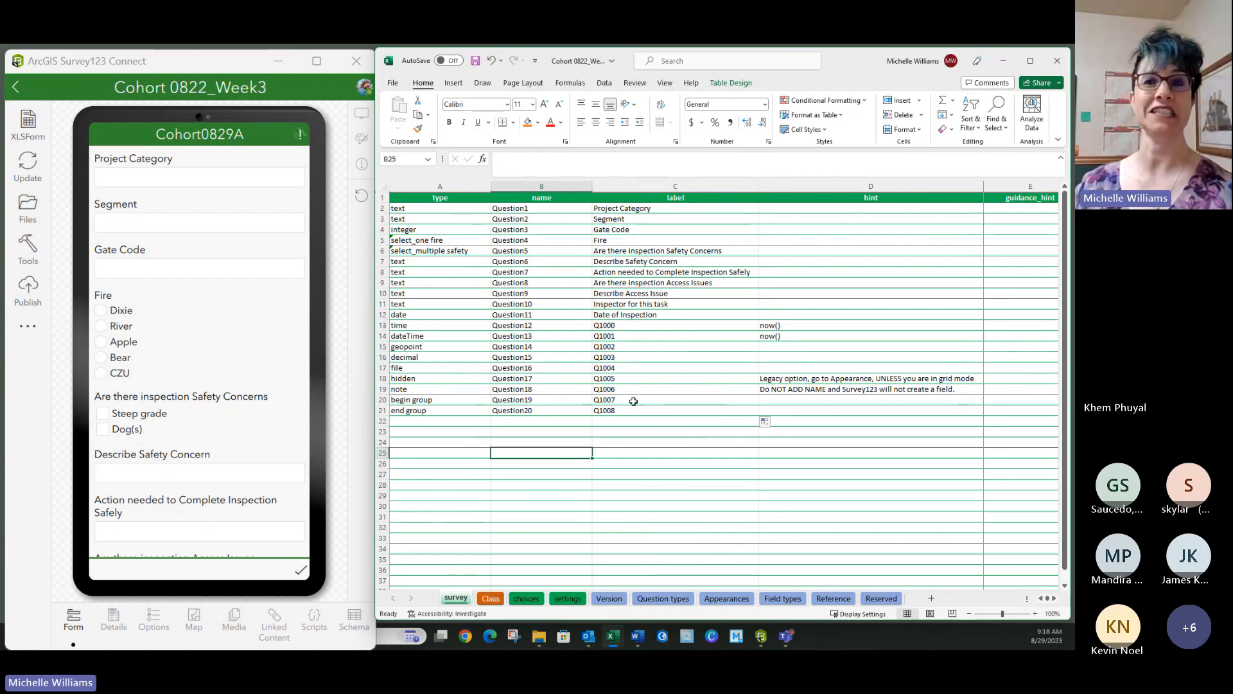
left_click(640, 420)
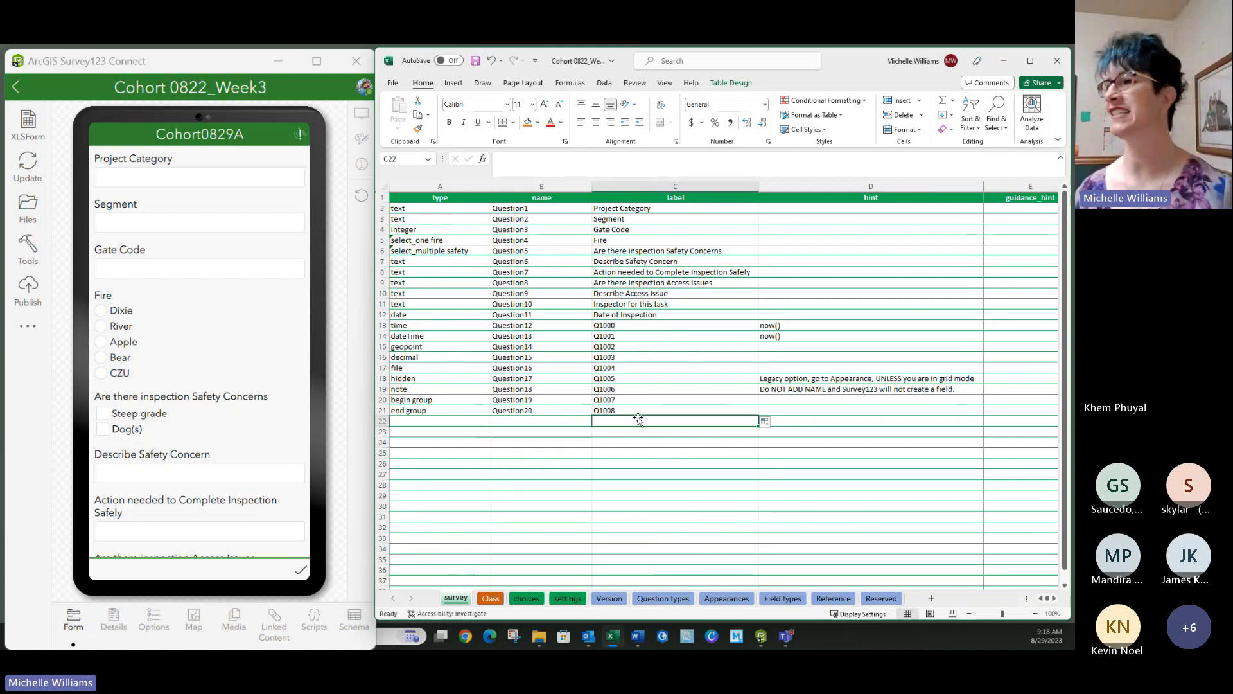
left_click(621, 326)
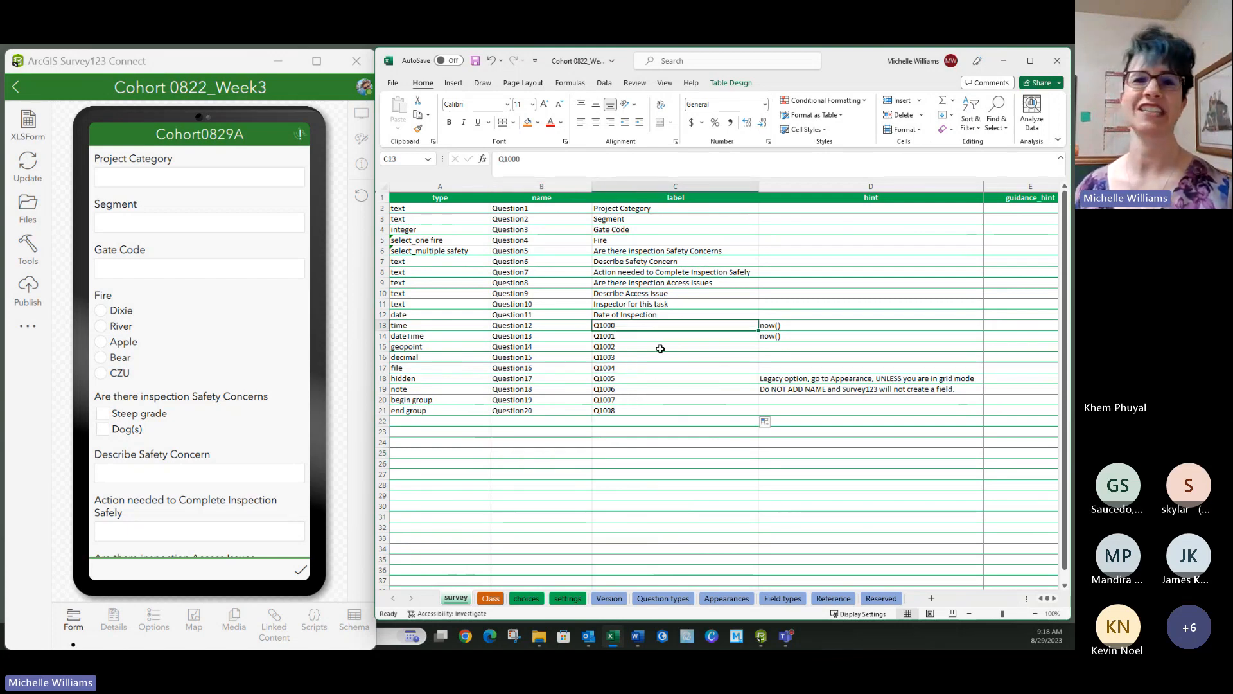
left_click(649, 365)
left_click(656, 452)
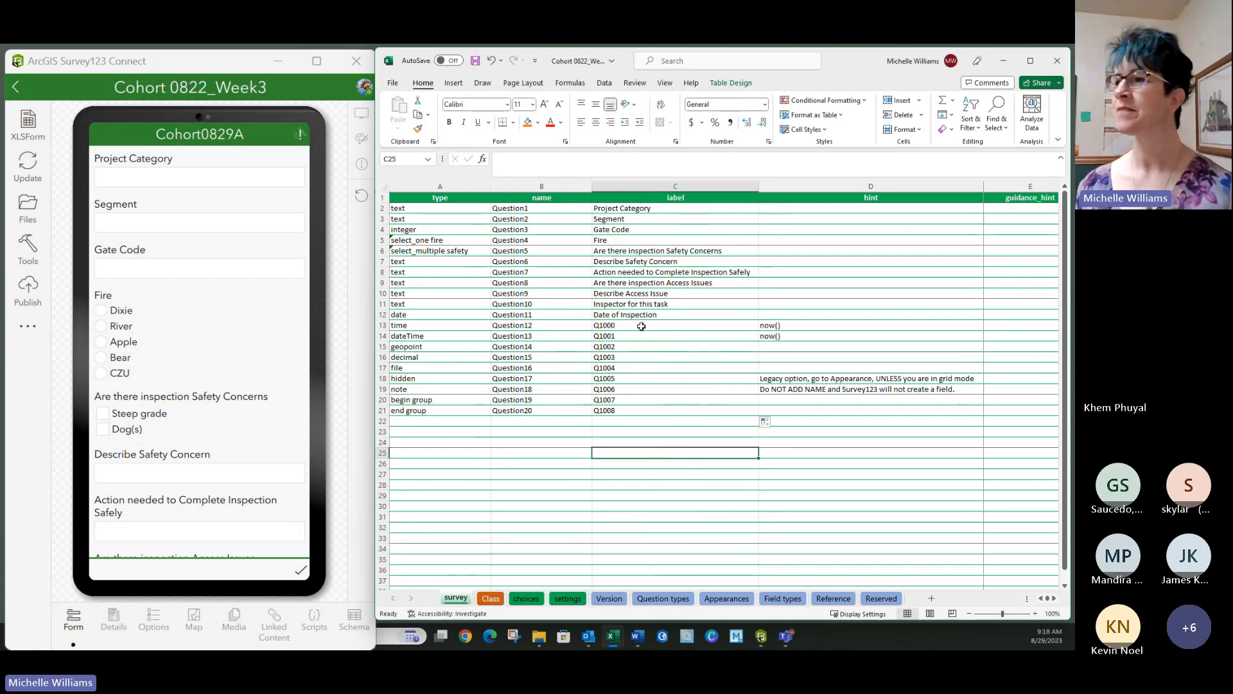
Save the workbook, dismiss the XLSForm conversion error in Survey123 Connect, and check the begin group row on the survey sheet.
left_click(476, 61)
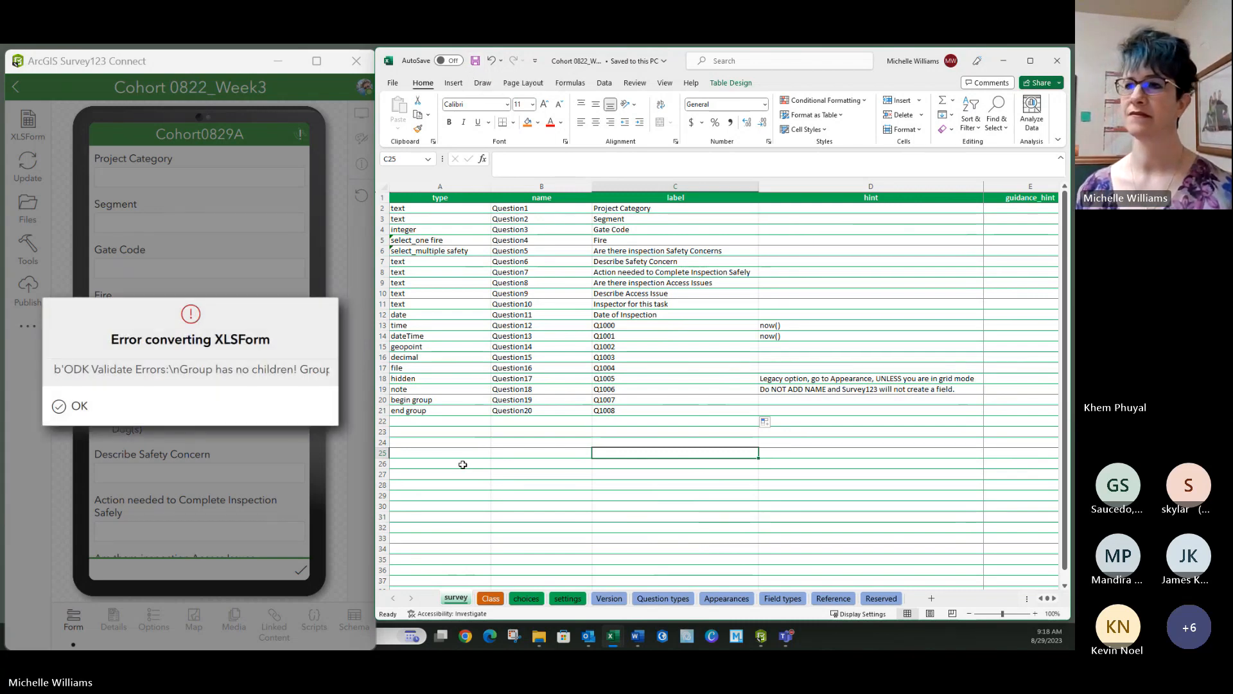
left_click(60, 406)
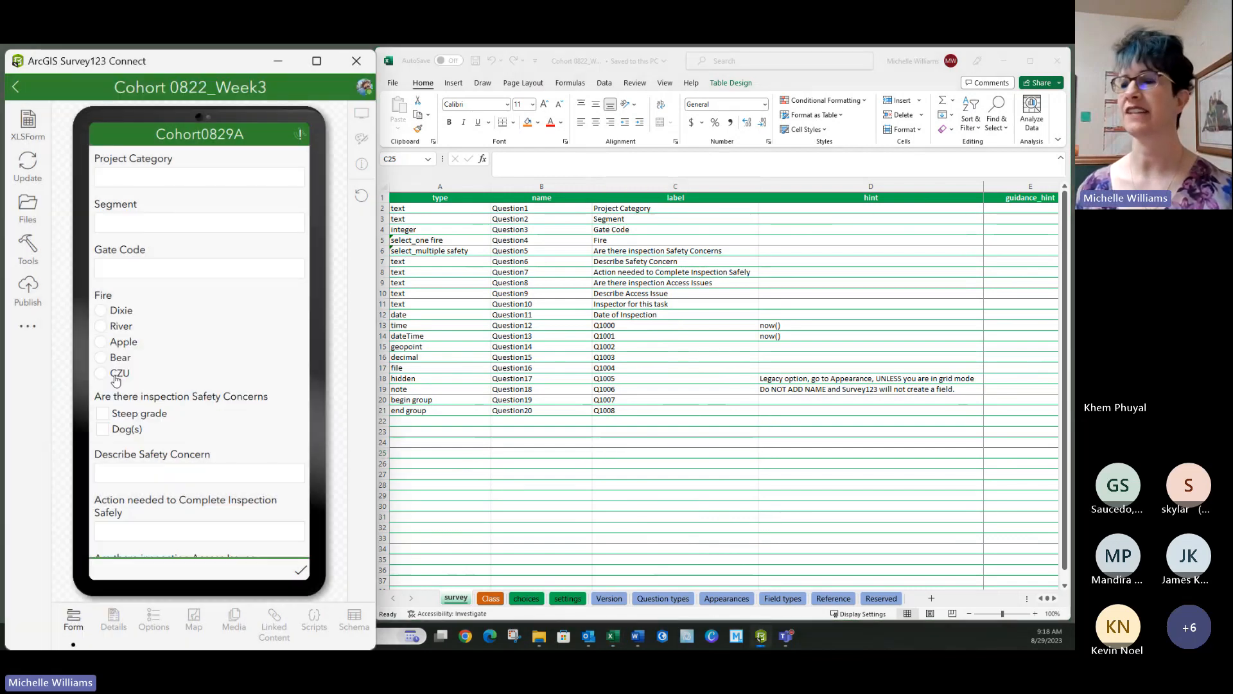
left_click(409, 400)
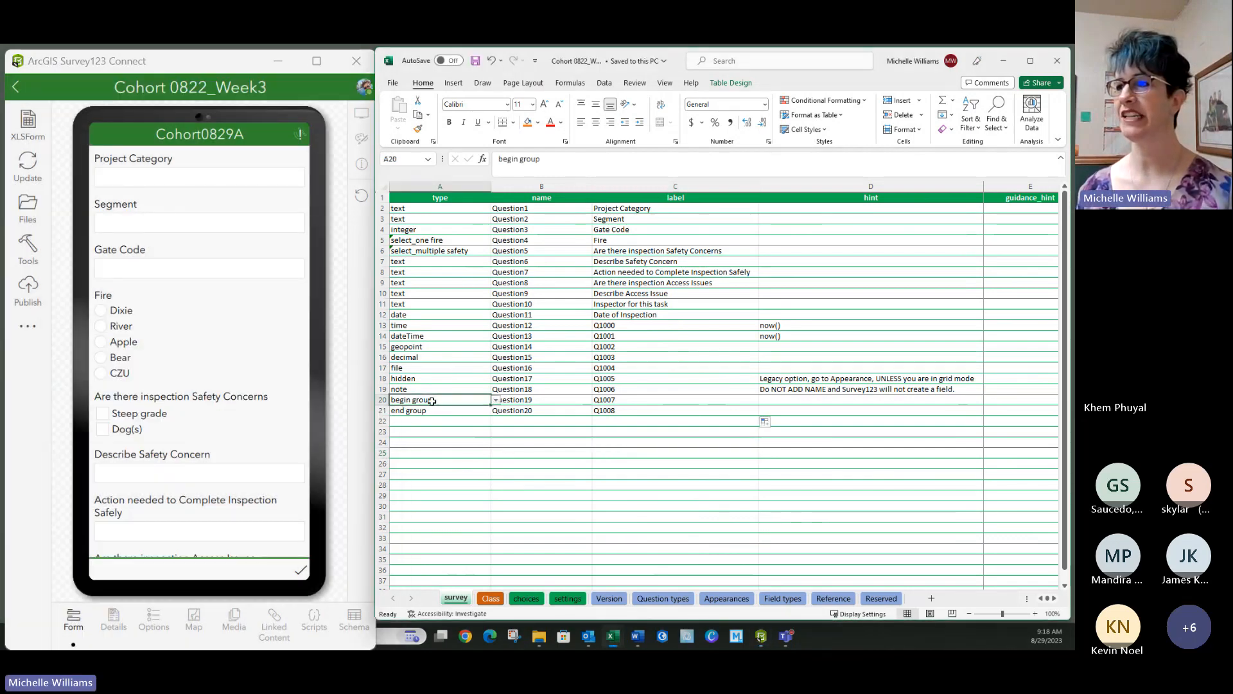
left_click(436, 539)
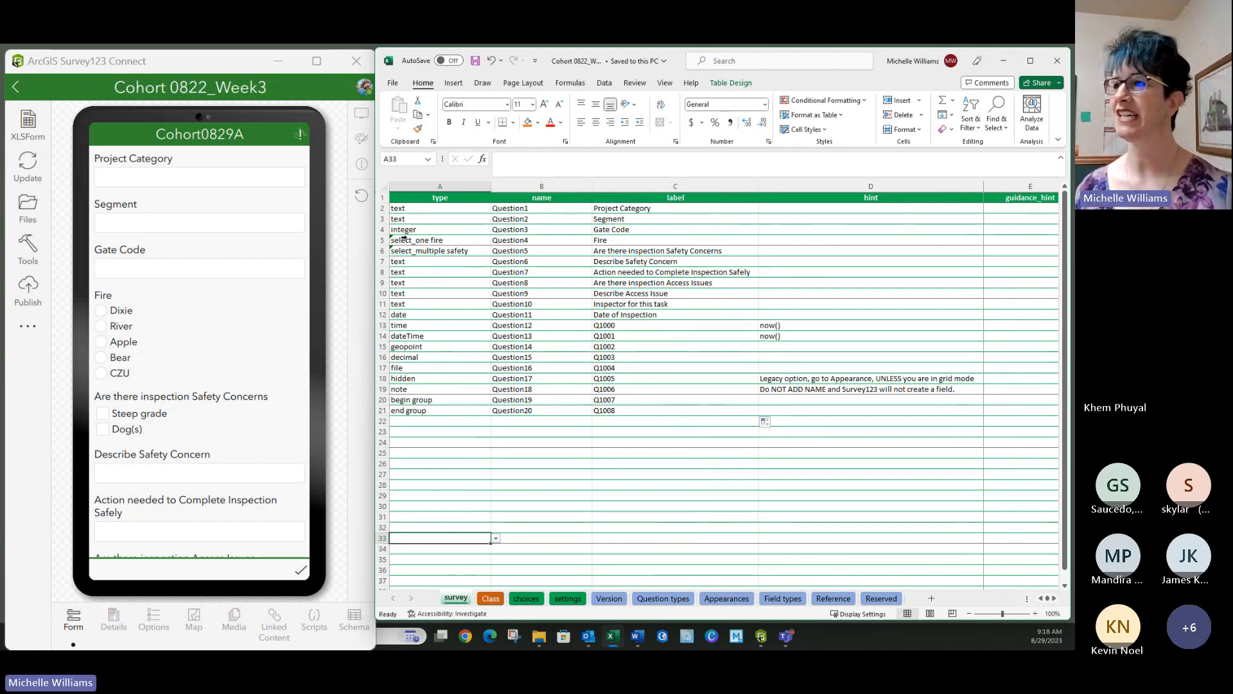
Insert a blank row above the time question in row 13 of the survey sheet.
left_click(380, 325)
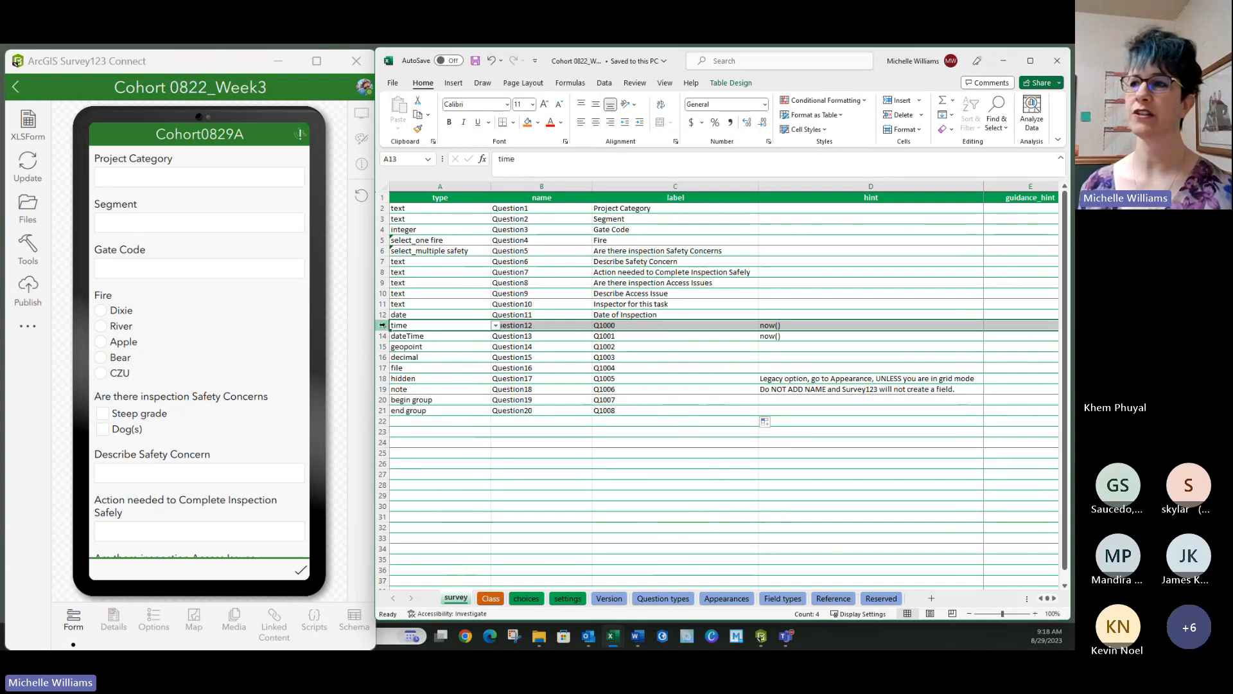
right_click(381, 326)
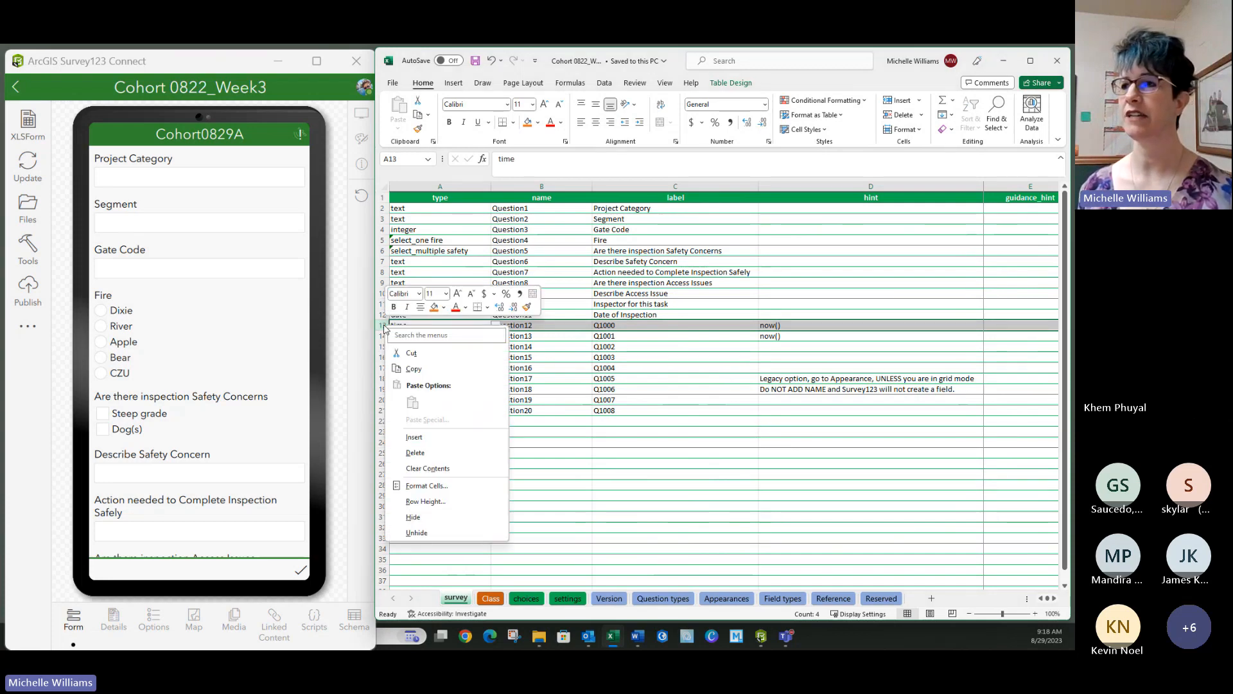
left_click(414, 437)
Copy the begin group row 21 and paste its values into the blank row 13 above the time question.
left_click(382, 411)
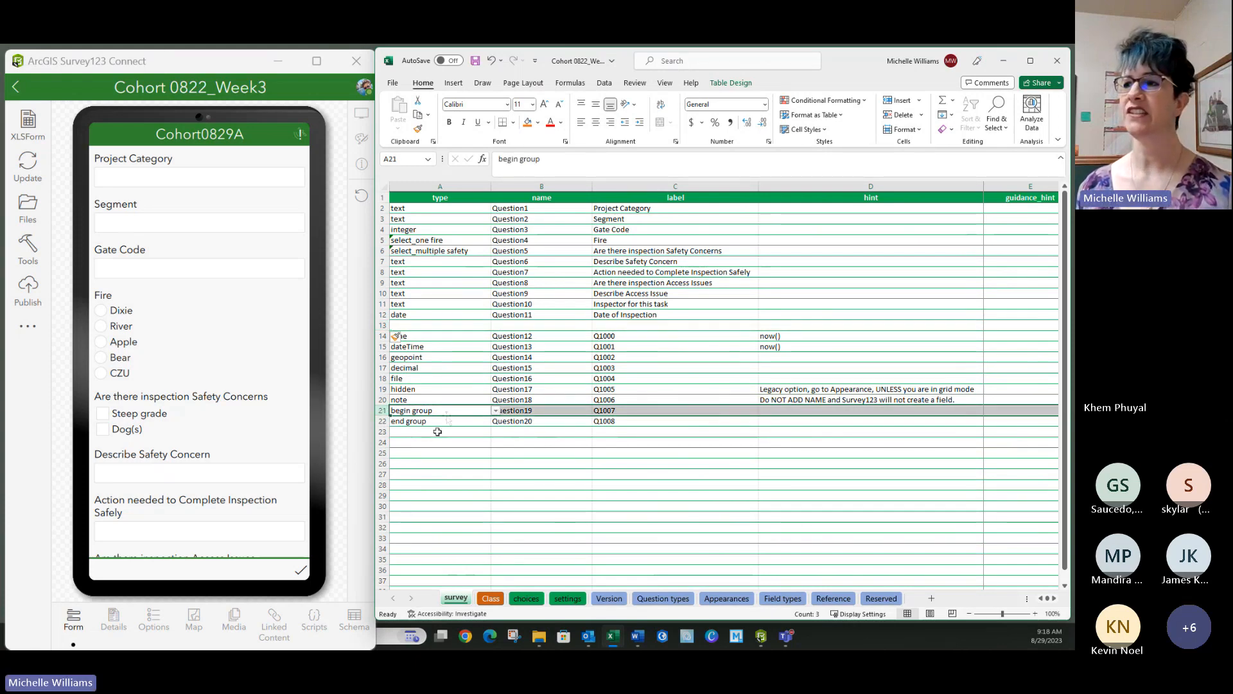
left_click_drag(443, 410, 642, 411)
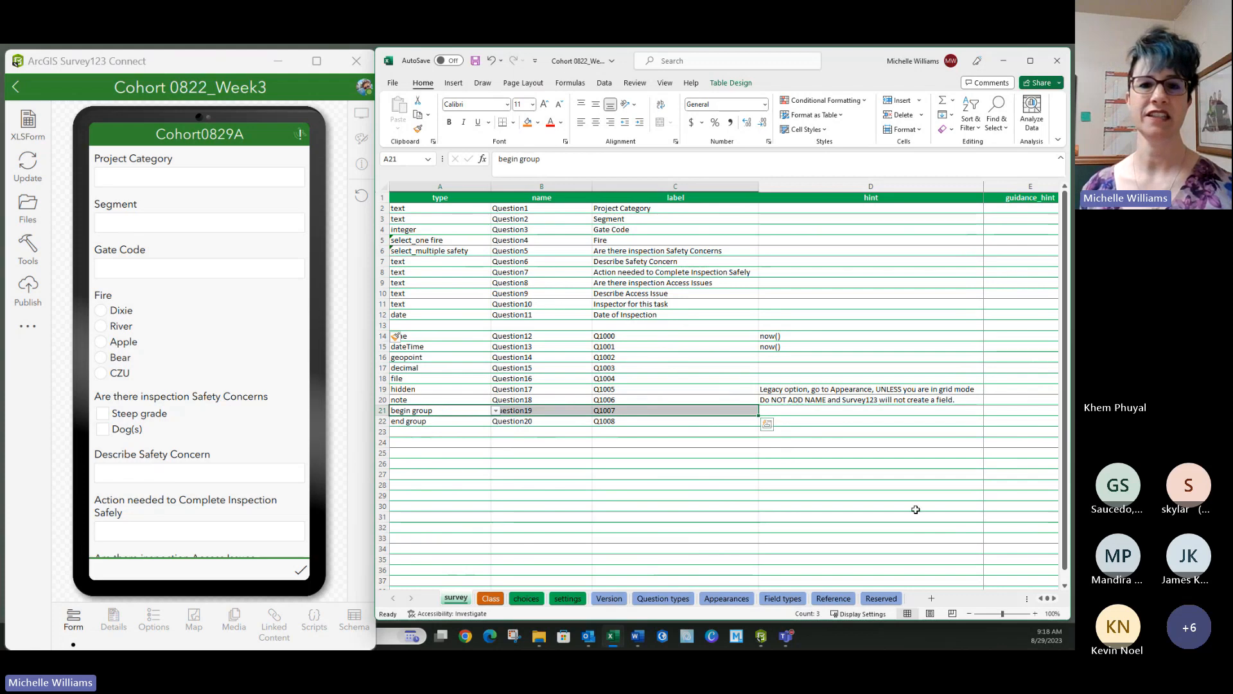
left_click(381, 411)
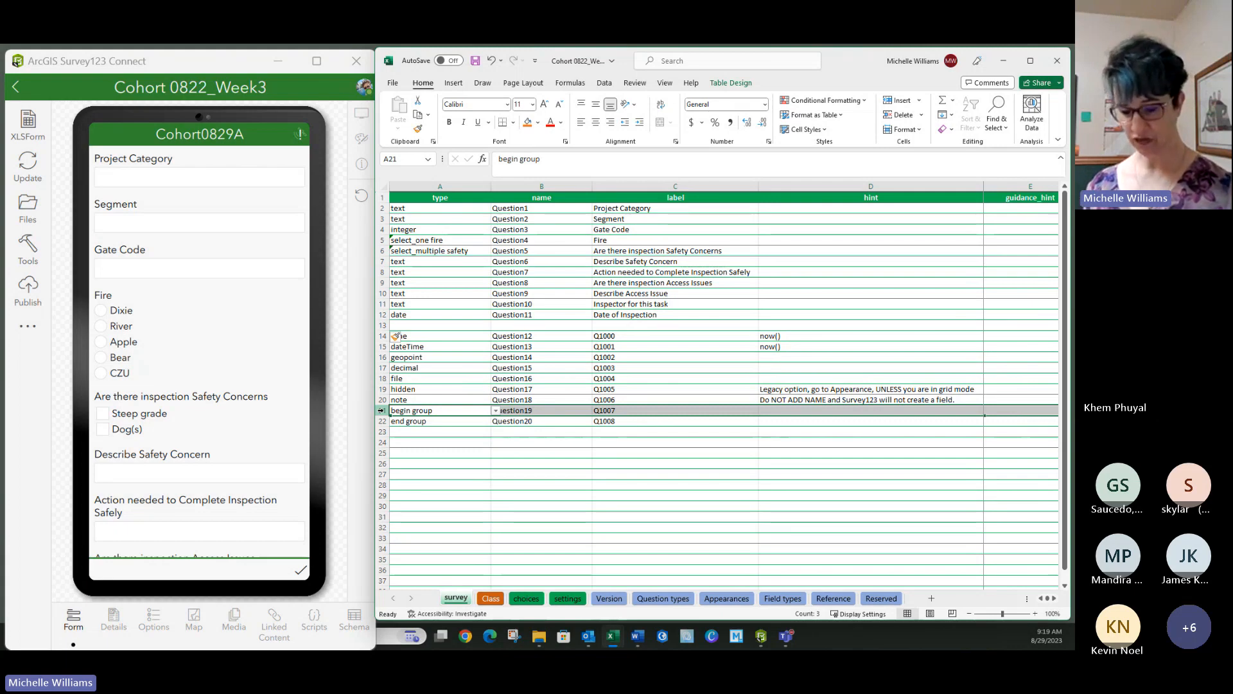
key("ctrl+c")
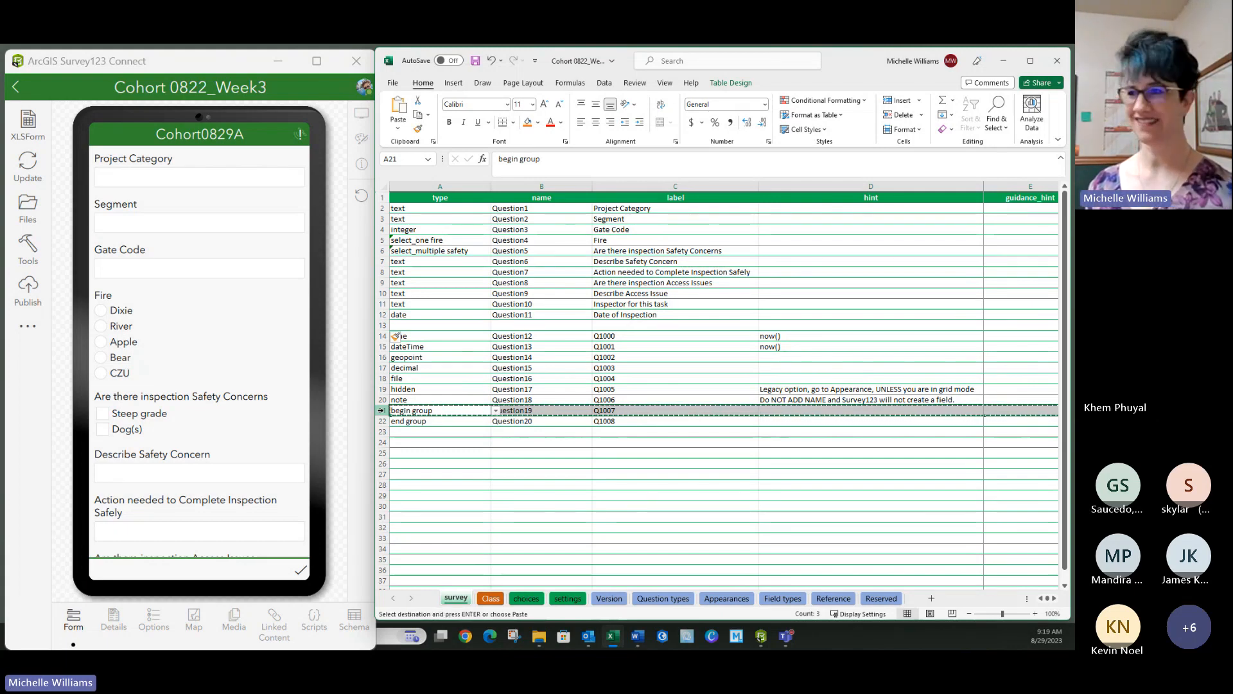
left_click(448, 324)
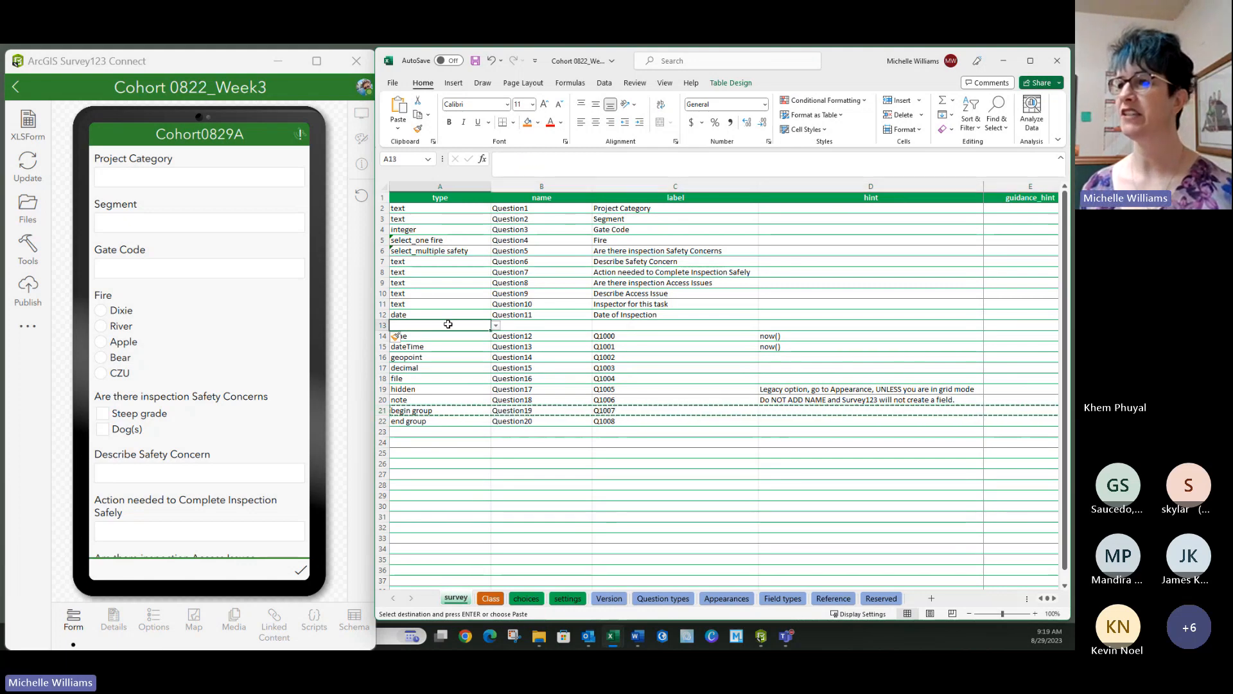
right_click(452, 325)
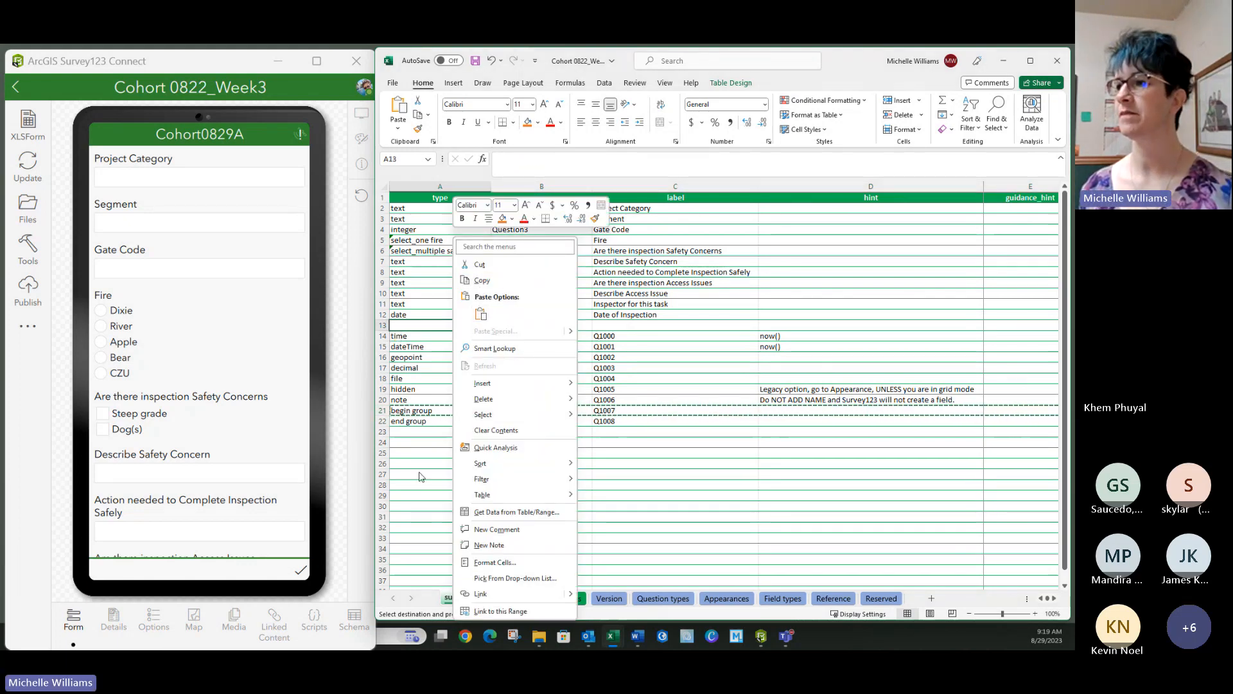
key("Escape")
left_click(382, 411)
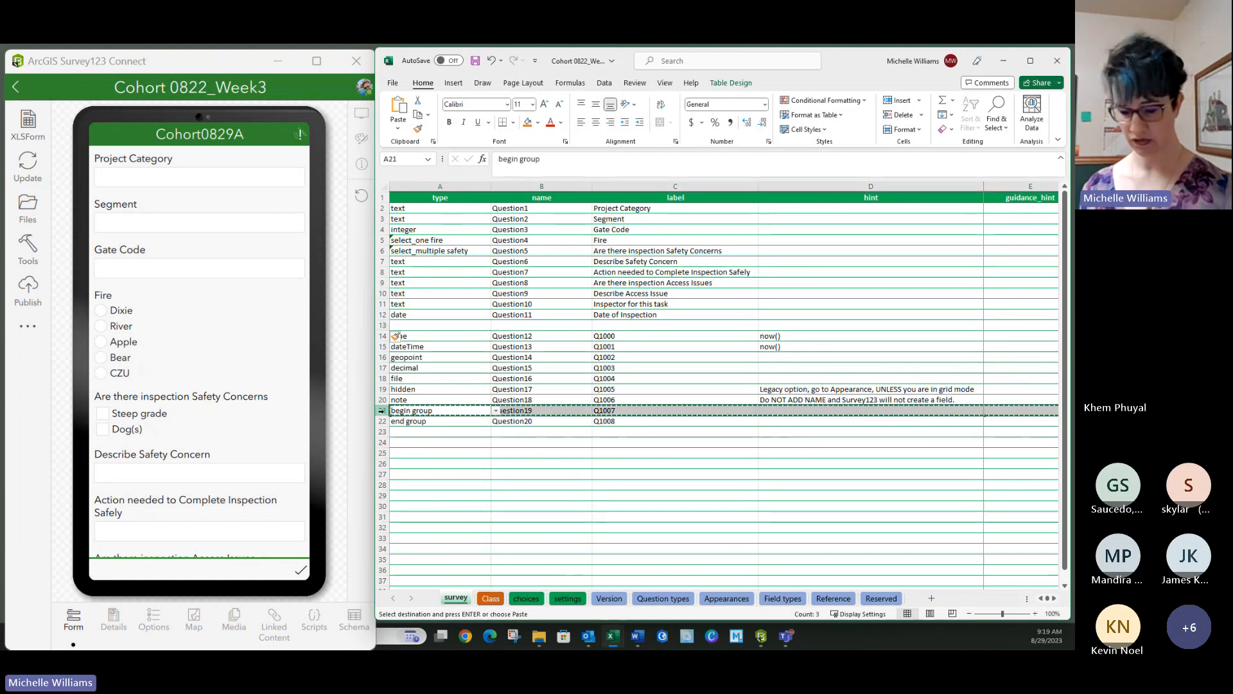
left_click(429, 326)
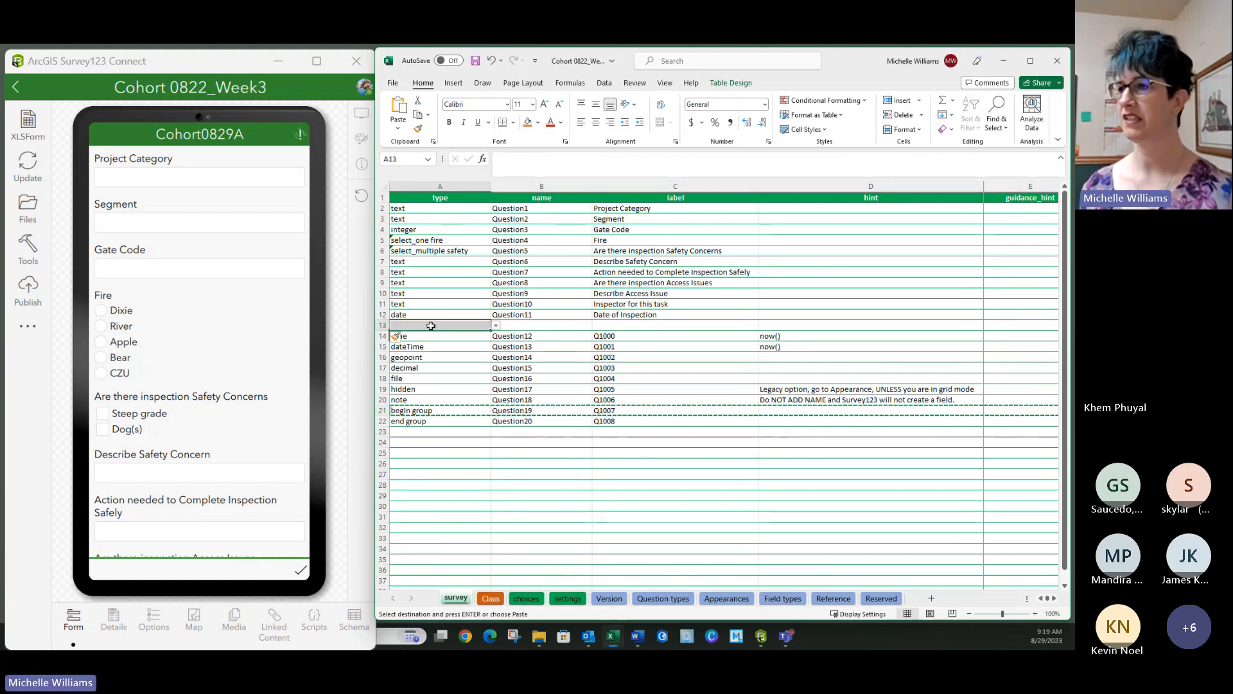
right_click(433, 327)
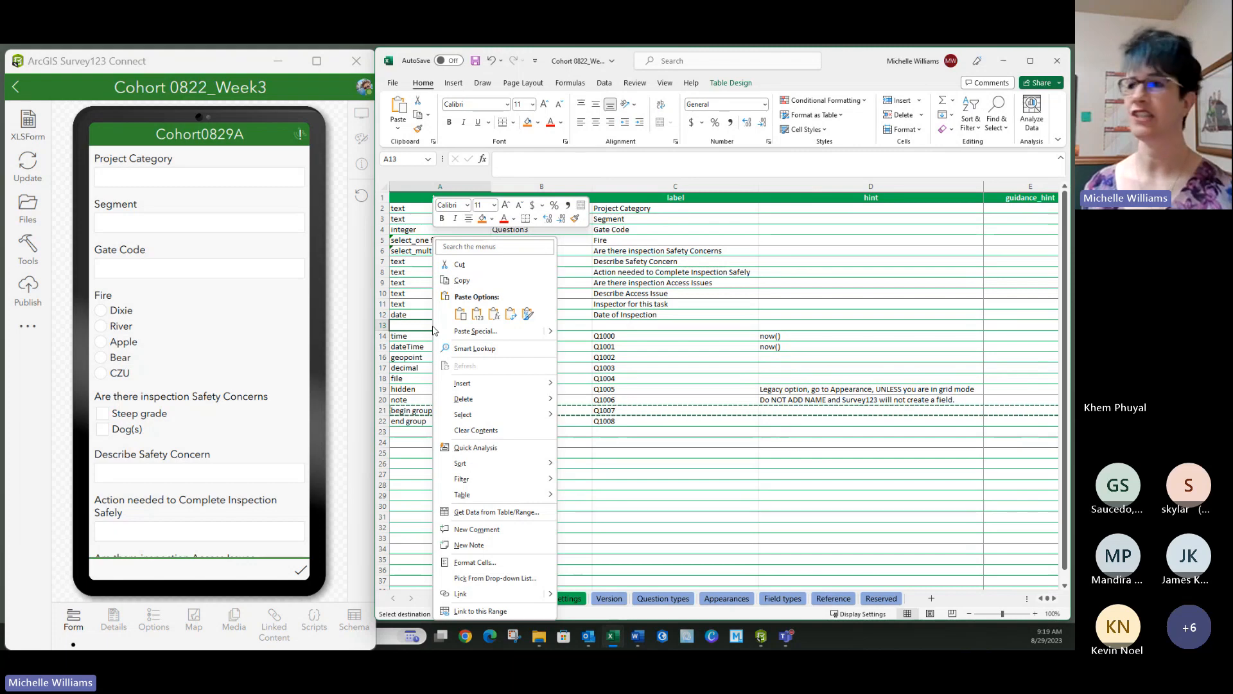
left_click(477, 314)
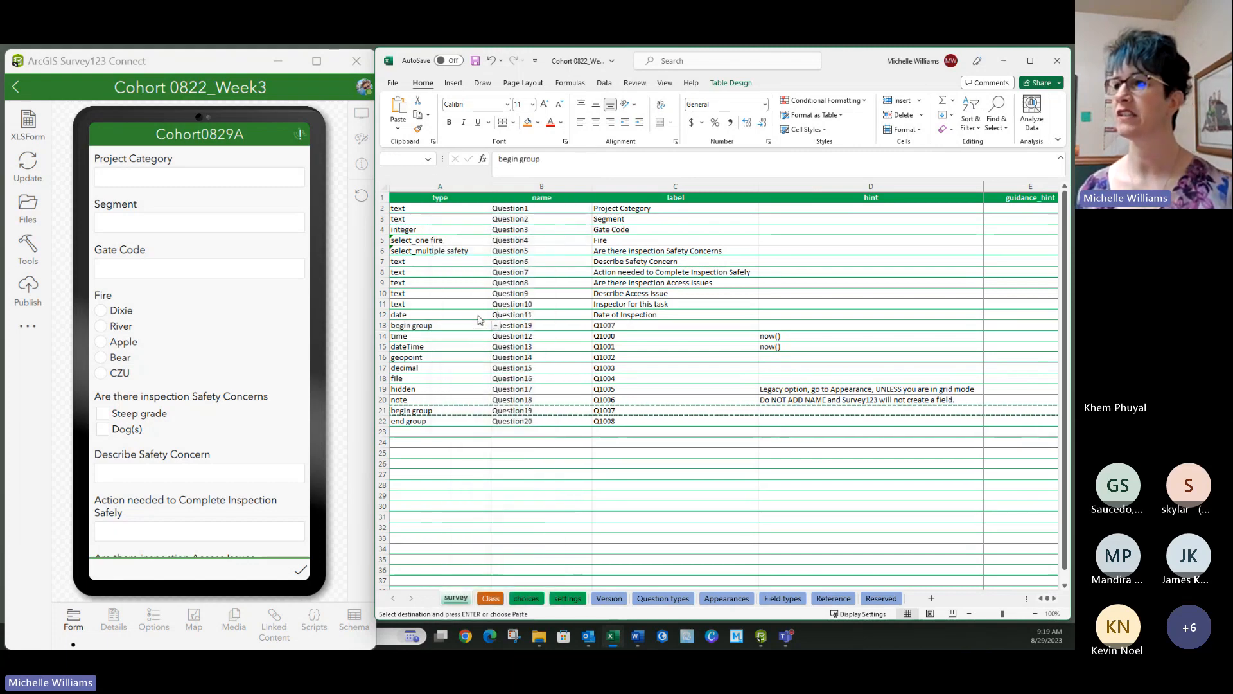
Delete the original begin group row 21, directly above the end group row.
left_click(381, 410)
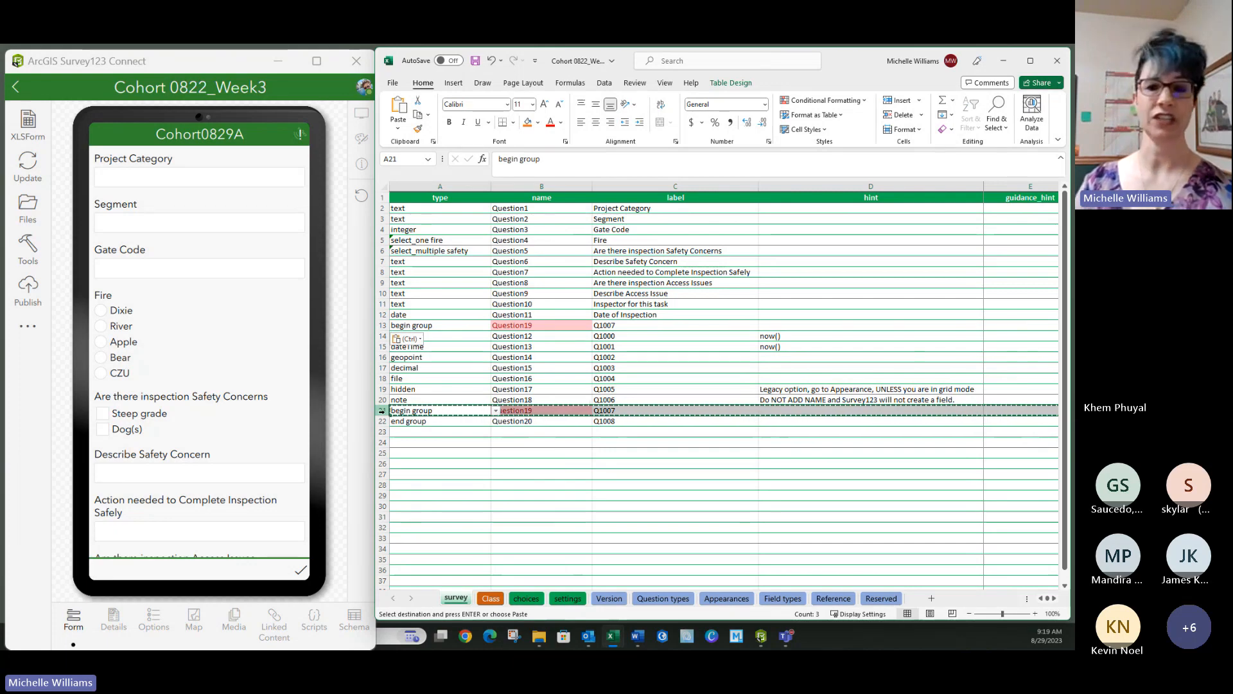
right_click(533, 411)
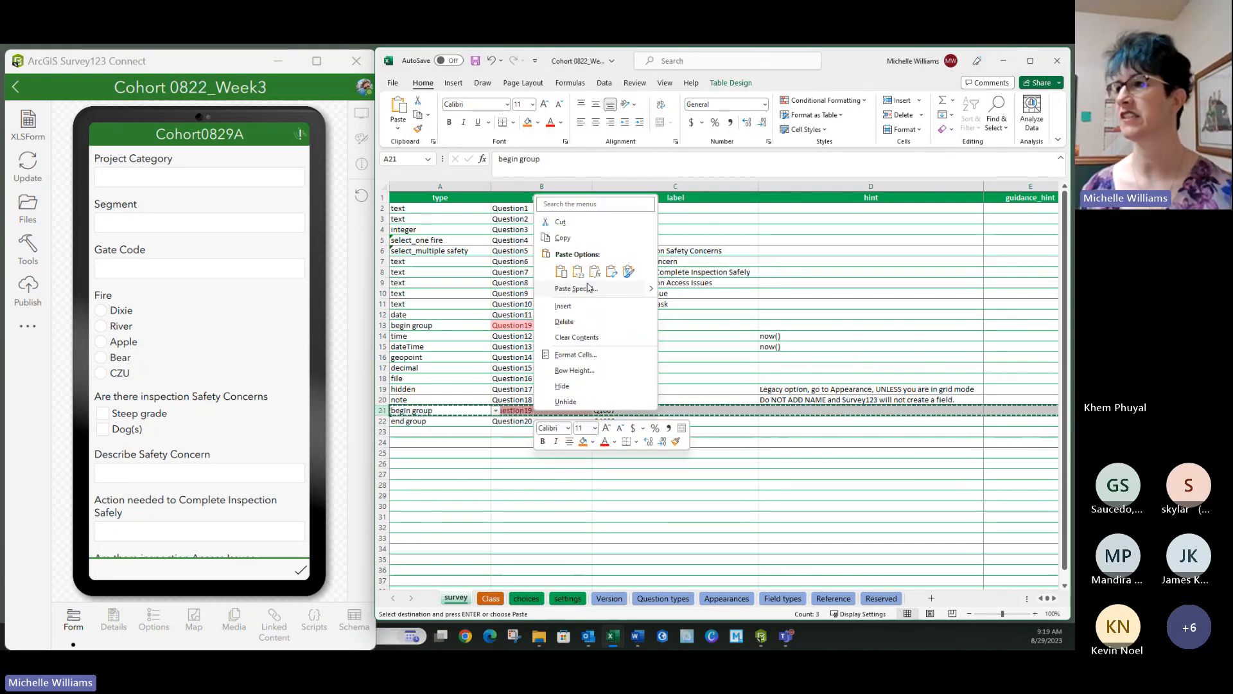
left_click(565, 322)
left_click(485, 484)
left_click(522, 484)
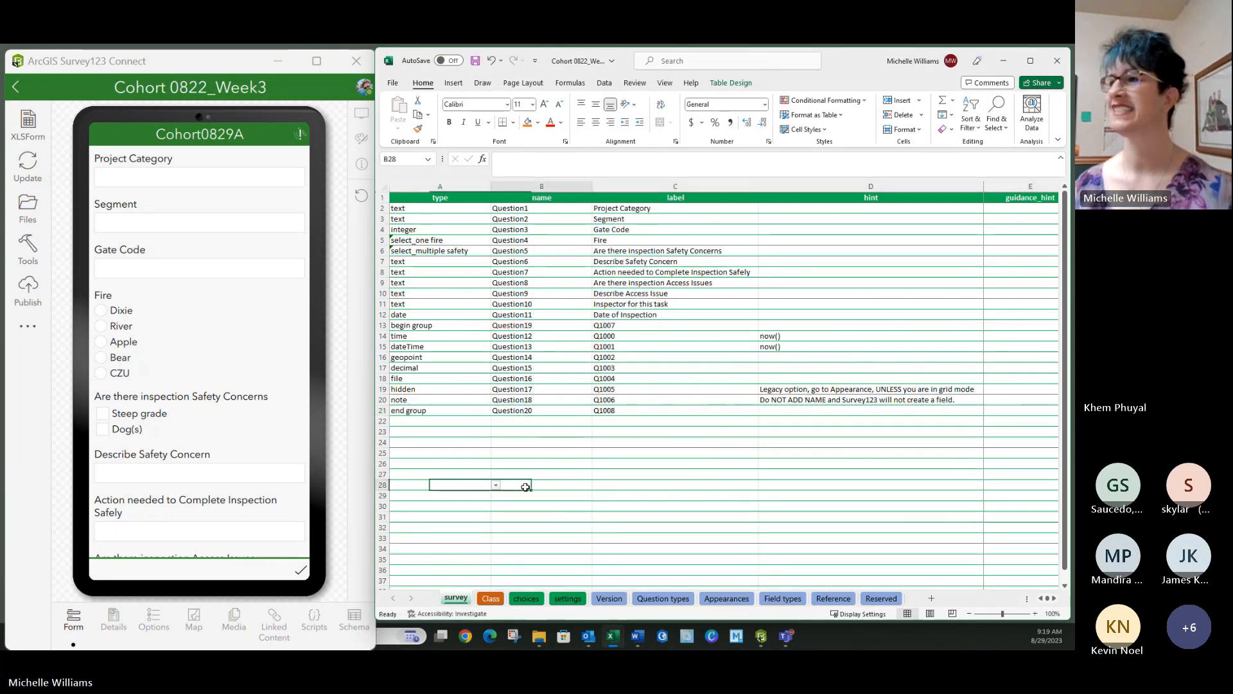
Save the workbook and check the new group below Date of Inspection in the Survey123 Connect form preview.
left_click(475, 61)
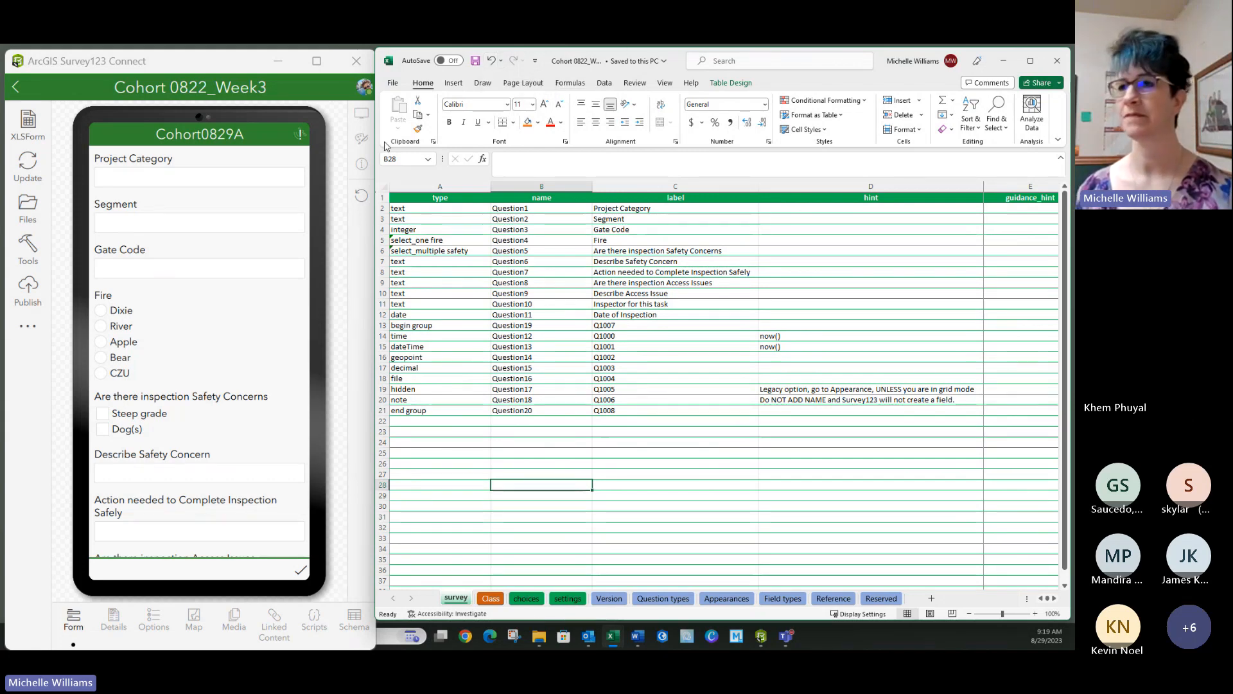
scroll(154, 343, "down", 1)
scroll(155, 343, "down", 10)
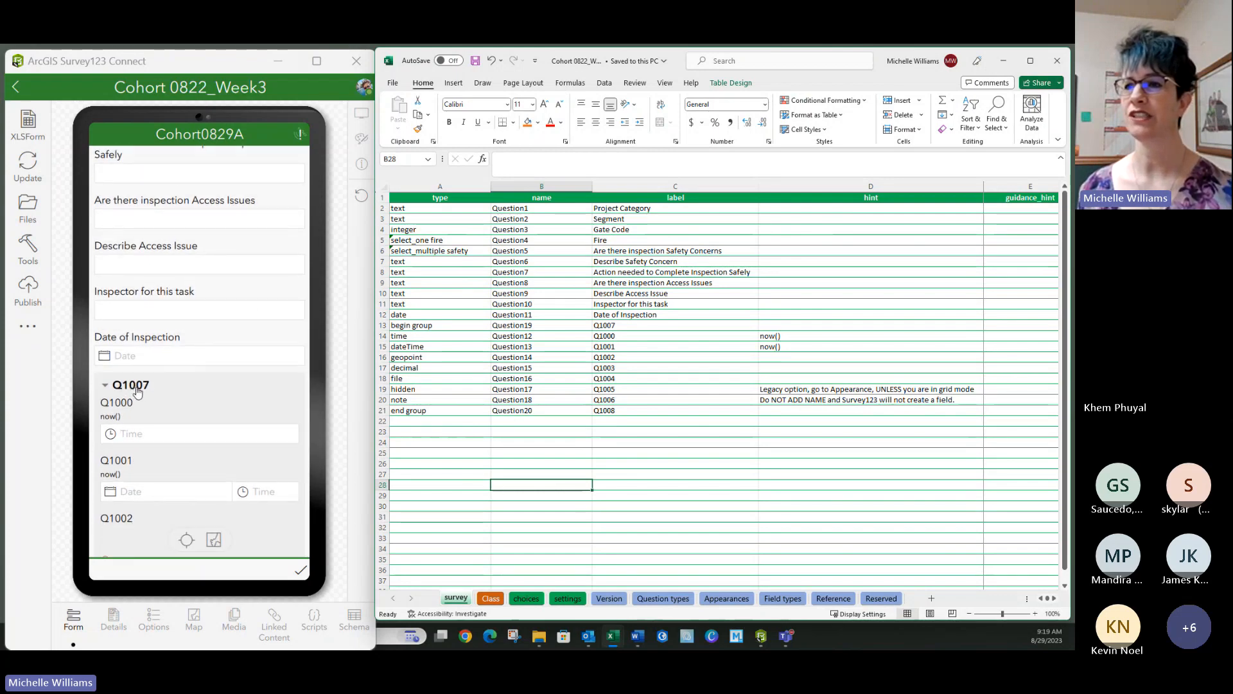
Change the label of the begin group row 13 to Site Data.
left_click(610, 325)
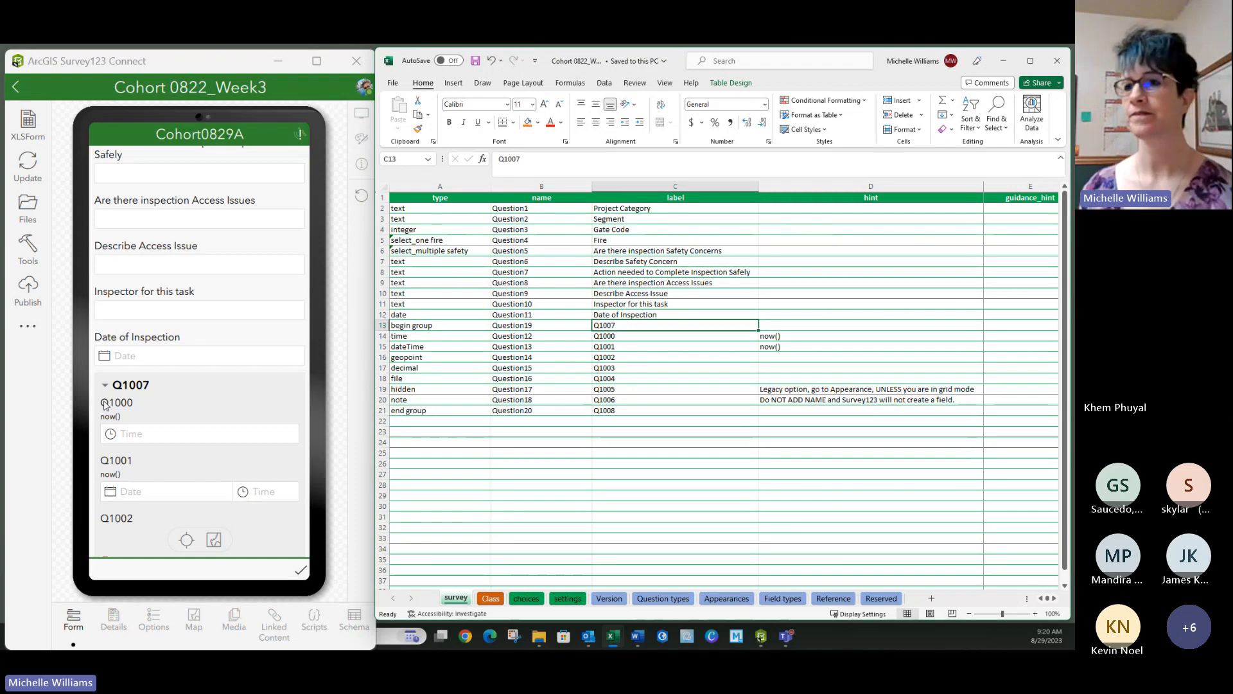
double_click(688, 325)
left_click_drag(688, 324, 560, 331)
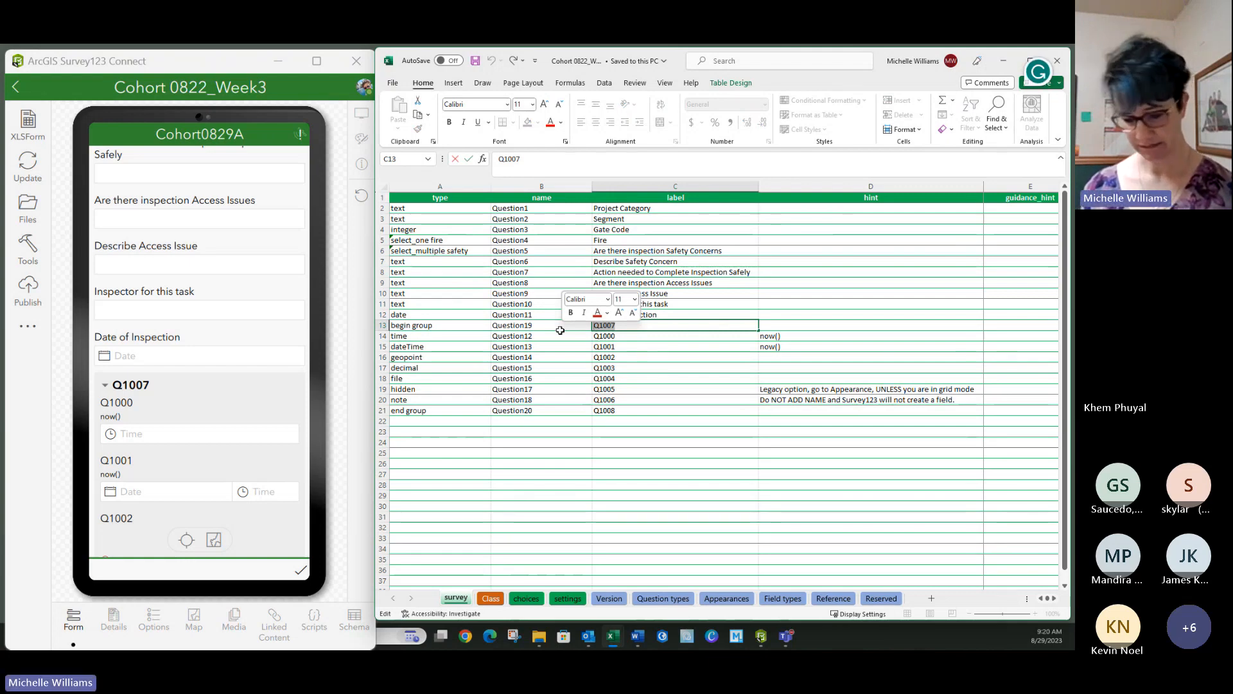
key("ctrl+v")
key("BackSpace")
key("BackSpace")
key("BackSpace")
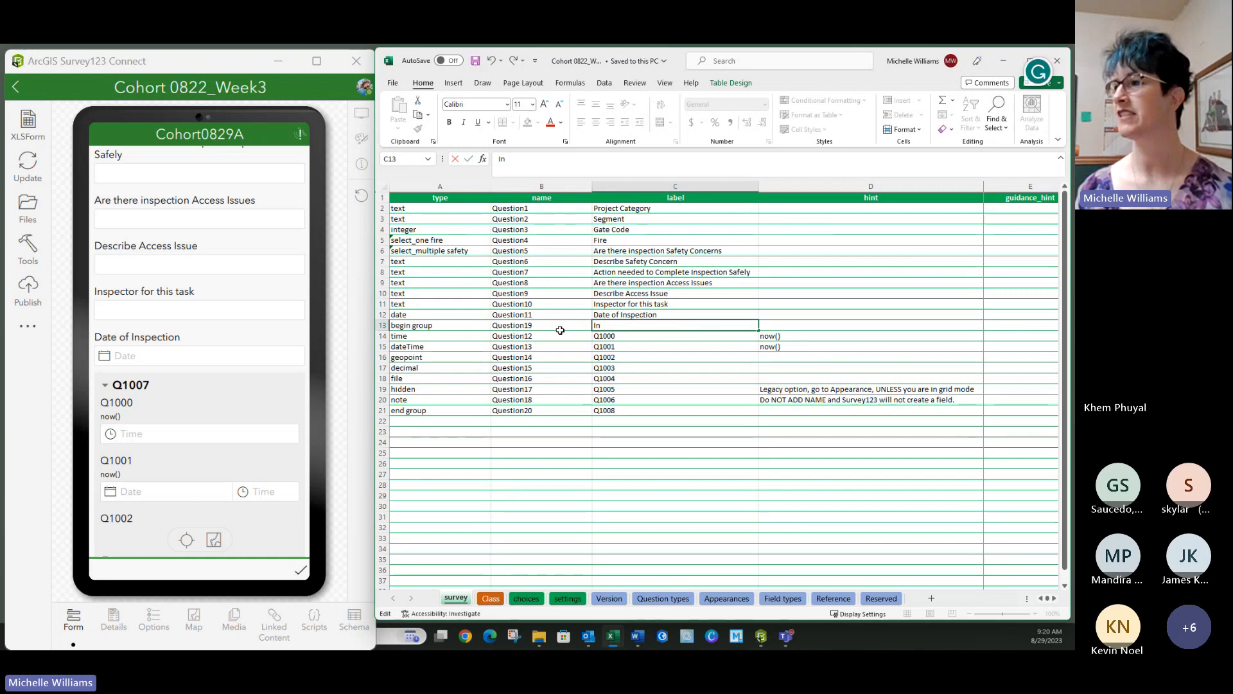
type("S")
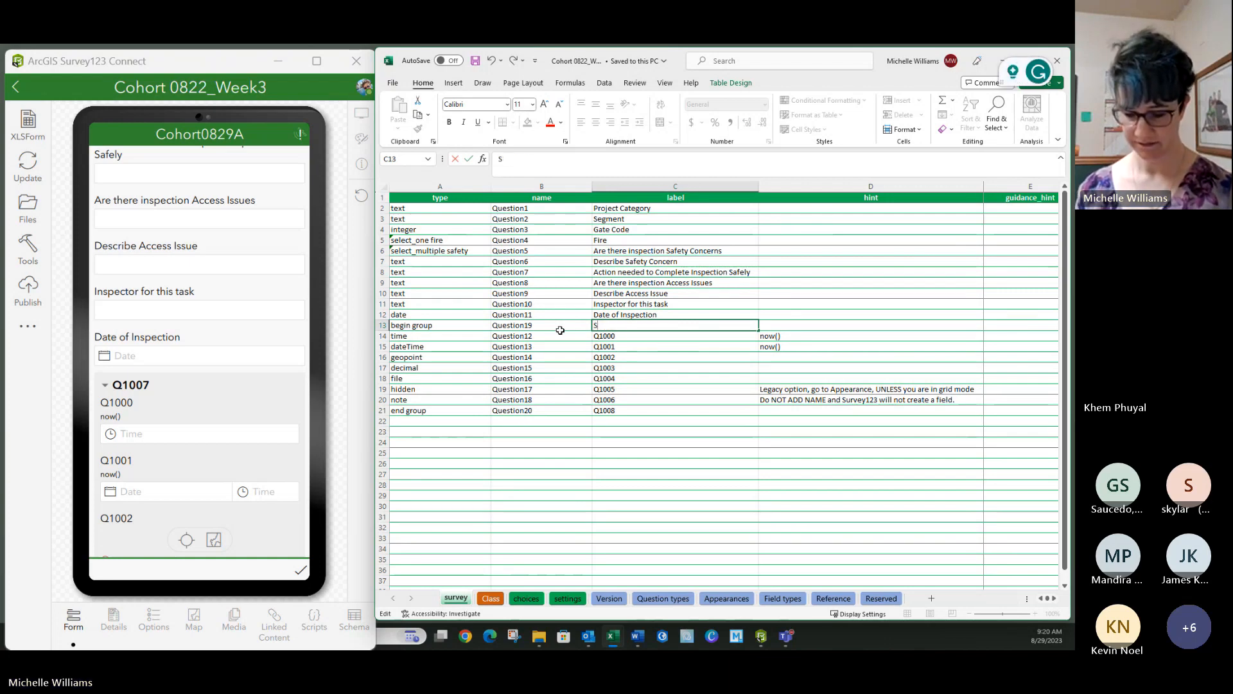
type("ite Data")
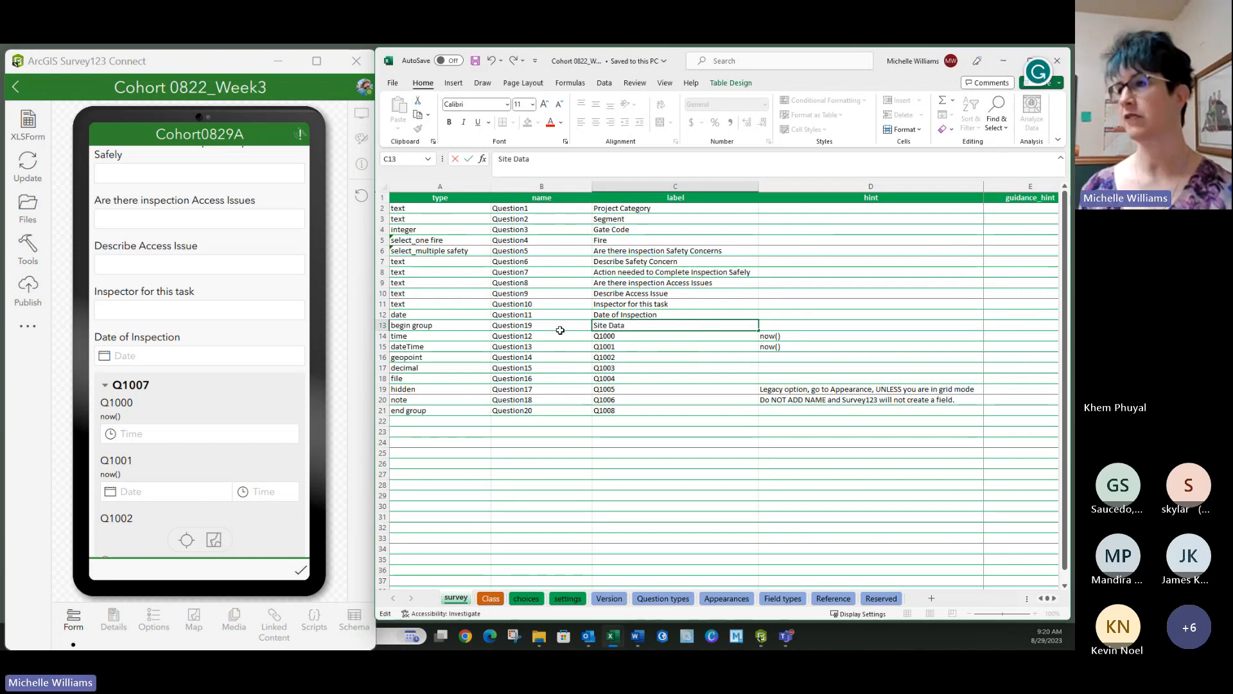
left_click(626, 346)
Save the workbook and check the Site Data group and its questions in the Survey123 Connect form preview.
left_click(474, 60)
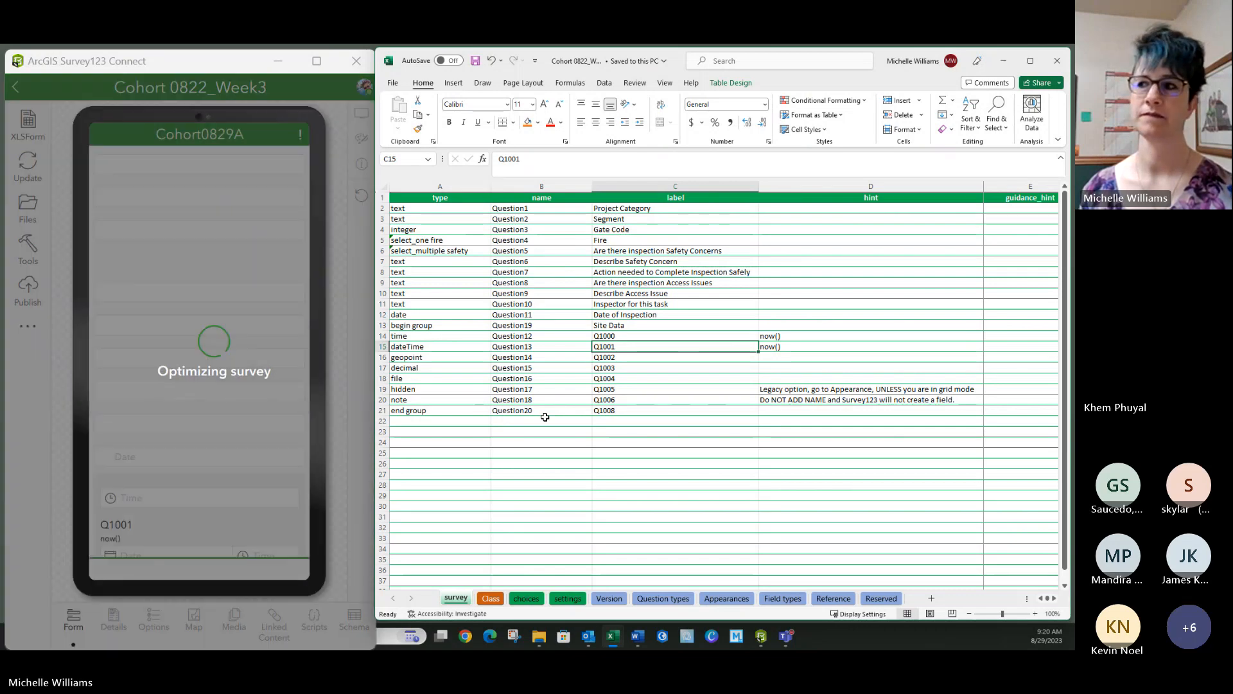
scroll(145, 421, "down", 6)
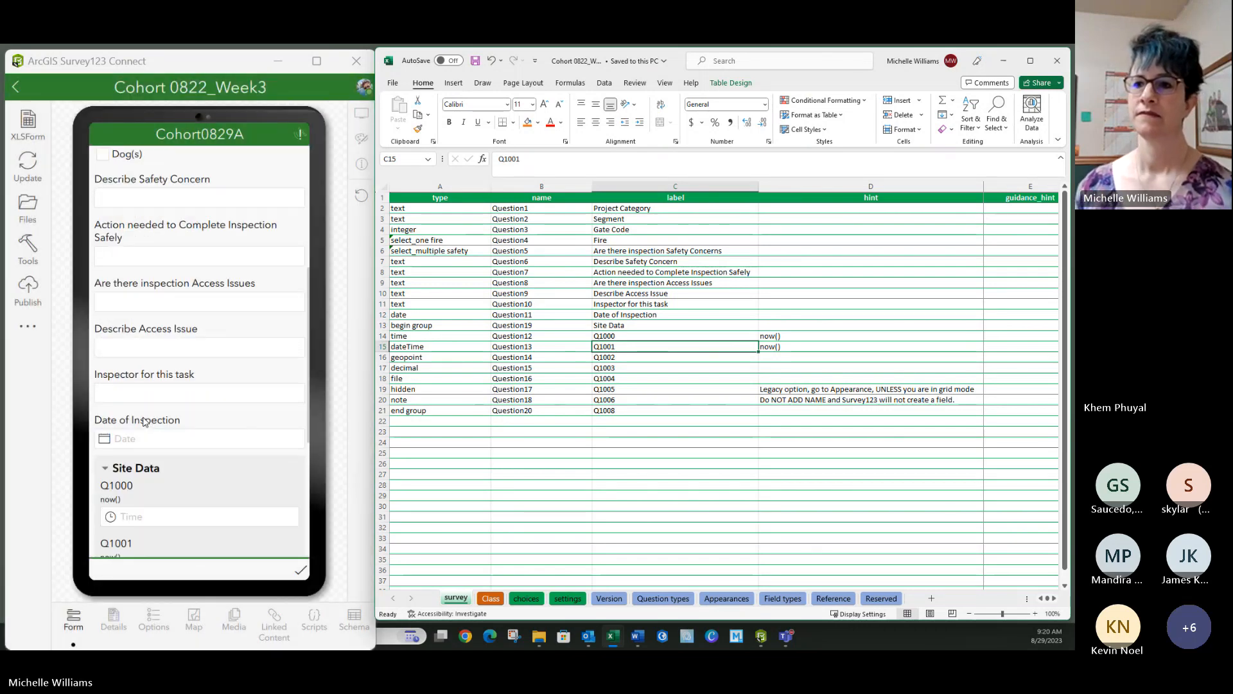
scroll(146, 421, "down", 4)
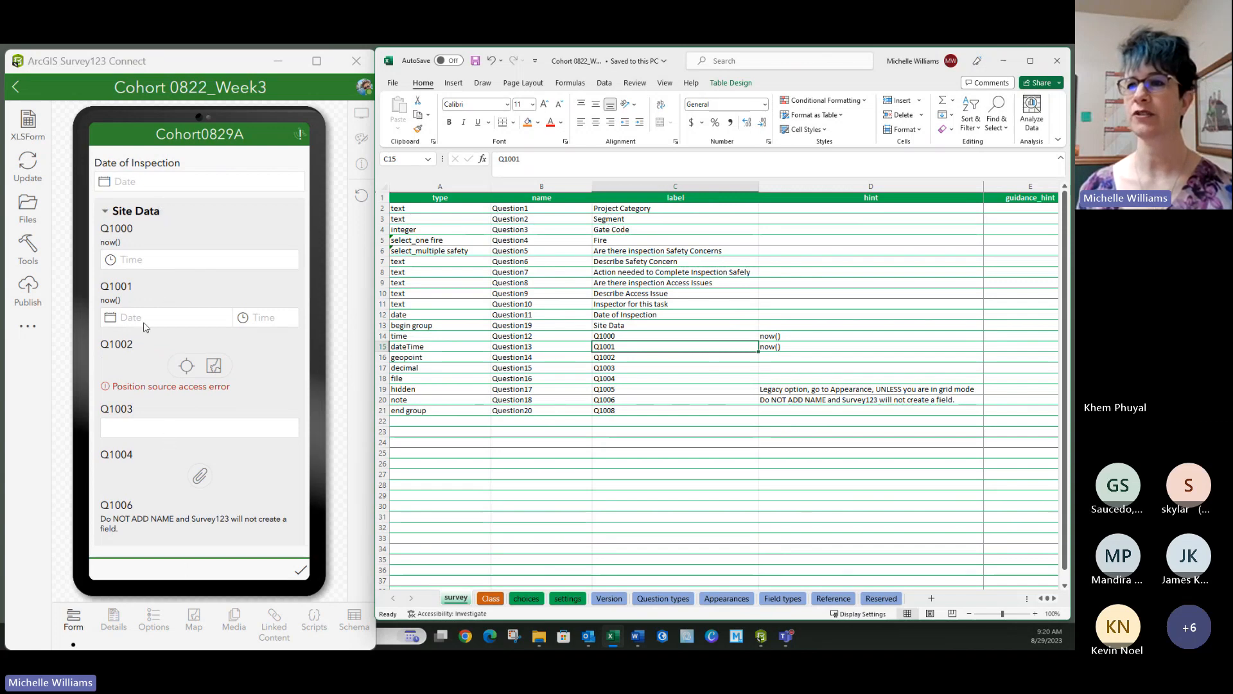
Review the date, time and dateTime rows and set the time question's label in row 14 to Time.
left_click(778, 336)
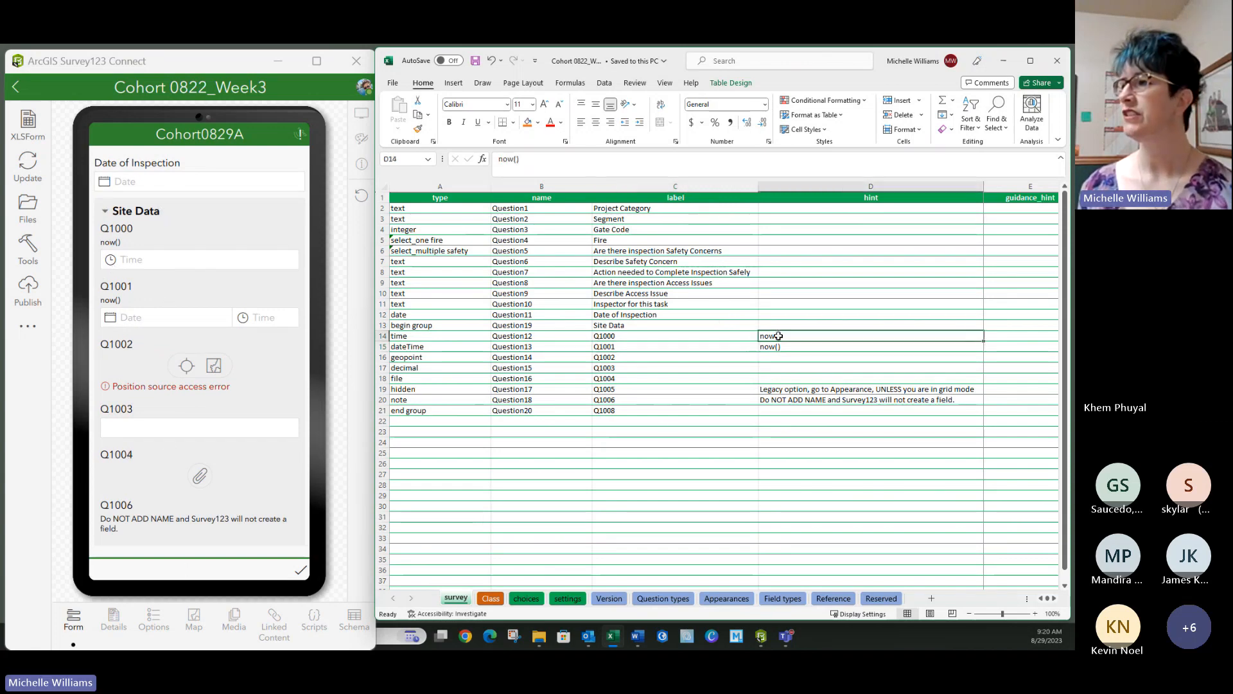
left_click(427, 337)
left_click(436, 348)
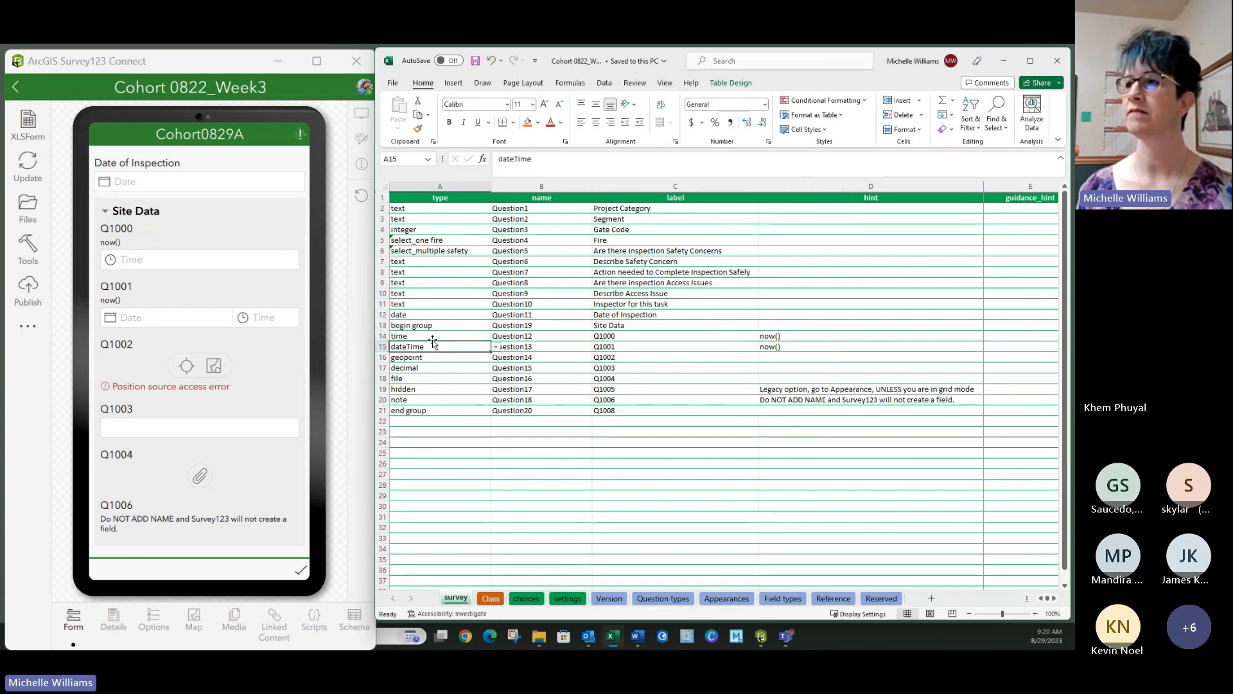
left_click(416, 313)
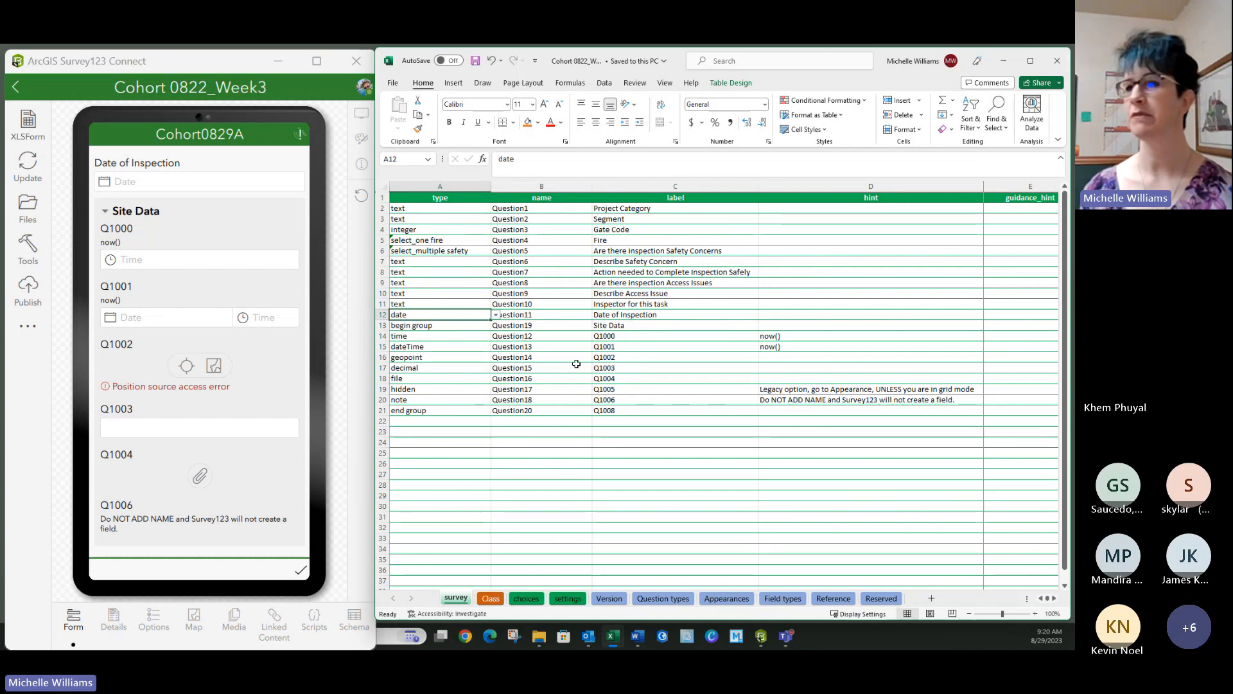
left_click(617, 334)
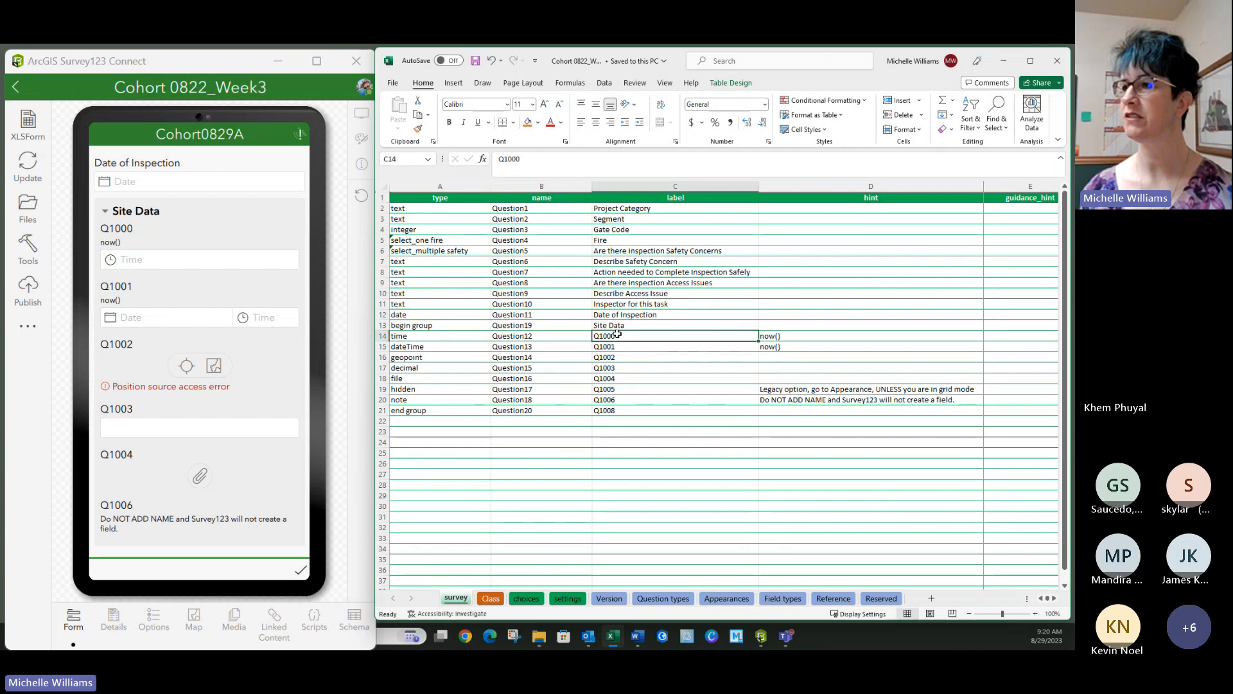
type("Ti")
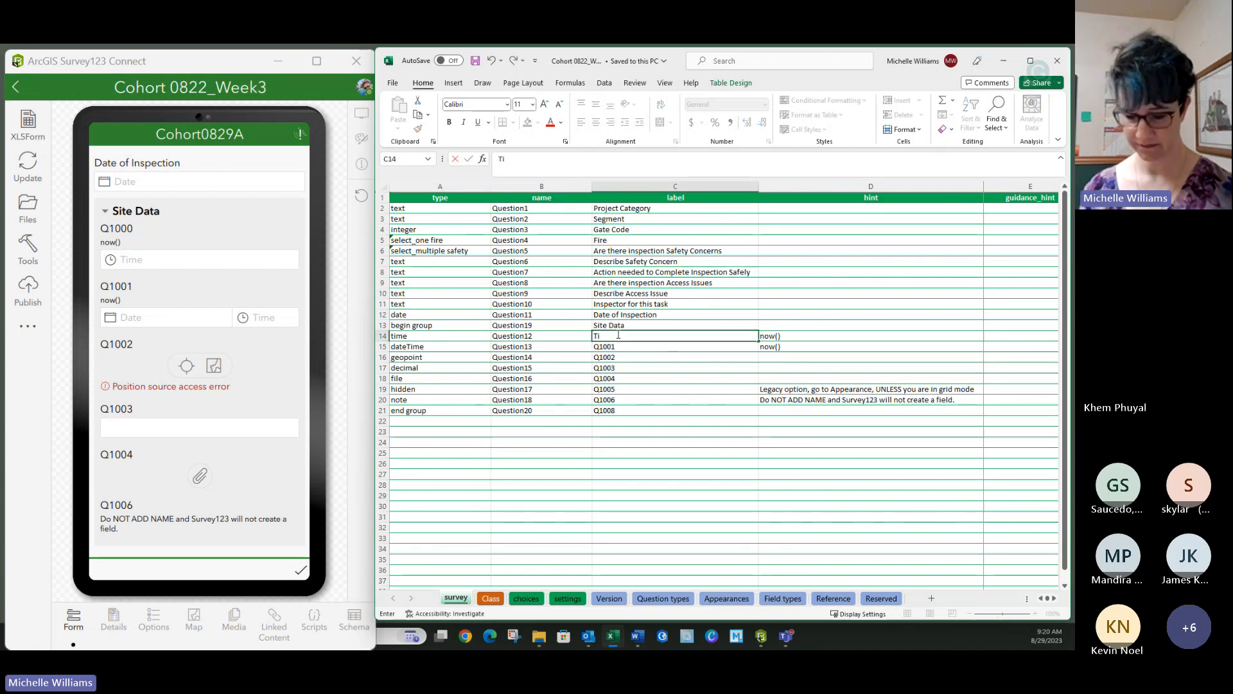
type("mnee")
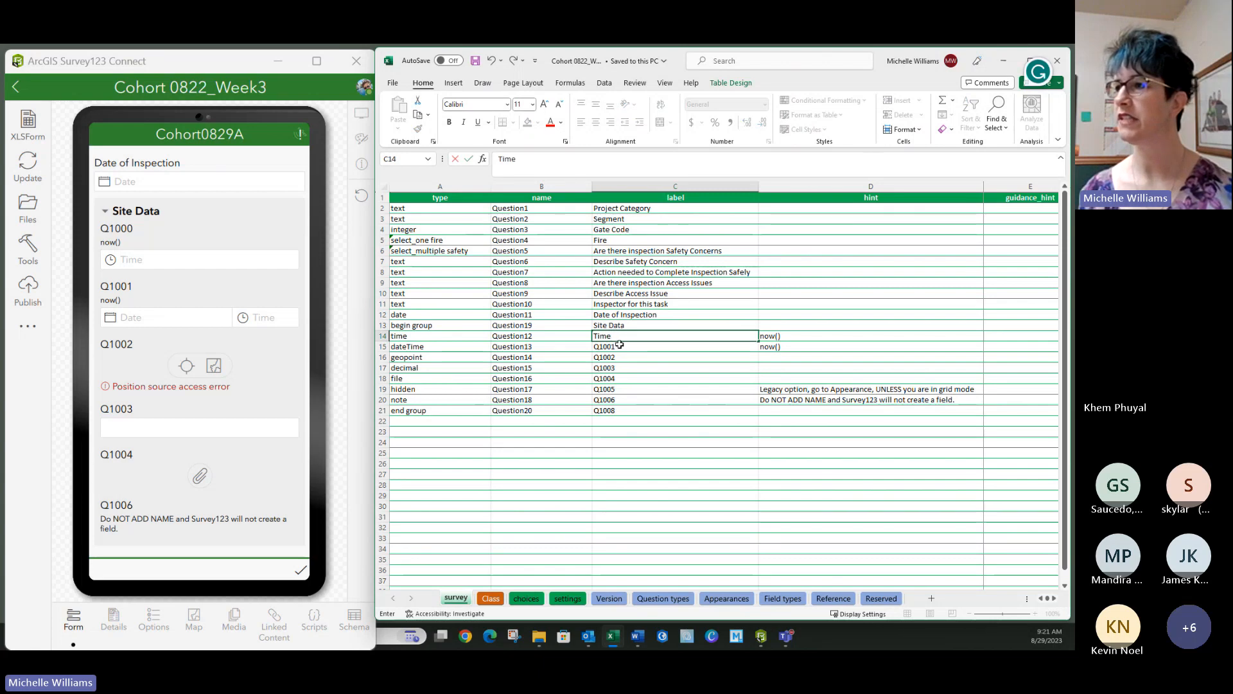
key("Return")
Set the dateTime question's label in row 15 to DateTime, and save the workbook to check it in the form preview.
type("Date of")
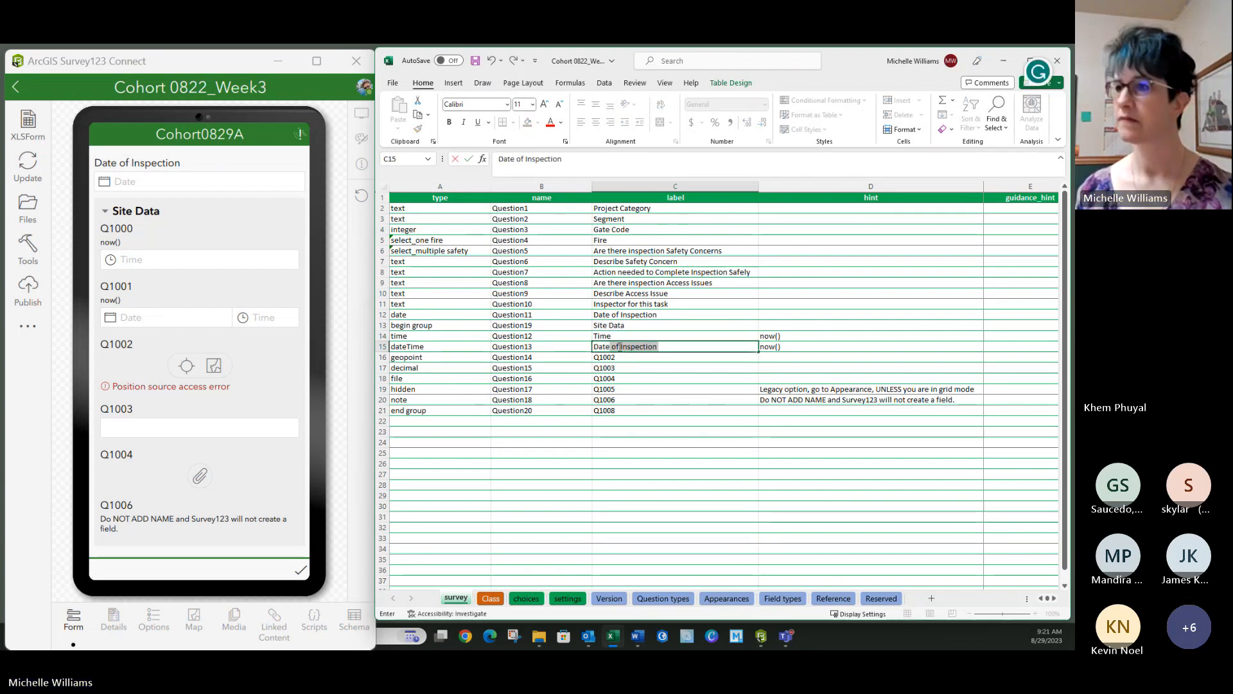
key("BackSpace")
key("BackSpace")
key("BackSpace")
key("BackSpace")
key("BackSpace")
type("Time")
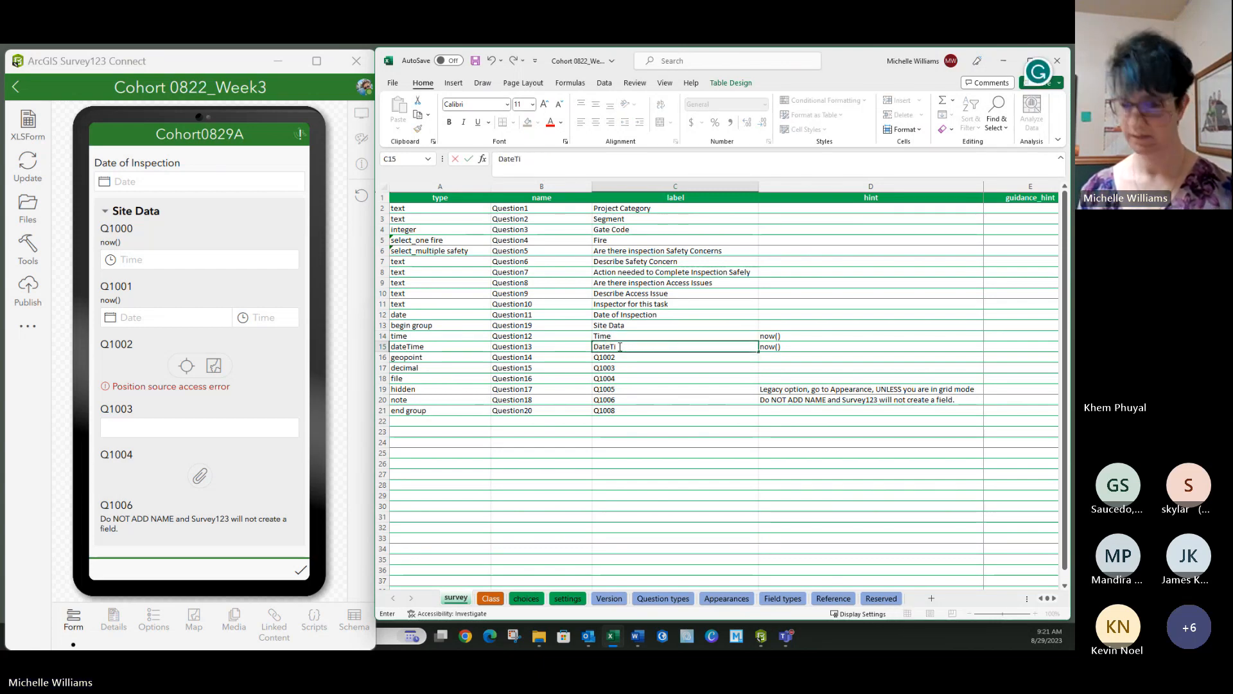
key("Return")
key("Return")
left_click(474, 61)
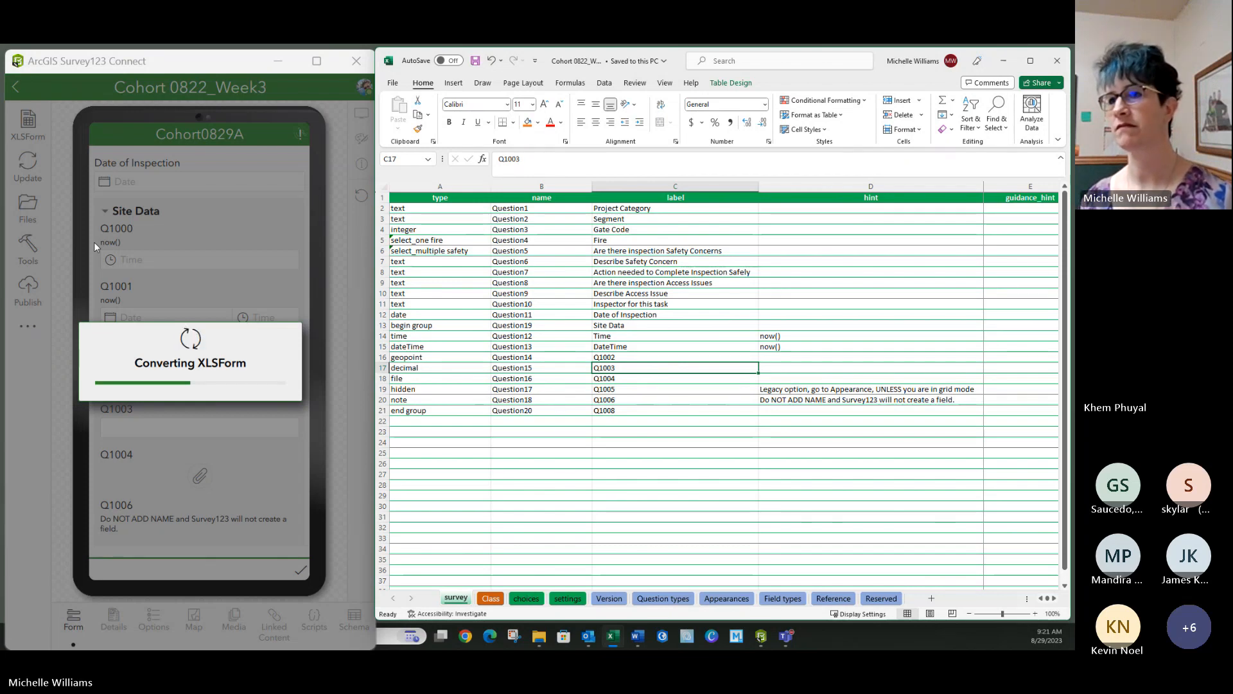
scroll(150, 319, "down", 8)
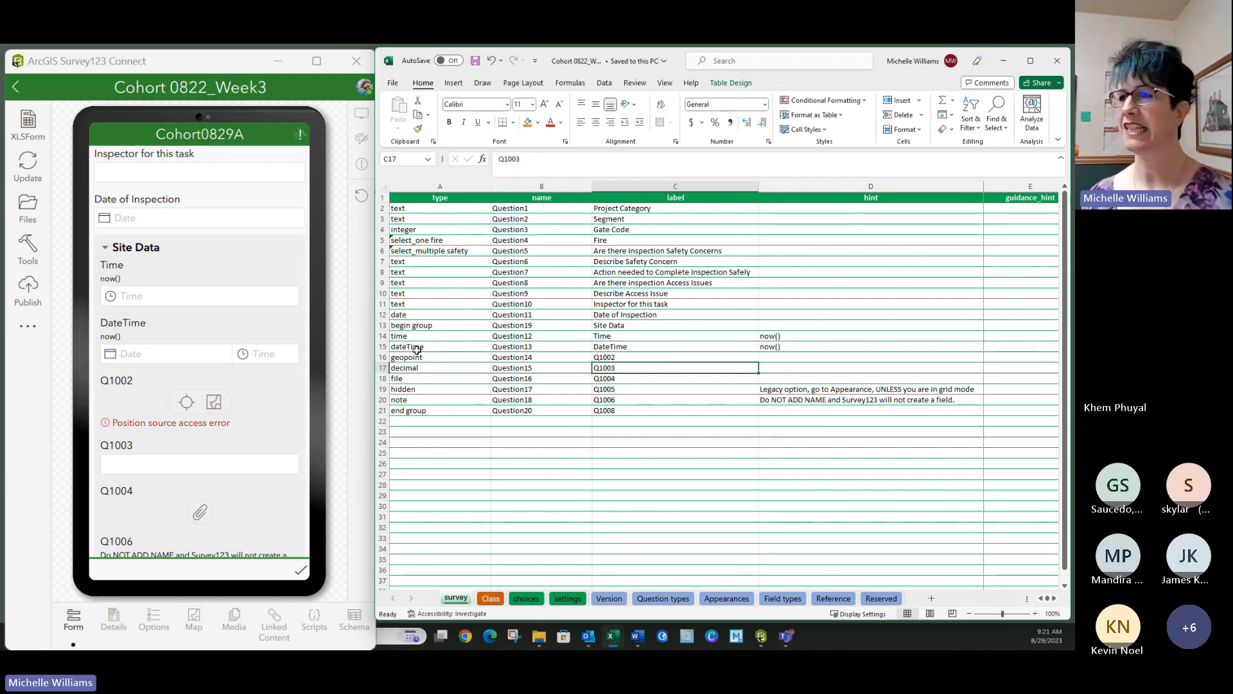
Move the Date of Inspection row into the Site Data group, directly below the begin group row and above the time row.
left_click(390, 336)
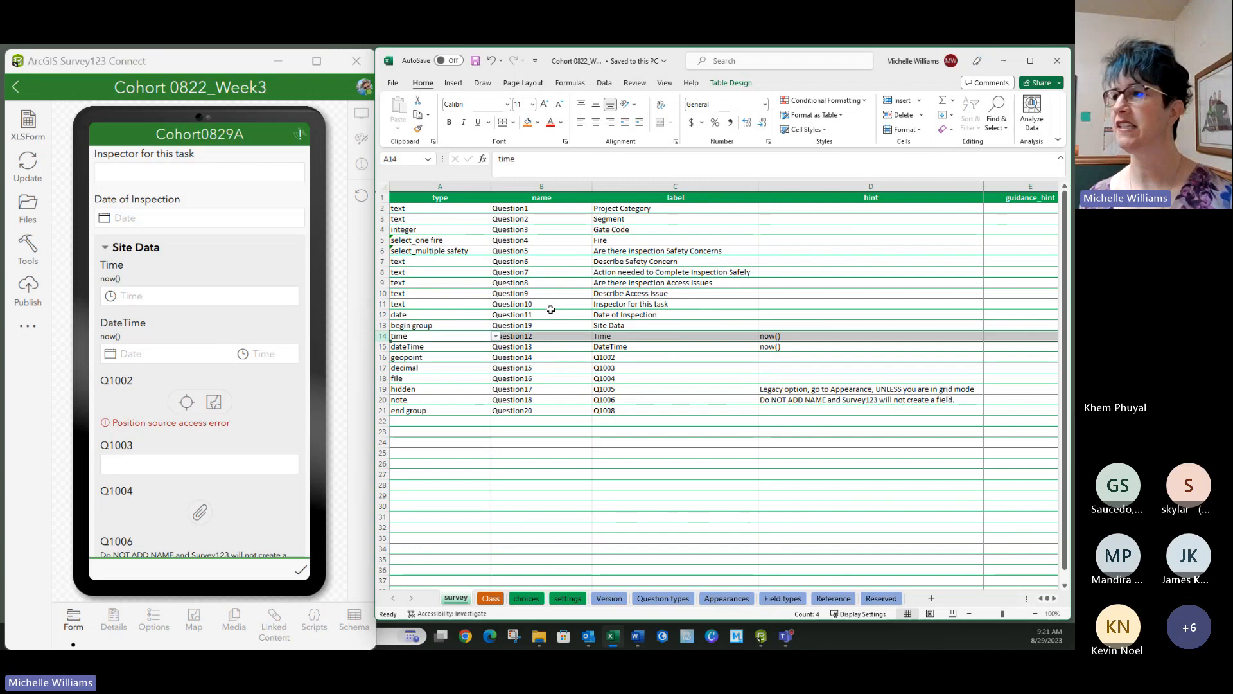
left_click(388, 314)
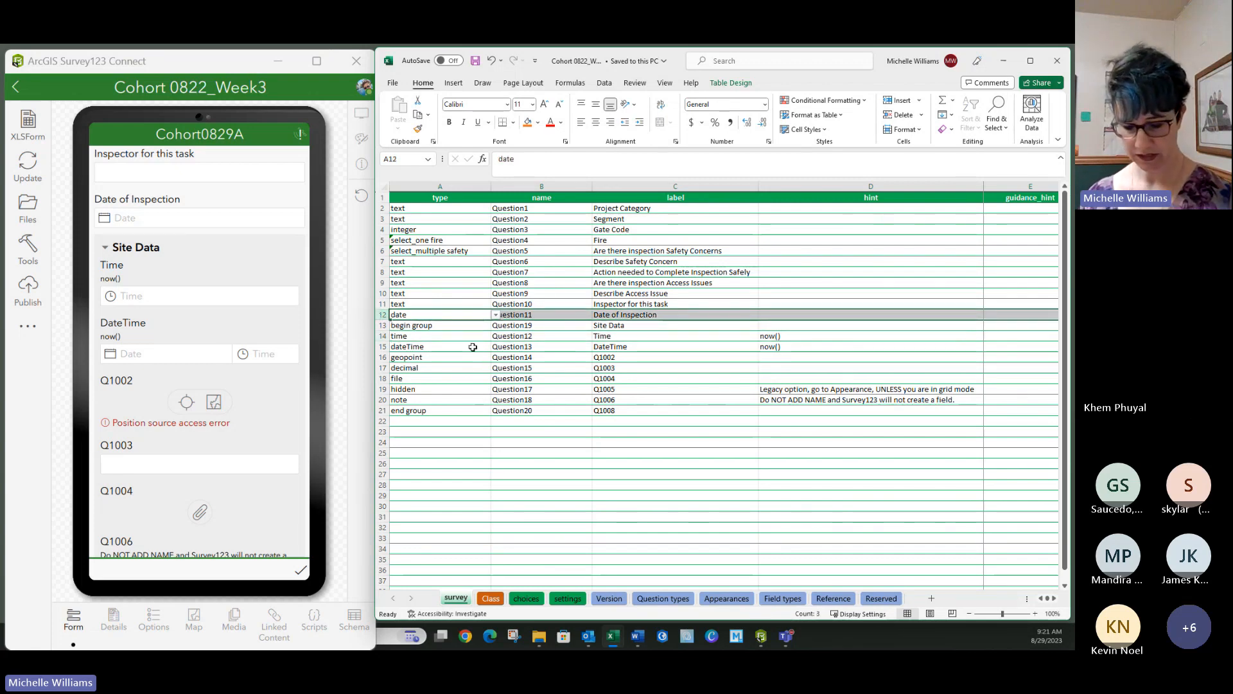
key("ctrl+x")
left_click(384, 336)
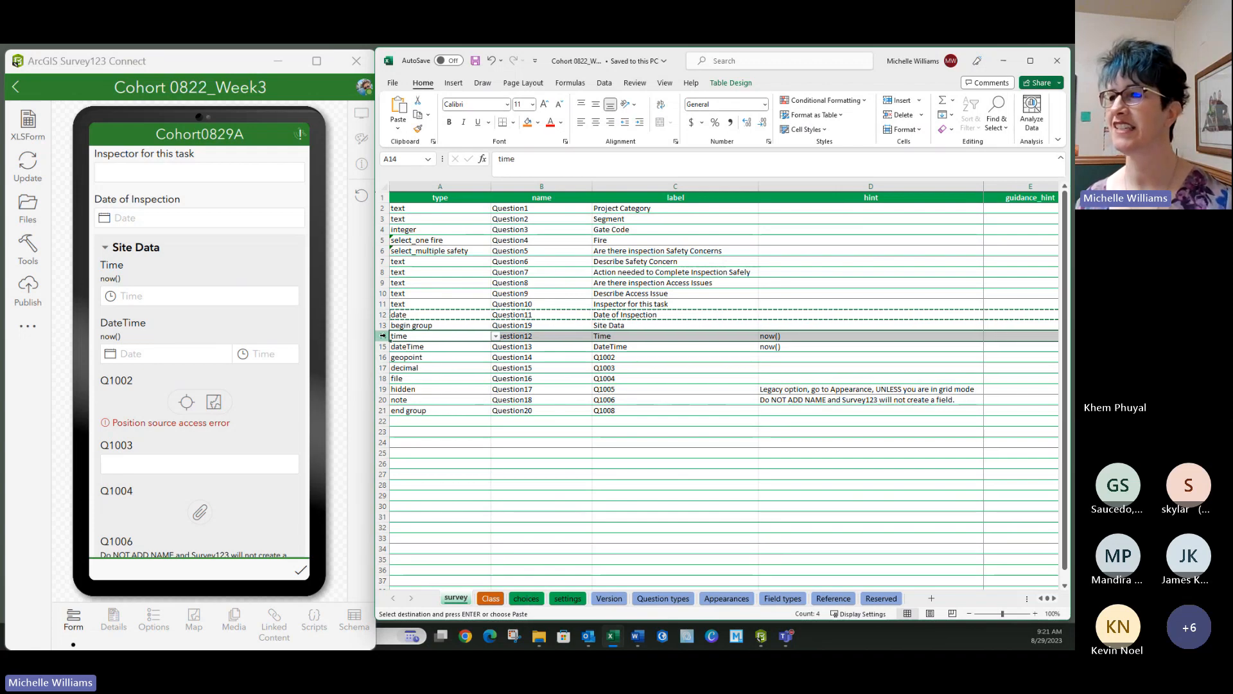
right_click(383, 336)
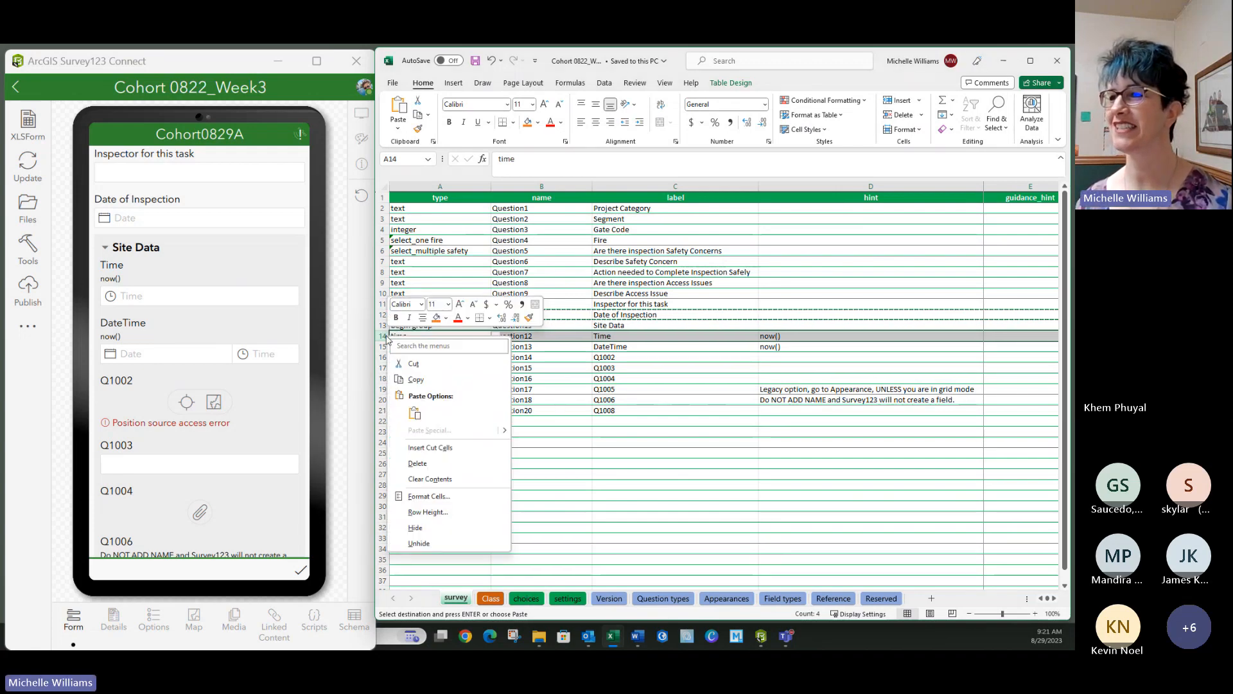
left_click(430, 447)
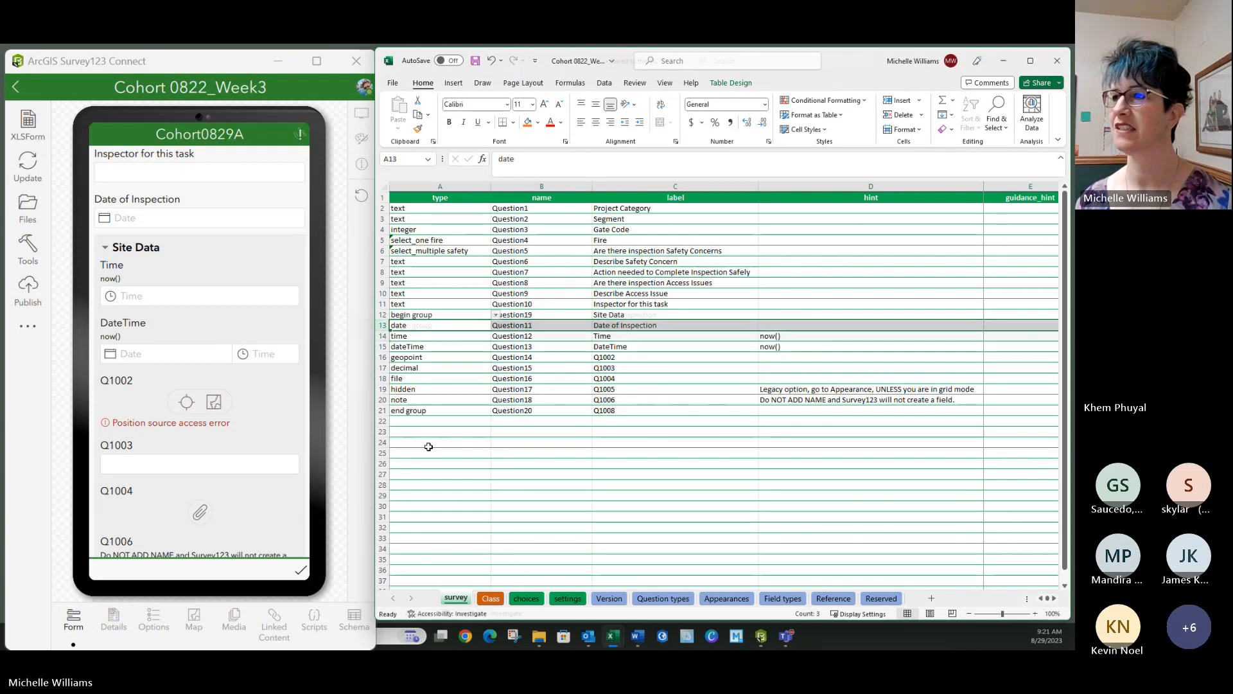
left_click(428, 446)
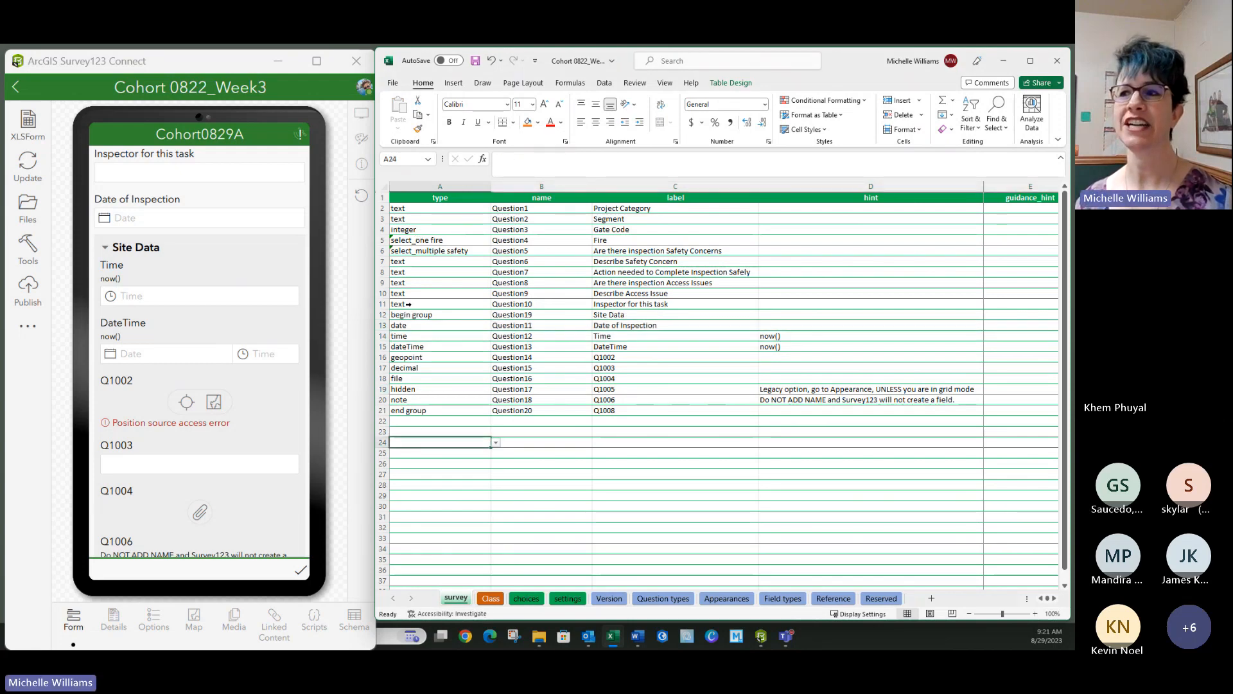
Review the rows around the start of the Site Data group and save the workbook to refresh the form preview.
left_click(391, 303)
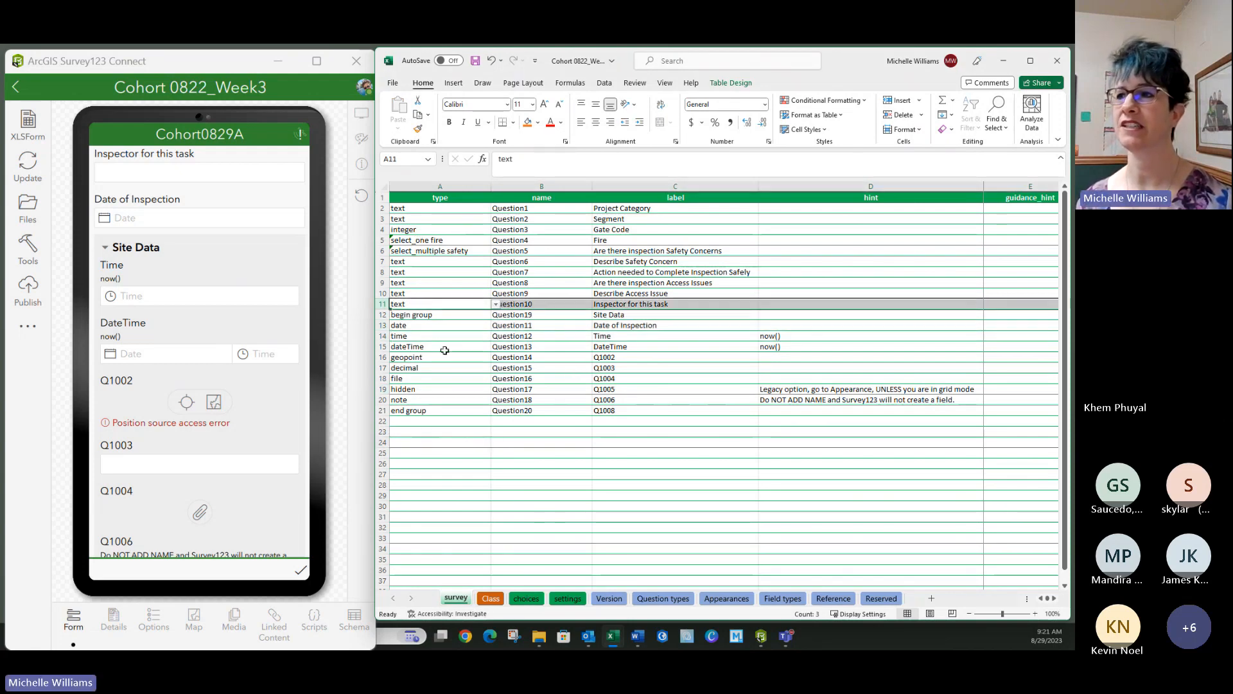
left_click(391, 326)
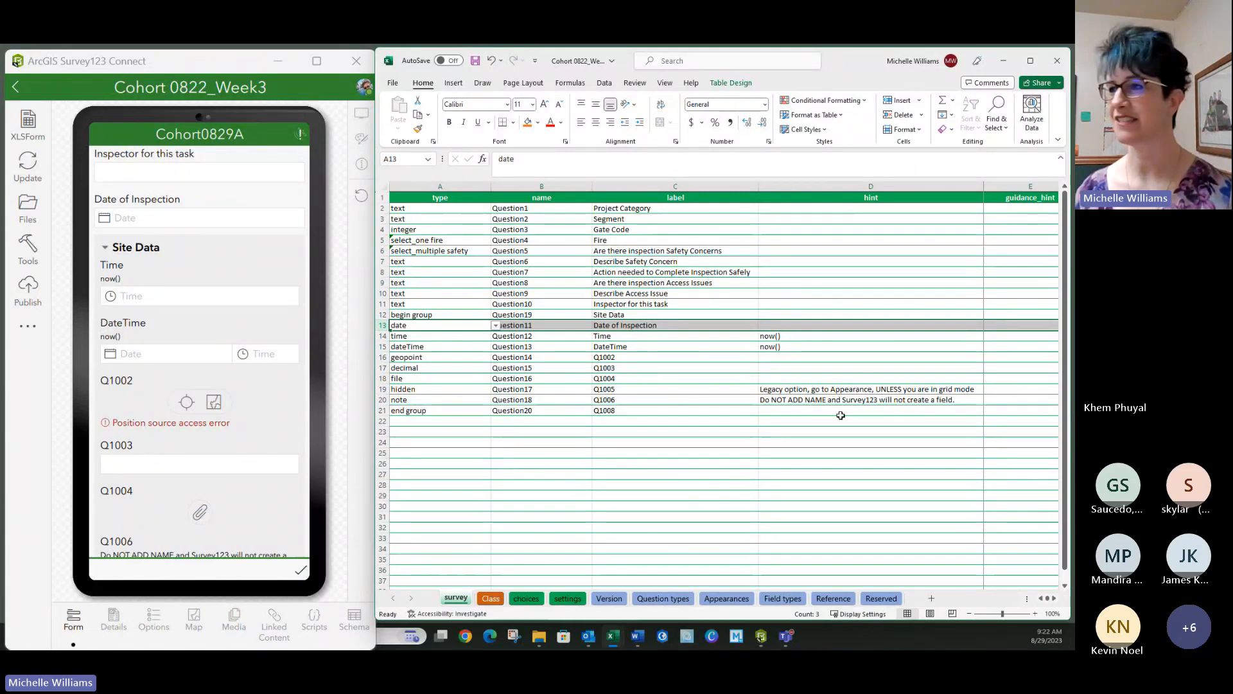
left_click(710, 465)
left_click(475, 61)
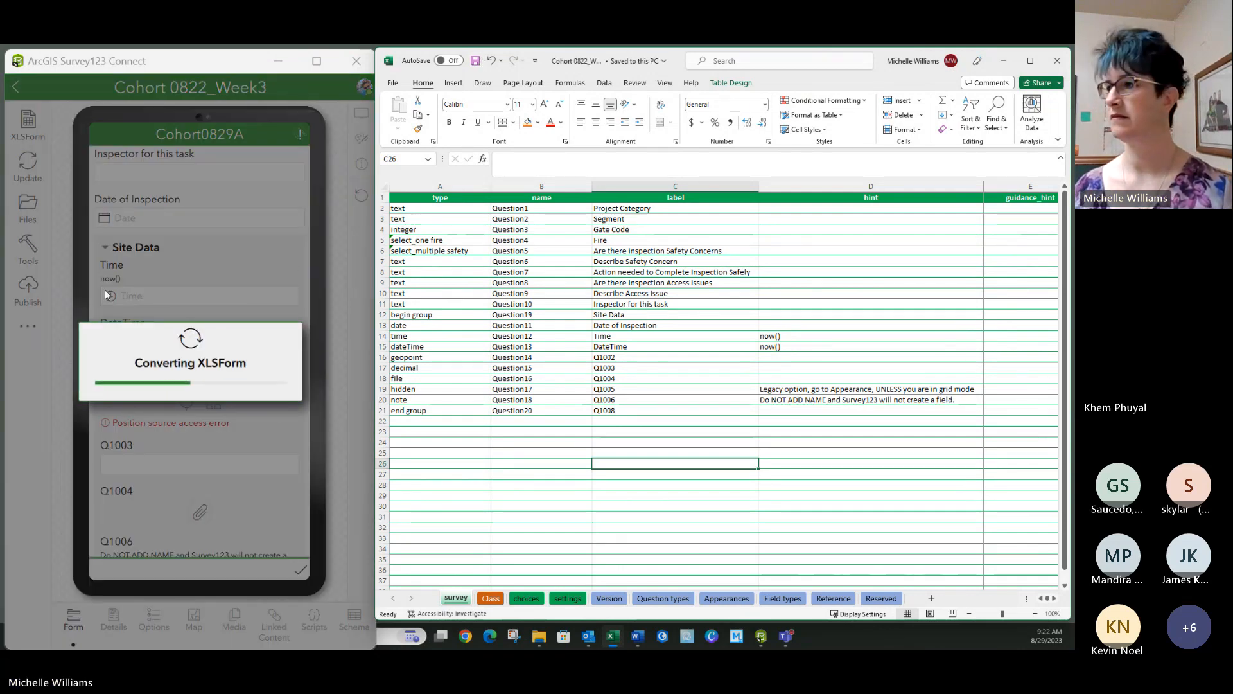
Copy the now() hint from the time row to the Date of Inspection row, and check the Site Data group in the form preview.
left_click(770, 336)
key("ctrl+c")
key("Up")
key("ctrl+c")
key("Down")
key("ctrl+c")
key("Up")
key("ctrl+v")
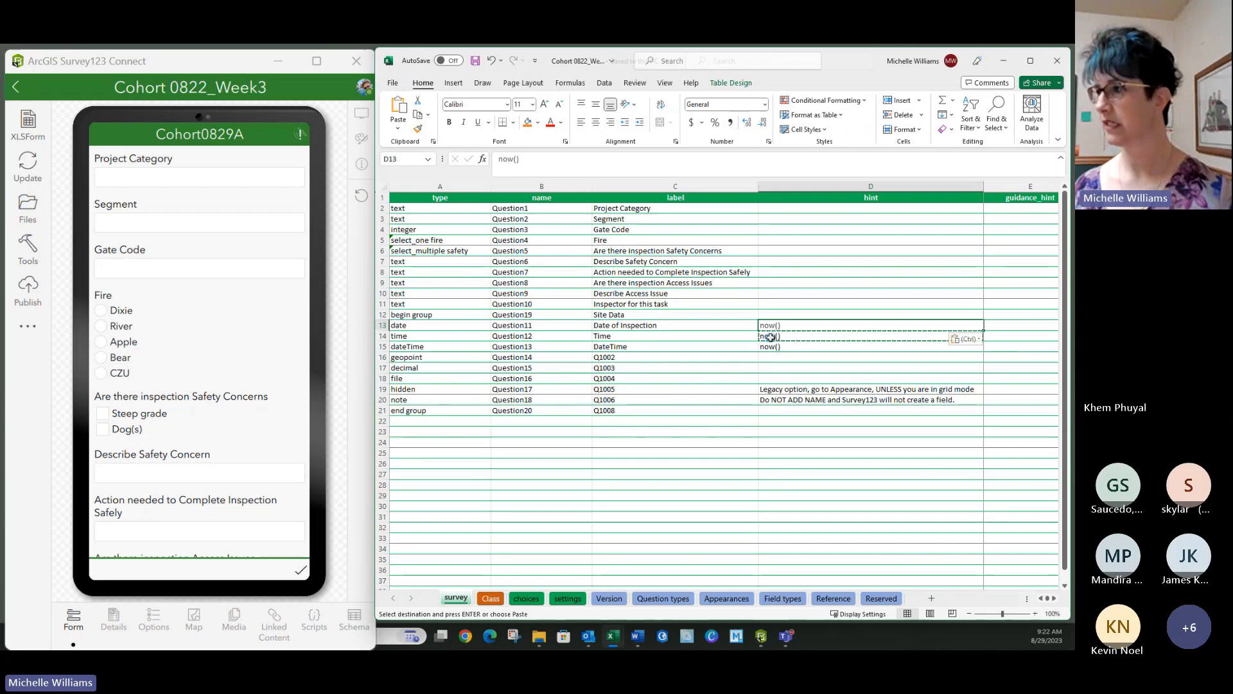
left_click(689, 321)
key("Escape")
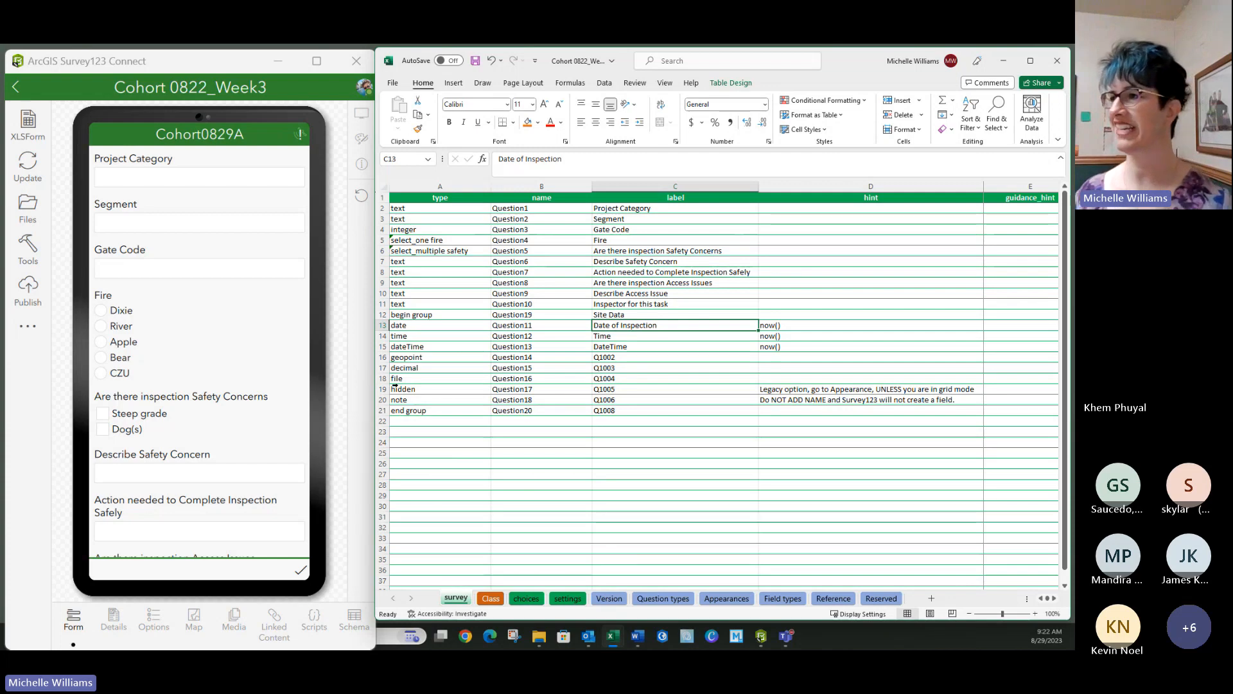
left_click(508, 422)
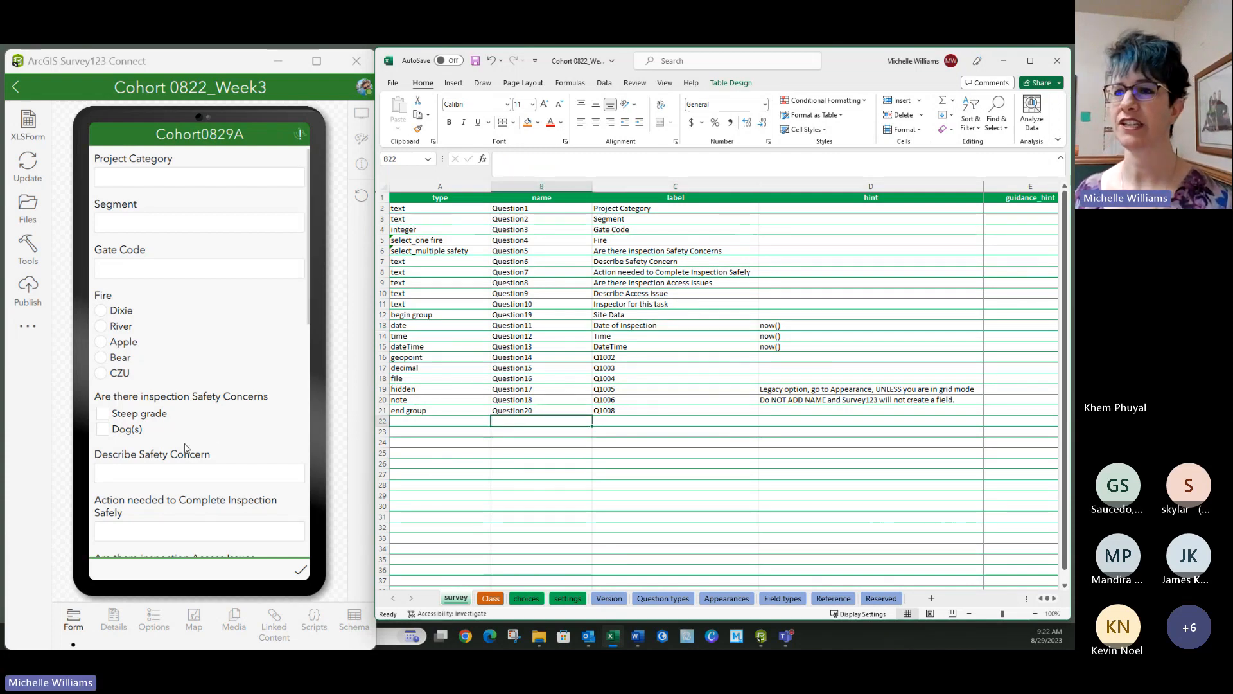
scroll(140, 384, "down", 5)
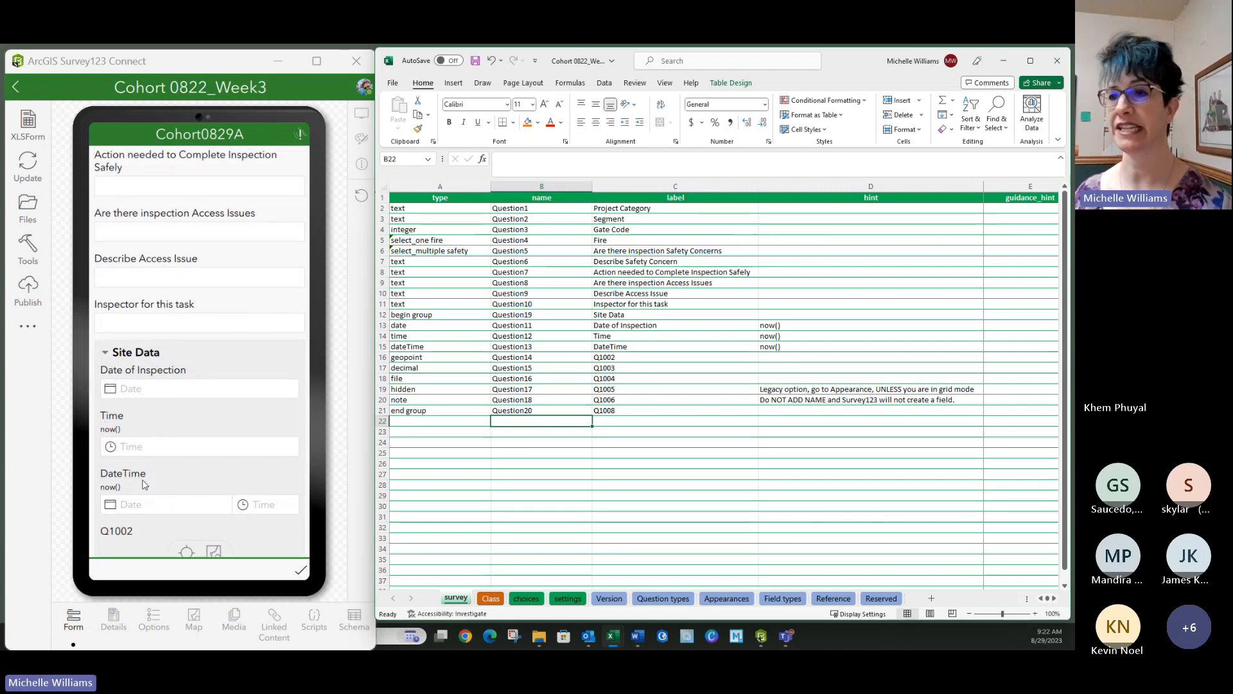
Copy the now() text from the date row's hint and enter it as the calculation in row 13.
double_click(799, 324)
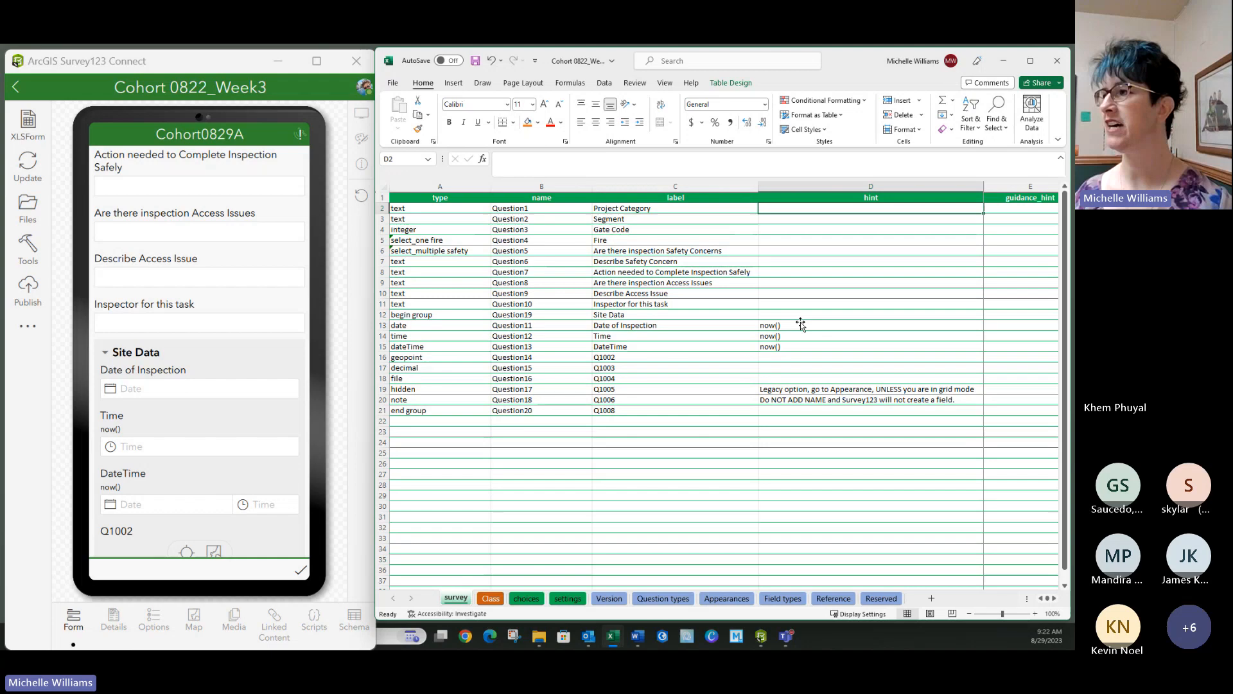
left_click_drag(809, 325, 724, 327)
key("ctrl+c")
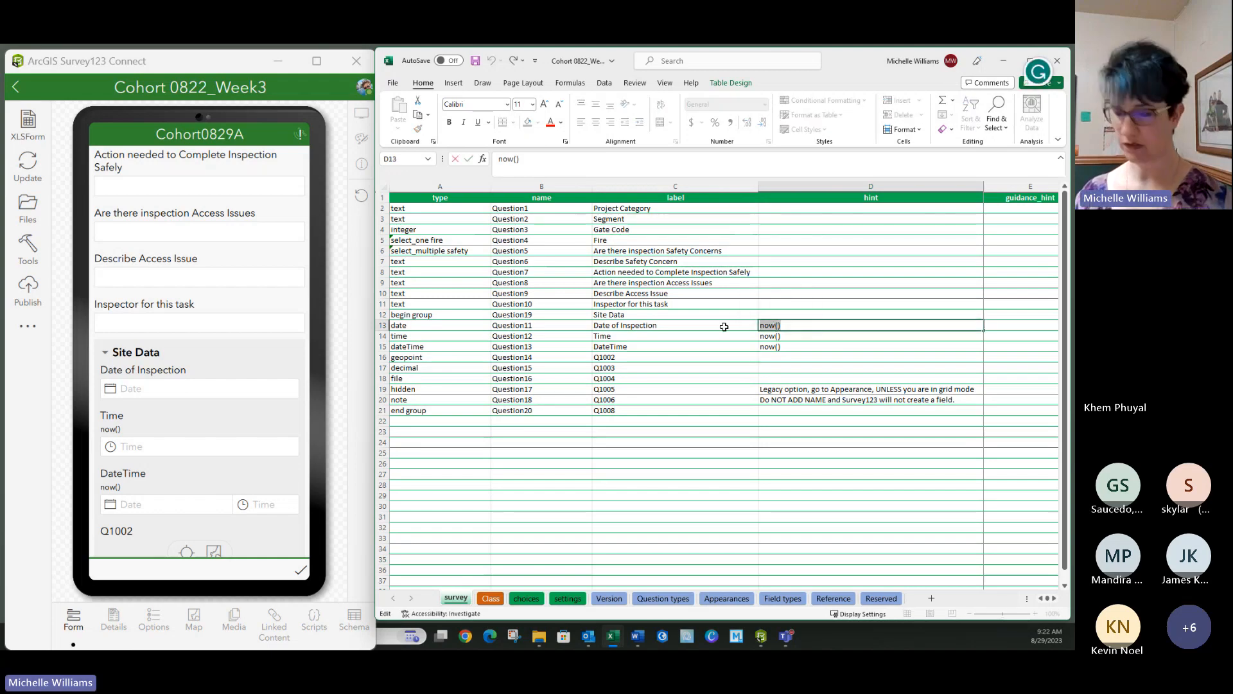
key("Escape")
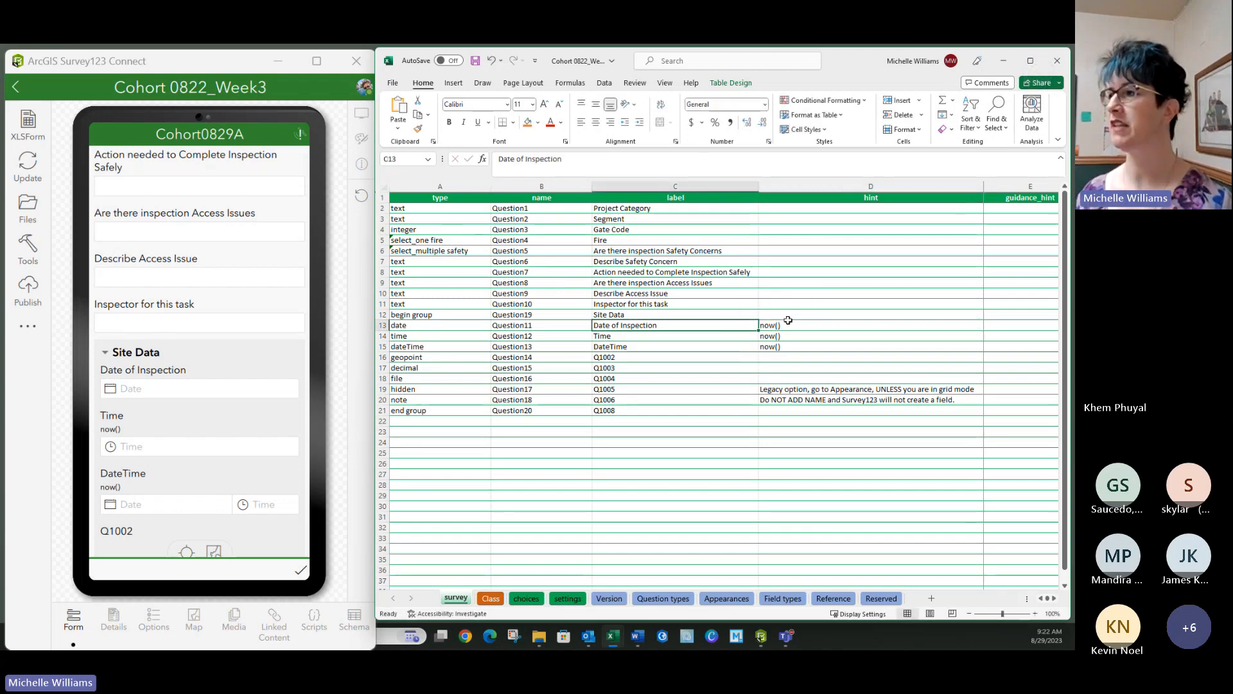
key("Right")
key("Right")
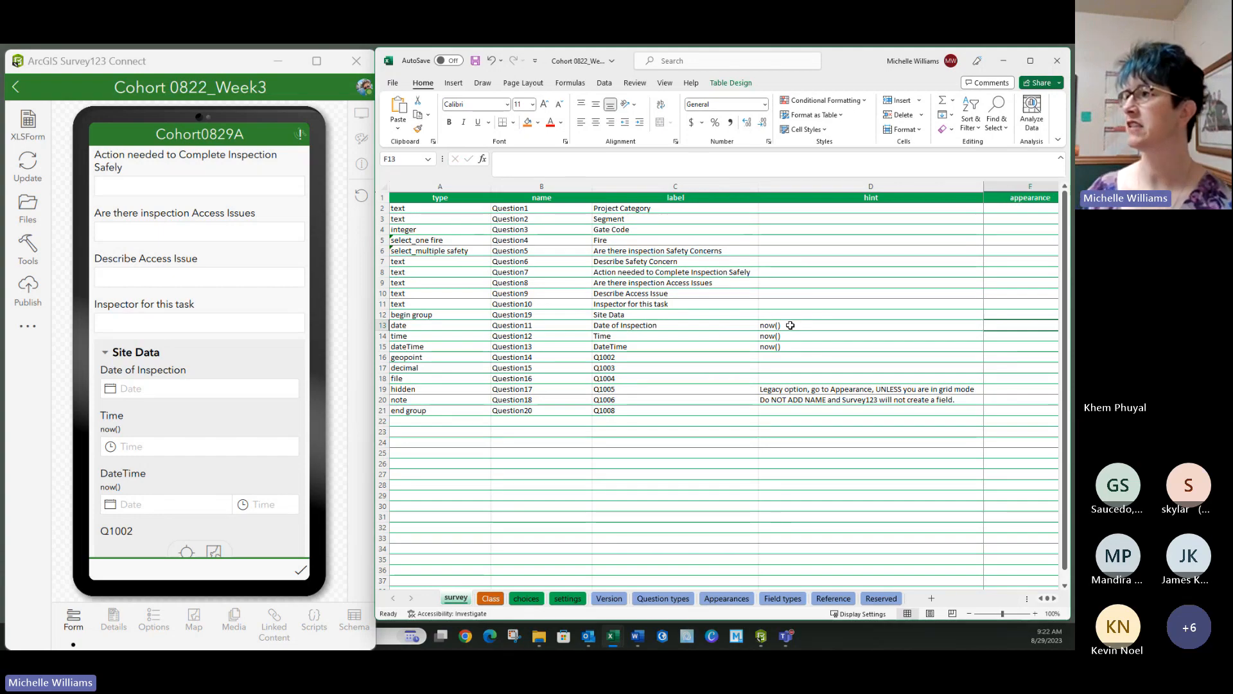
left_click(1030, 60)
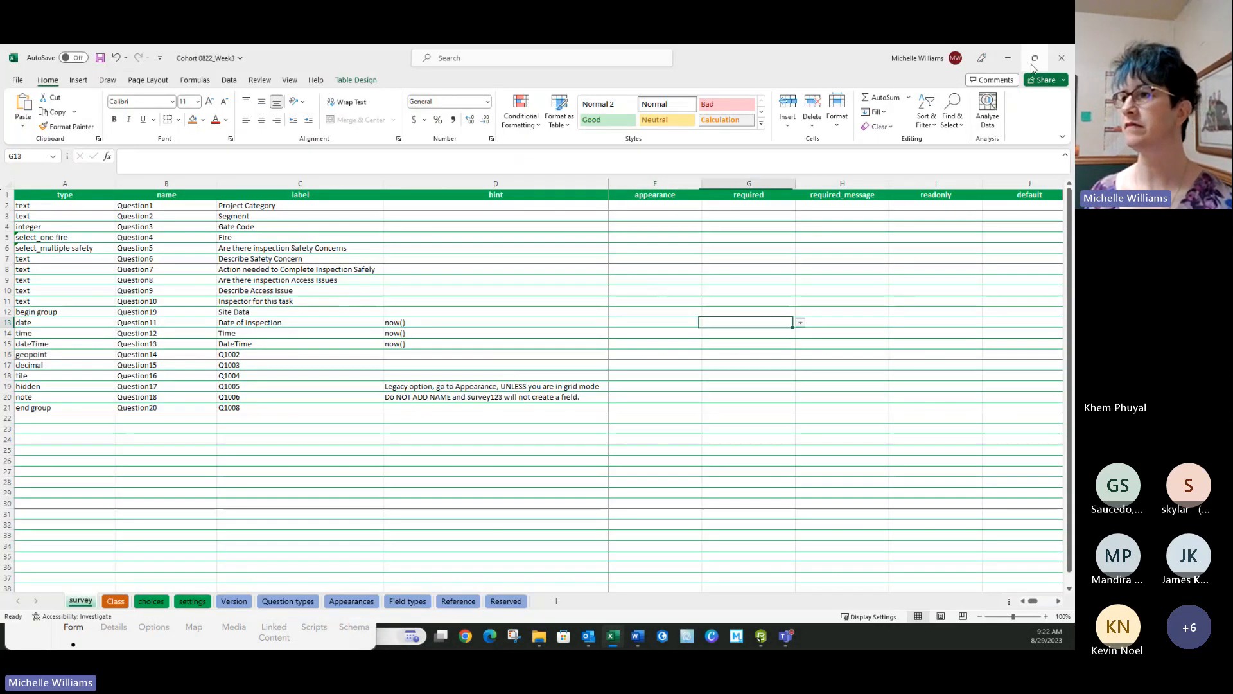
key("Right")
key("Right")
key("Right")
key("Right")
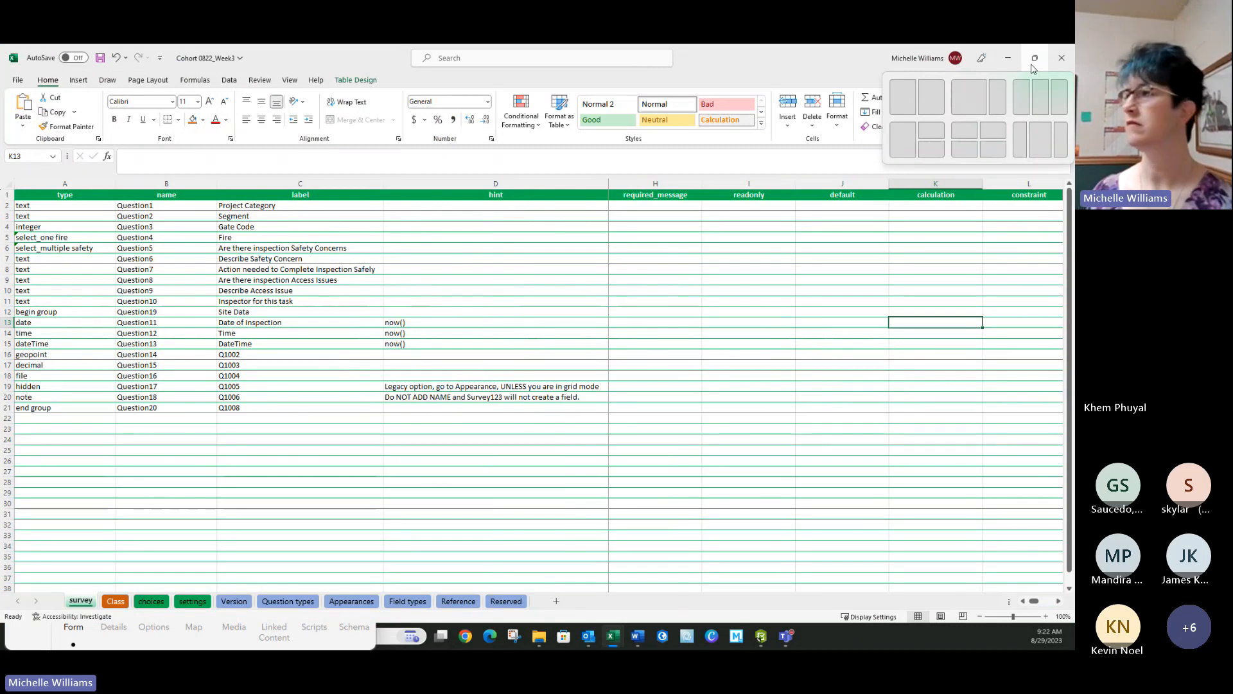
key("ctrl+v")
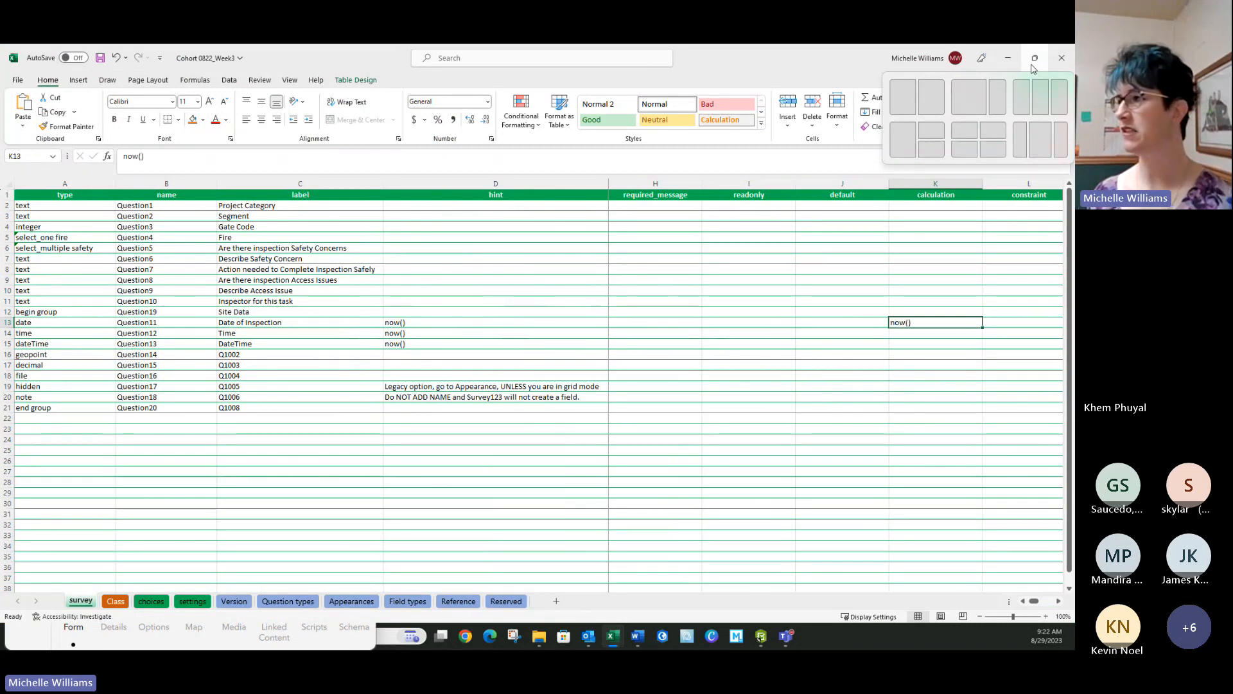
Enter the same now() calculation for the time and dateTime questions in rows 14 and 15.
key("Down")
key("ctrl+v")
key("Down")
key("ctrl+v")
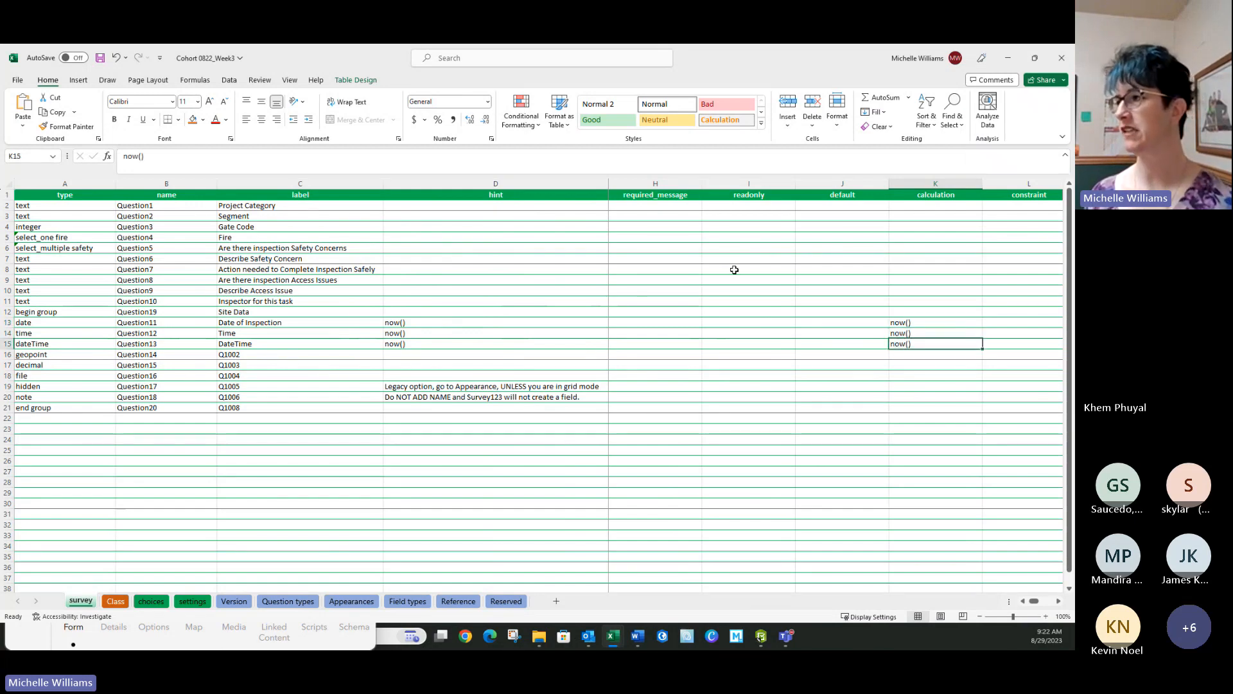
left_click(734, 269)
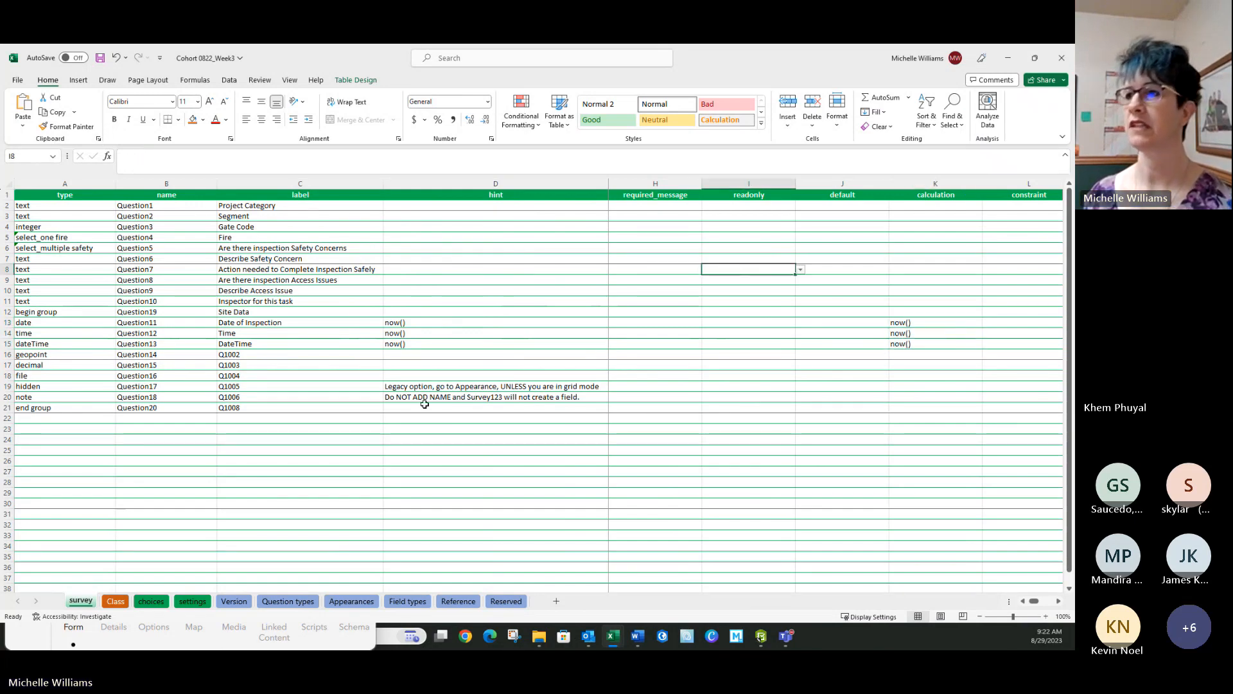
Change the Date of Inspection hint in row 13 to "calculation = now()".
left_click(907, 196)
double_click(906, 197)
double_click(908, 198)
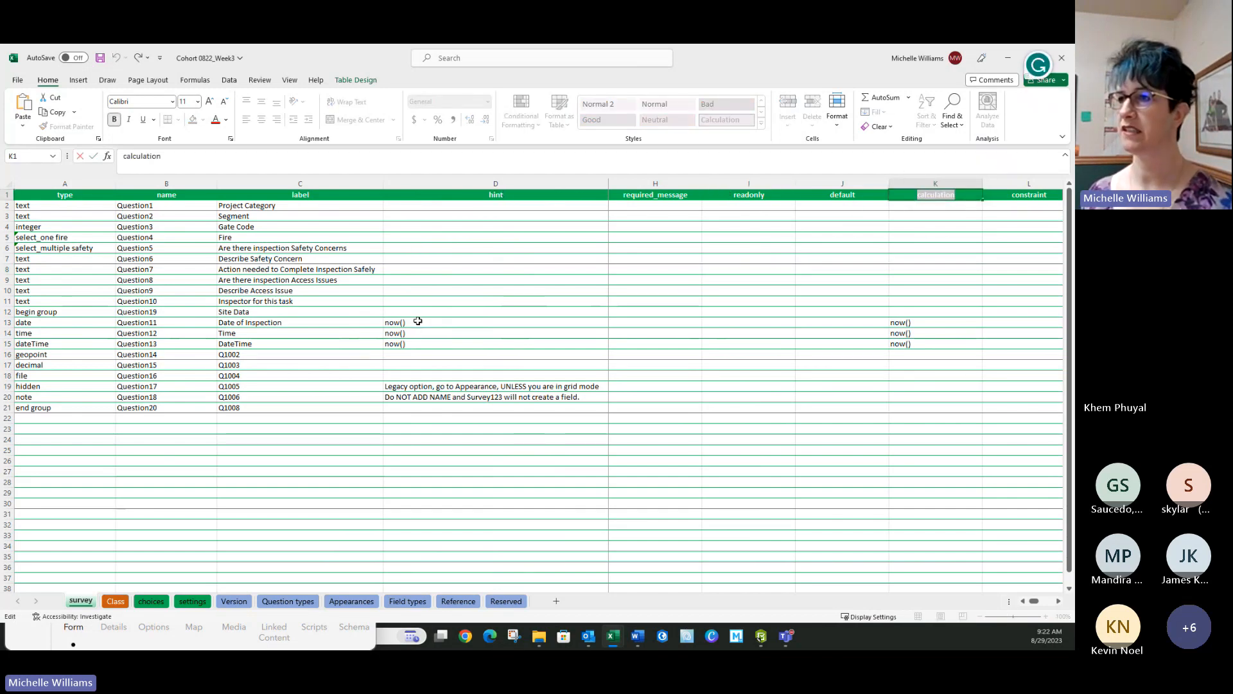
left_click(64, 323)
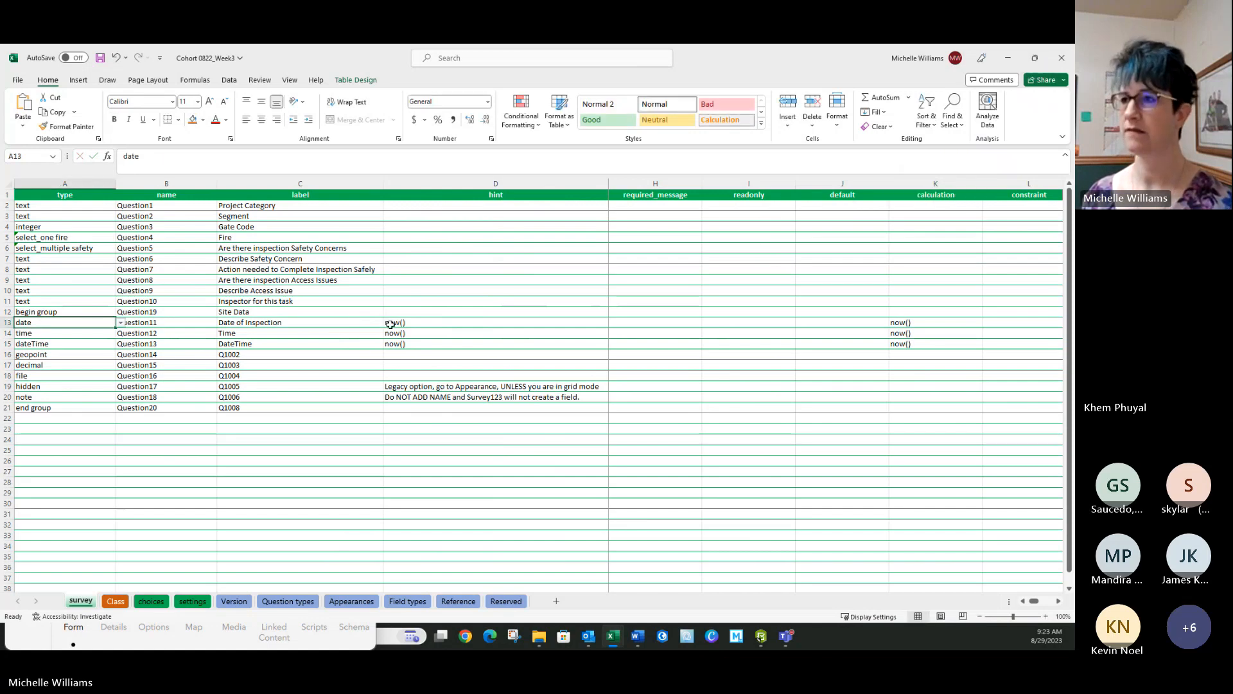
left_click(385, 324)
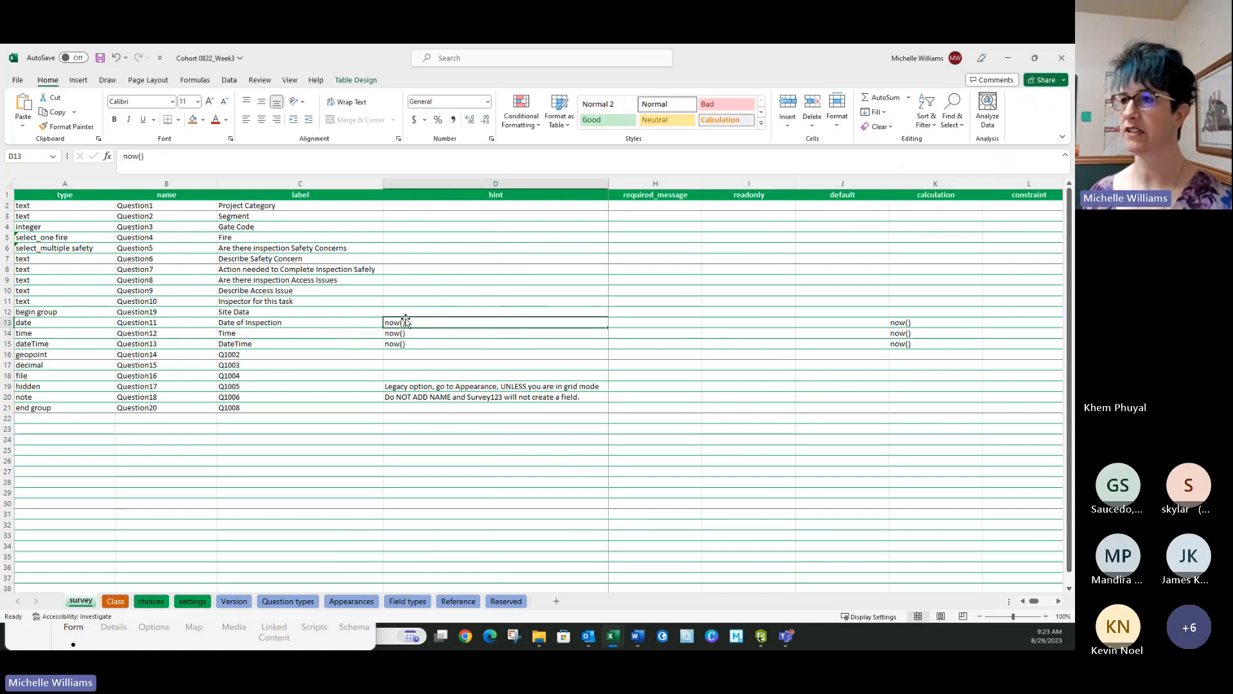
double_click(386, 324)
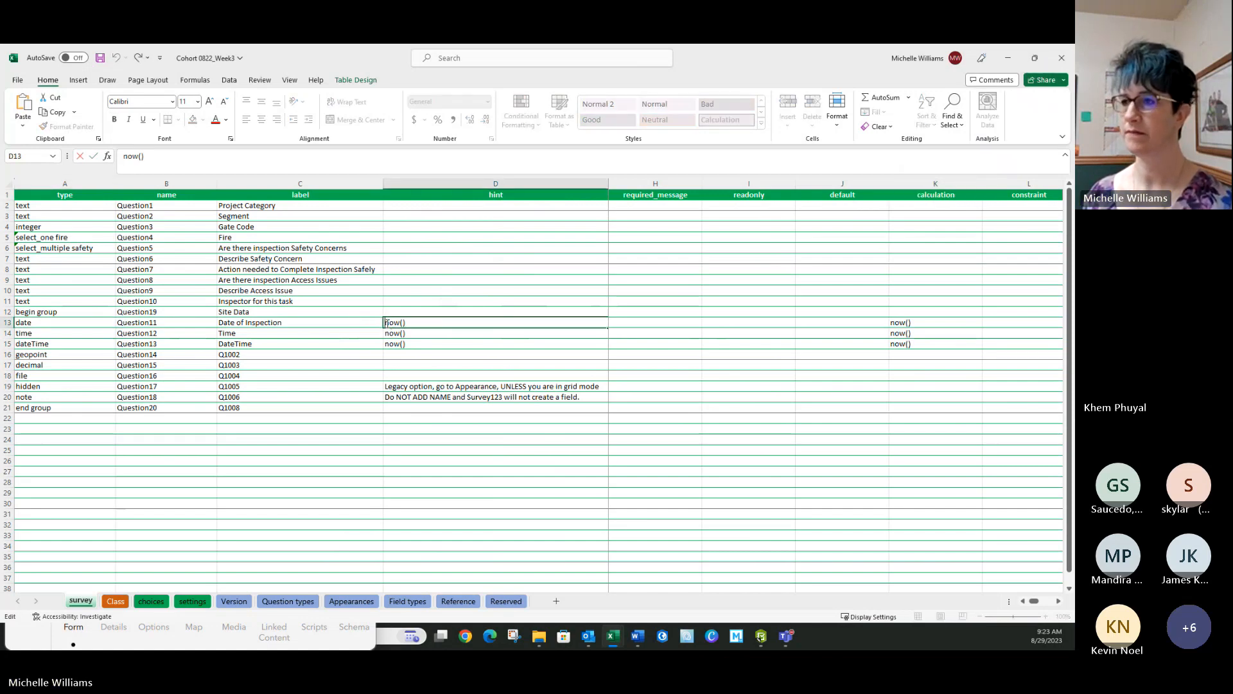
type("calculation =")
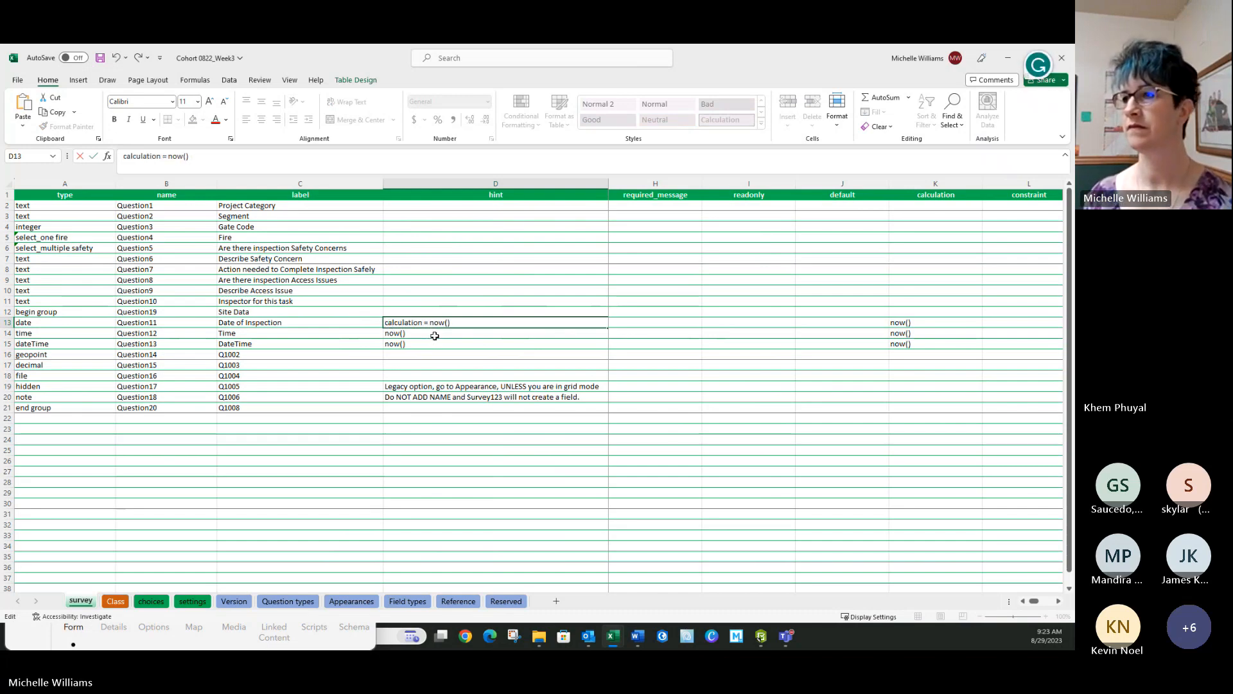
left_click(435, 335)
Copy the date row's calculation hint to the time and dateTime rows, 14 and 15.
left_click(431, 323)
key("ctrl+c")
key("Down")
key("ctrl+v")
key("Down")
key("ctrl+v")
left_click(436, 309)
key("Escape")
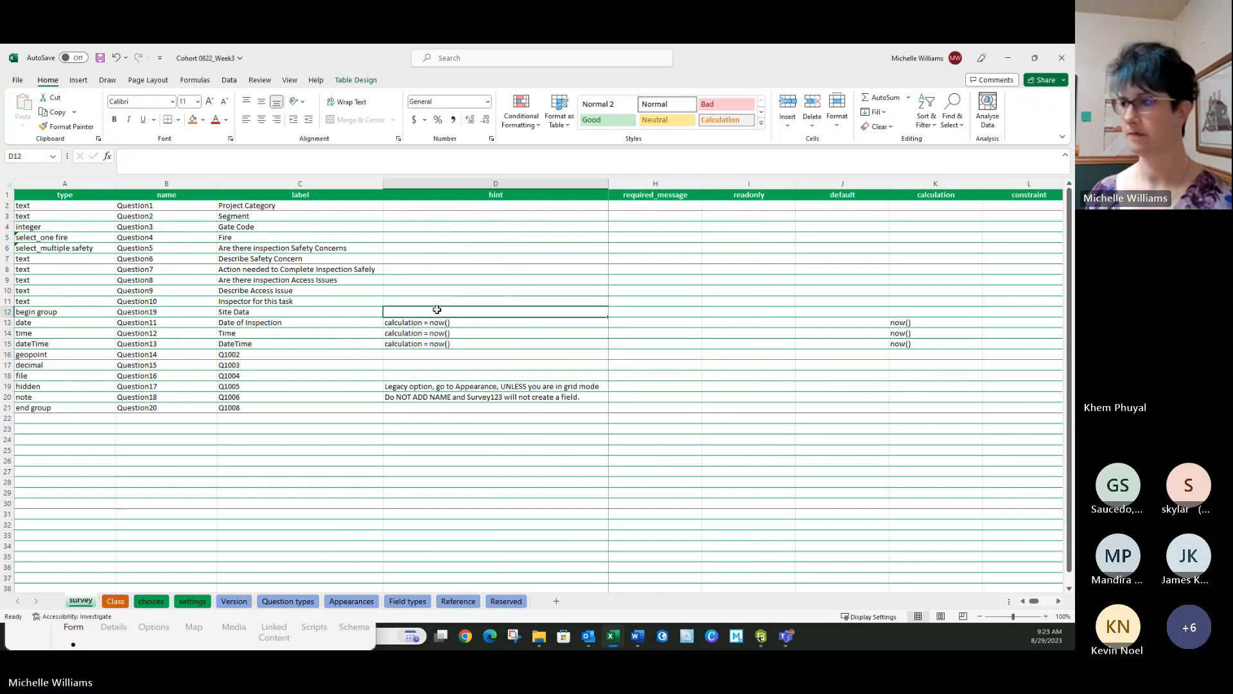
Save the workbook and check the calculated date, time and dateTime questions in the Survey123 Connect form preview.
left_click(100, 58)
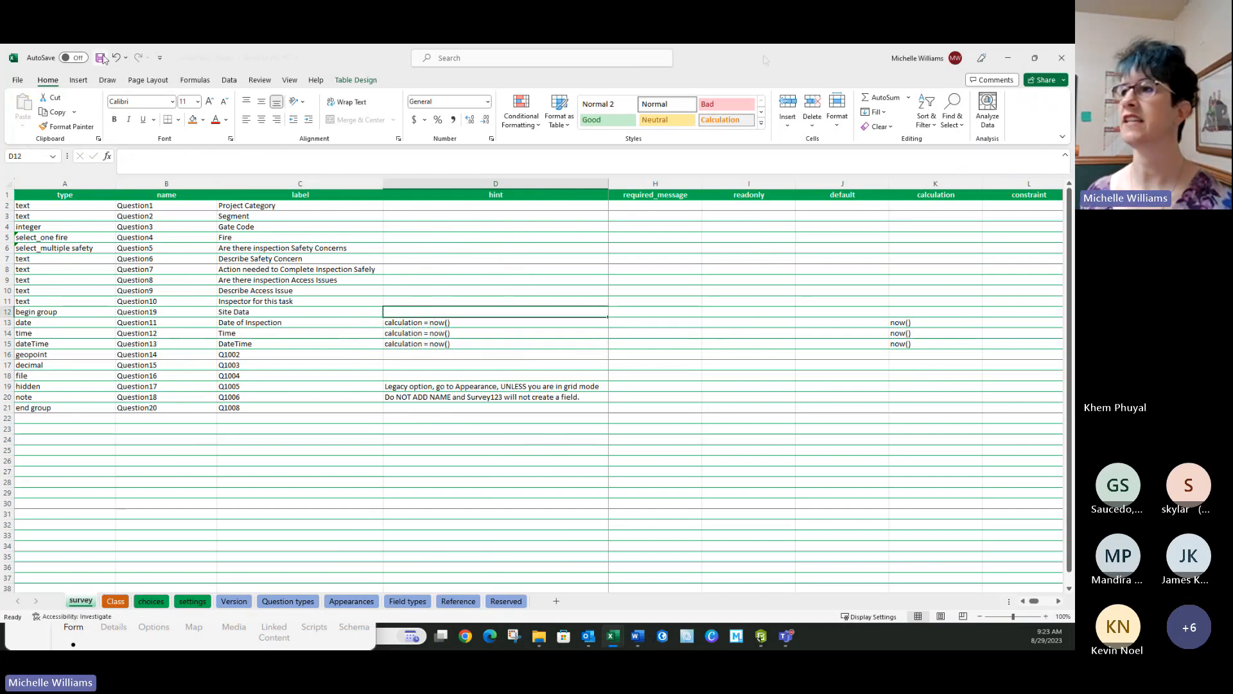
left_click(1035, 57)
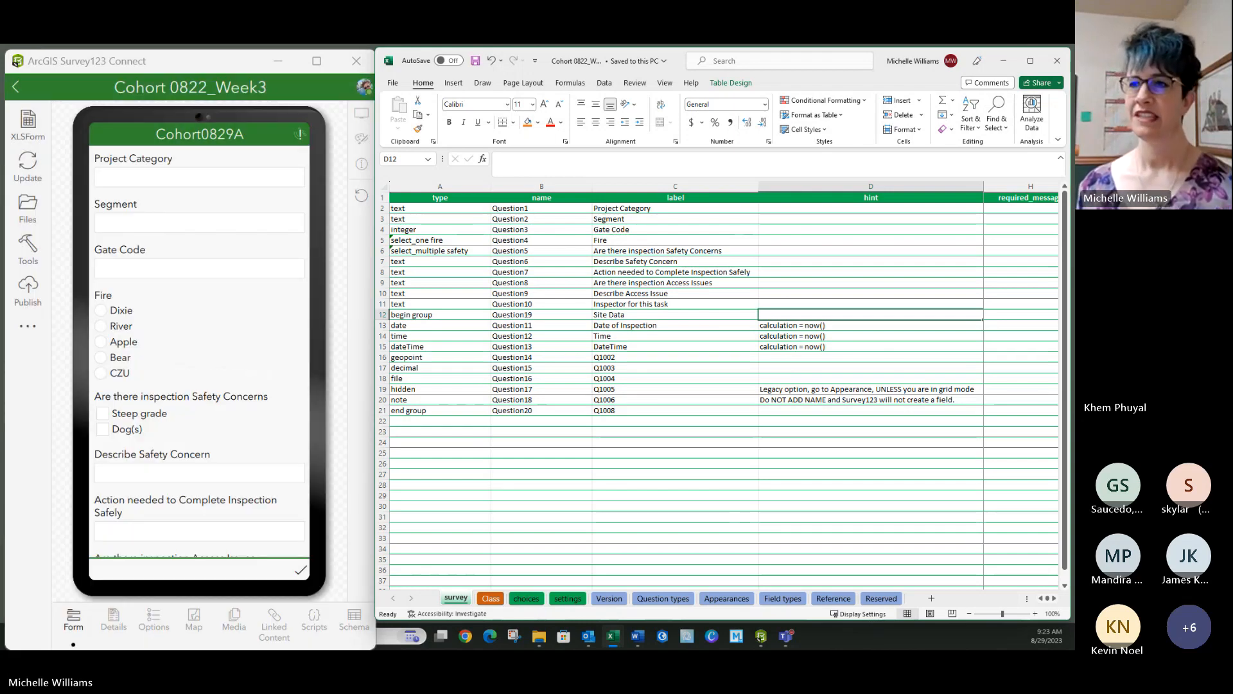
scroll(207, 268, "down", 10)
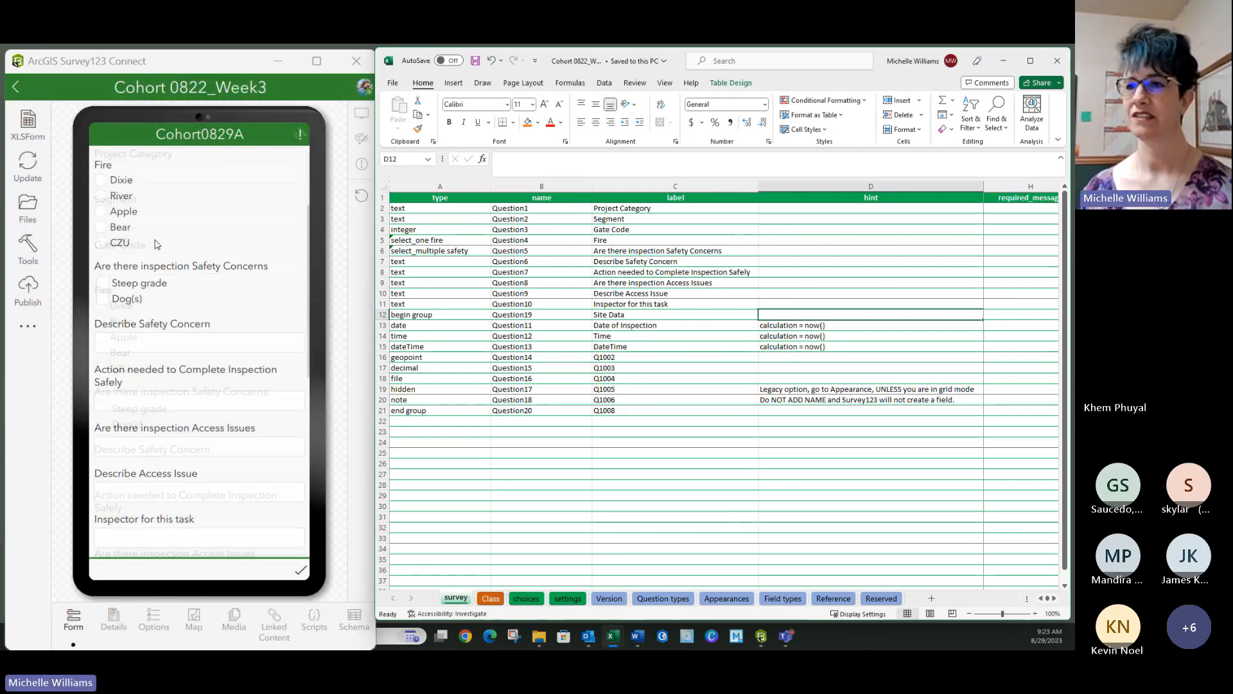
scroll(207, 268, "down", 1)
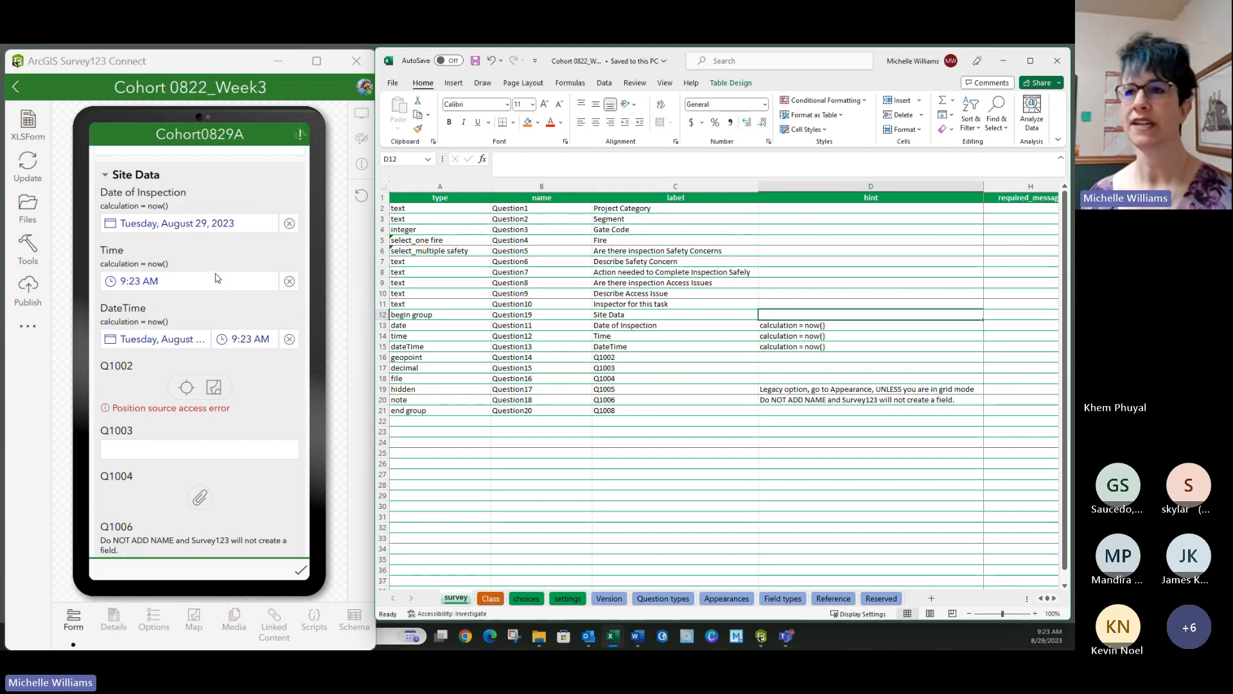
Enlarge the spreadsheet window and examine the Date of Inspection row from the hint through the constraint_message column.
left_click(848, 323)
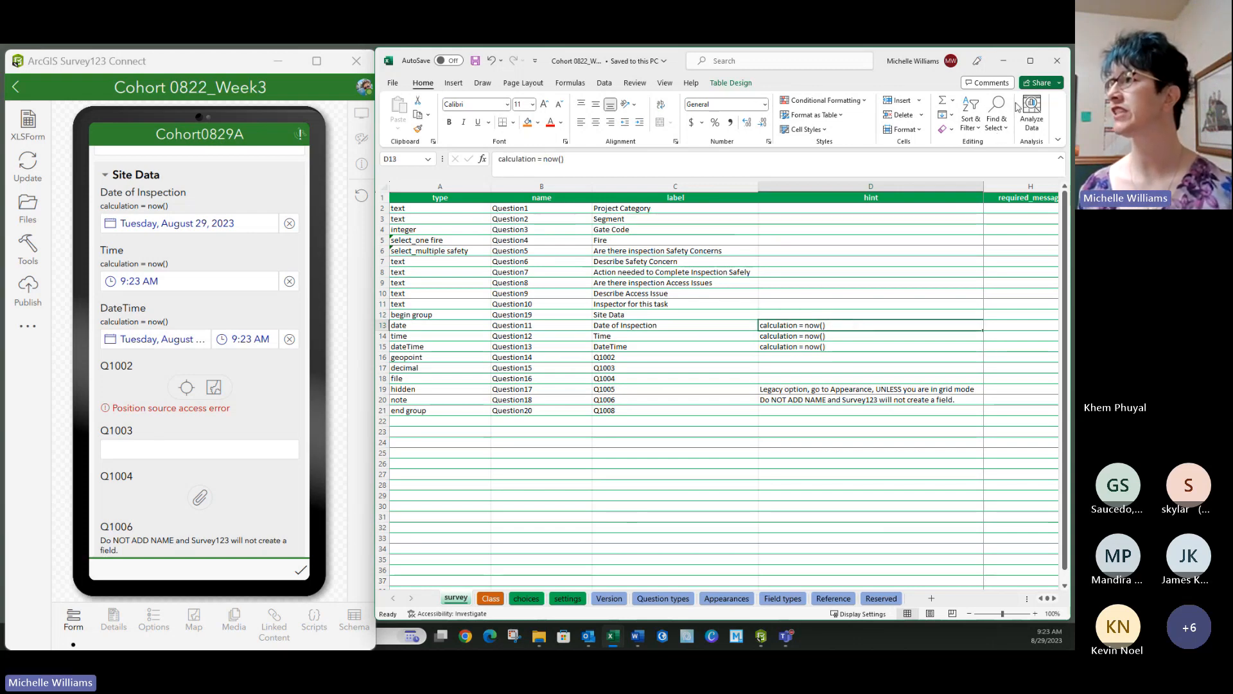
left_click(1031, 62)
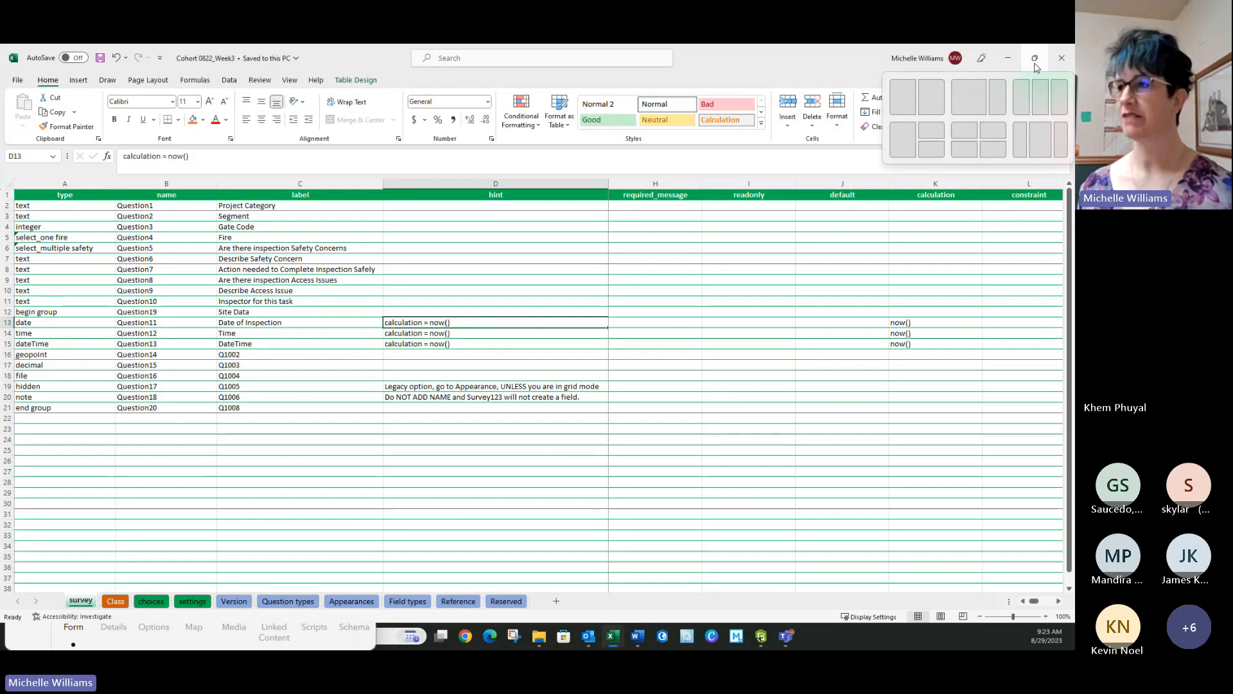
key("Right")
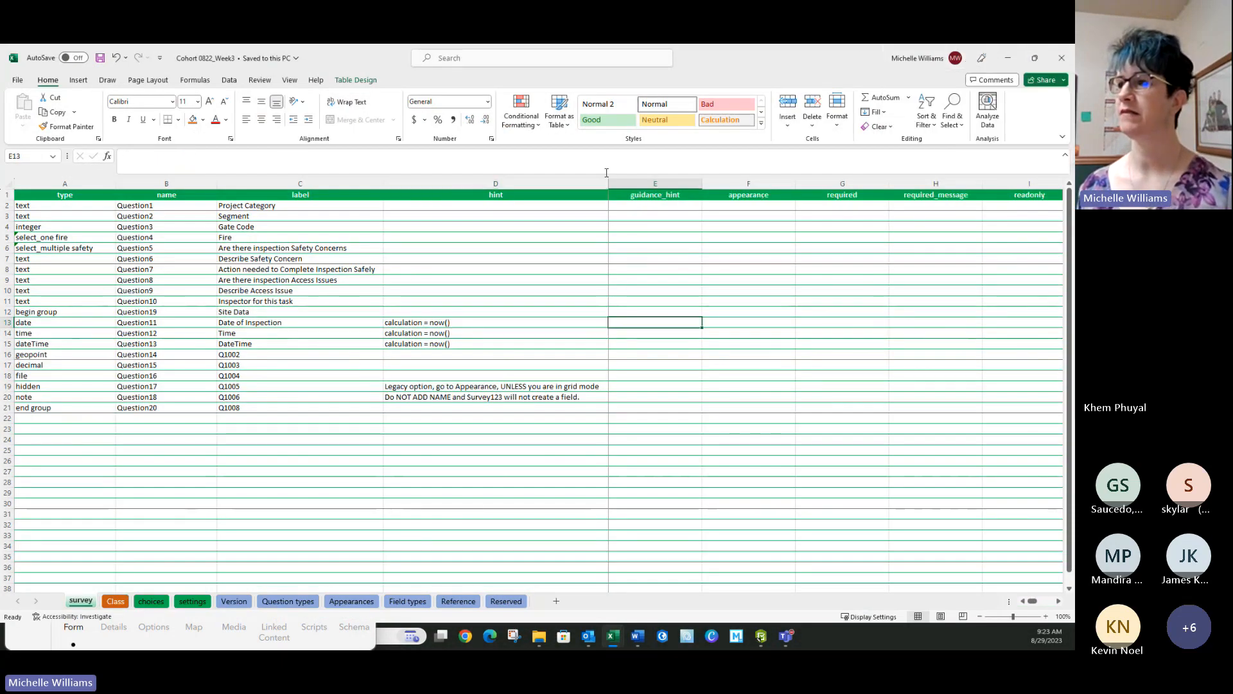
key("Right")
key("Right")
key("Right")
key("Right")
key("Right")
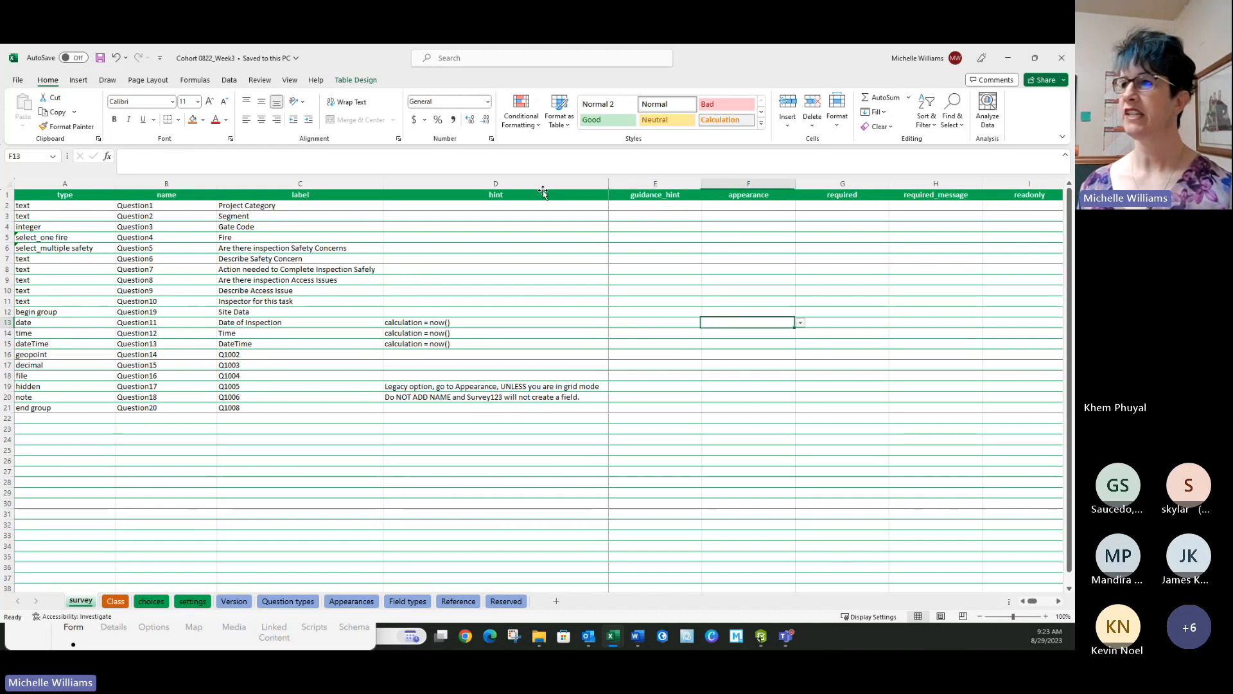
key("Right")
key("Right")
key("Right")
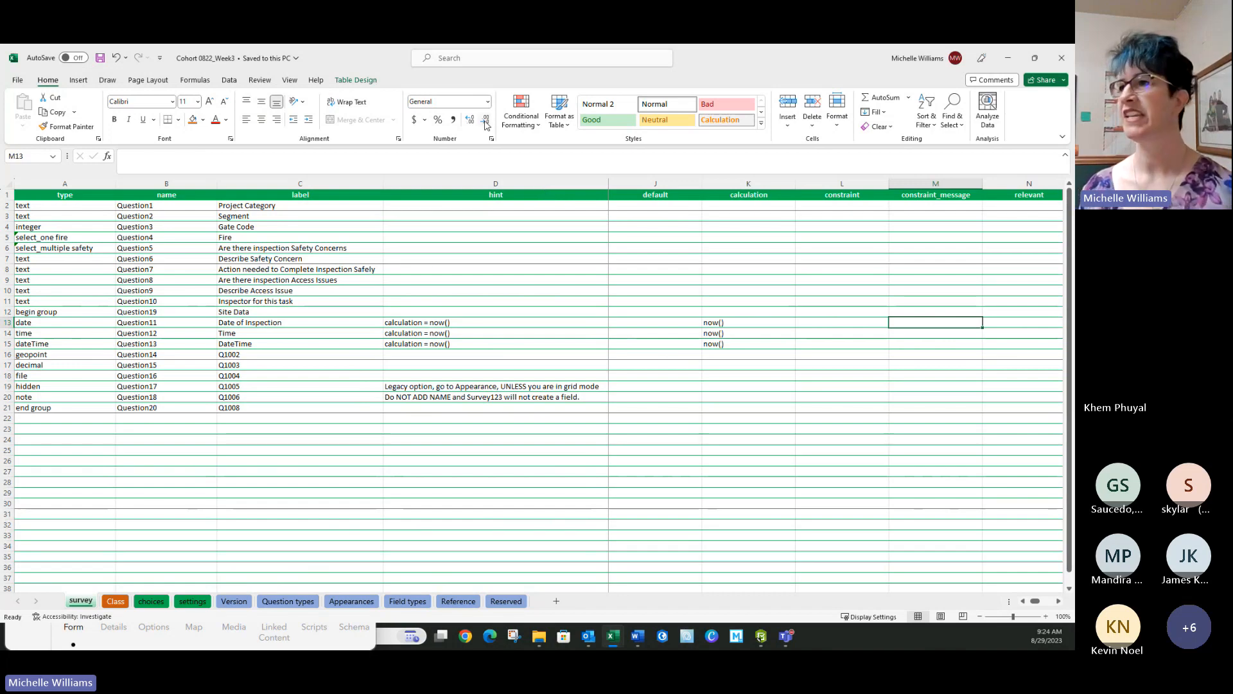
Refreeze the survey sheet at cell D2 so only the header row and the type, name and label columns stay fixed.
left_click(427, 207)
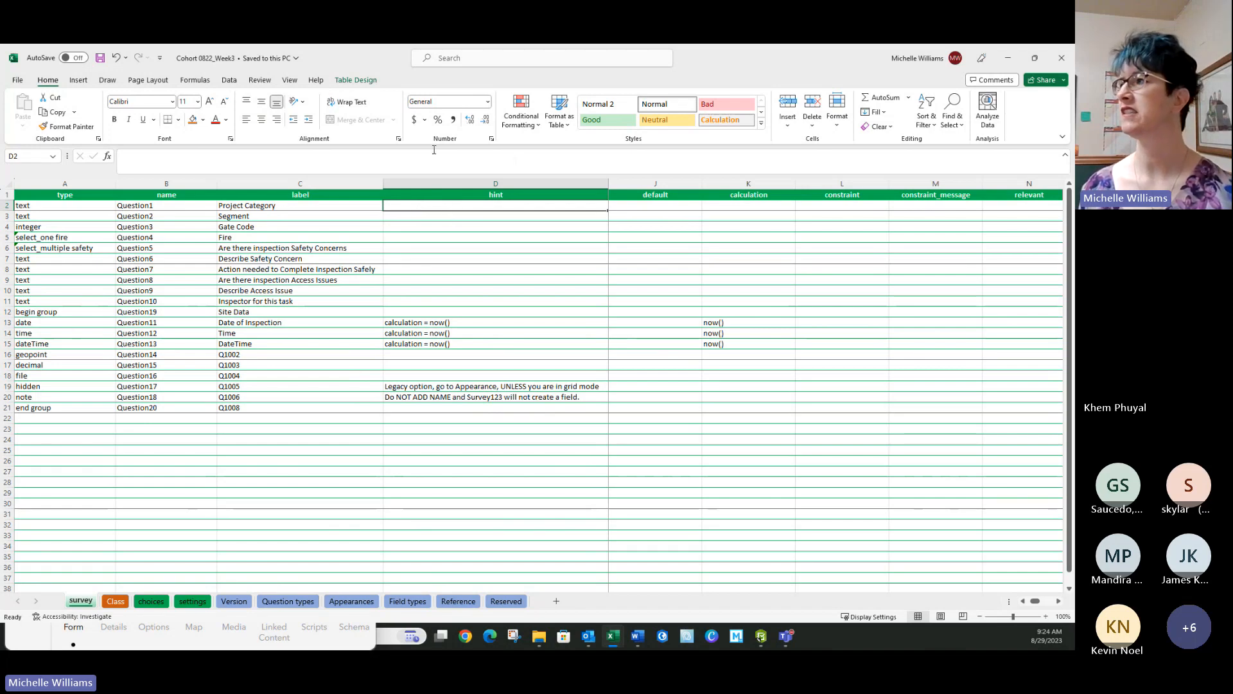
left_click(230, 81)
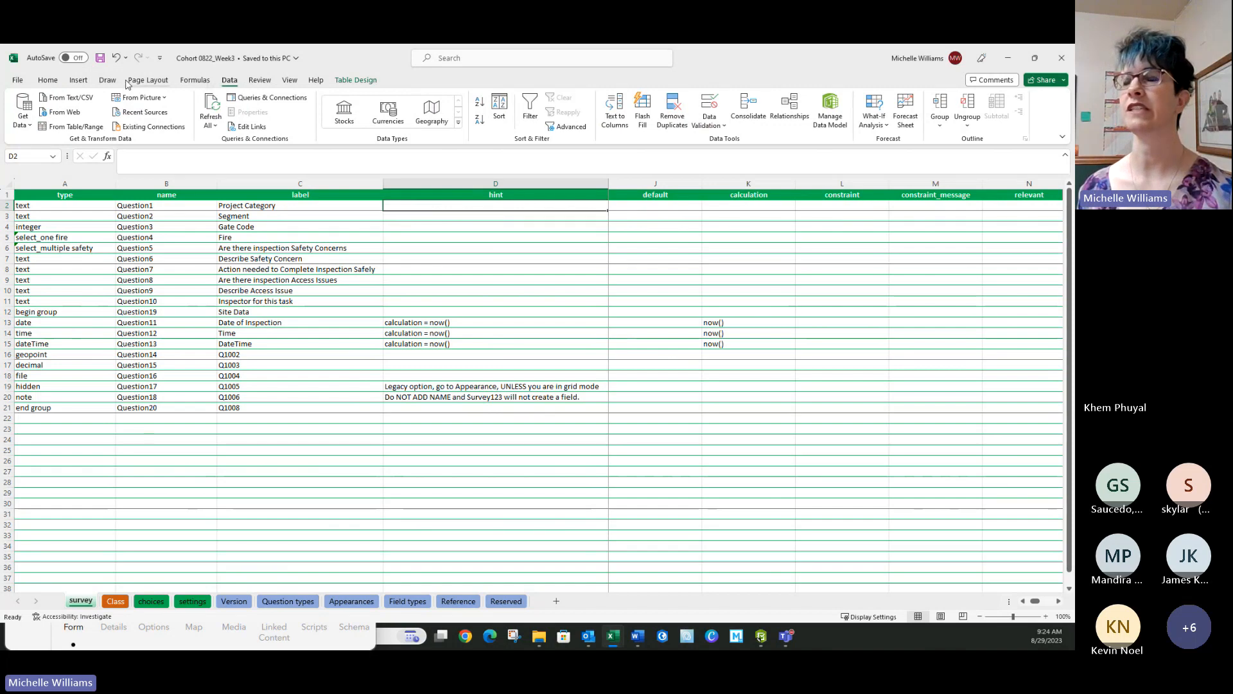
left_click(286, 81)
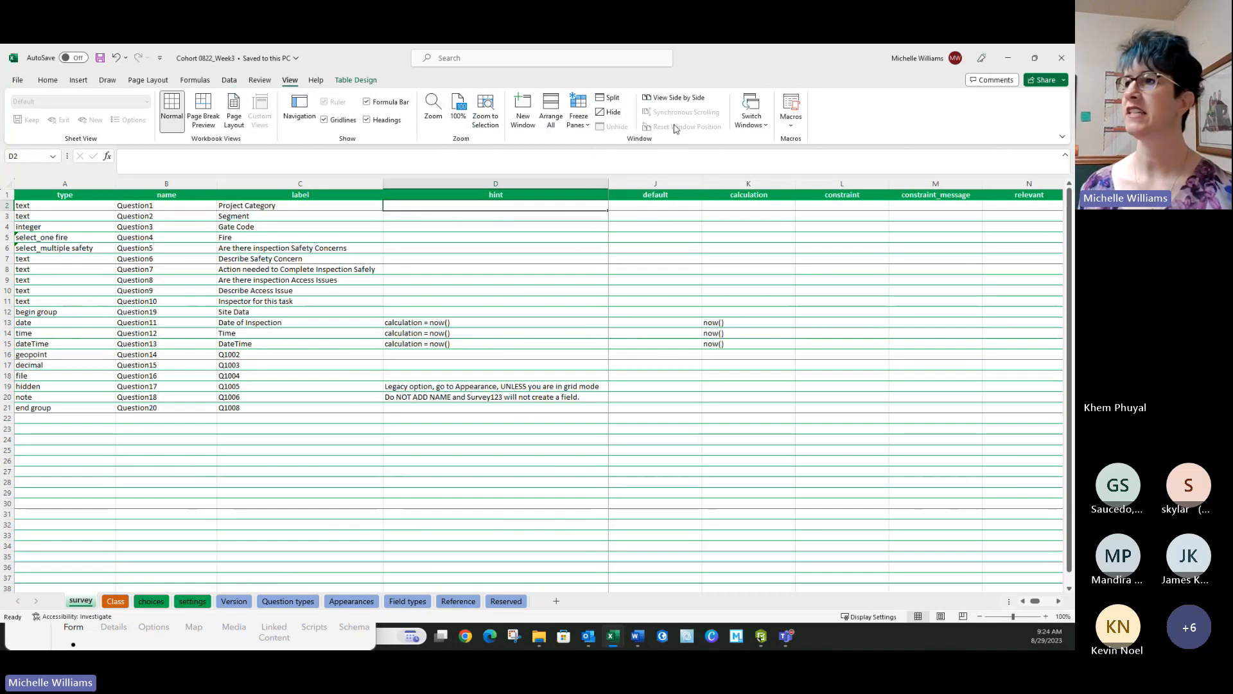
left_click(613, 97)
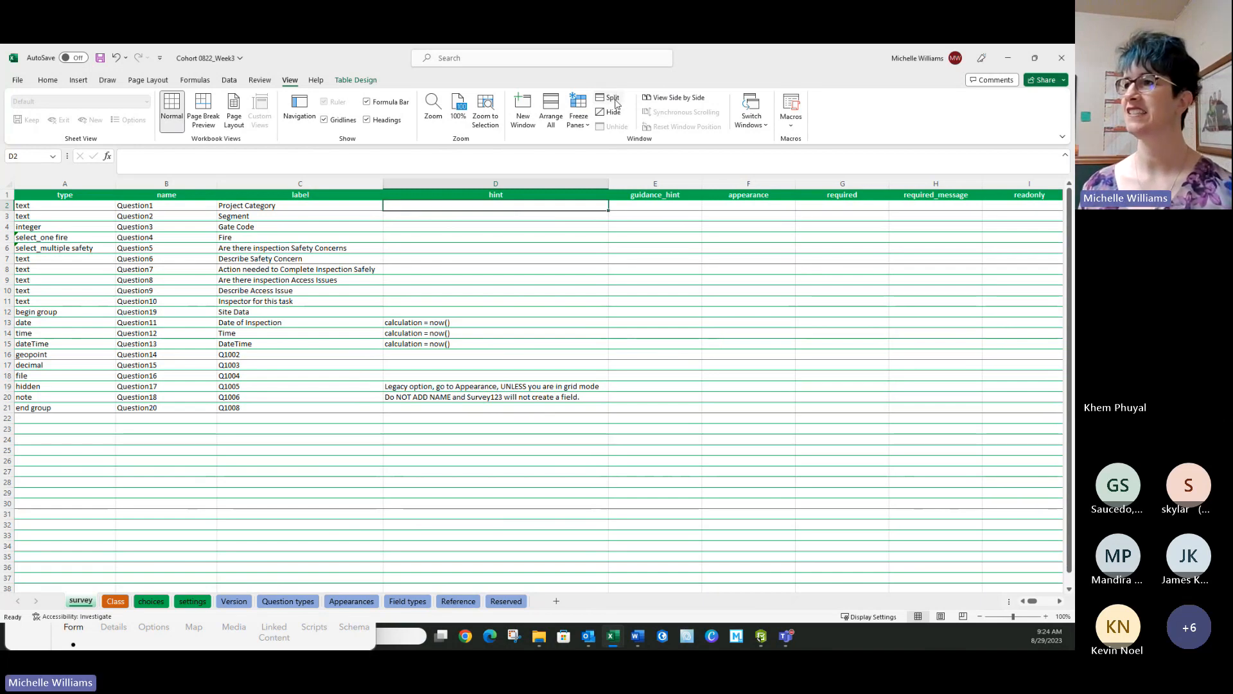
left_click(614, 100)
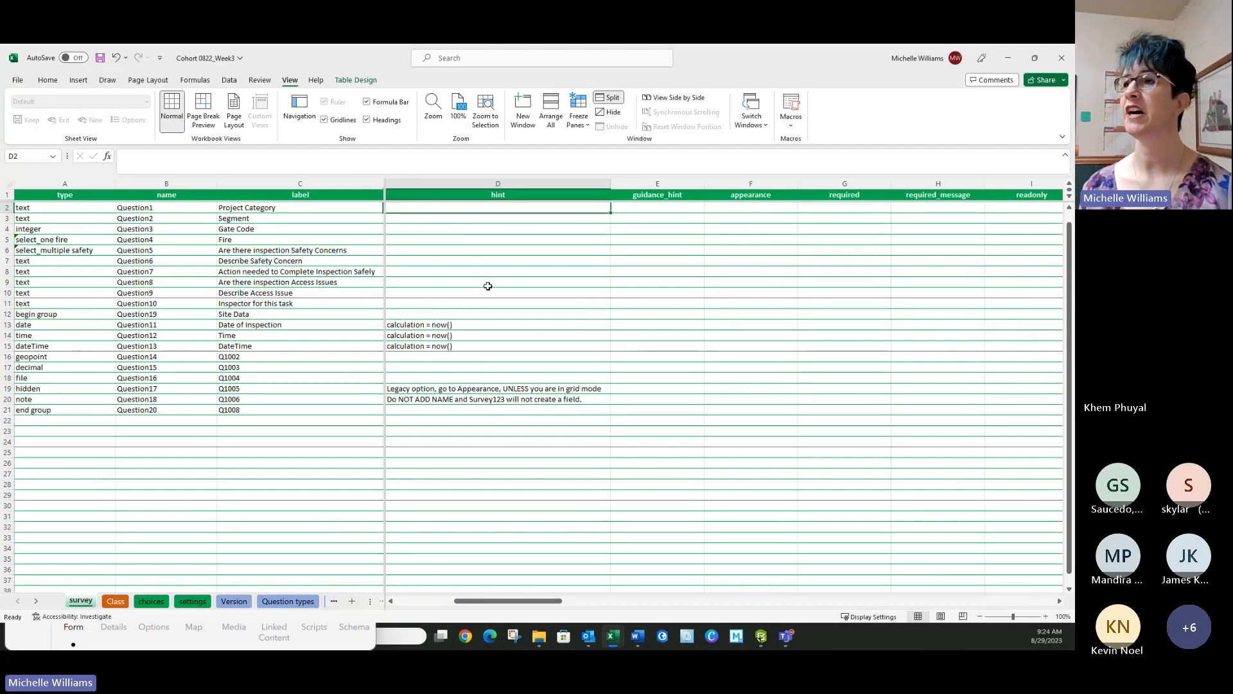
left_click(100, 58)
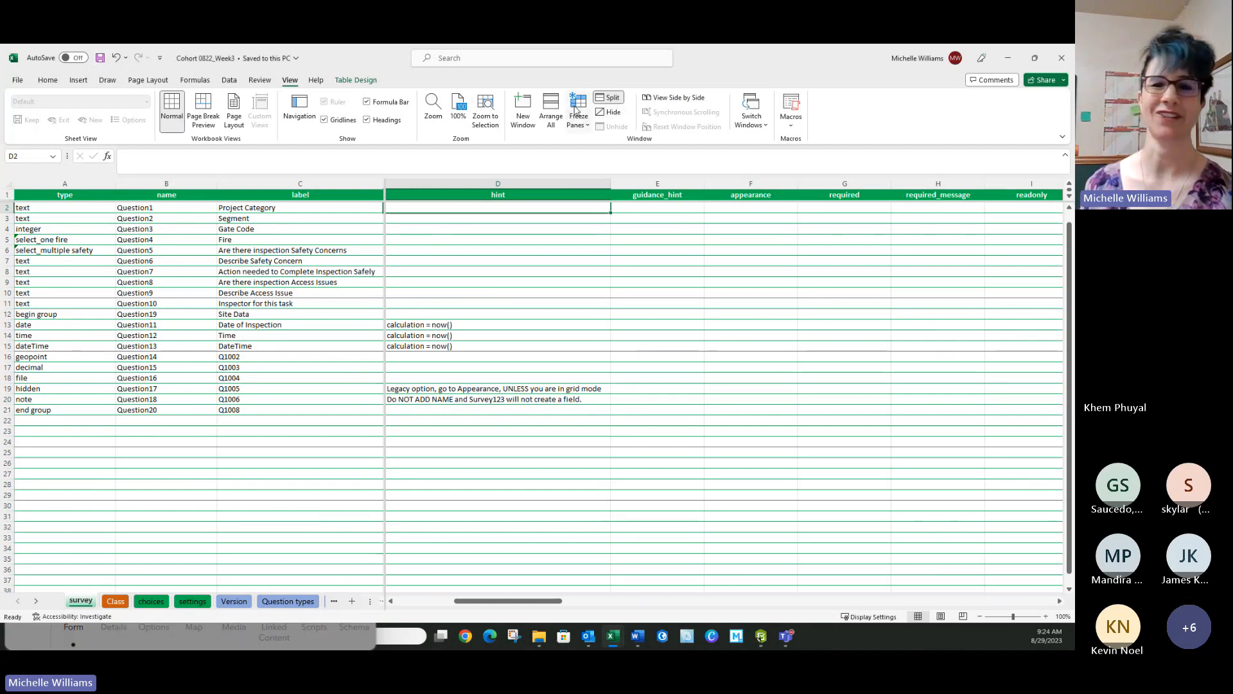
left_click(577, 112)
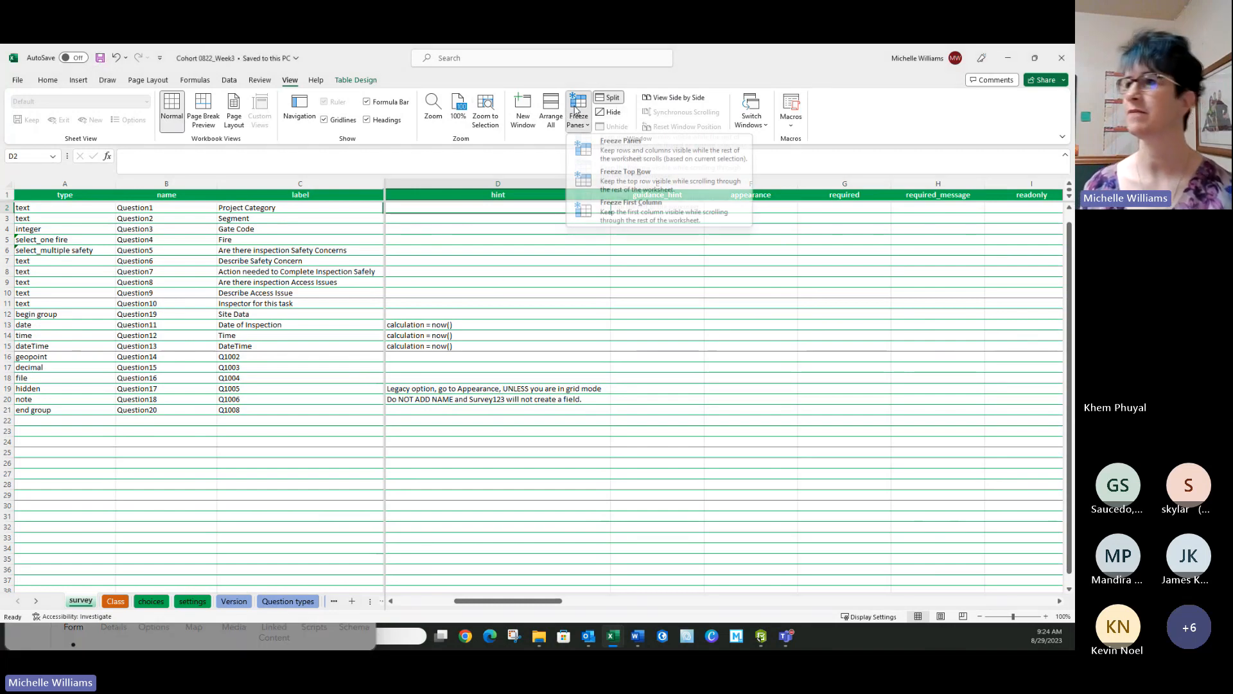
left_click(617, 154)
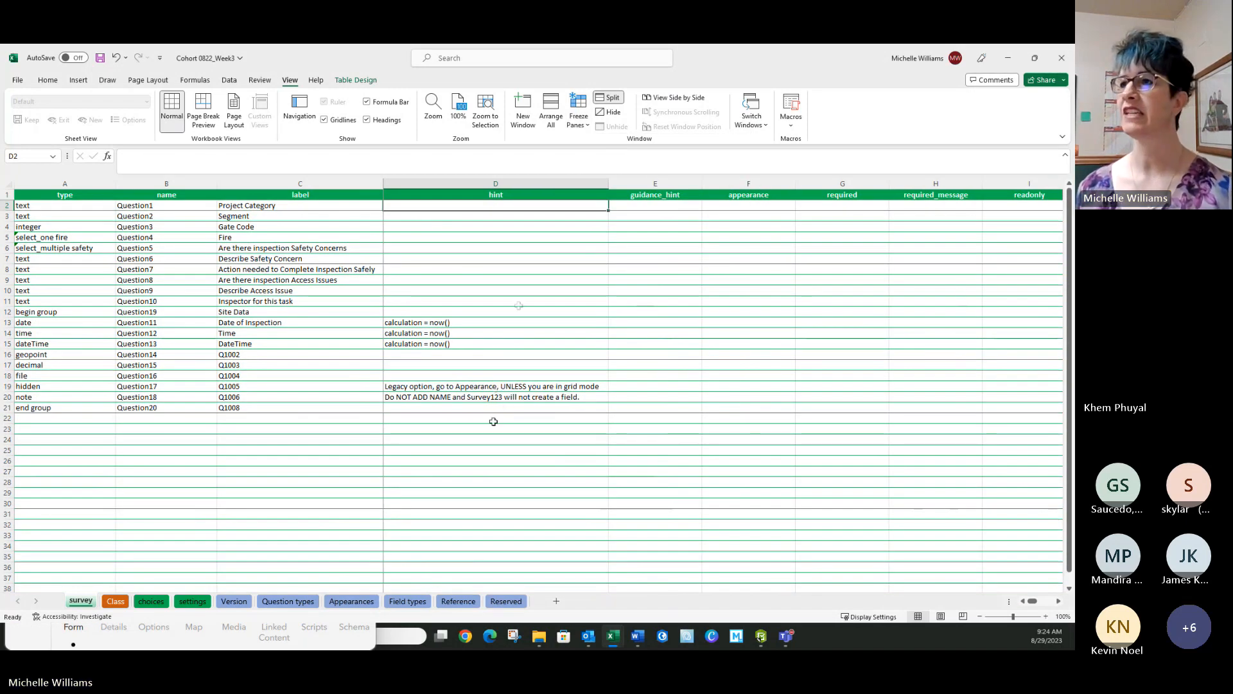
Check the frozen columns by examining the Date of Inspection row from the label column across to the media columns and back.
left_click(347, 207)
key("Down")
key("Down")
key("Down")
key("Down")
key("Down")
key("Down")
key("Down")
key("Down")
key("Down")
key("Down")
key("Down")
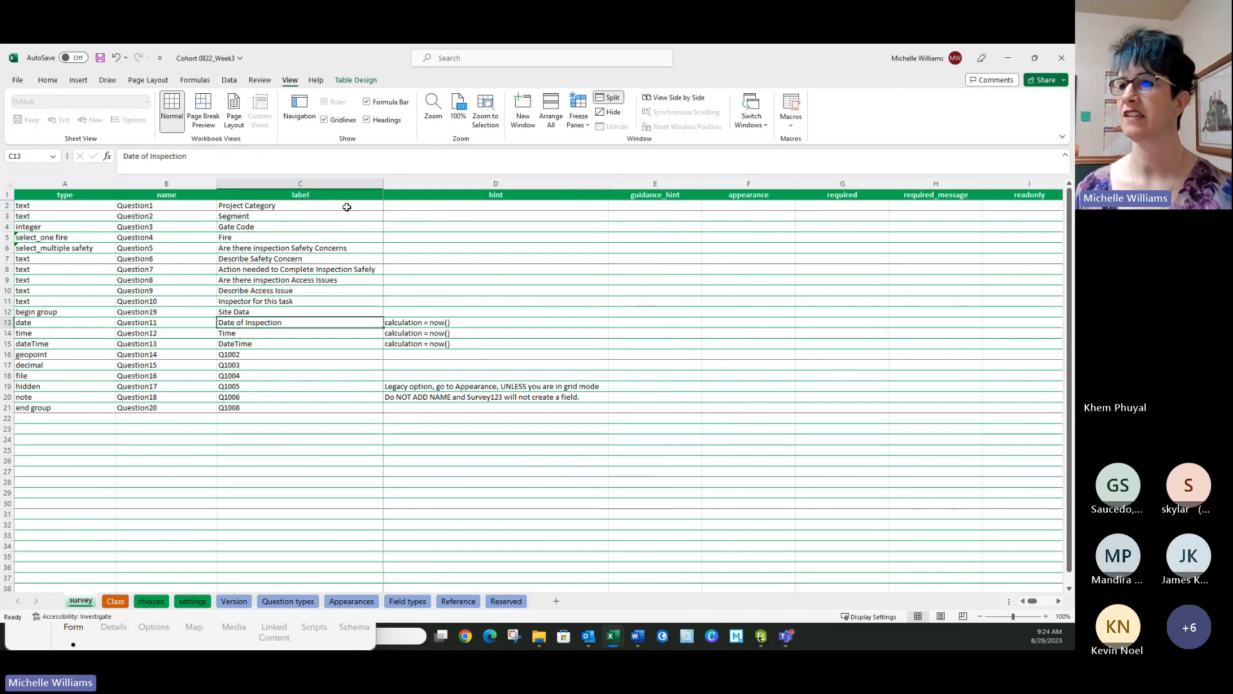
key("Right")
key("Right")
key("Right")
key("Right")
key("Right")
key("Right")
key("Right")
key("Right")
key("Right")
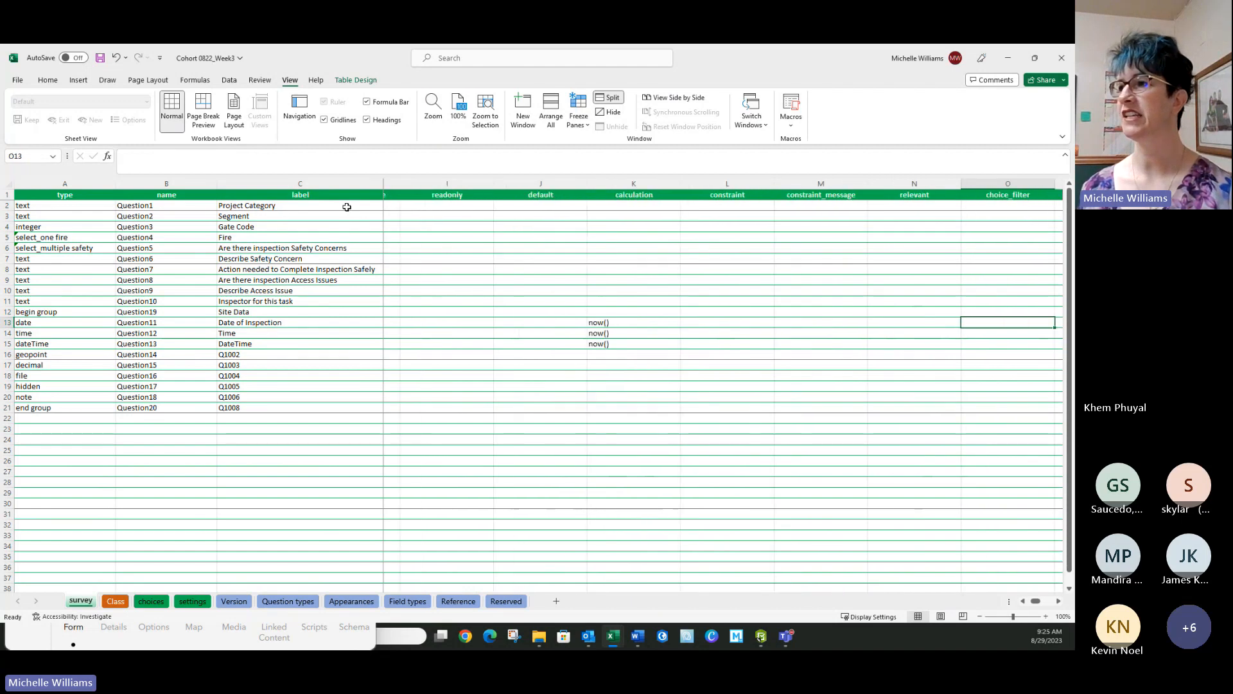
key("Left")
key("Left")
key("Left")
key("Left")
key("Left")
key("Left")
key("Left")
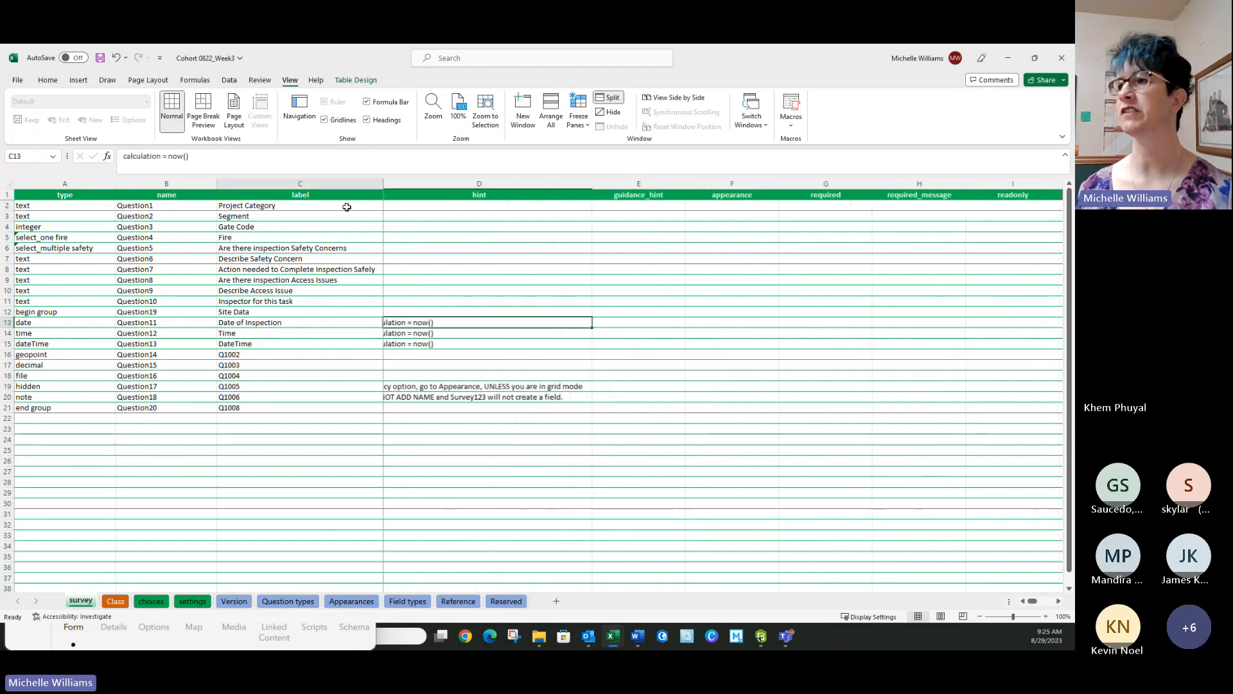
key("Right")
key("Right")
key("Right")
key("Right")
key("Right")
key("Right")
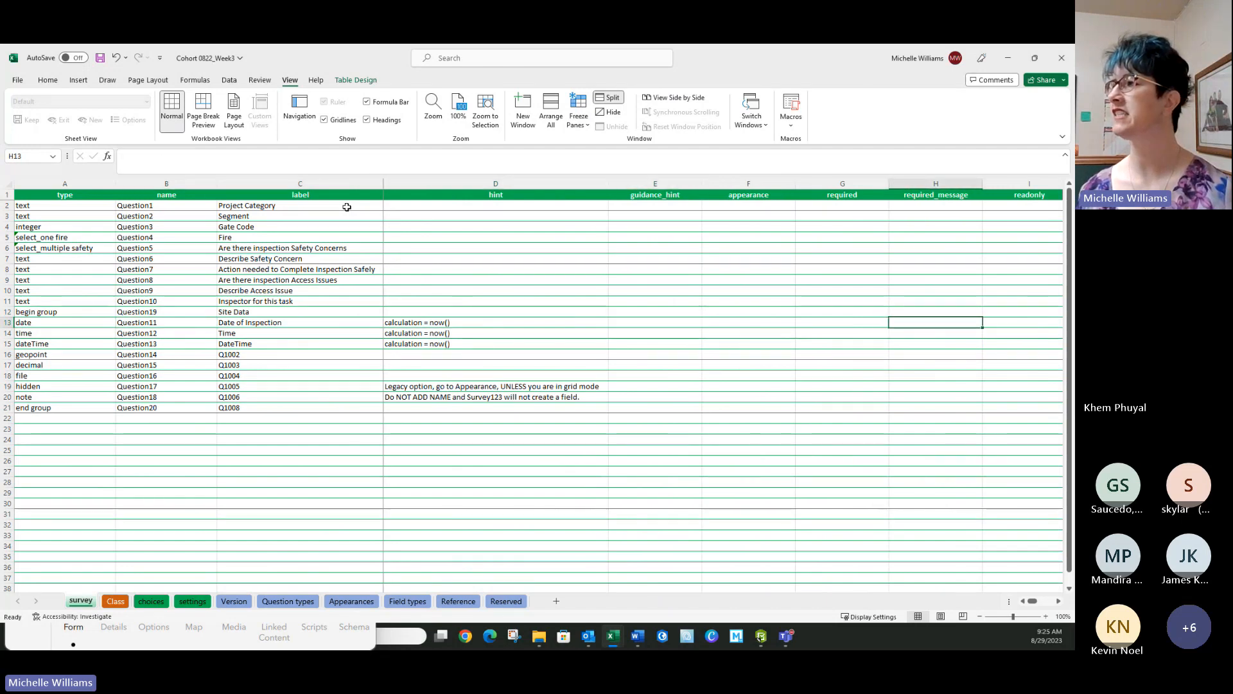
key("Right")
key("Right")
key("Right")
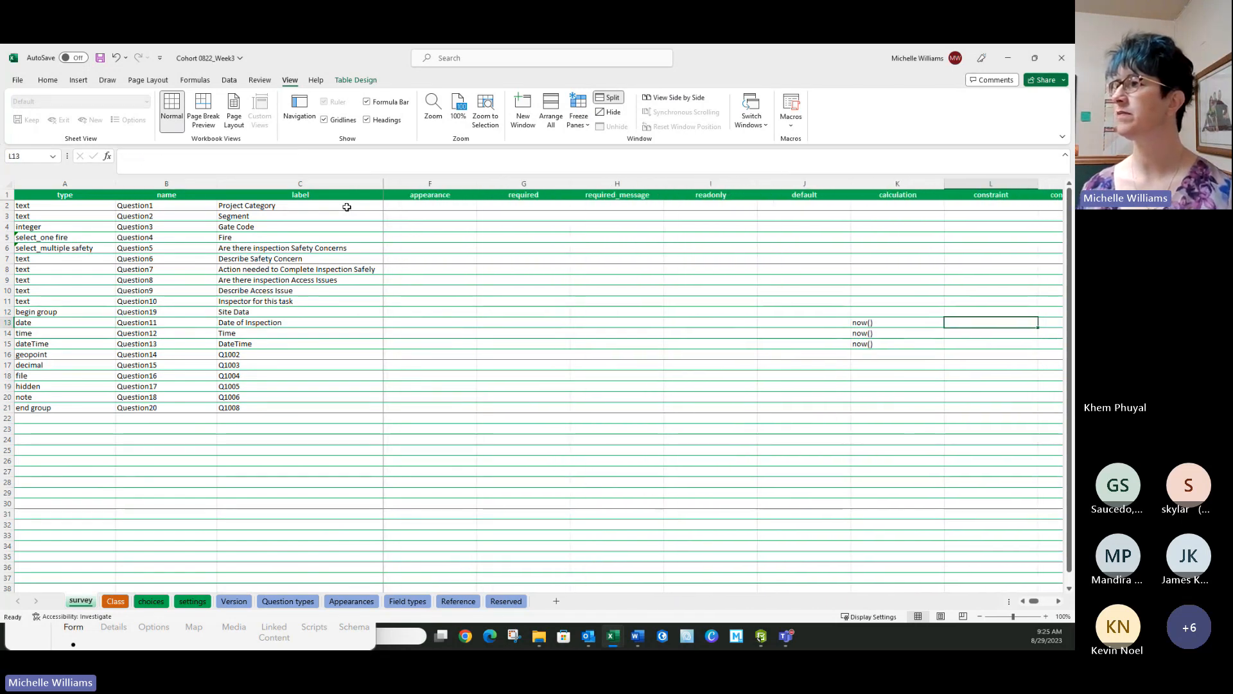
key("Right")
key("Right")
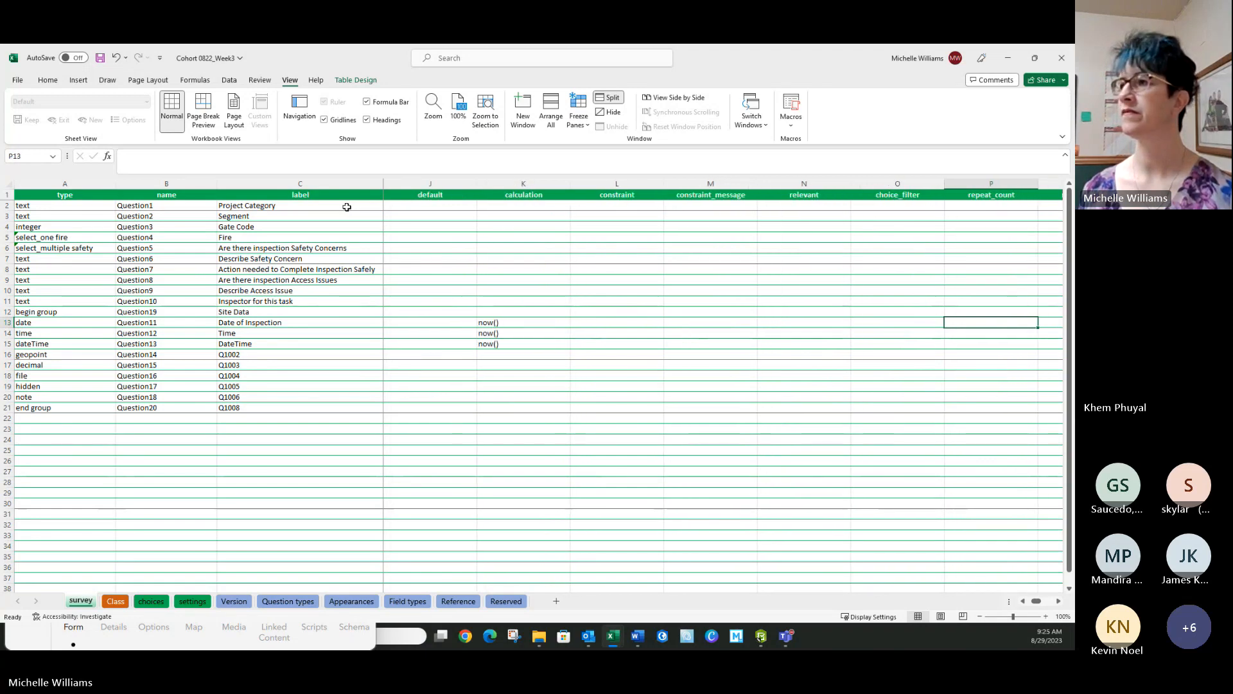
key("Right")
key("Right")
Set readonly to yes for the date, time and dateTime questions in rows 13 to 15.
key("Left")
key("Left")
key("Left")
key("Left")
key("Left")
key("Left")
key("Left")
key("Left")
key("Left")
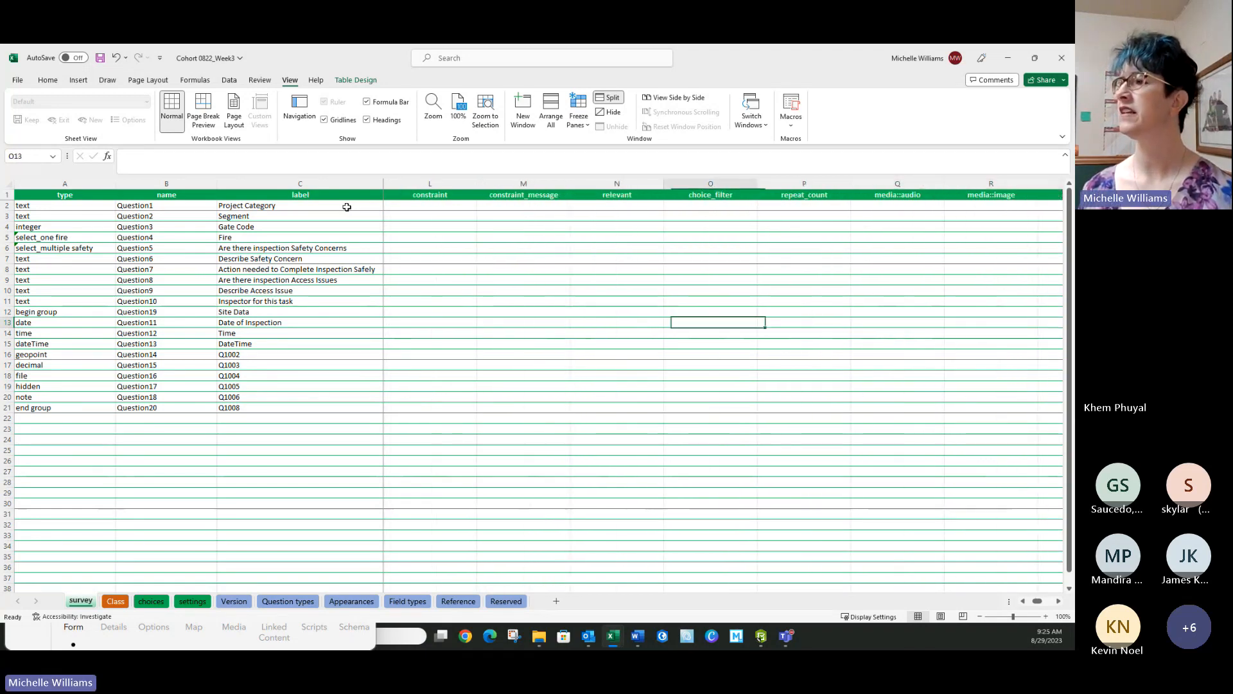
key("Left")
key("Right")
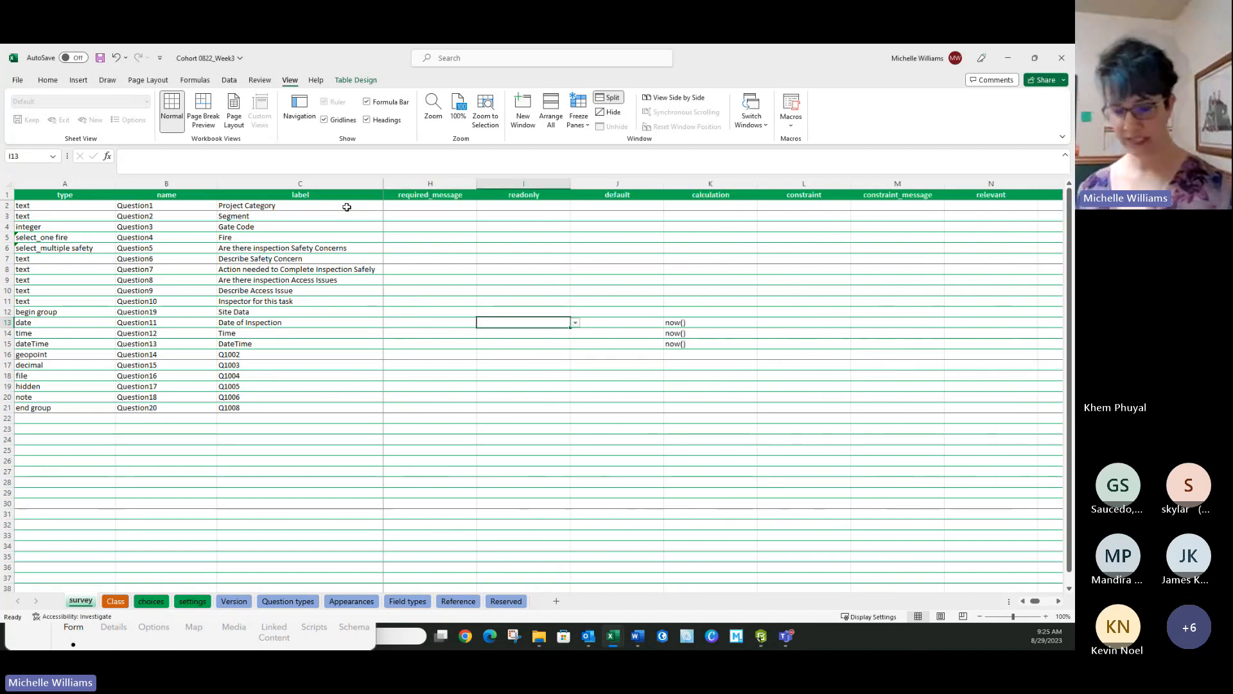
left_click(575, 324)
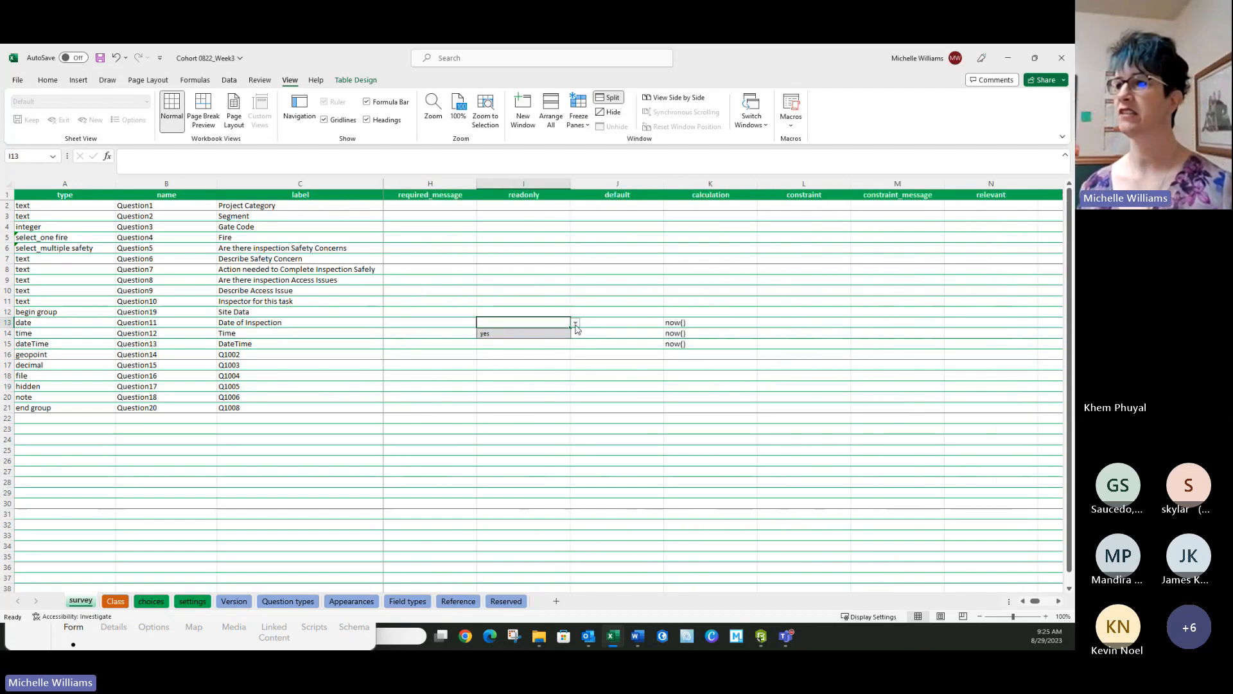
left_click(499, 333)
left_click_drag(570, 328, 566, 347)
left_click(514, 386)
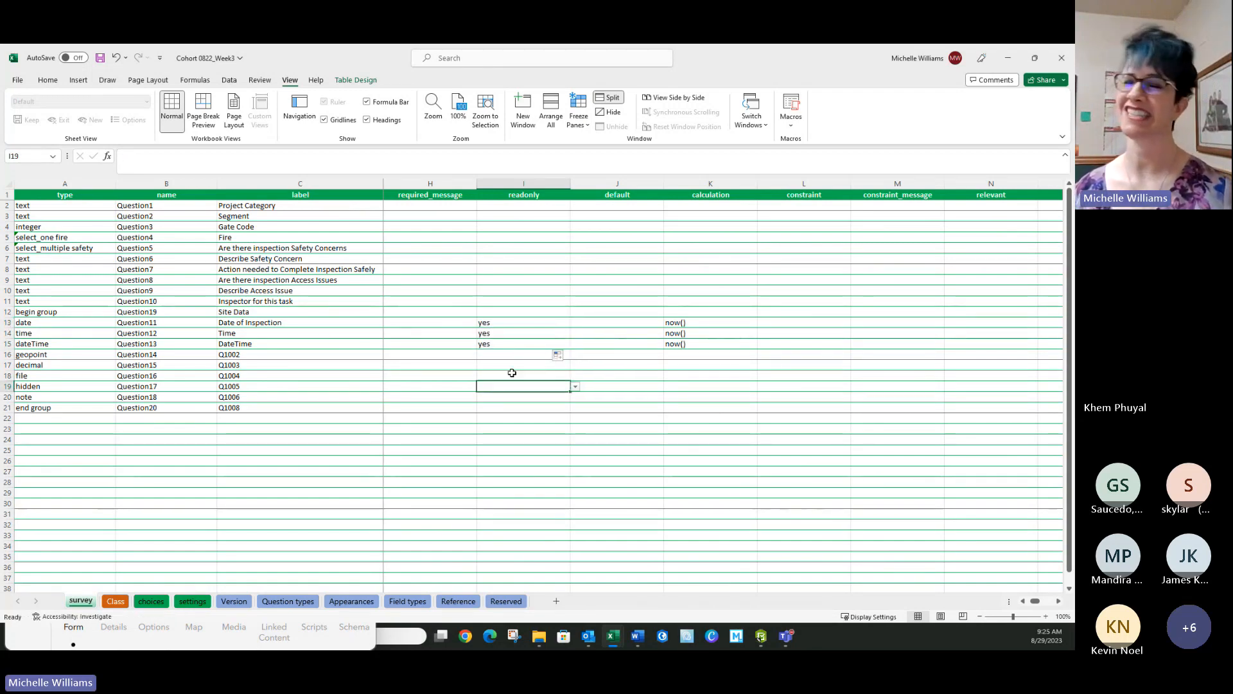
Save the workbook and check the read-only date, time and dateTime questions in the Survey123 Connect form preview.
left_click(101, 58)
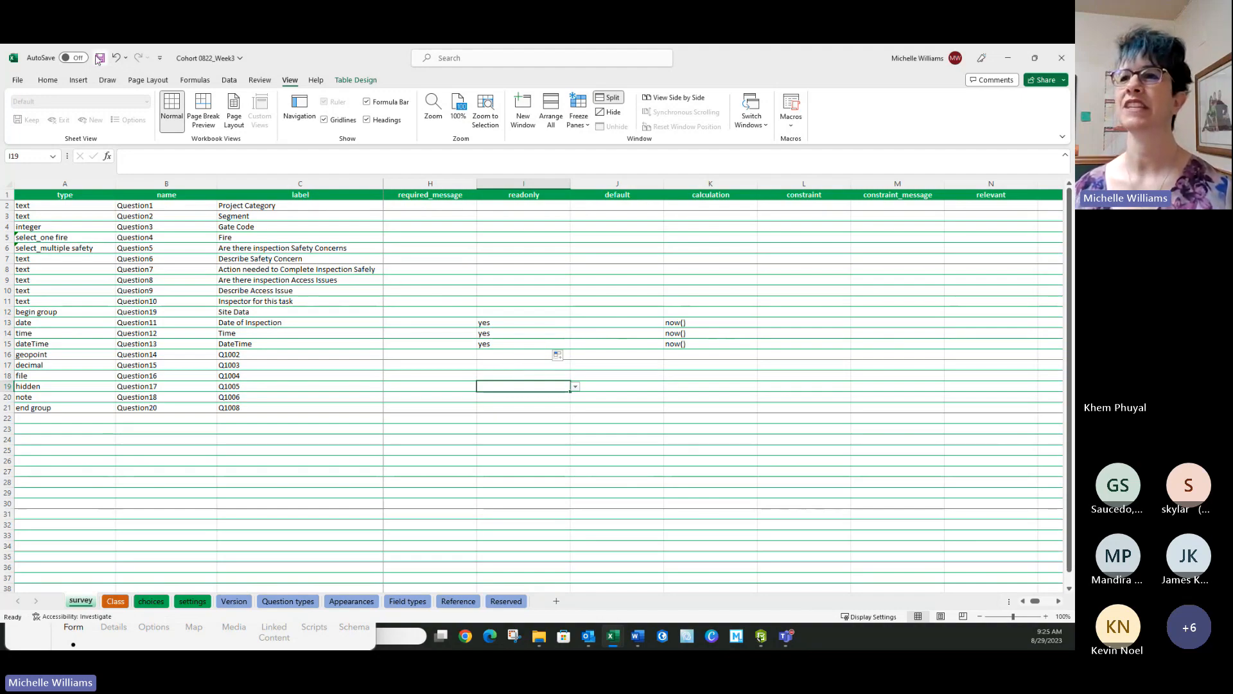
left_click(1034, 58)
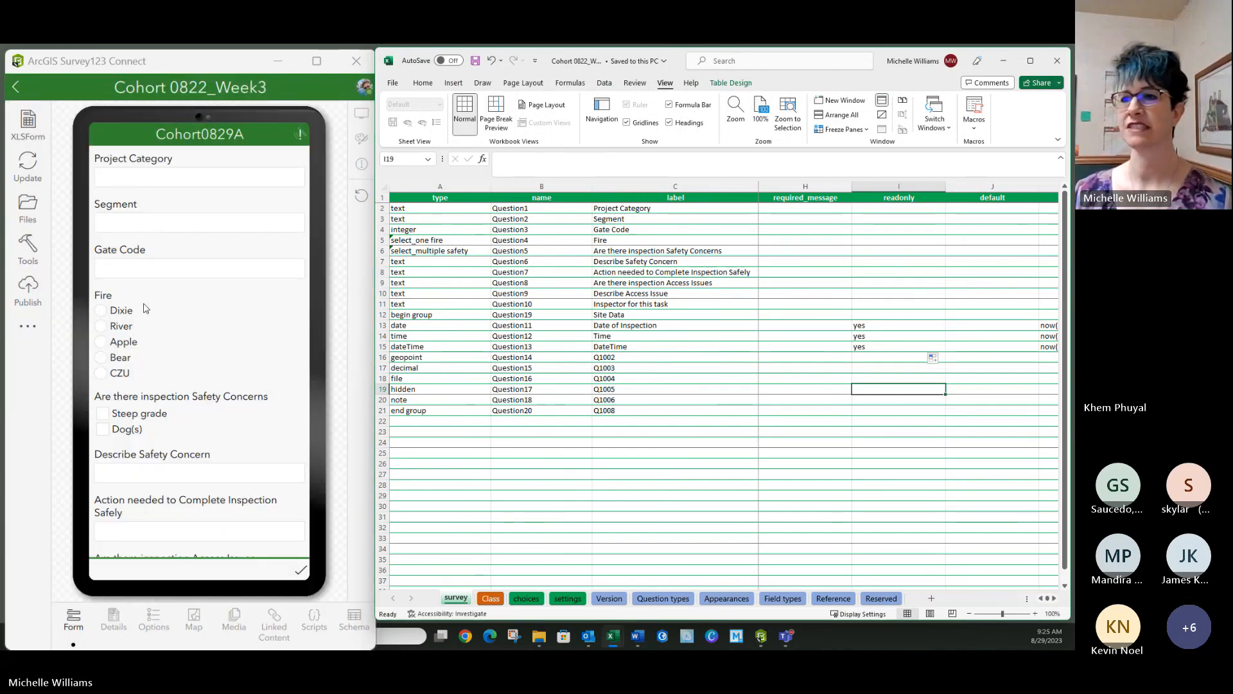
scroll(142, 309, "down", 6)
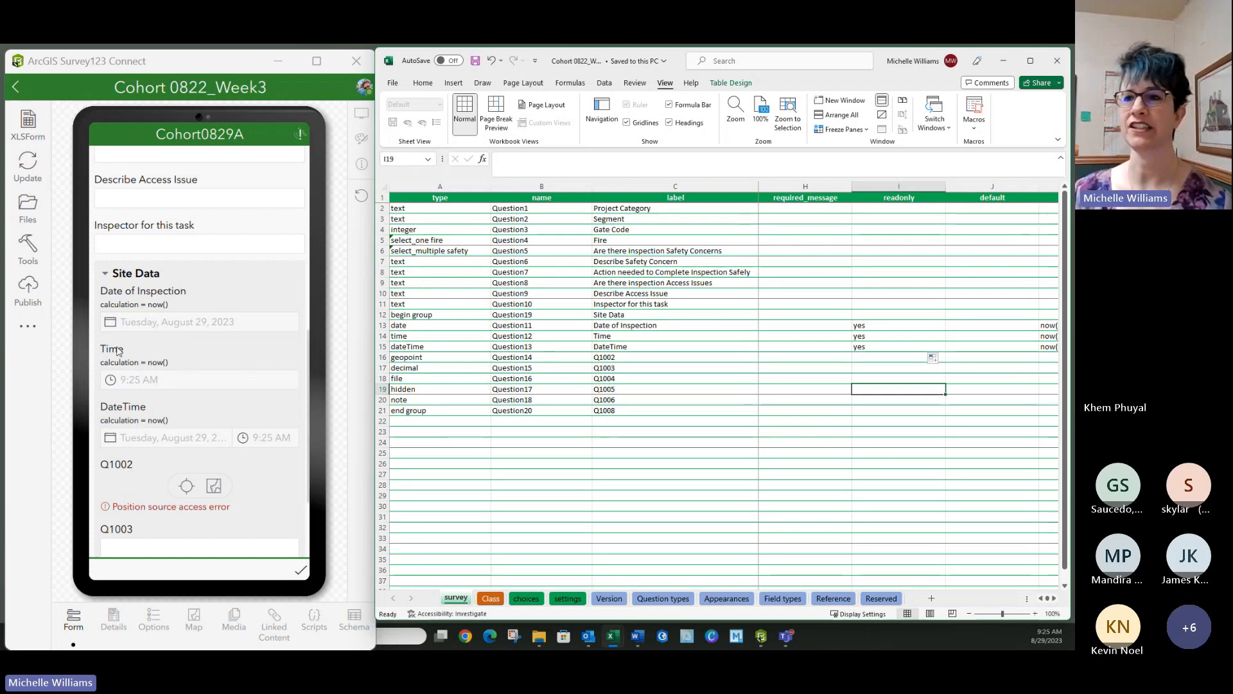
left_click(618, 536)
left_click(476, 60)
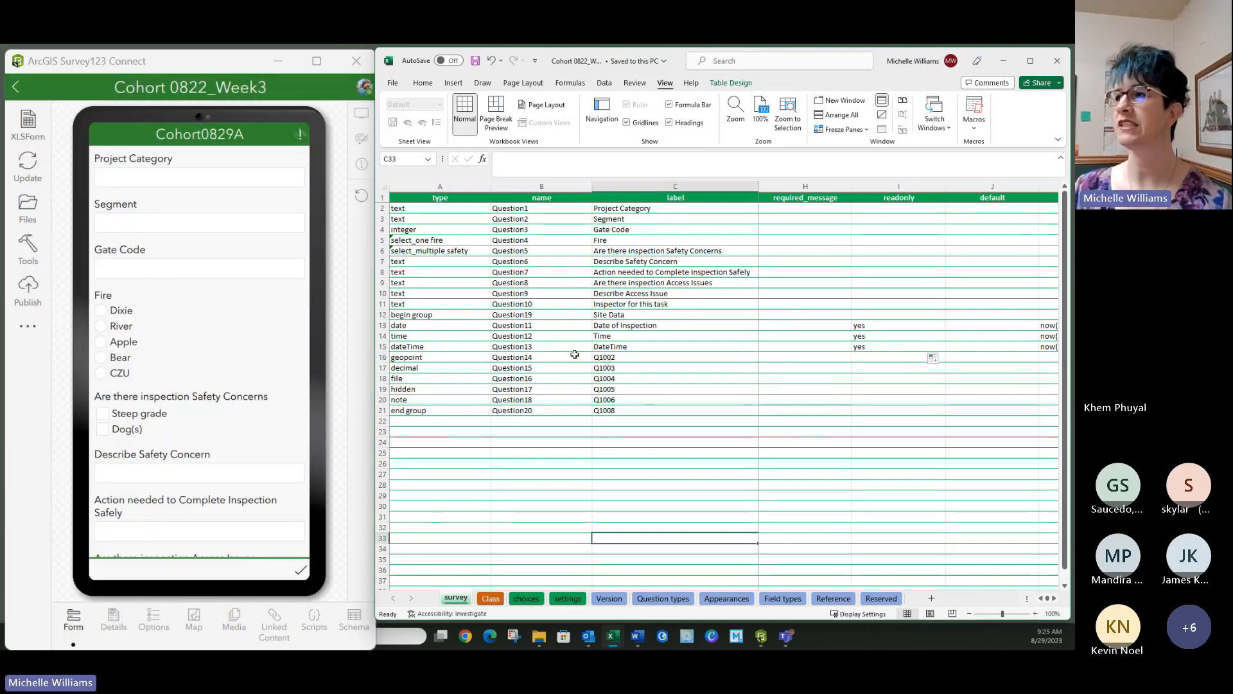
Test the geopoint question Q1002 in the form preview by setting its map location at about 34°4'N 117°12'W.
left_click(607, 357)
scroll(224, 408, "down", 10)
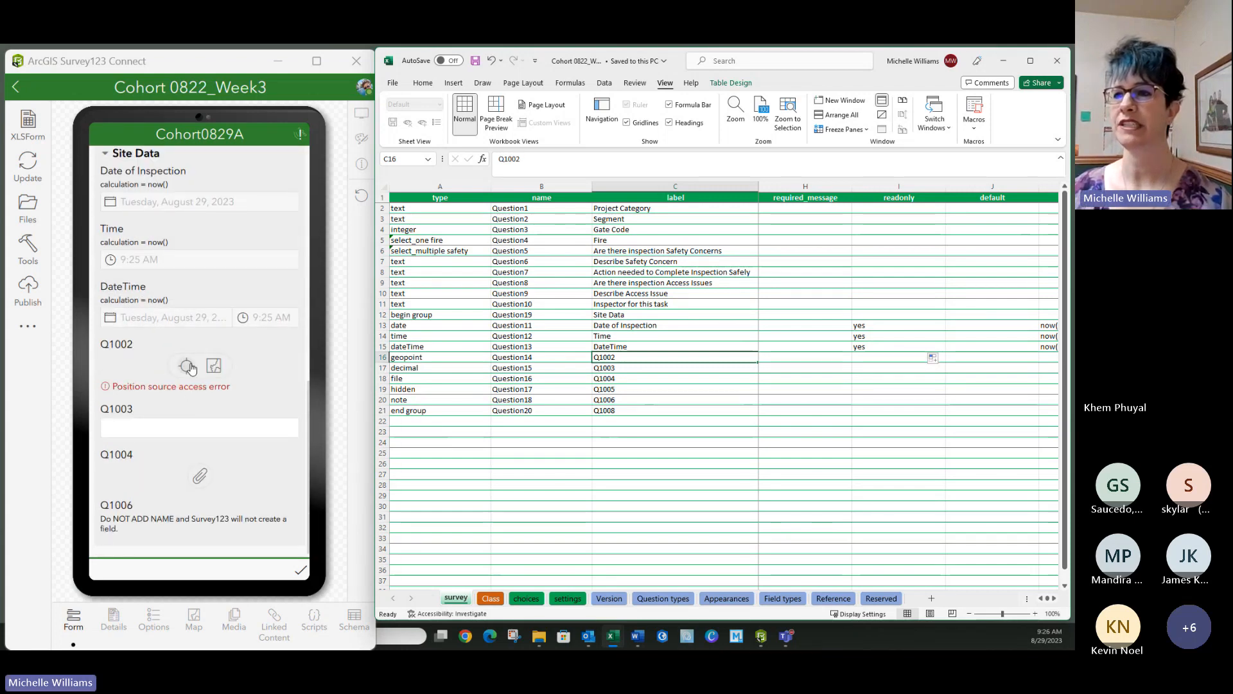
left_click(187, 367)
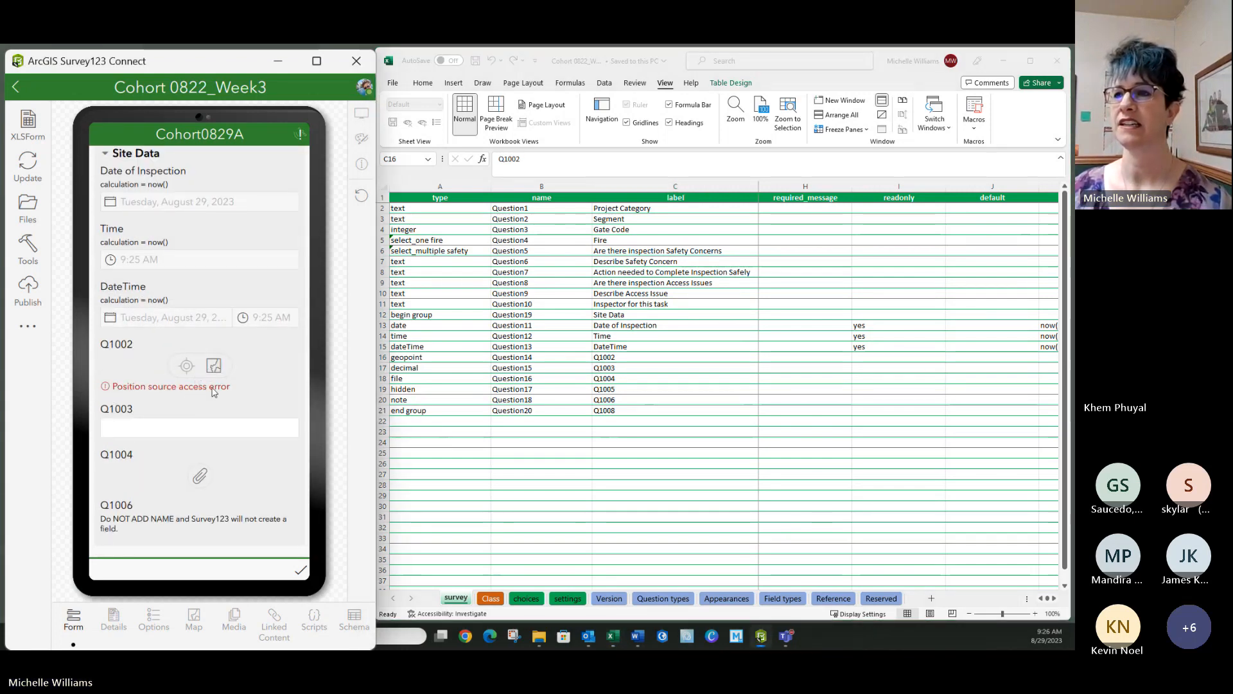
left_click(214, 366)
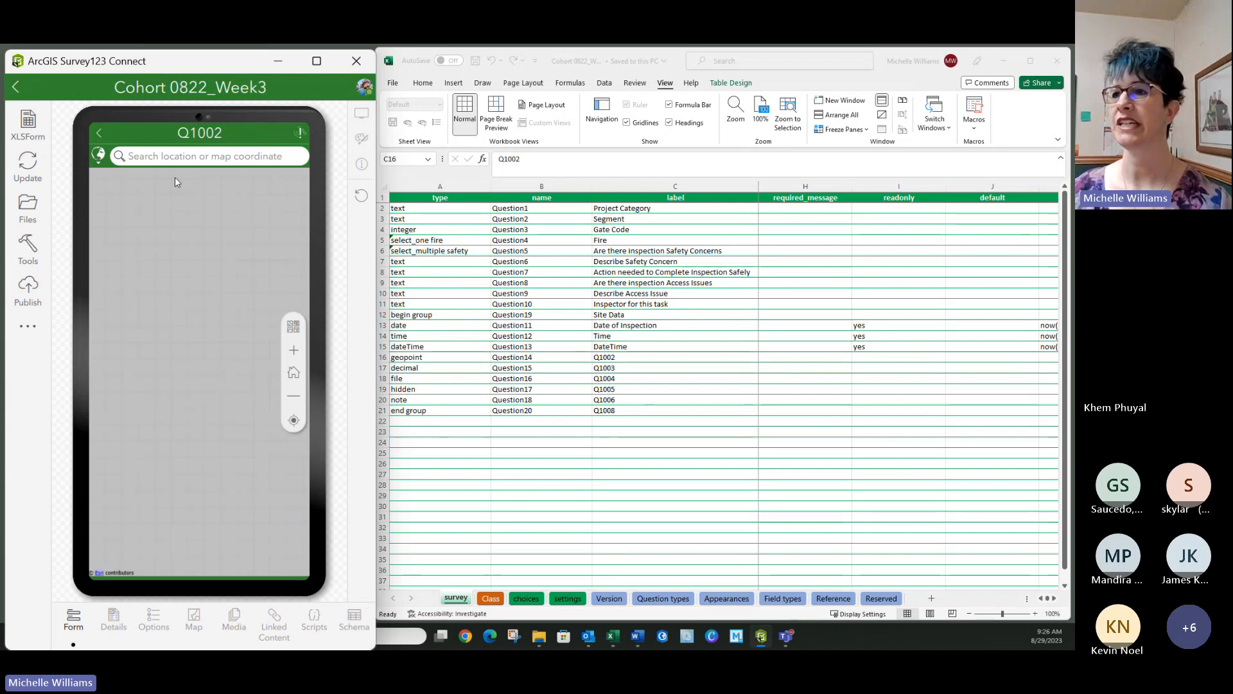
left_click_drag(203, 249, 206, 368)
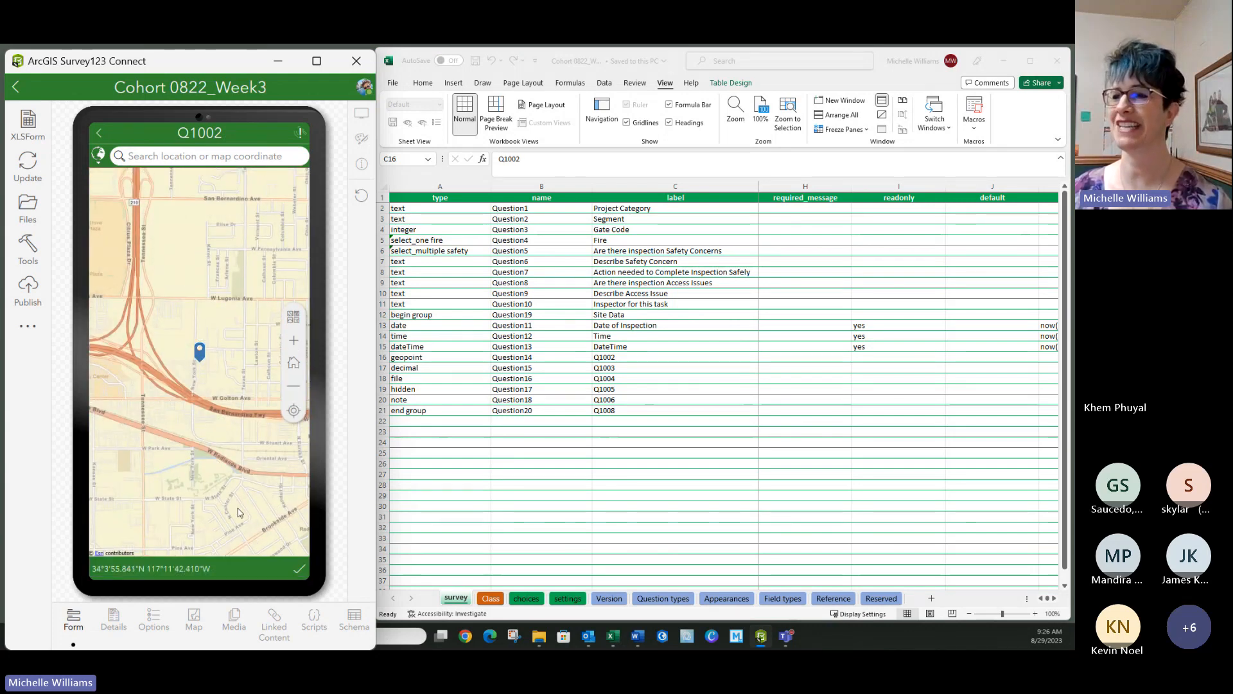
left_click(300, 569)
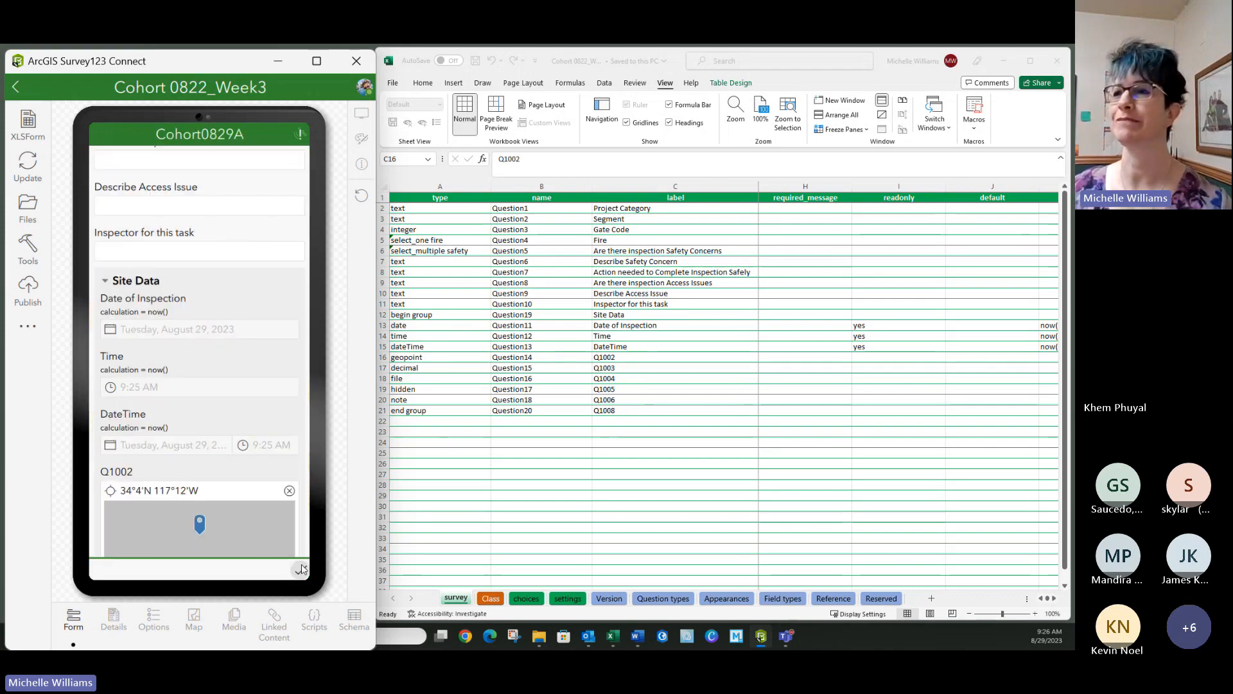
scroll(206, 410, "down", 2)
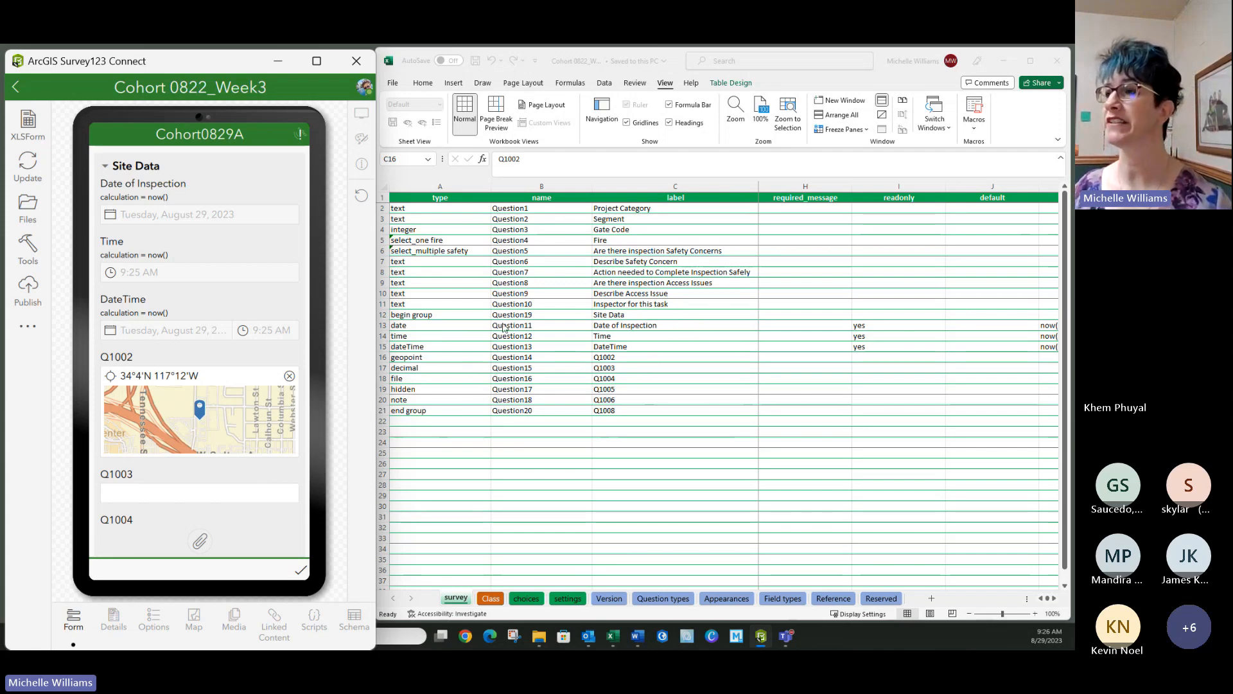
Set required to yes for the geopoint question in row 16.
left_click(640, 358)
key("Right")
key("Right")
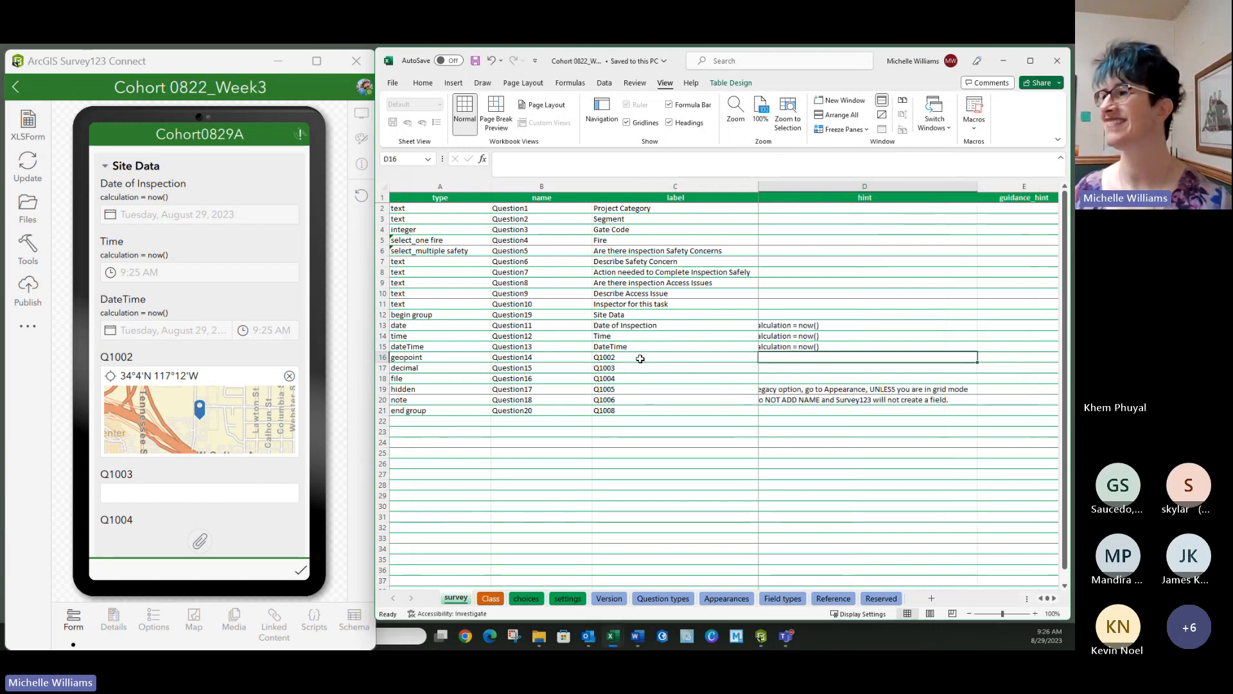
key("Right")
key("Right")
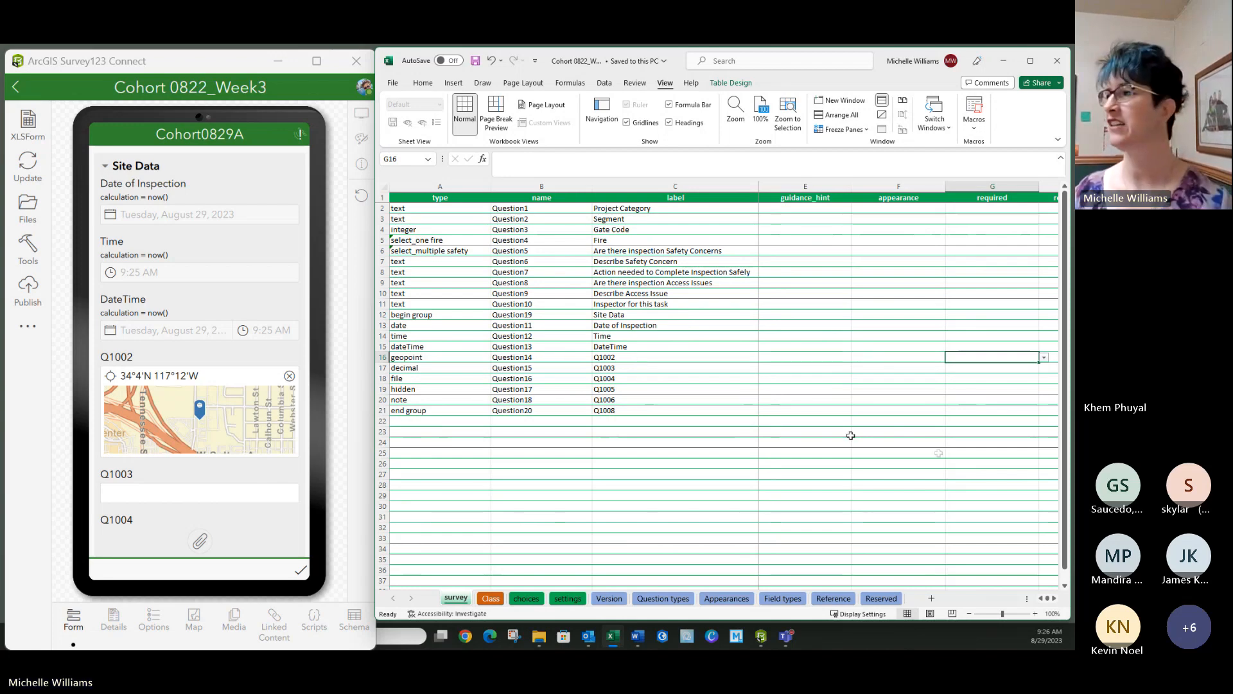
left_click(1045, 359)
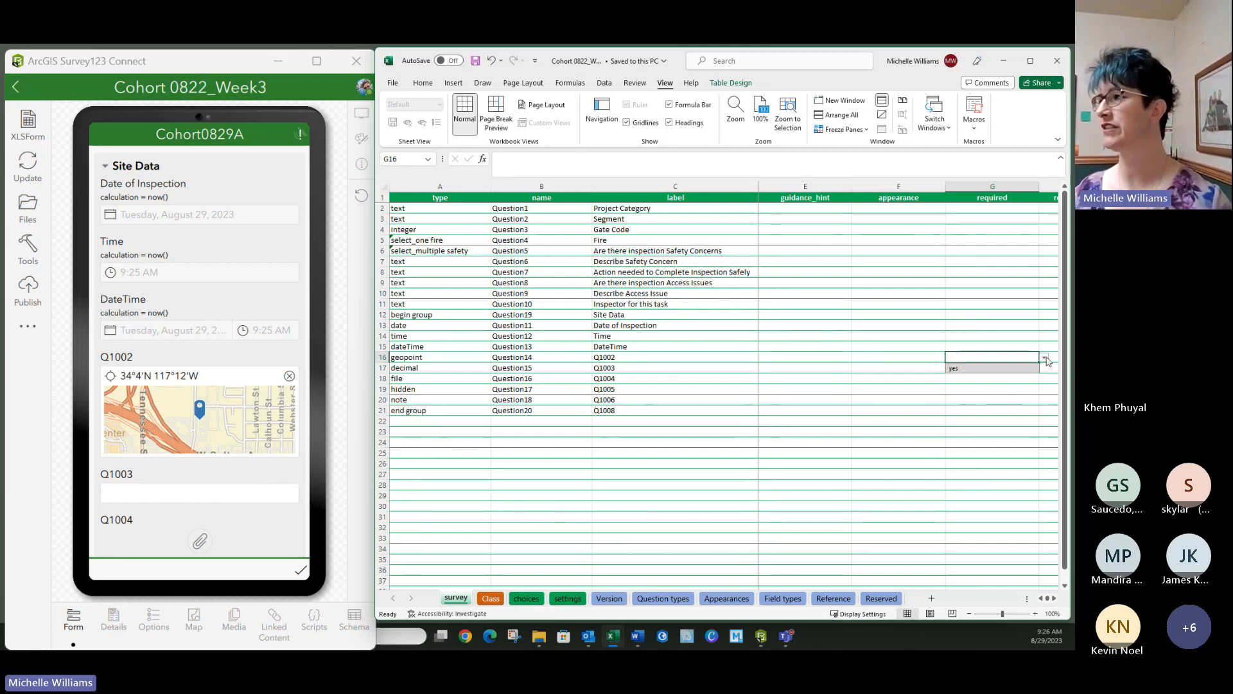
left_click(953, 368)
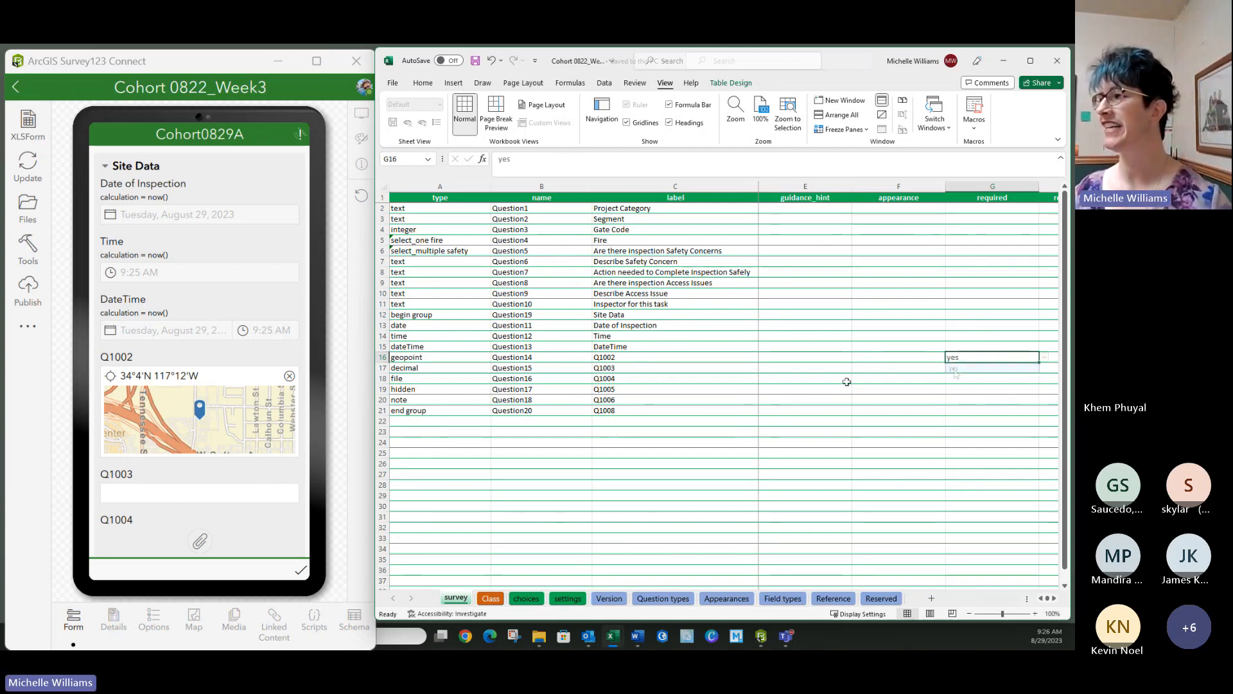
Save the workbook and check the required geopoint question Q1002 in the Survey123 Connect form preview, trying its current-location option.
left_click(680, 389)
left_click(475, 61)
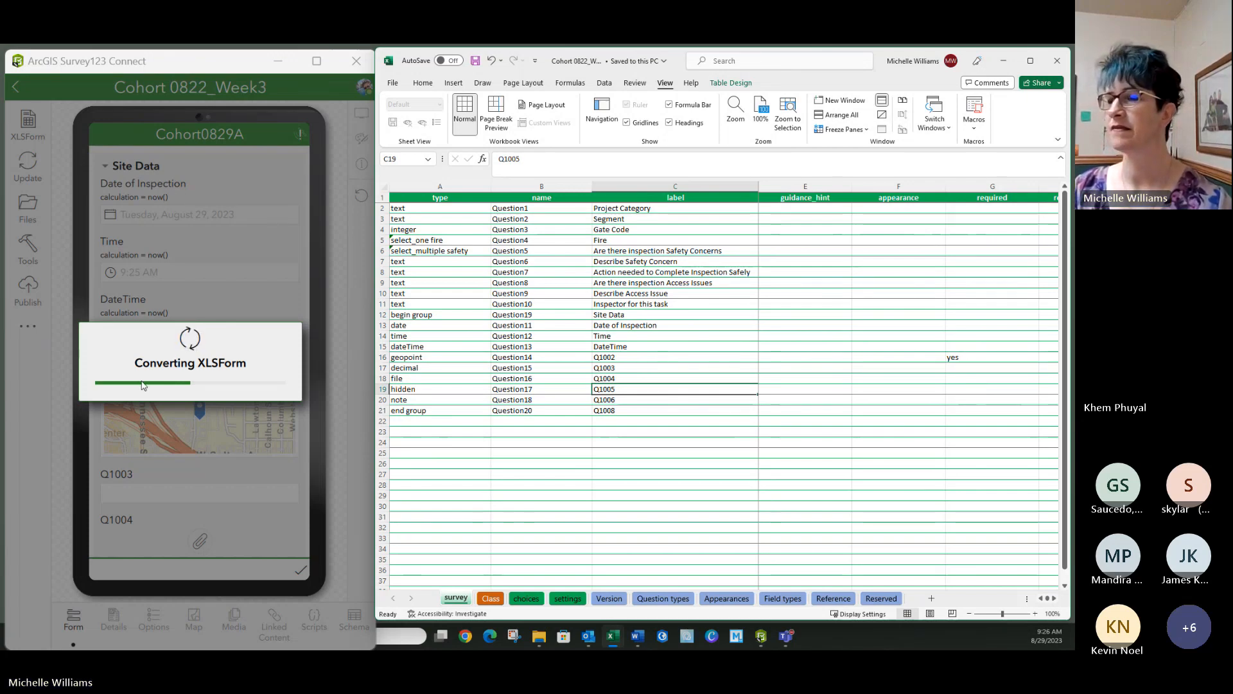
scroll(154, 366, "down", 5)
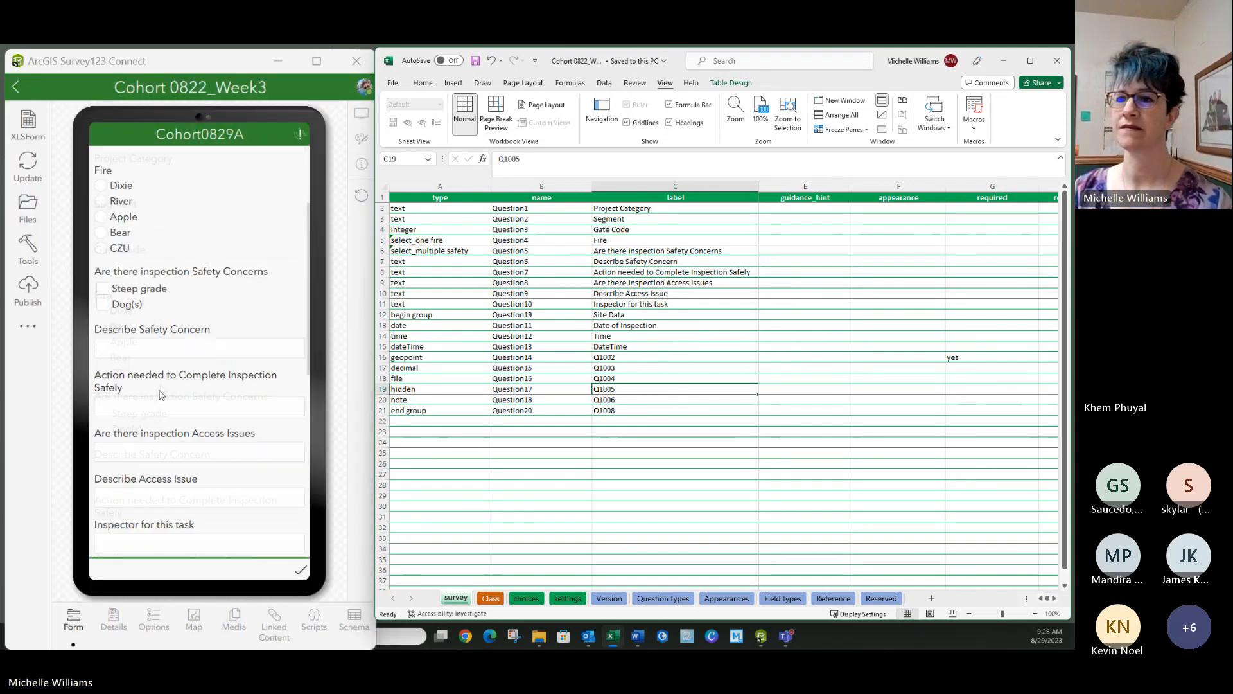
scroll(155, 366, "down", 2)
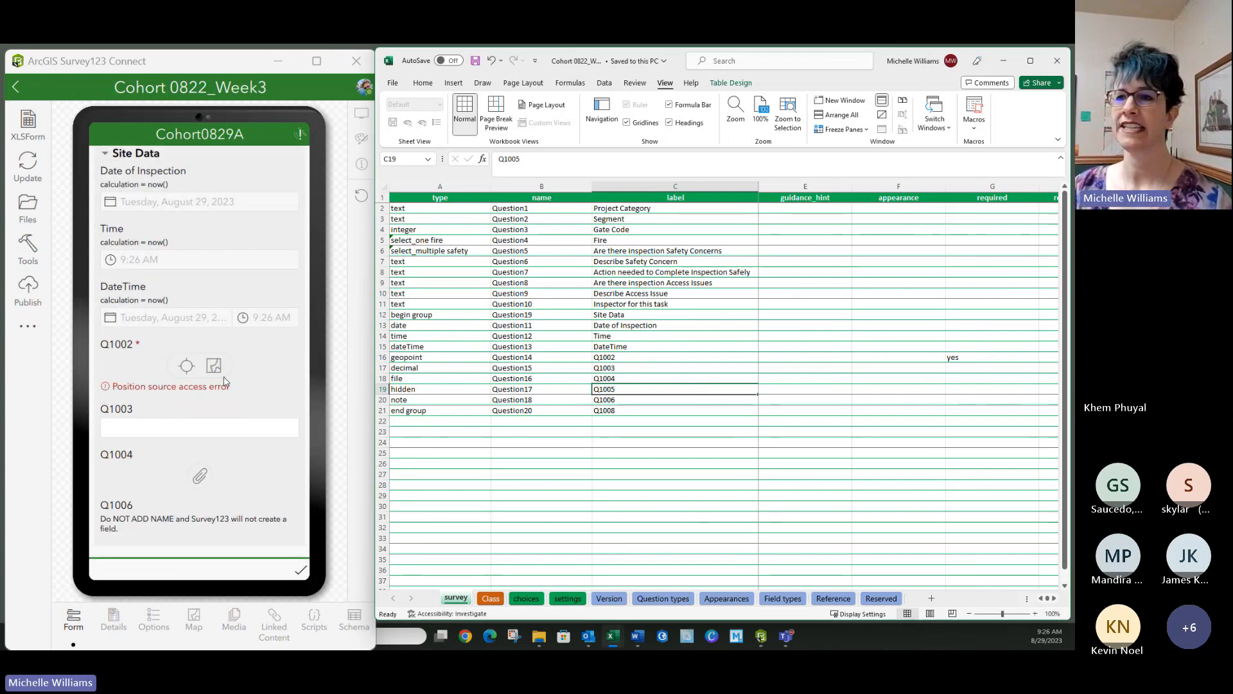
left_click(184, 370)
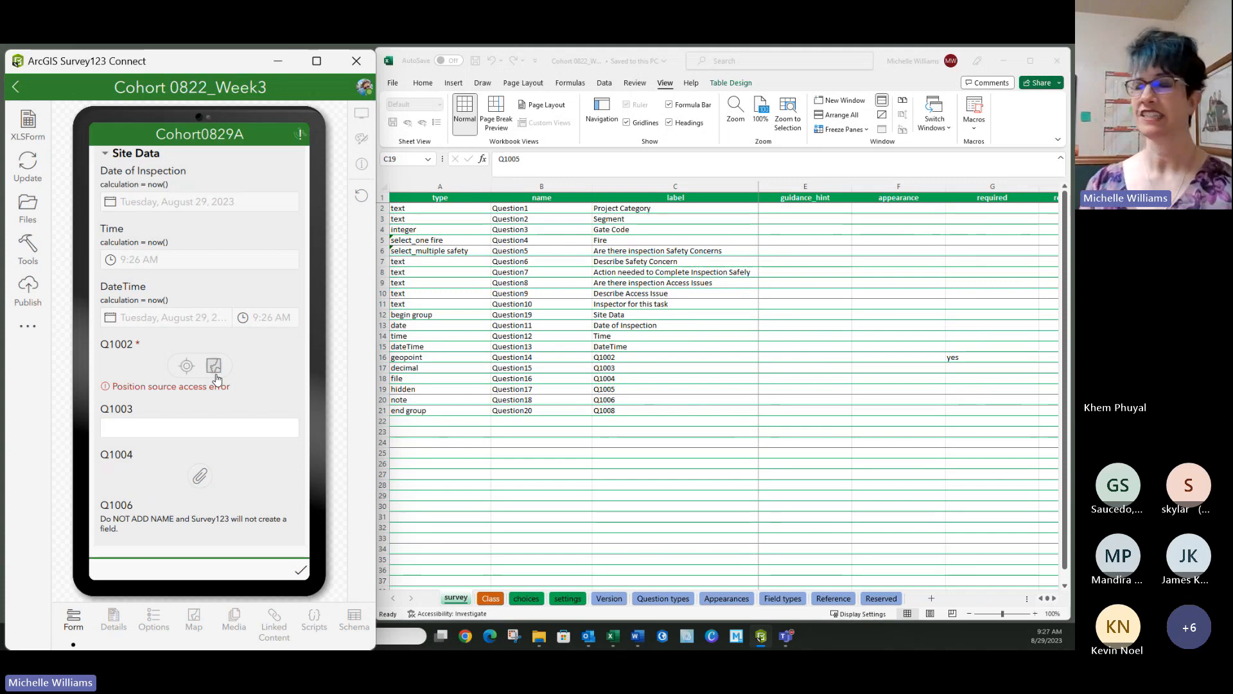
Change the geopoint question's label in row 16 to "site location".
left_click(586, 435)
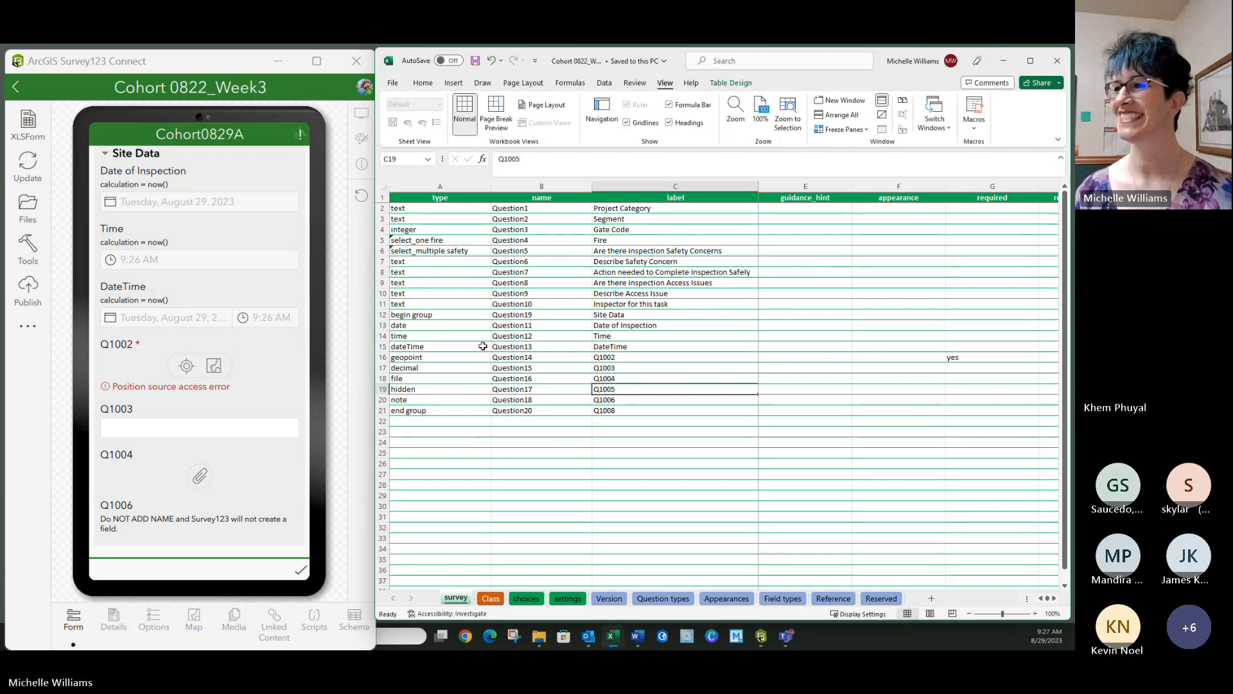
left_click(601, 357)
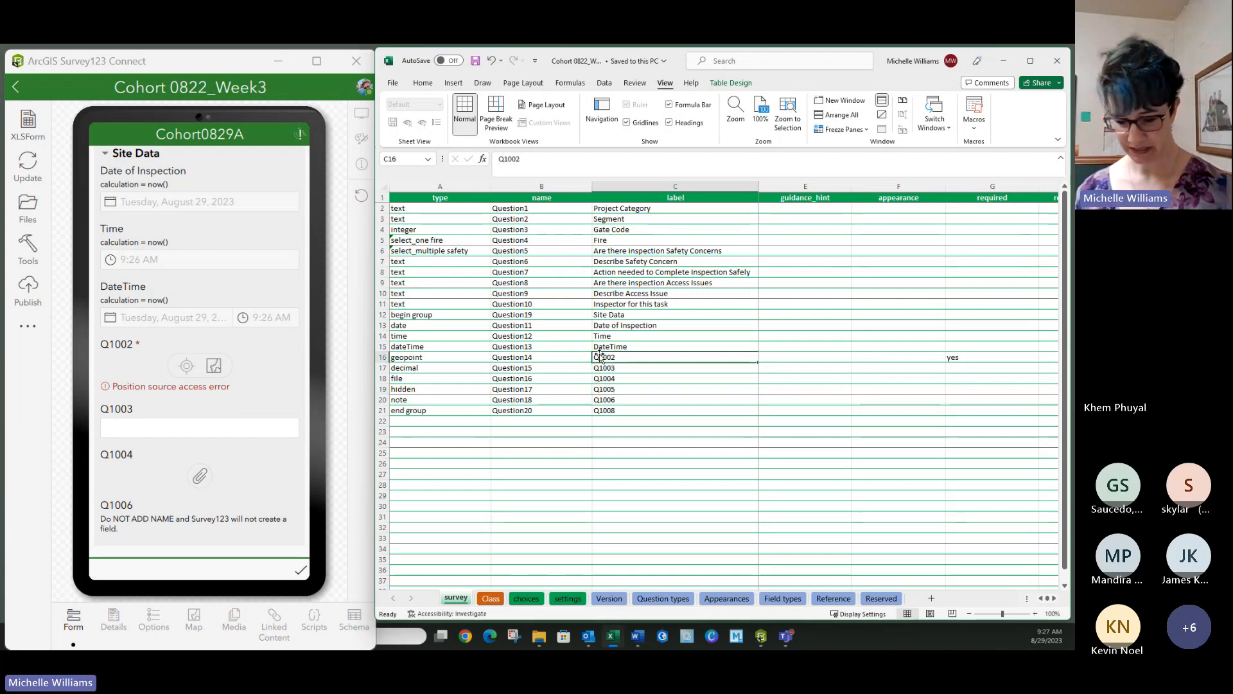
type("site location")
key("Return")
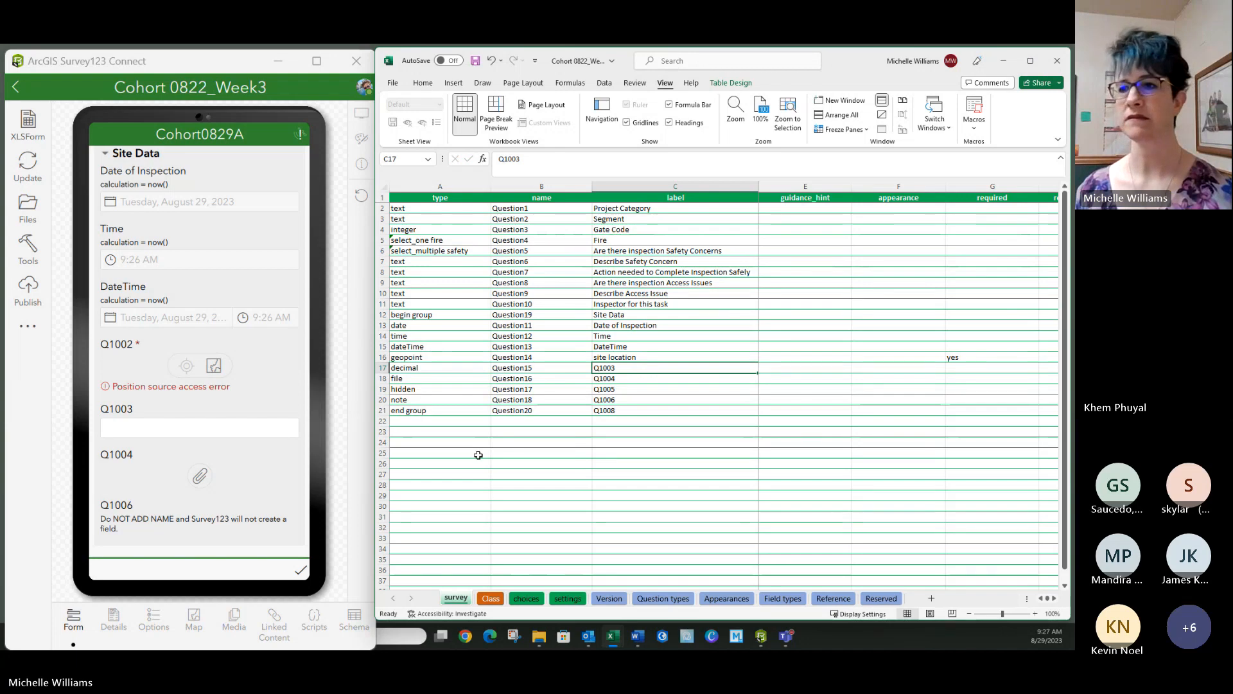
Copy the type values of rows 17 to 21, decimal through end group, into the label column of the same rows.
left_click_drag(462, 368, 459, 409)
key("ctrl+c")
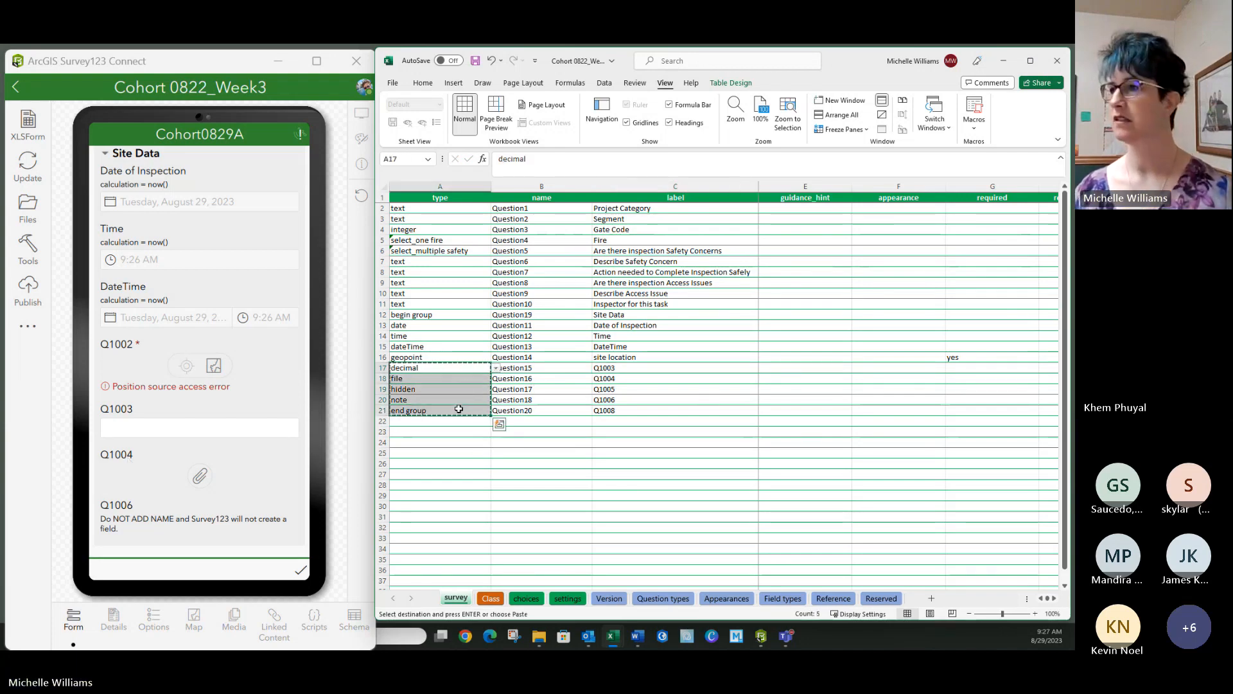
left_click(618, 367)
key("ctrl+v")
left_click(626, 452)
left_click(623, 411)
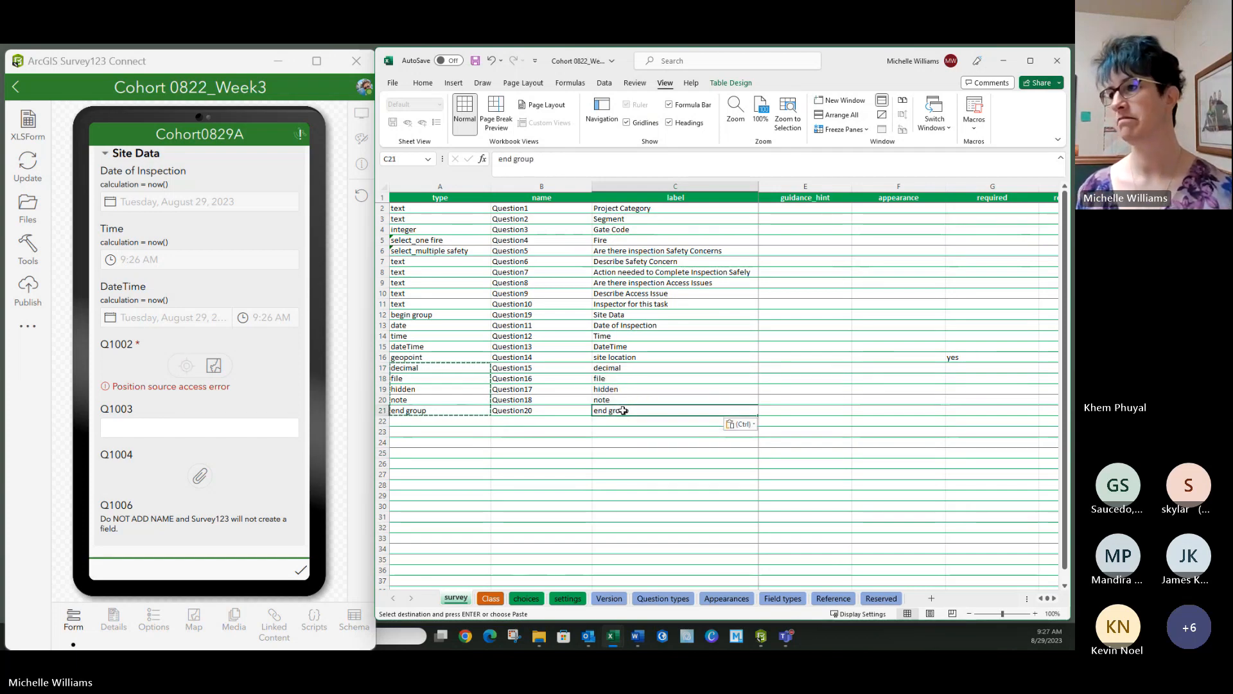
key("Escape")
Clear the name and label of the end group row so only its type is left.
left_click_drag(580, 410, 632, 411)
key("Delete")
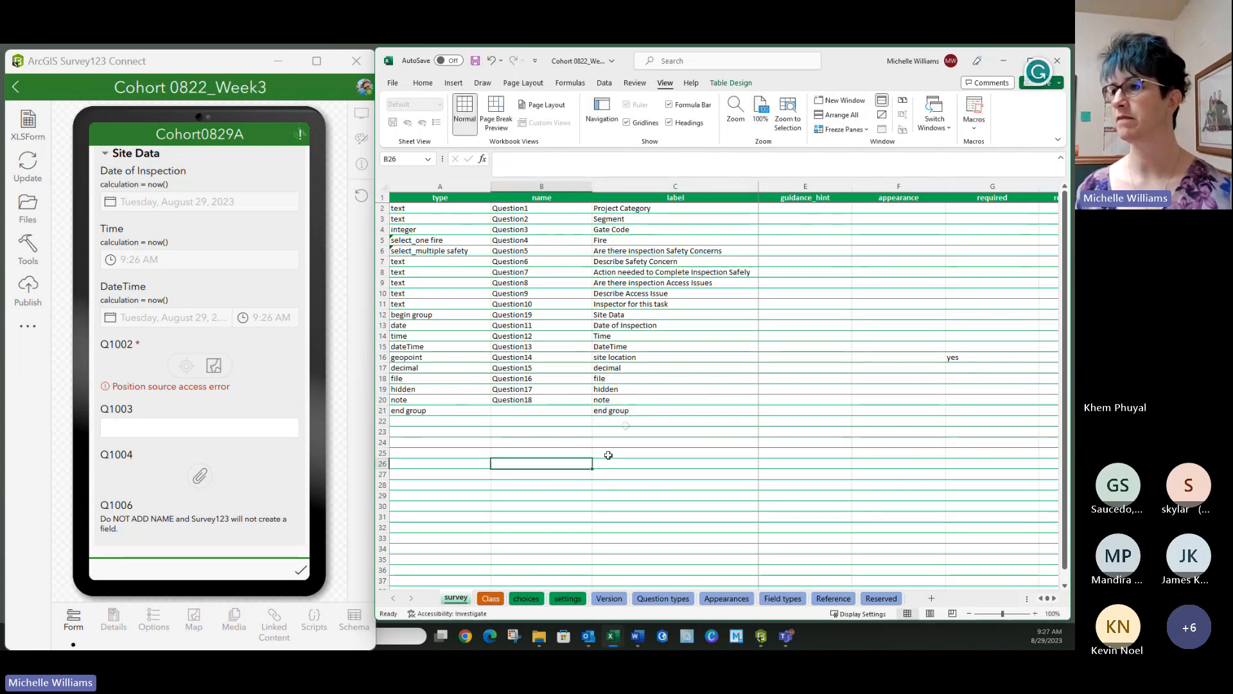
left_click(632, 415)
left_click(572, 437)
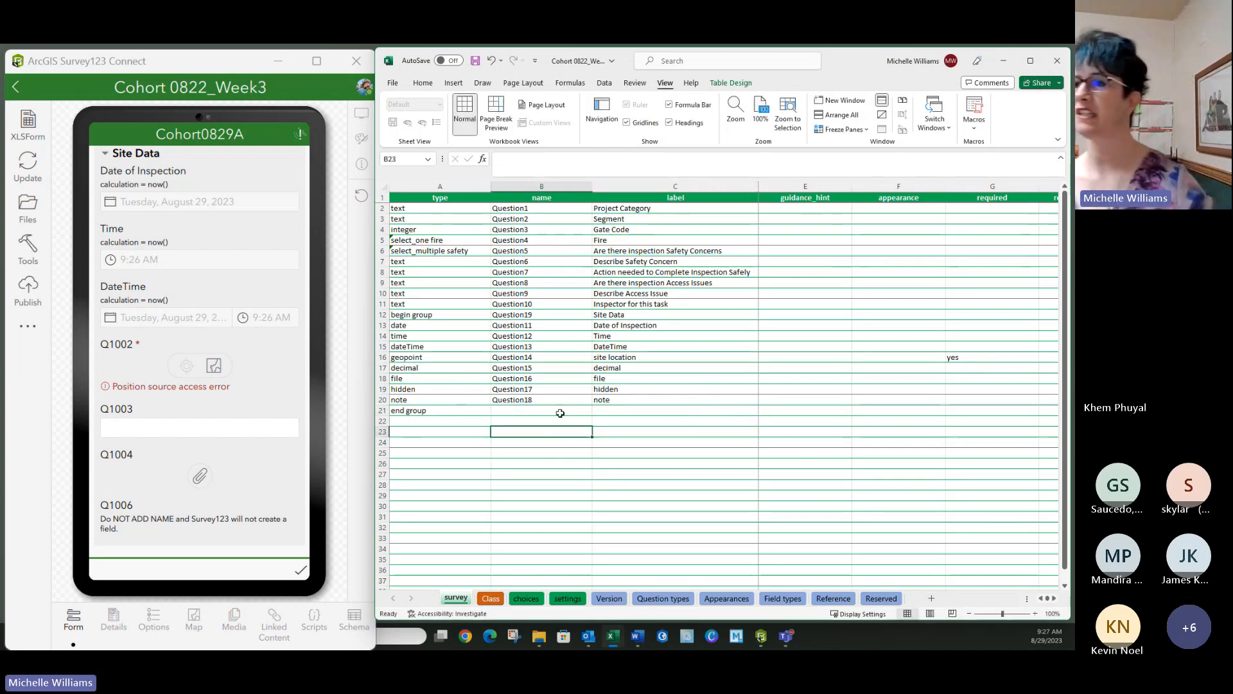
left_click_drag(560, 413, 591, 409)
left_click(533, 474)
left_click(508, 400)
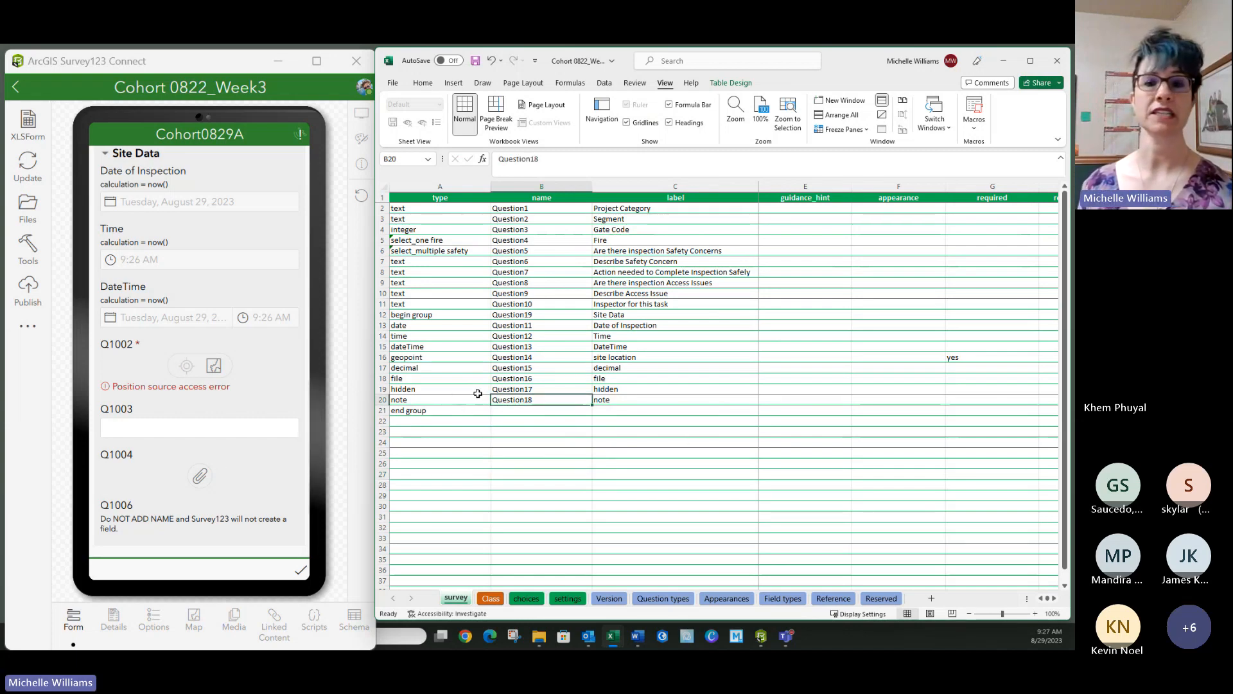
left_click(480, 496)
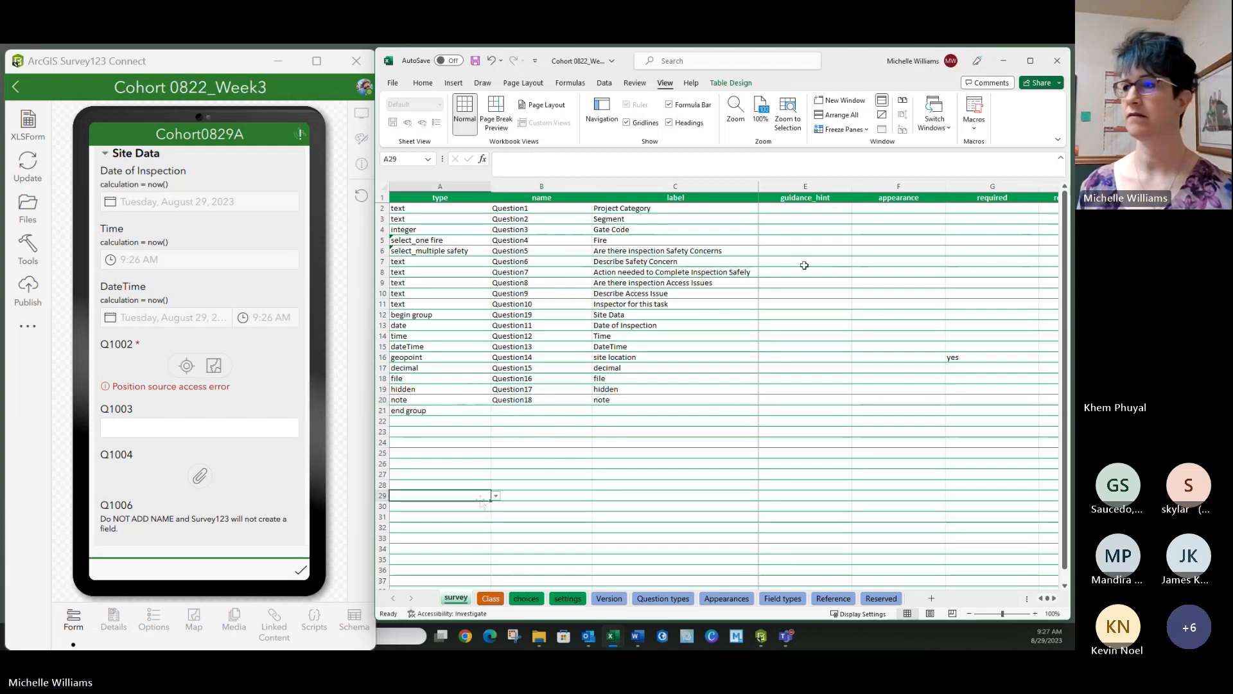
Clear the note question's name in row 20, and refill it by extending the name series from the hidden question above.
left_click(543, 399)
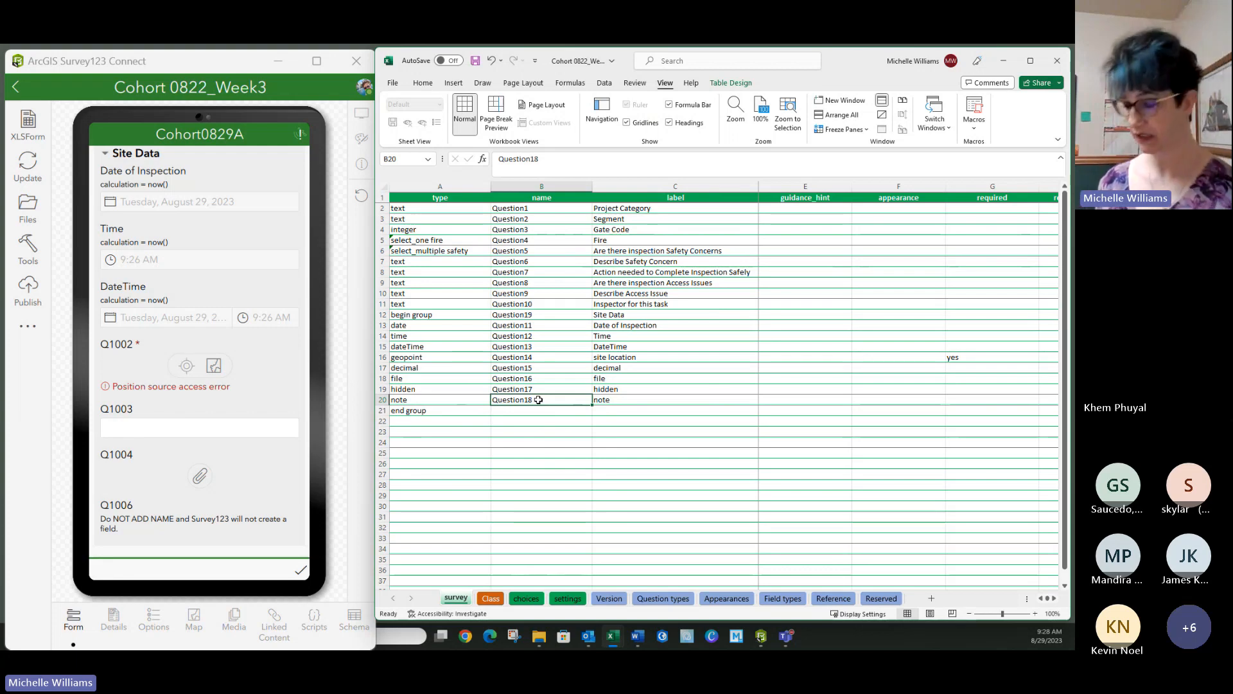
key("Delete")
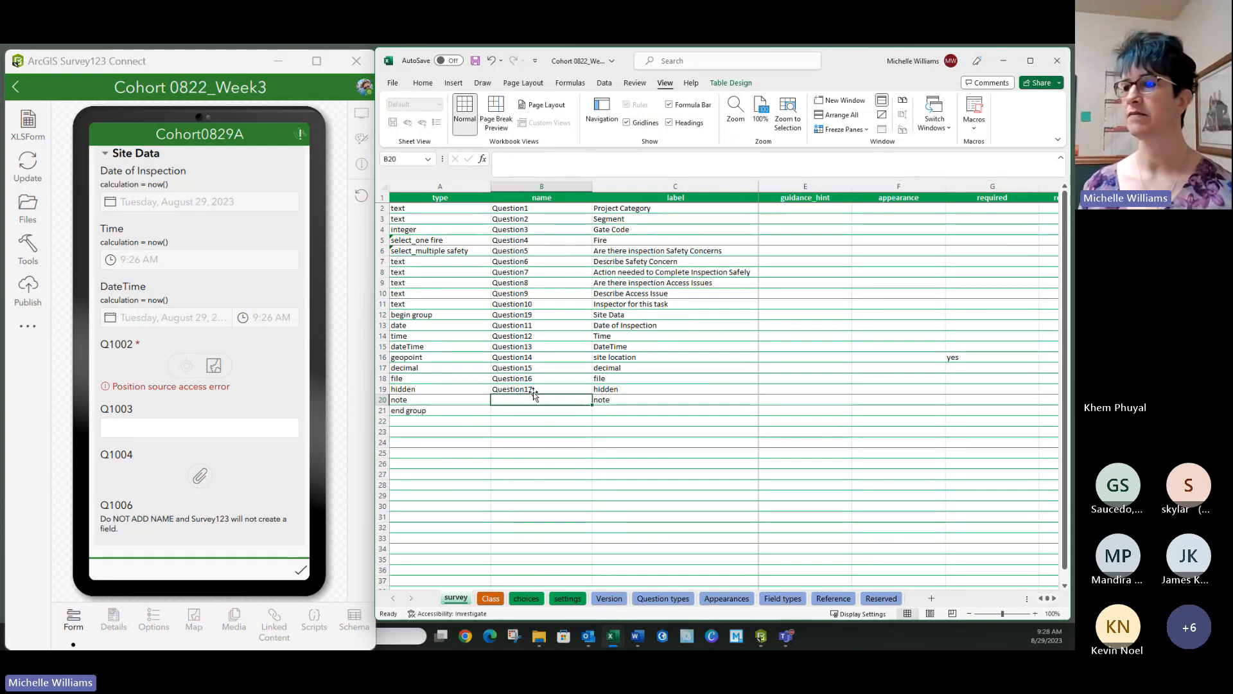
left_click(533, 390)
left_click_drag(591, 394, 591, 406)
left_click(534, 458)
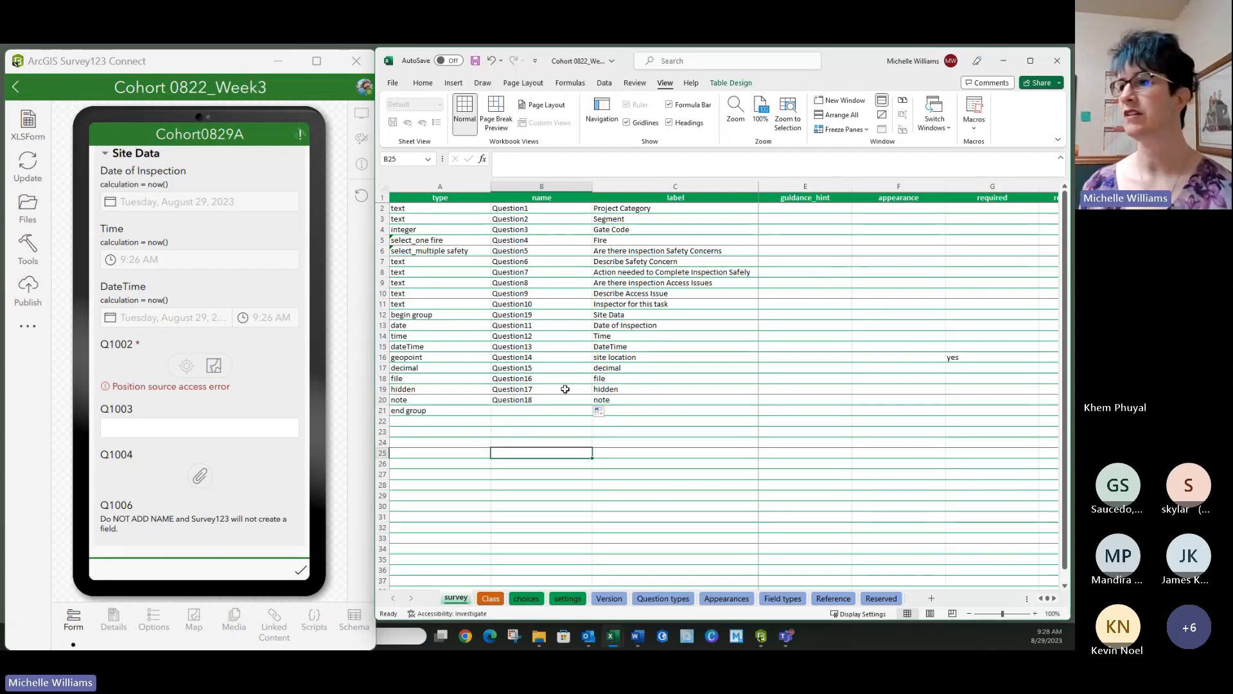
Save the workbook and check the new labels in the Site Data group of the form preview.
left_click(540, 399)
key("Right")
left_click(541, 400)
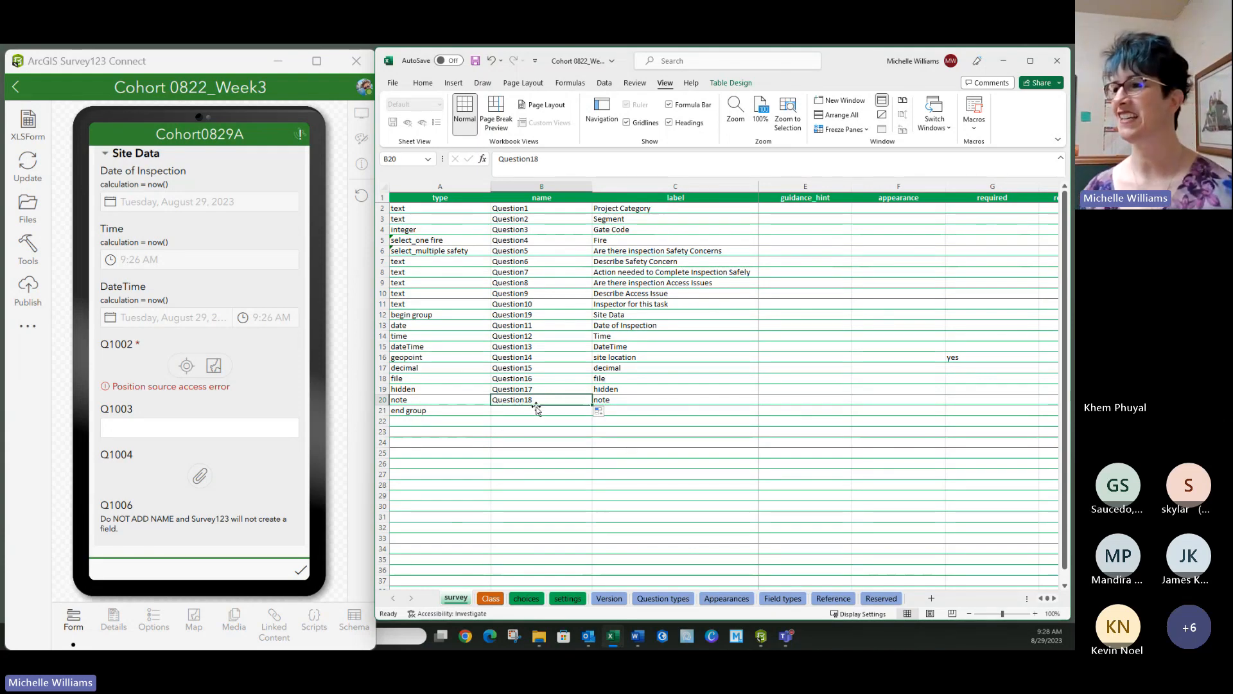
left_click(609, 367)
left_click(476, 63)
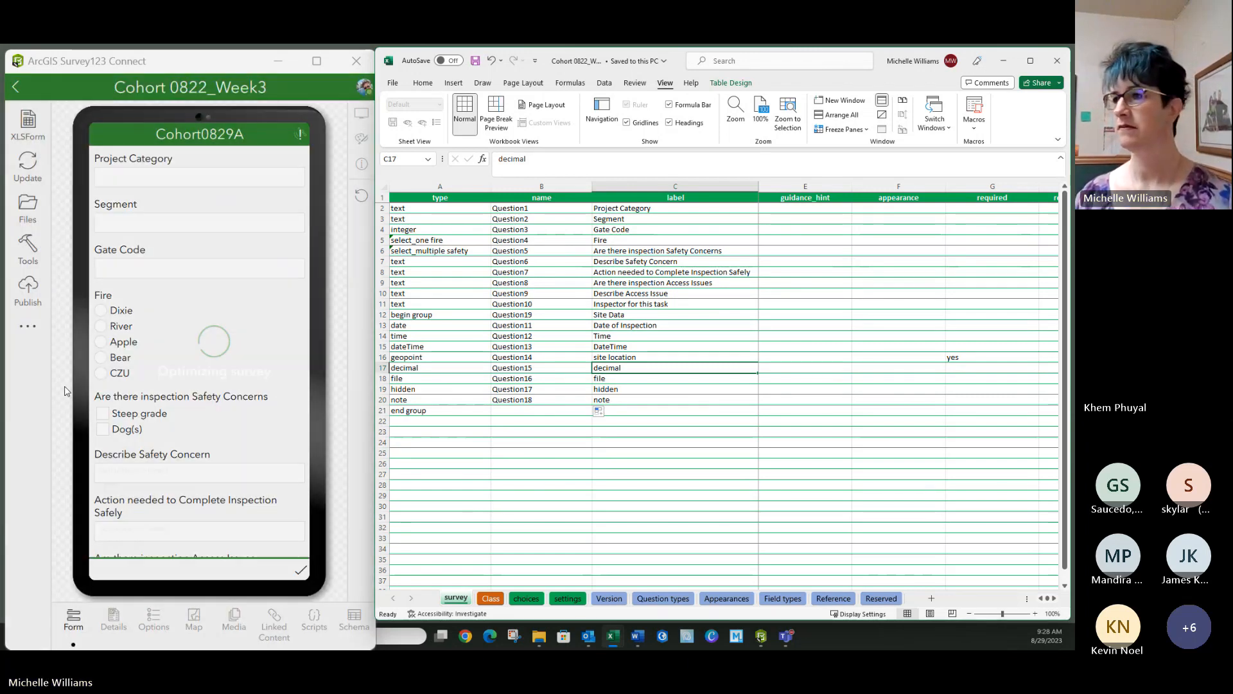
scroll(215, 429, "down", 8)
scroll(215, 429, "down", 3)
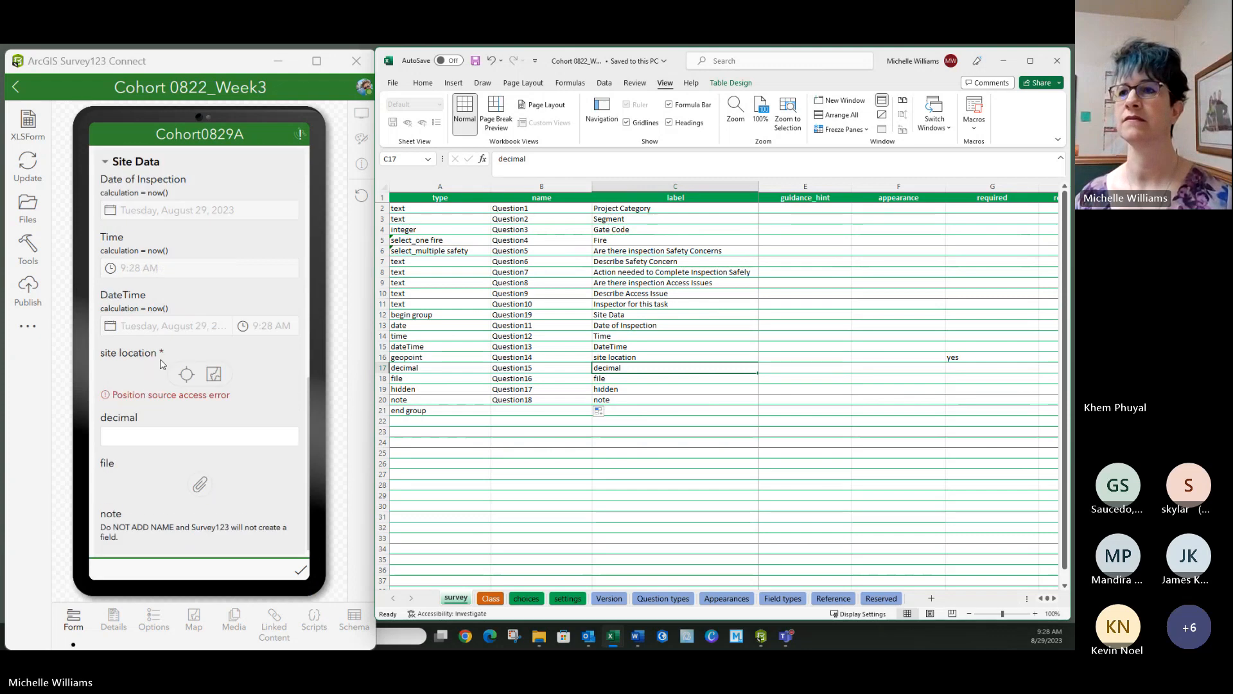
Test number entry in the form preview with 555.000 in the decimal question and 333 in Gate Code.
left_click(136, 432)
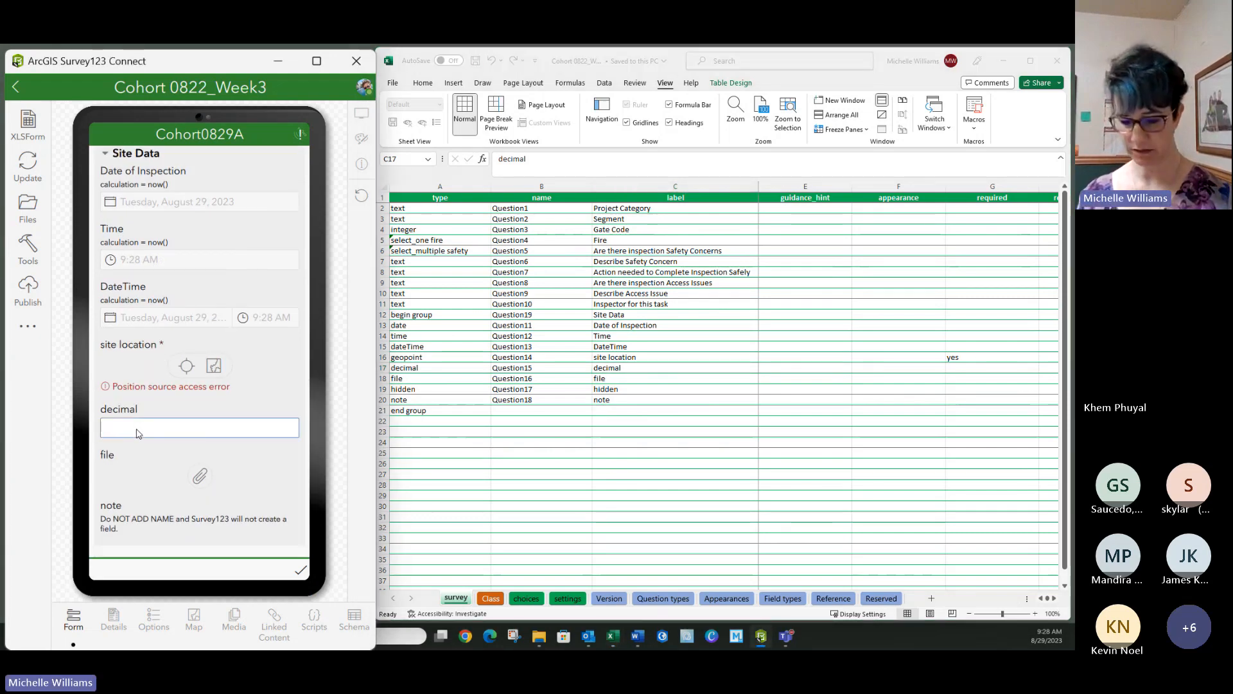
type("555.000")
key("Return")
scroll(154, 329, "up", 10)
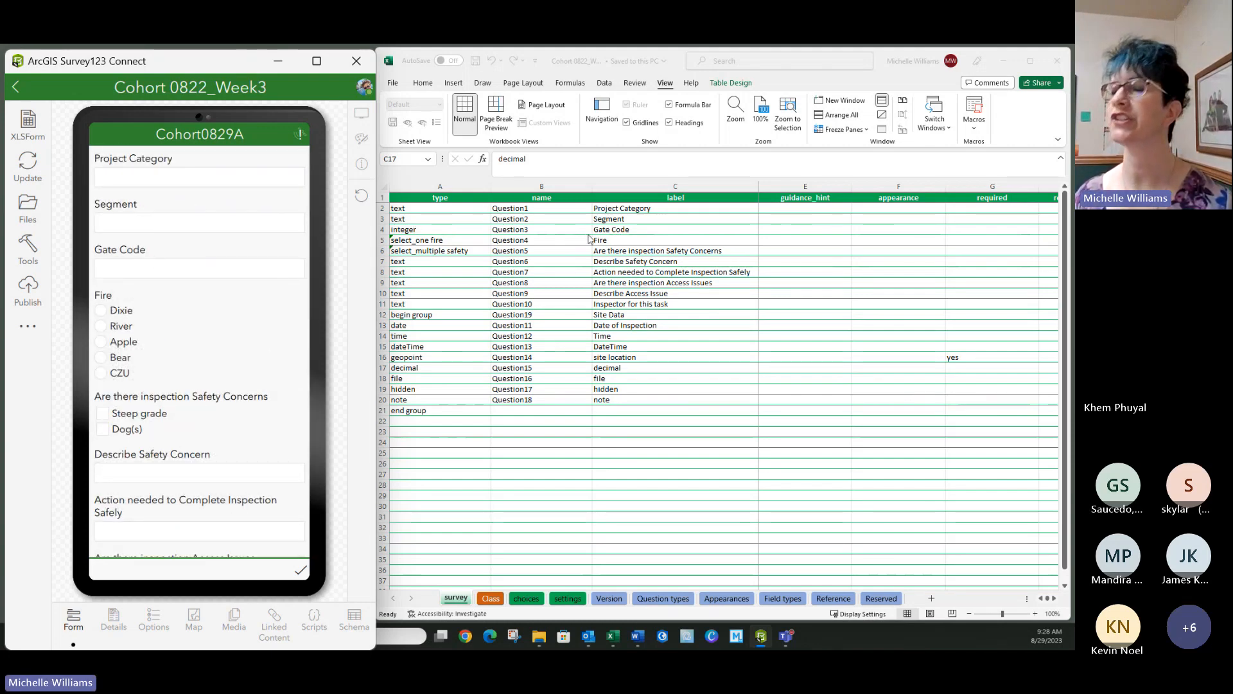
left_click(113, 273)
type("333")
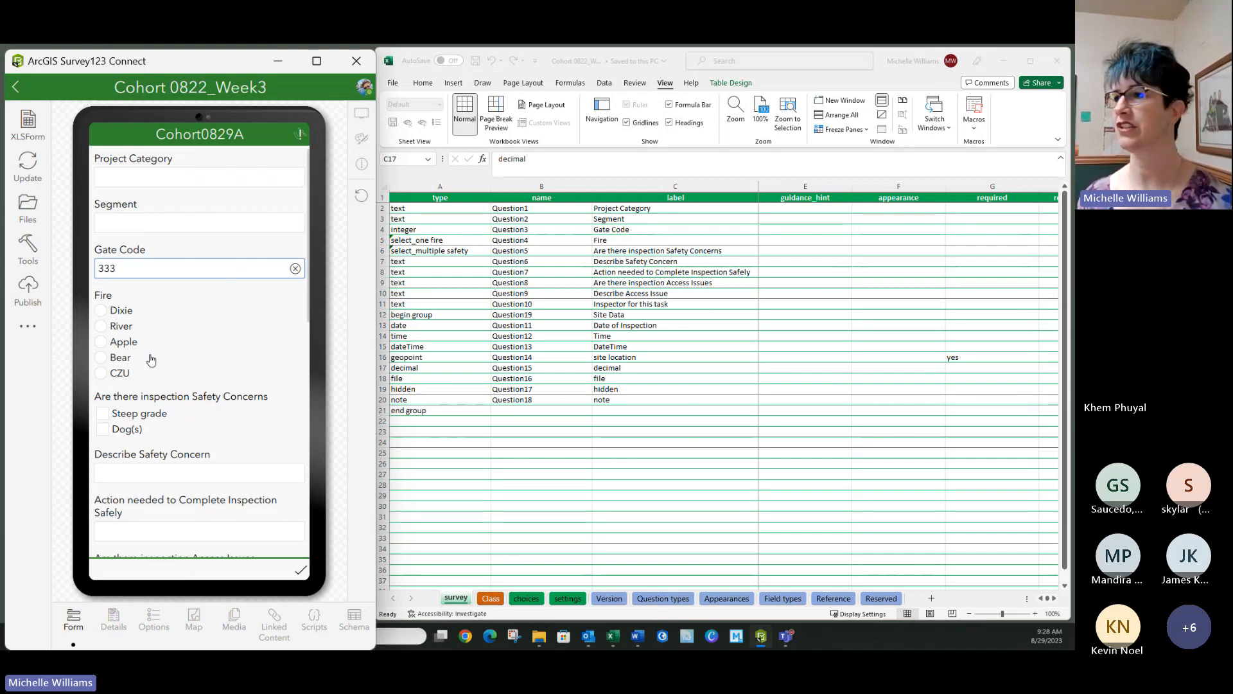
Test the preview's file question by attaching the Desktop document "LinkedIn Cut and Paiste", and delete the attachment from the survey.
scroll(154, 357, "down", 10)
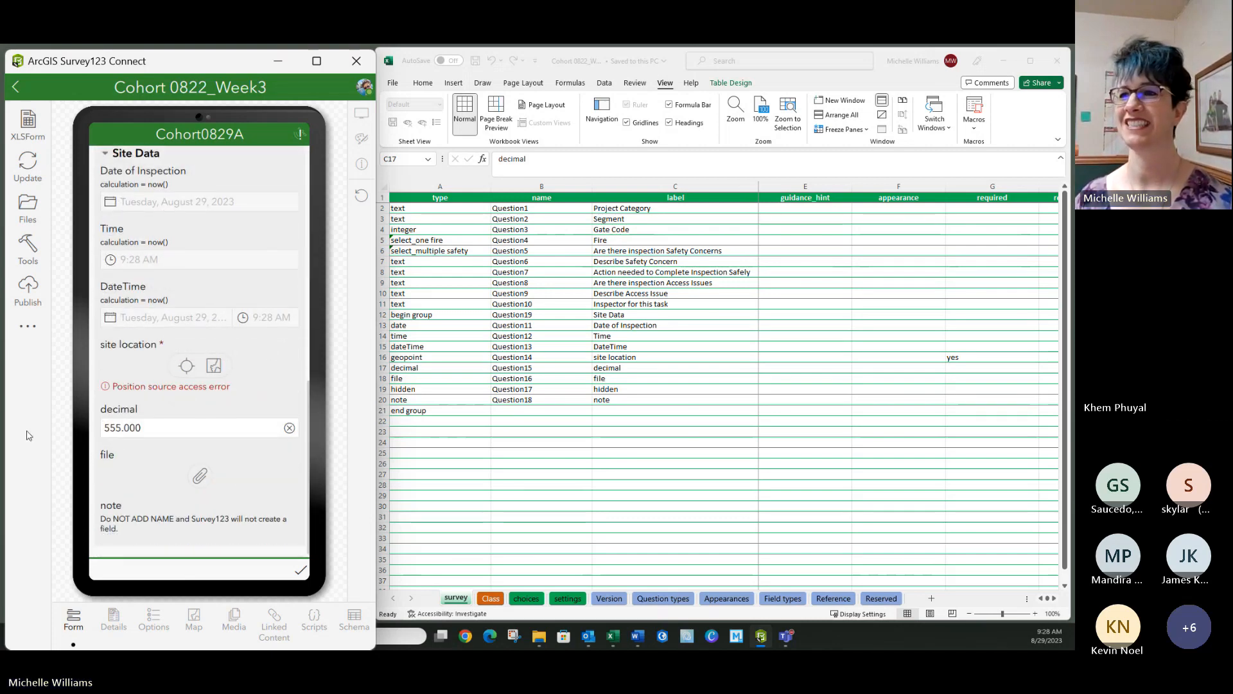
left_click(201, 478)
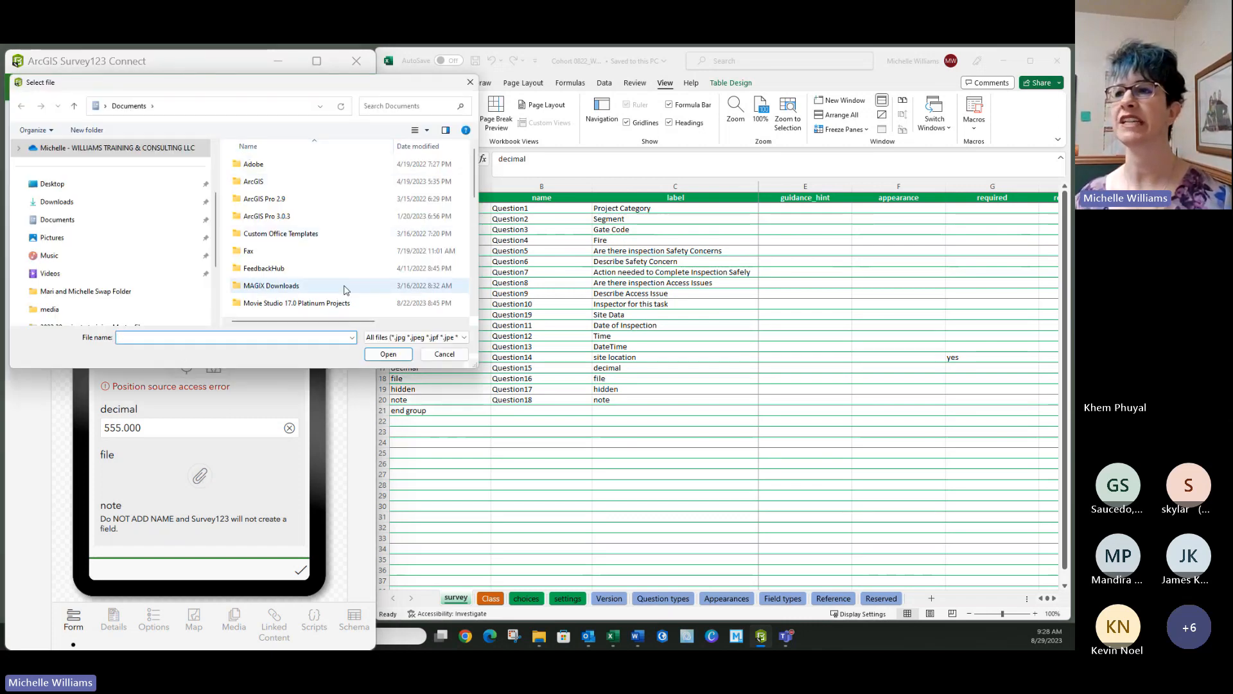
left_click(50, 183)
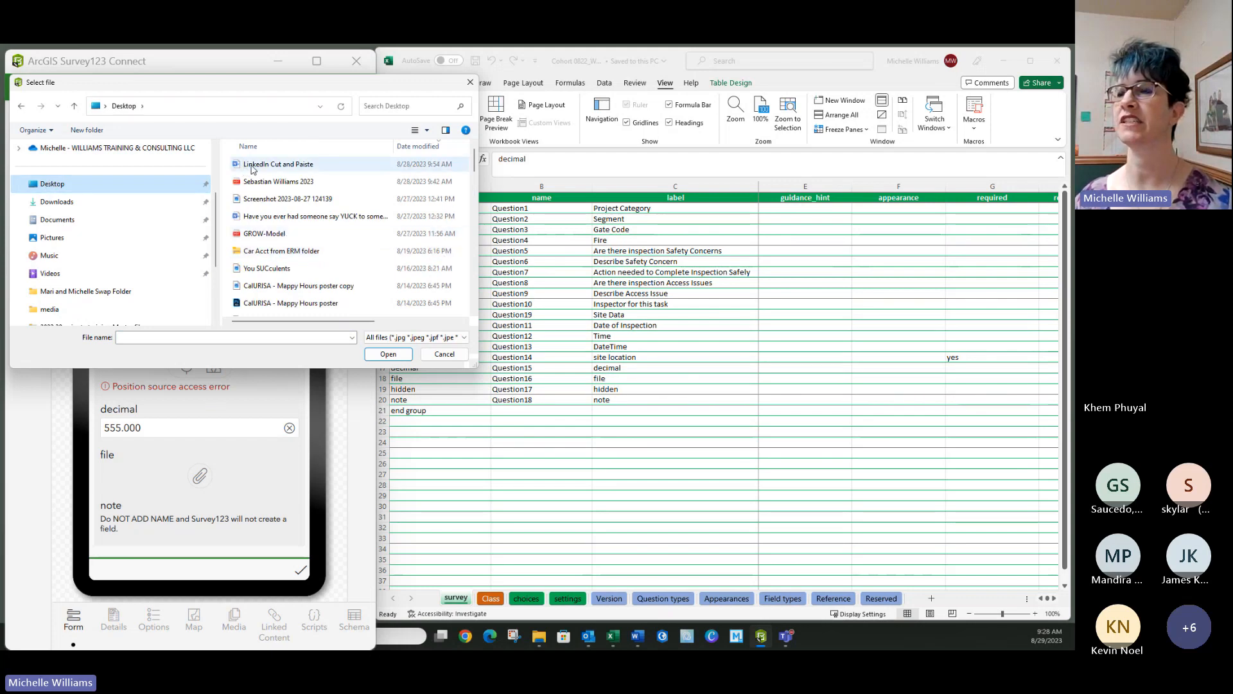
left_click(260, 164)
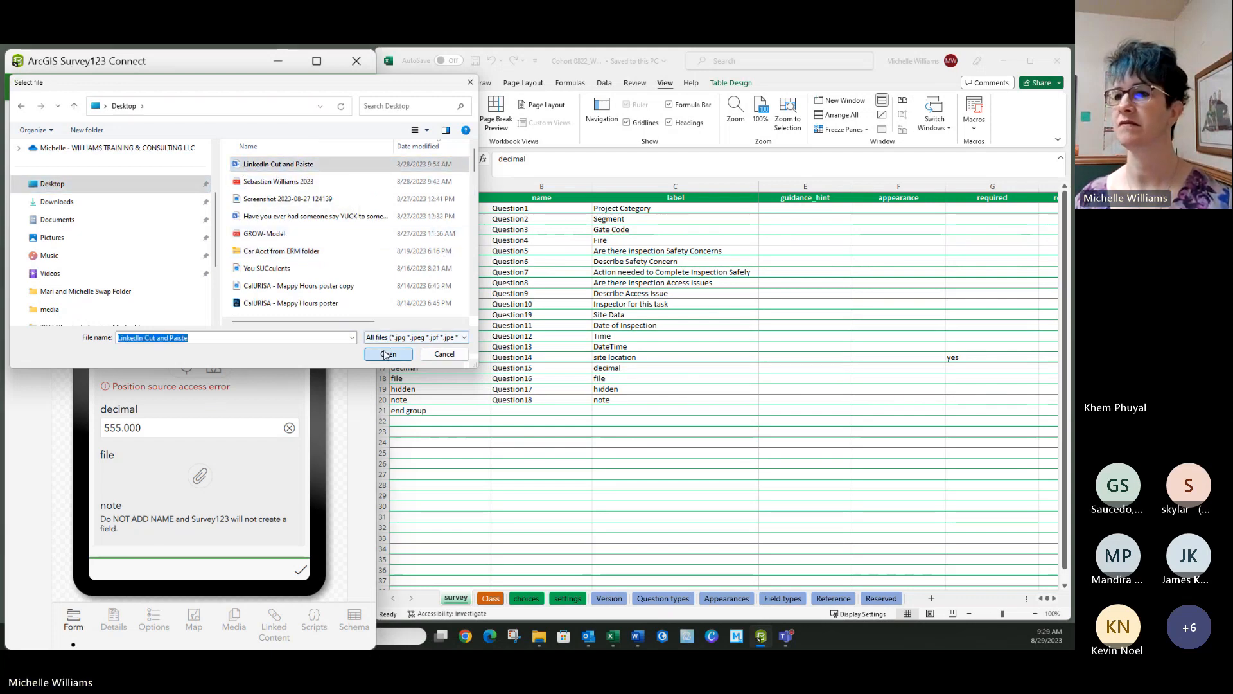
left_click(386, 354)
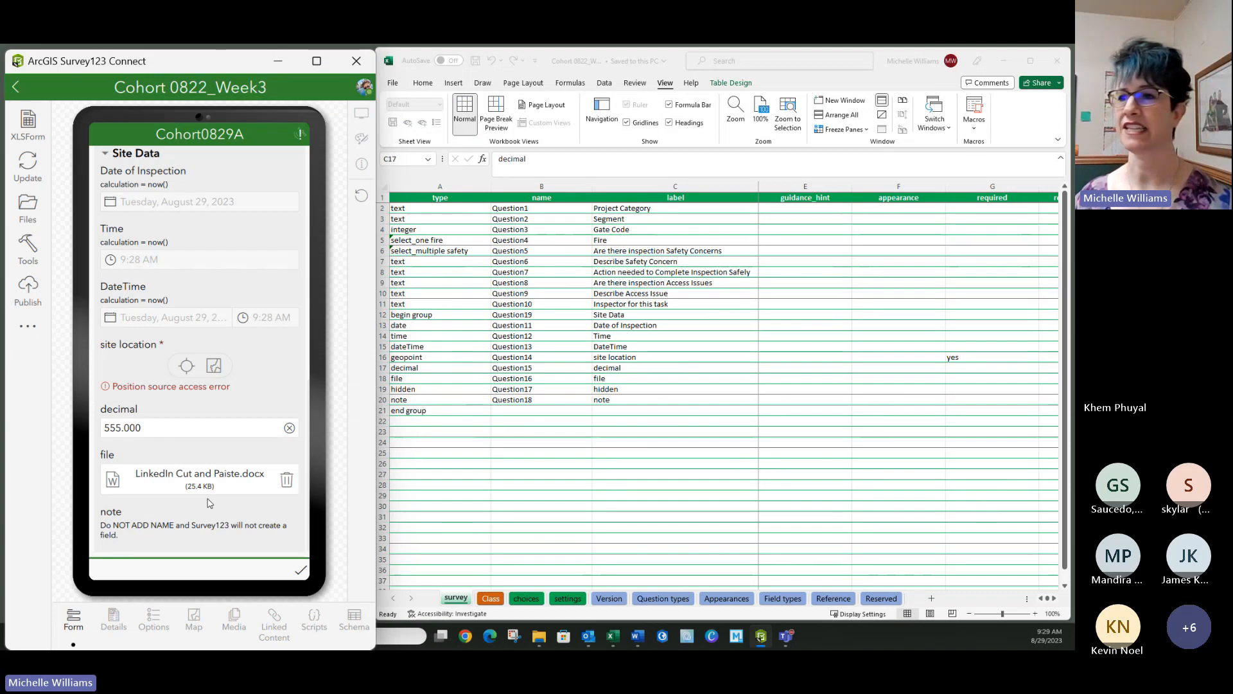
left_click(288, 473)
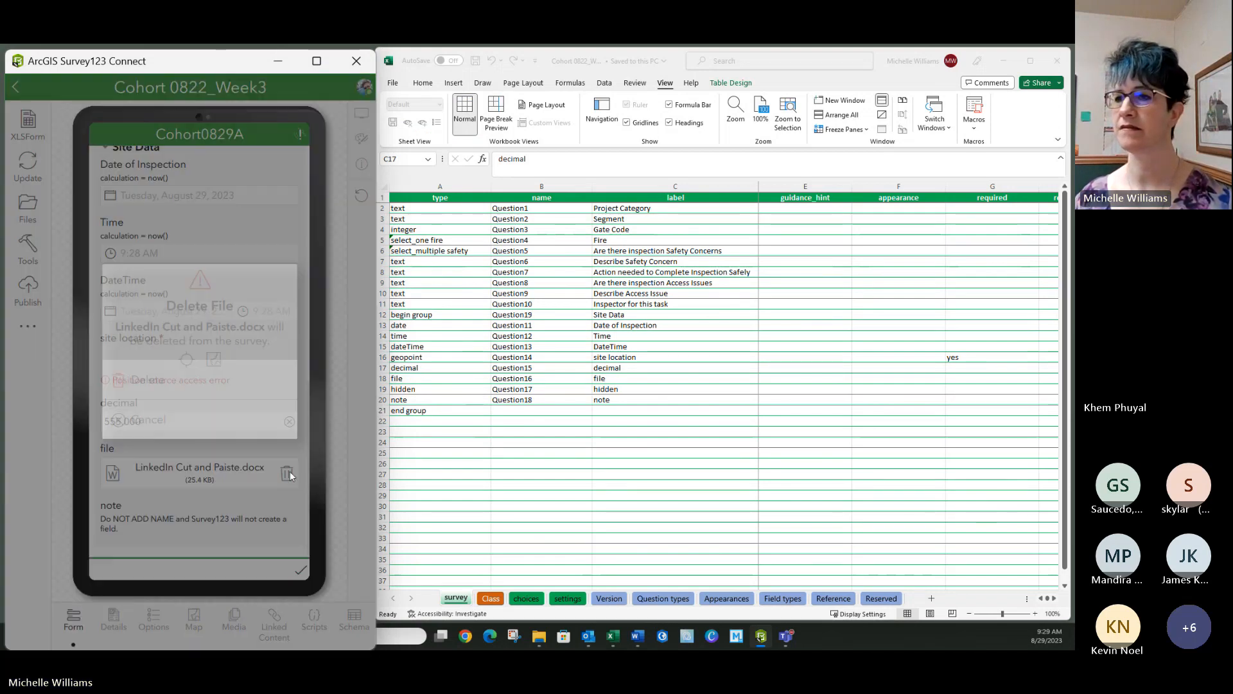
left_click(140, 385)
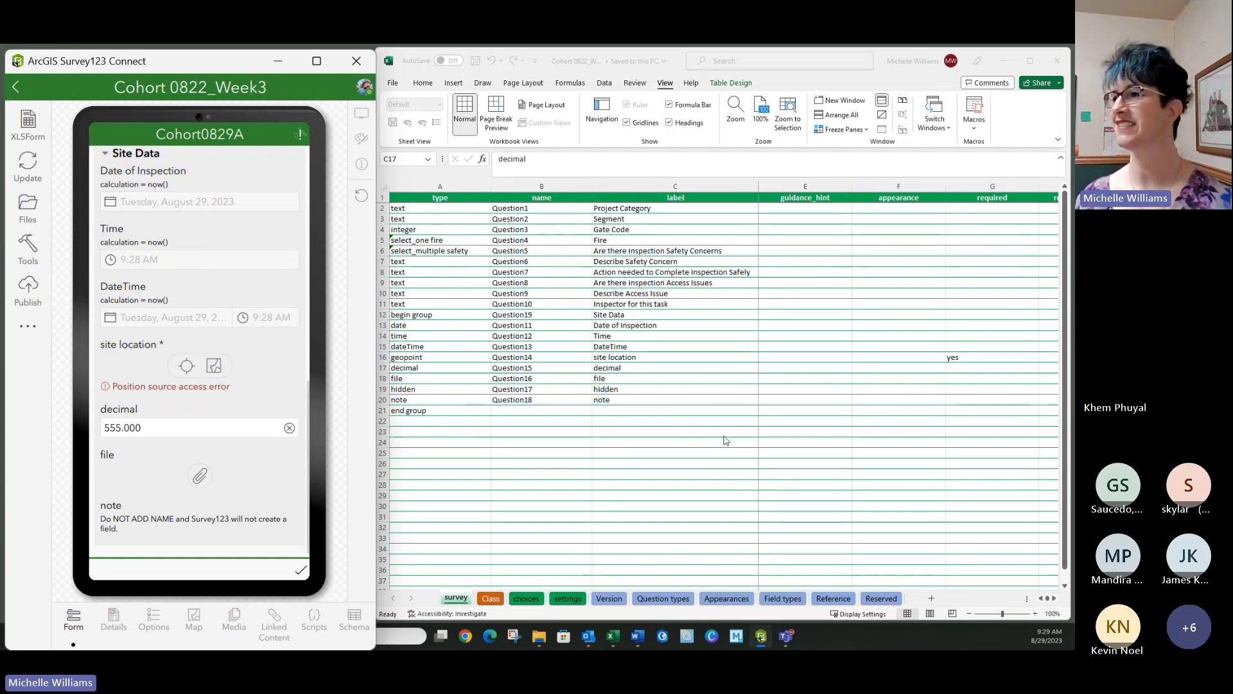
Examine the hints of the note and hidden questions in rows 19 and 20 of the survey sheet.
left_click(636, 399)
left_click(635, 400)
key("Right")
left_click(812, 430)
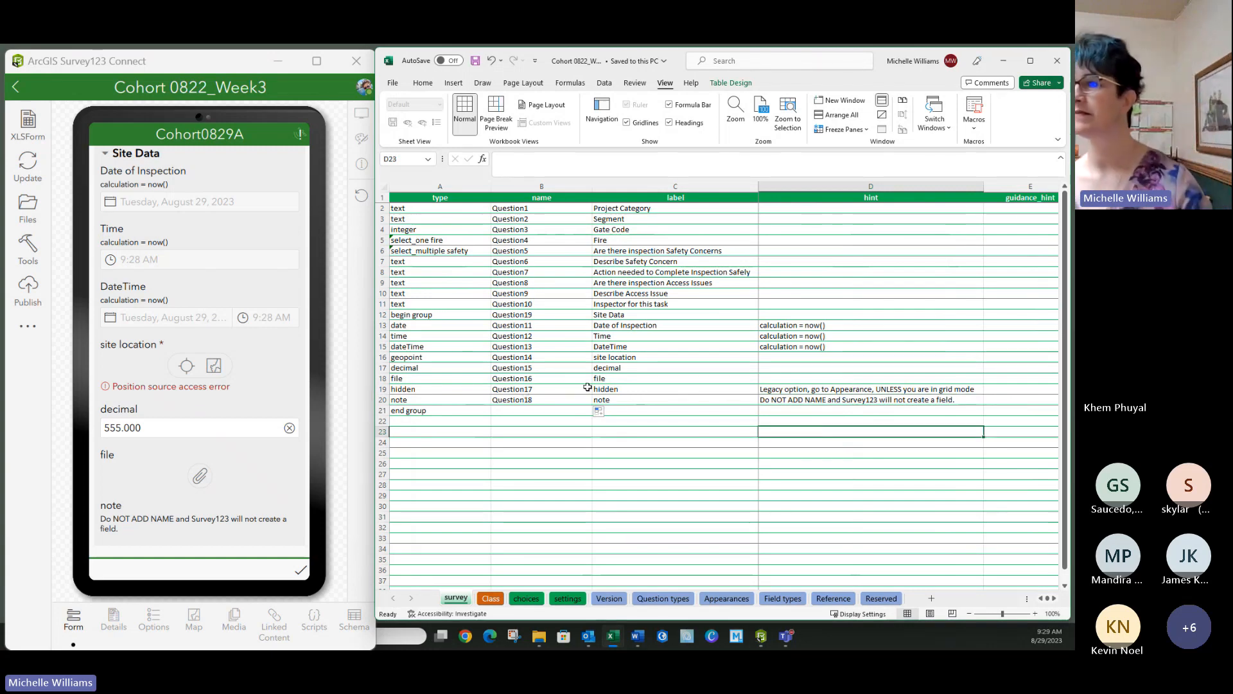
left_click(469, 389)
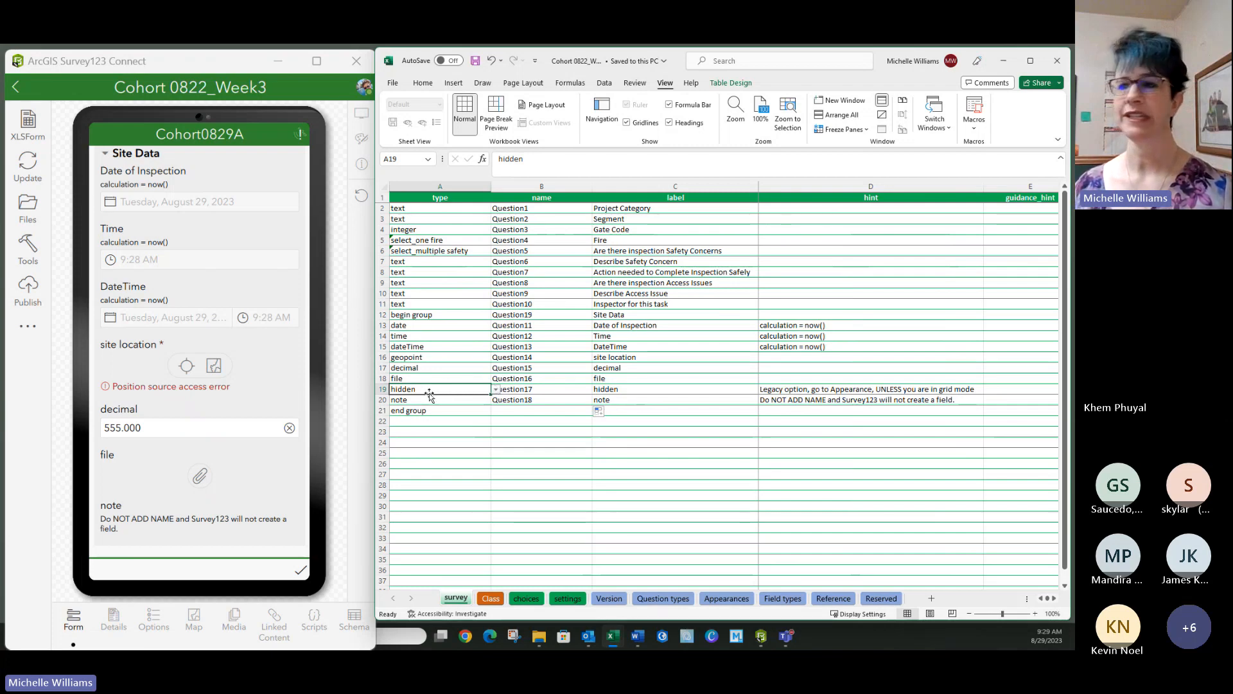
Check the appearance column for the hidden question in row 19 of the survey sheet.
key("Right")
key("Right")
key("Right")
key("Right")
key("Right")
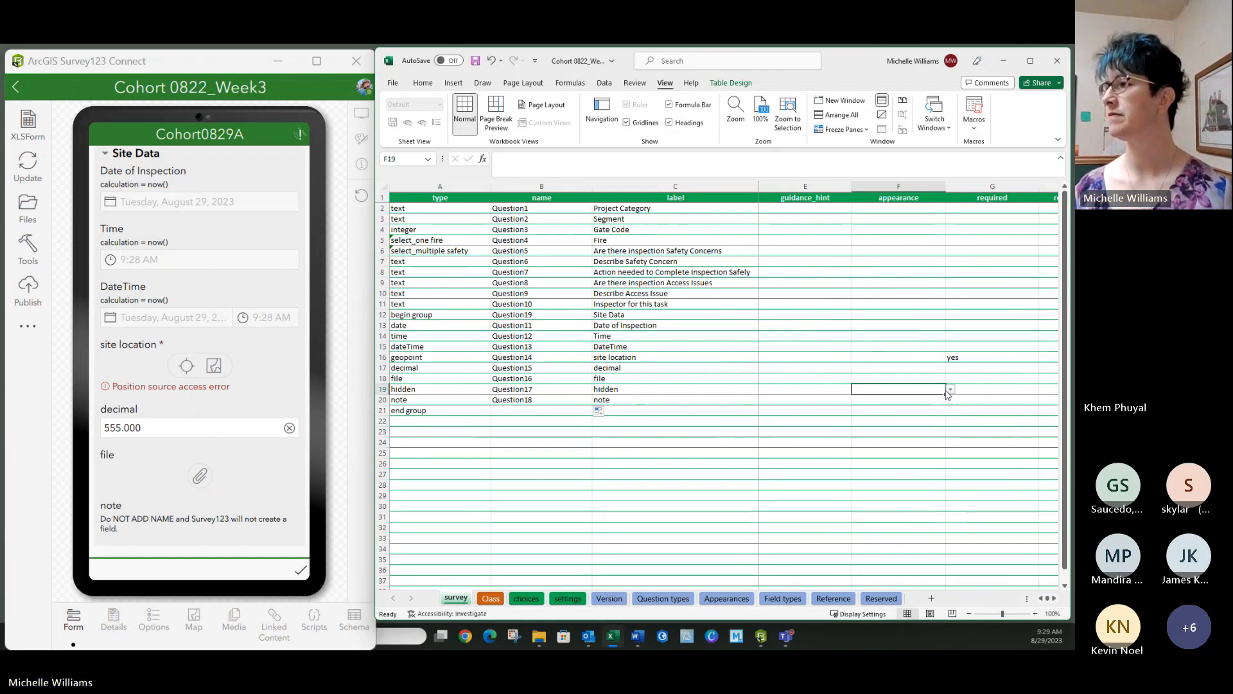
left_click(929, 379)
left_click(951, 379)
left_click(888, 442)
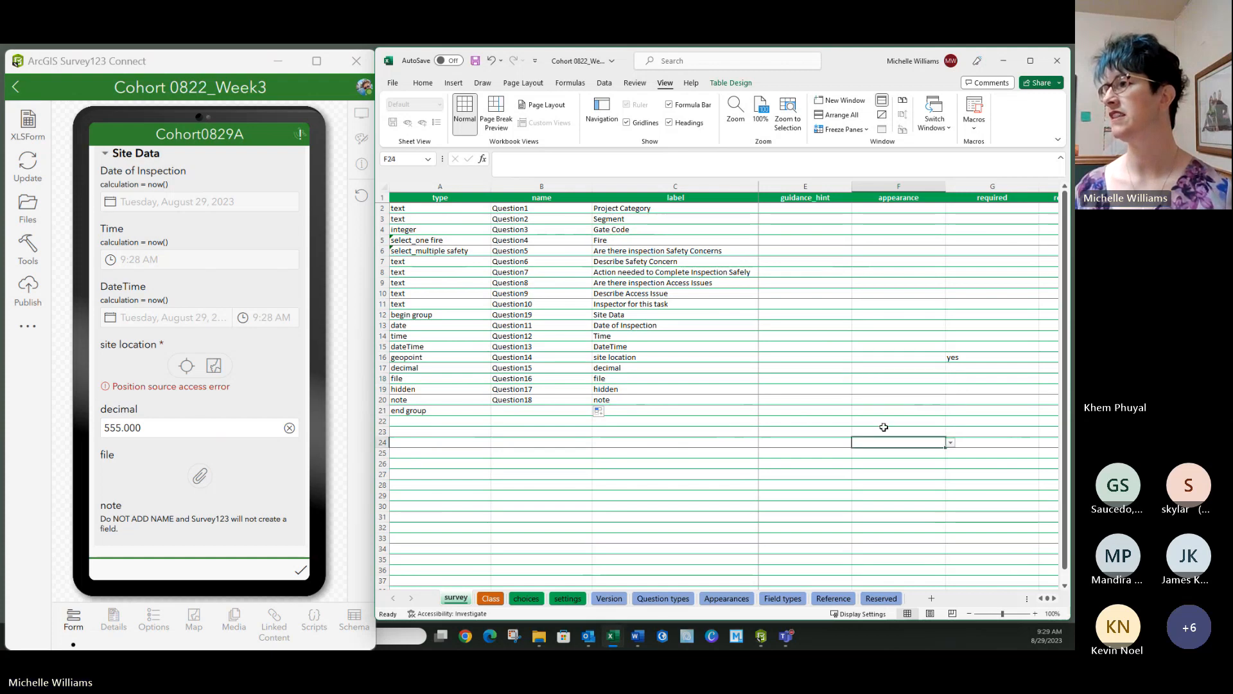
left_click(440, 389)
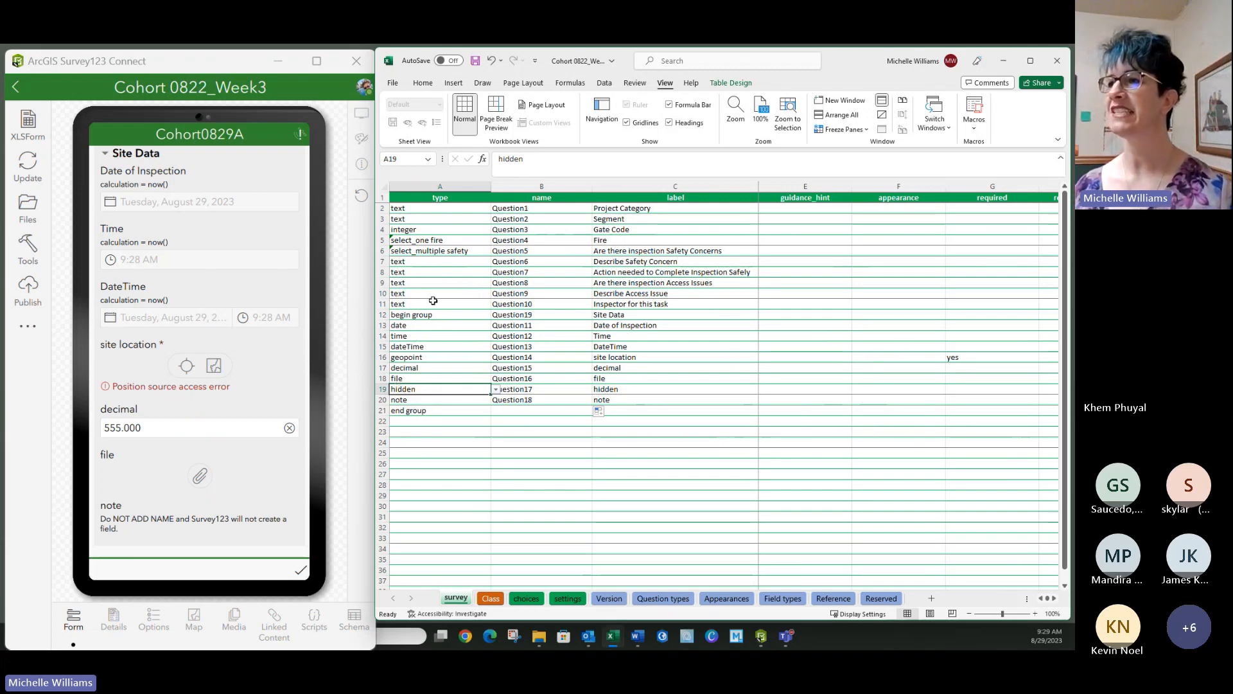
Set the appearance of the Date of Inspection question to hidden, and save the workbook to check the Site Data group in the preview.
left_click(906, 322)
left_click(950, 326)
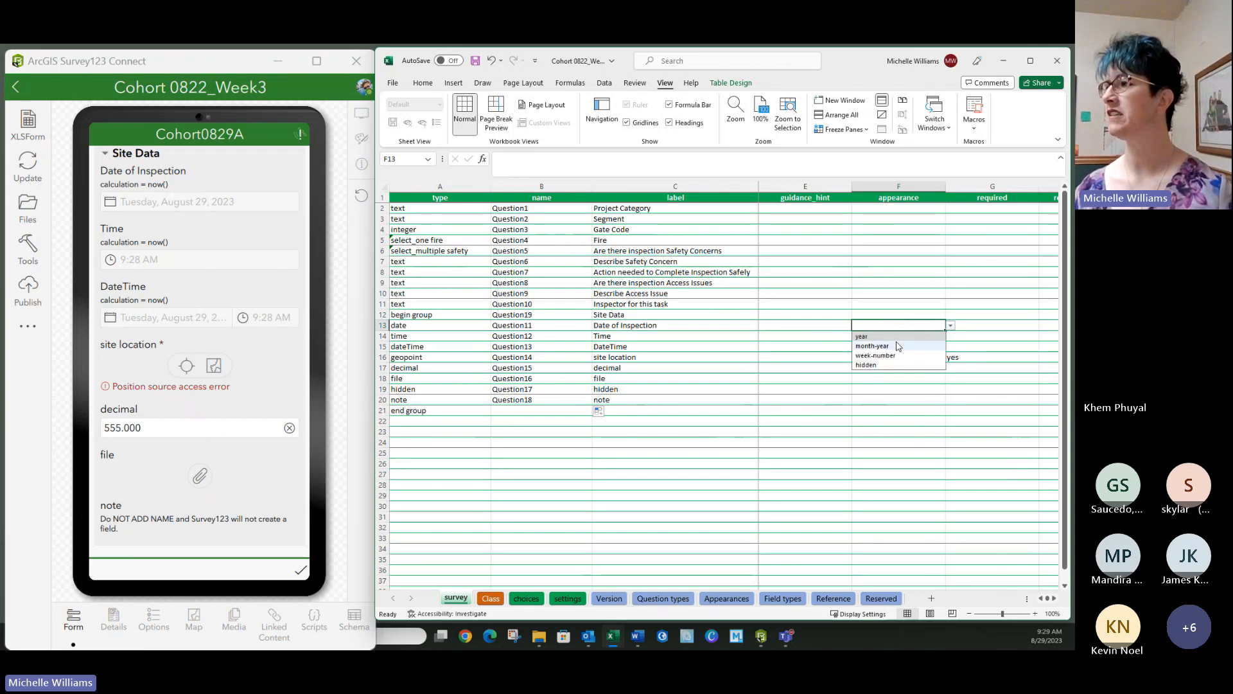
left_click(866, 365)
left_click(713, 380)
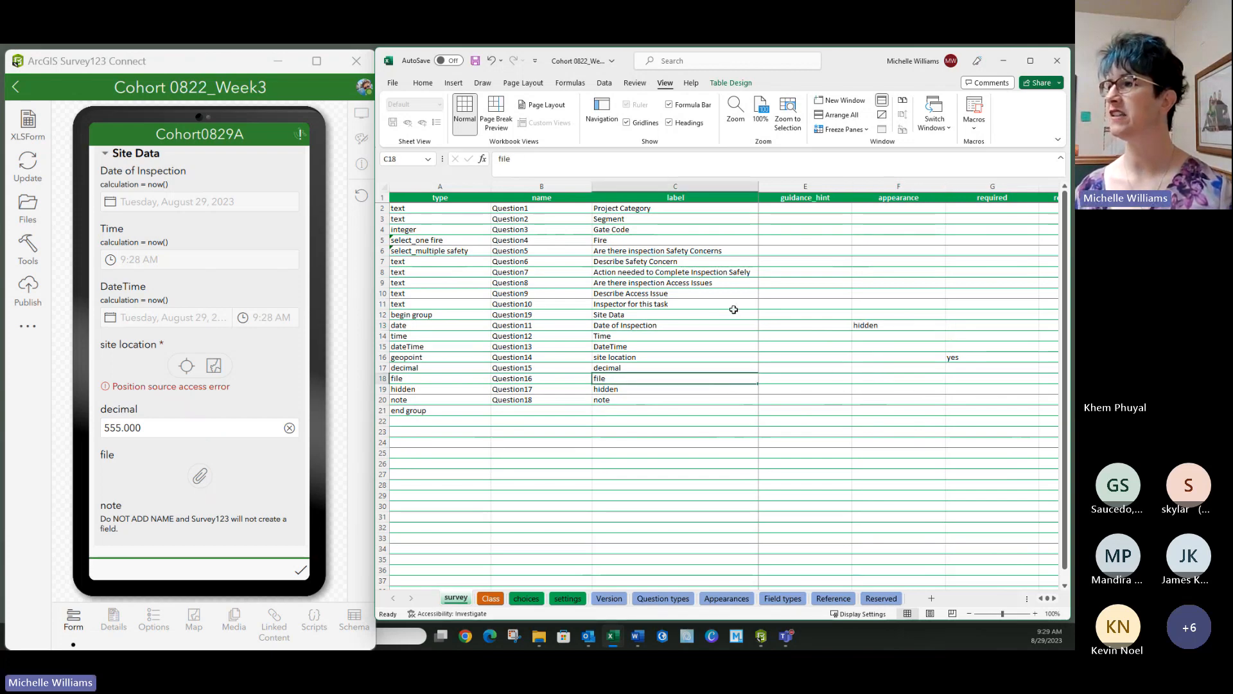
left_click(619, 326)
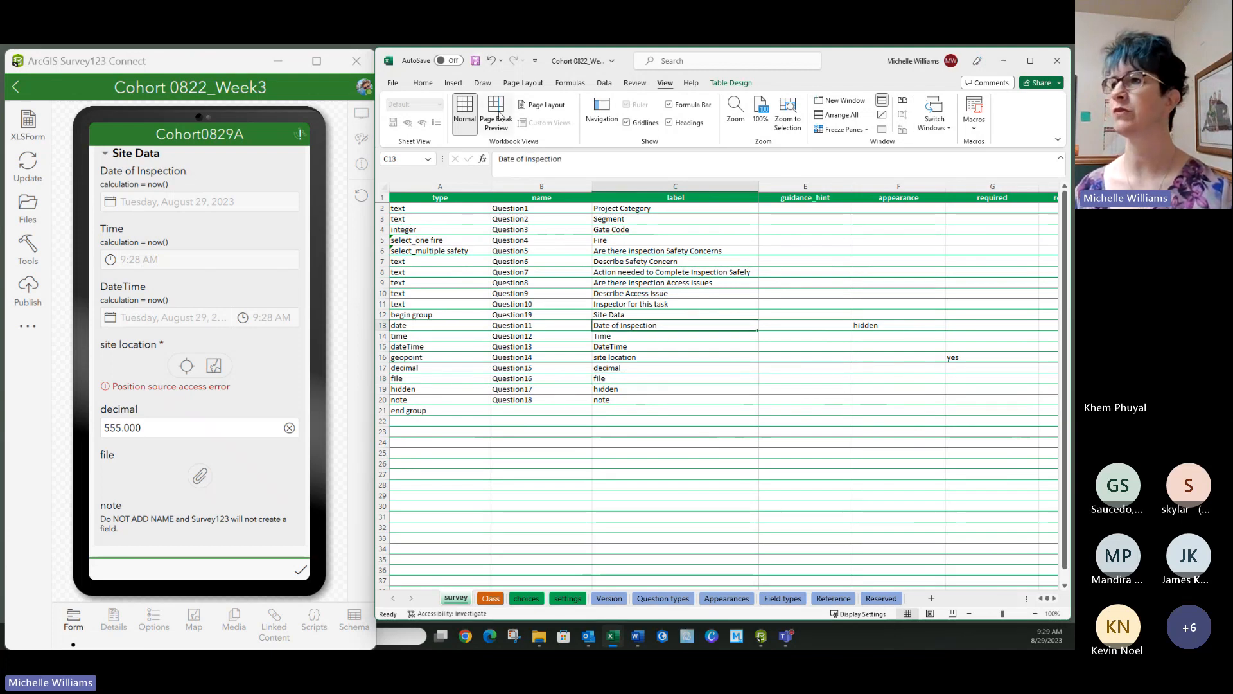
left_click(476, 61)
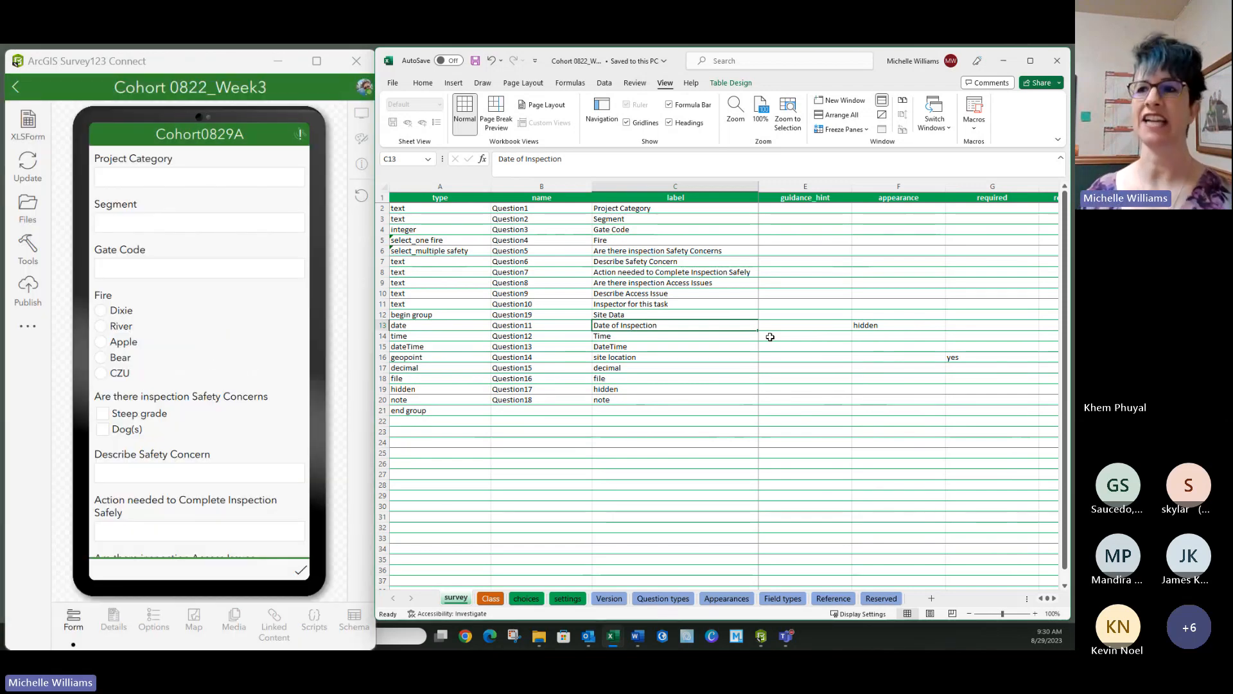
scroll(124, 223, "down", 10)
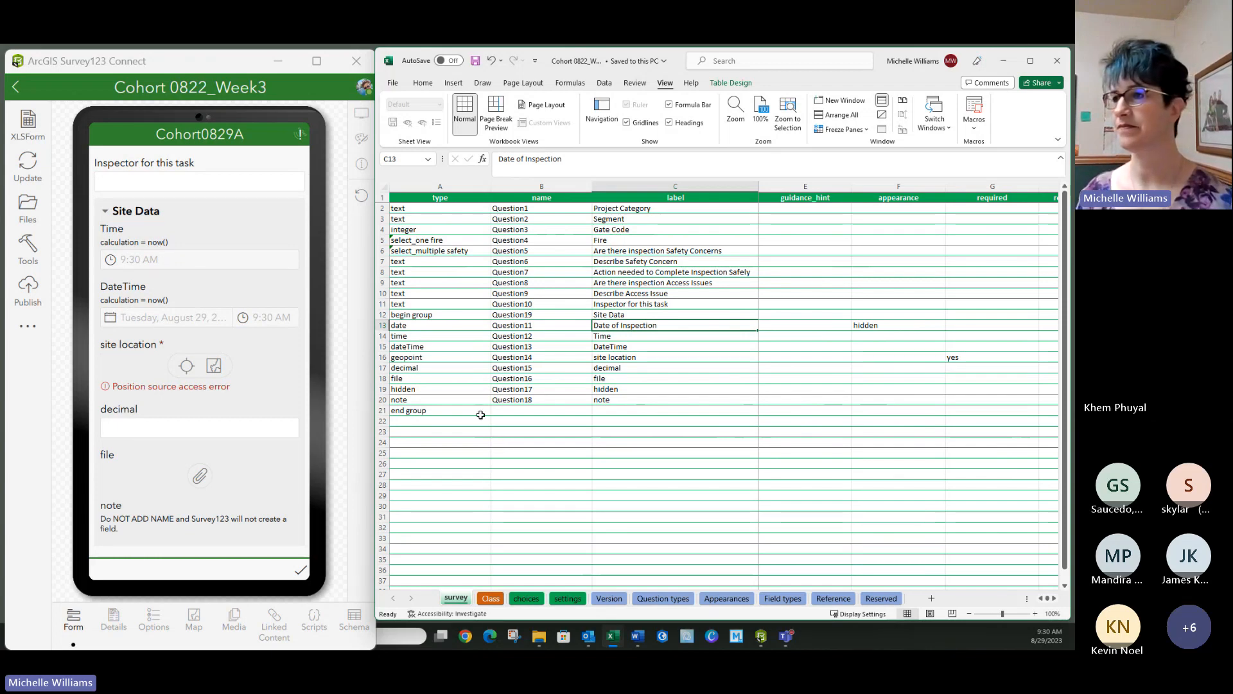
Review the hidden question in row 19, including its type, label and hint about using Appearance instead.
left_click(655, 388)
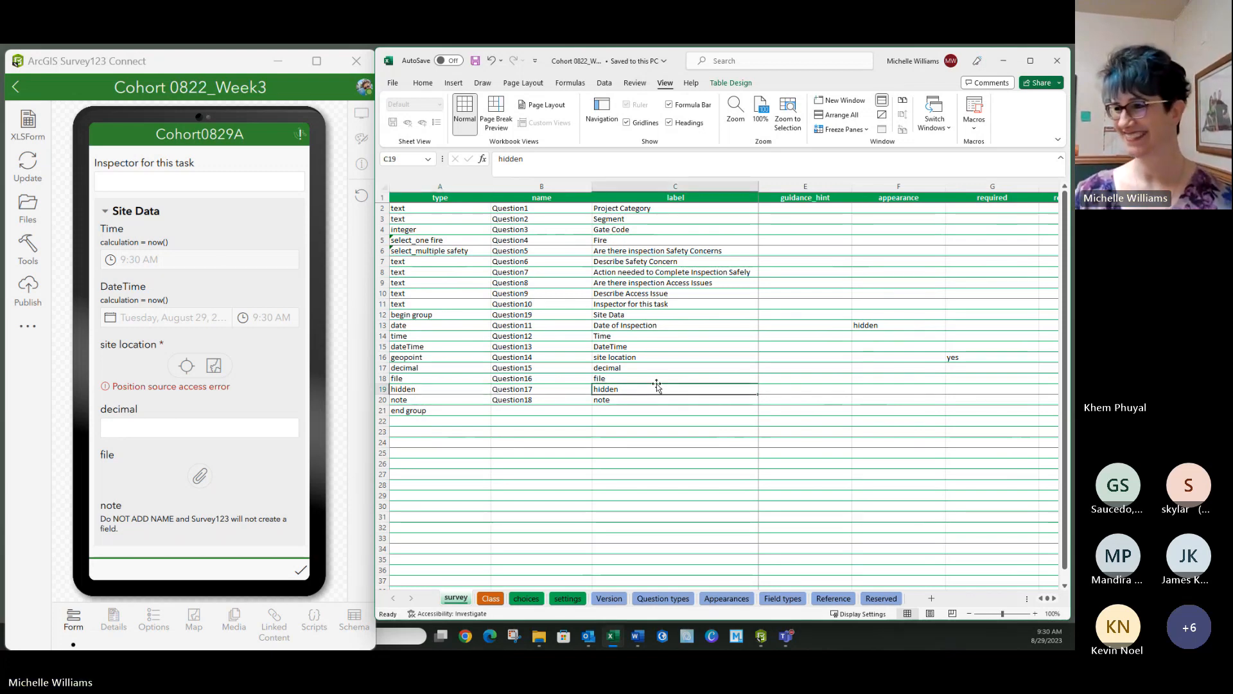
left_click(646, 411)
left_click(627, 391)
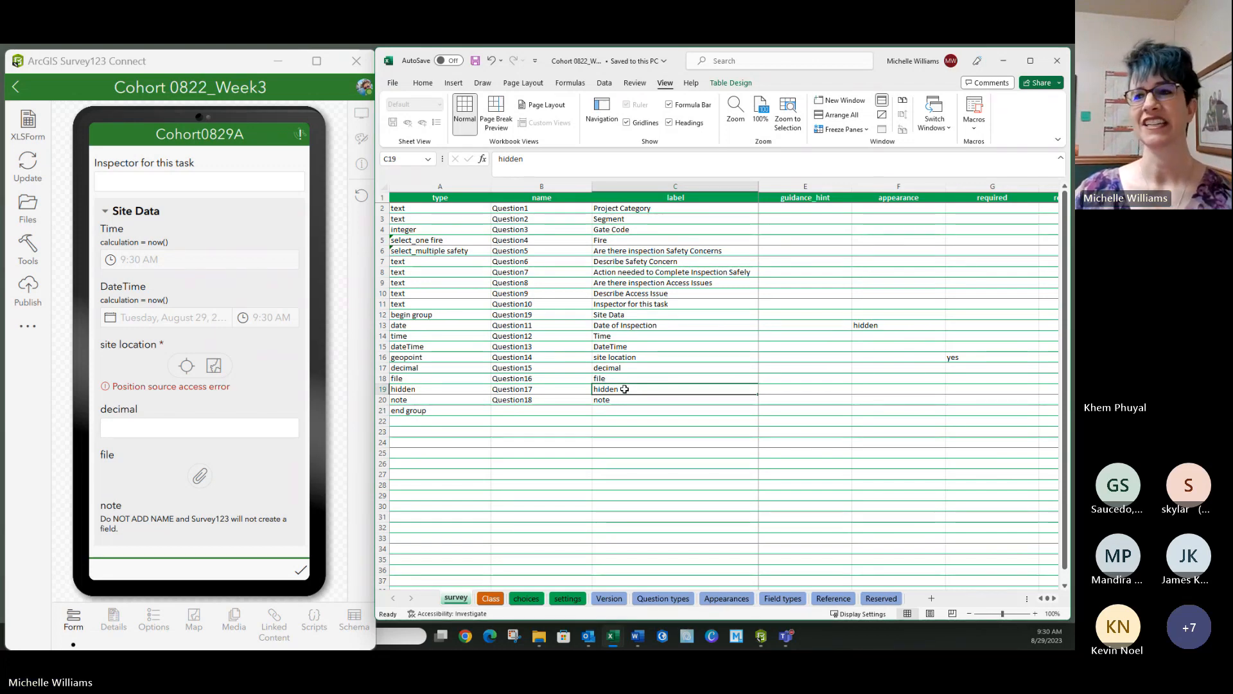
left_click(419, 388)
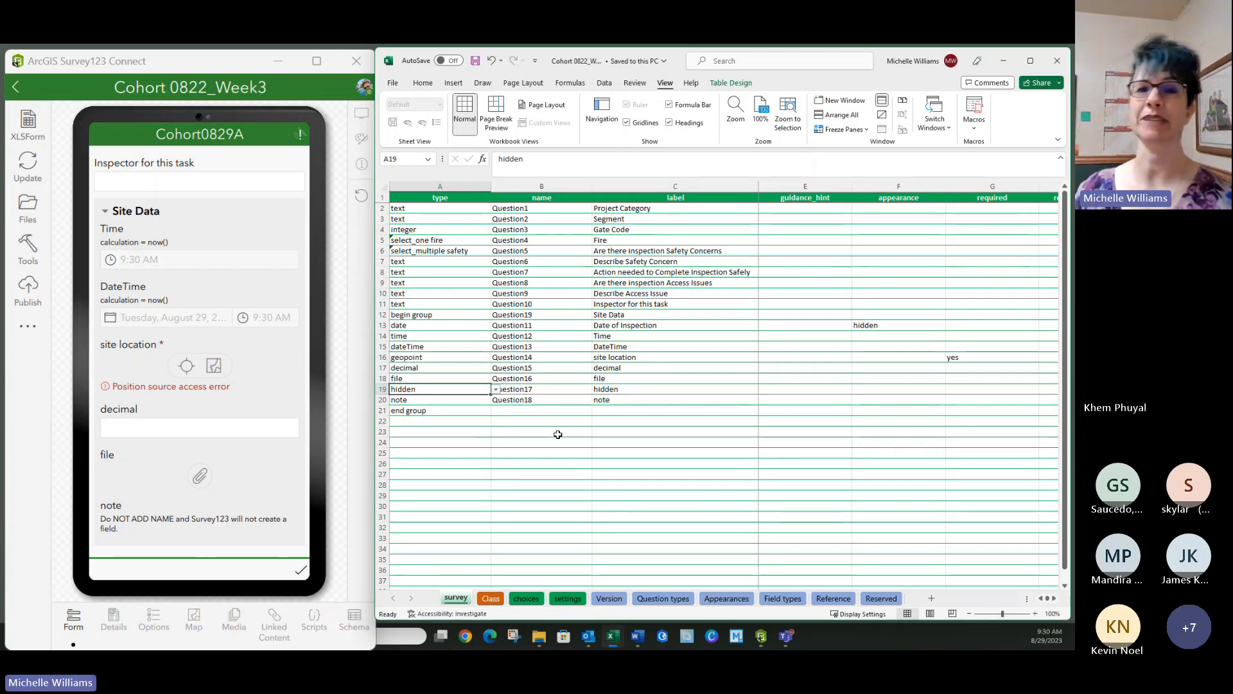
left_click(453, 442)
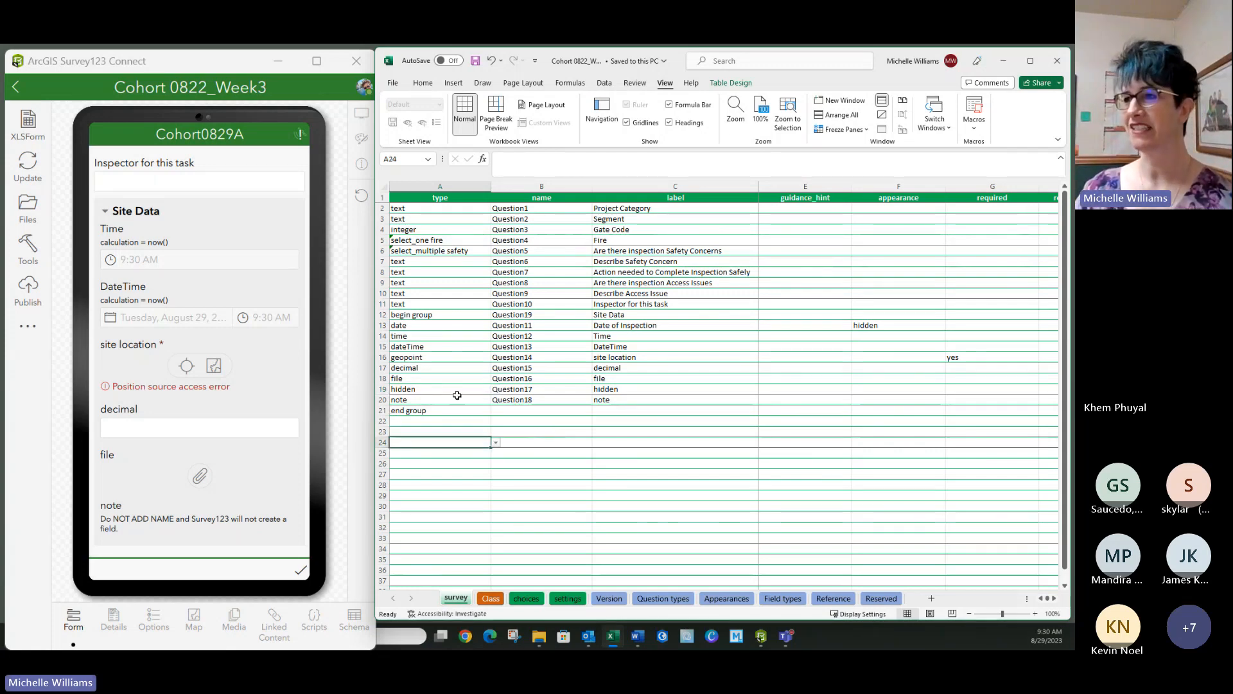
left_click(606, 391)
key("Right")
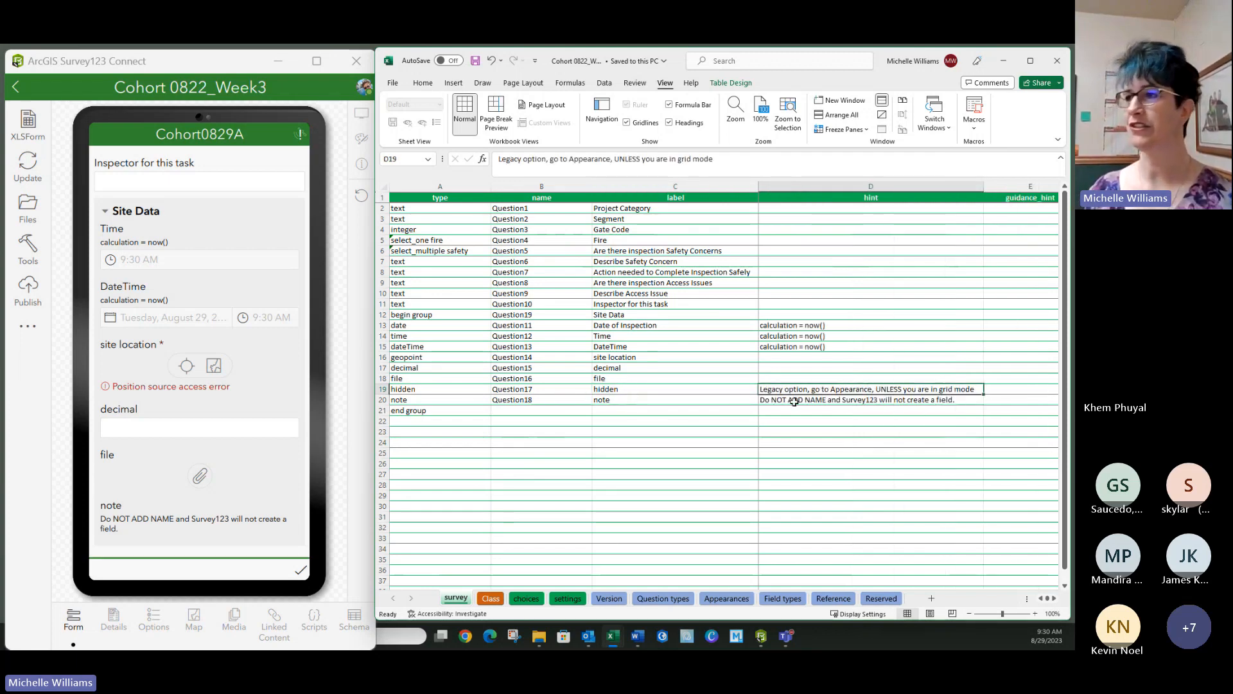
double_click(662, 390)
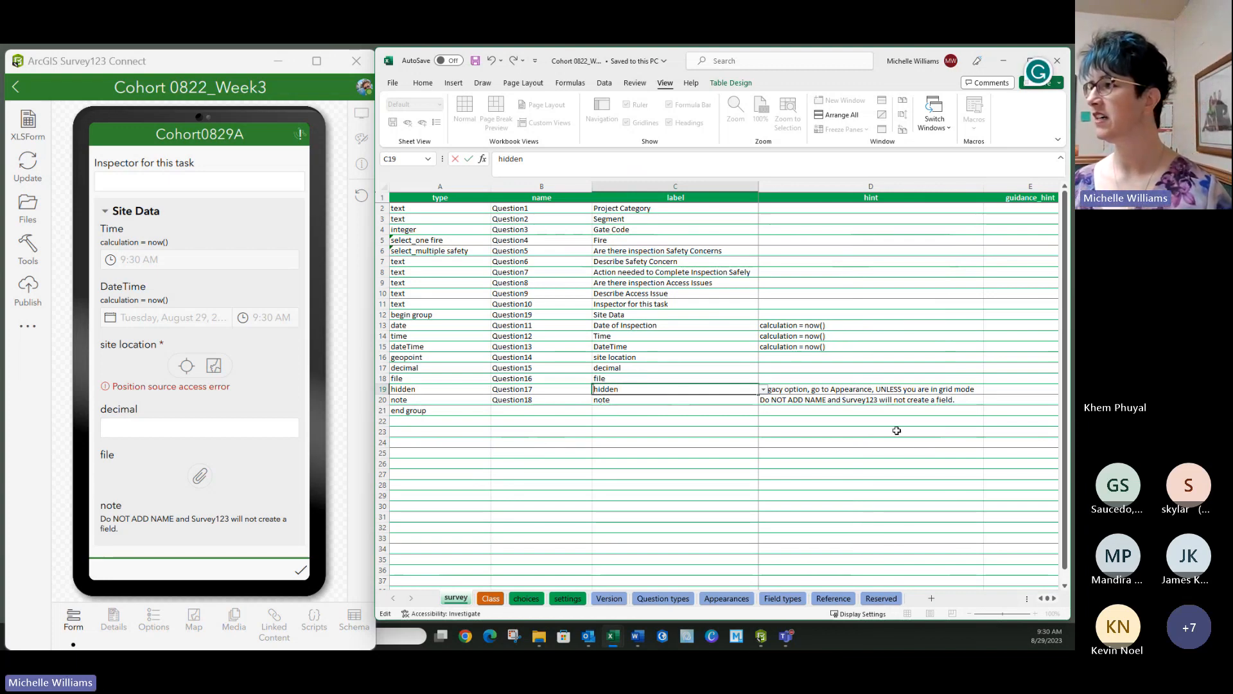
left_click(930, 417)
left_click(920, 390)
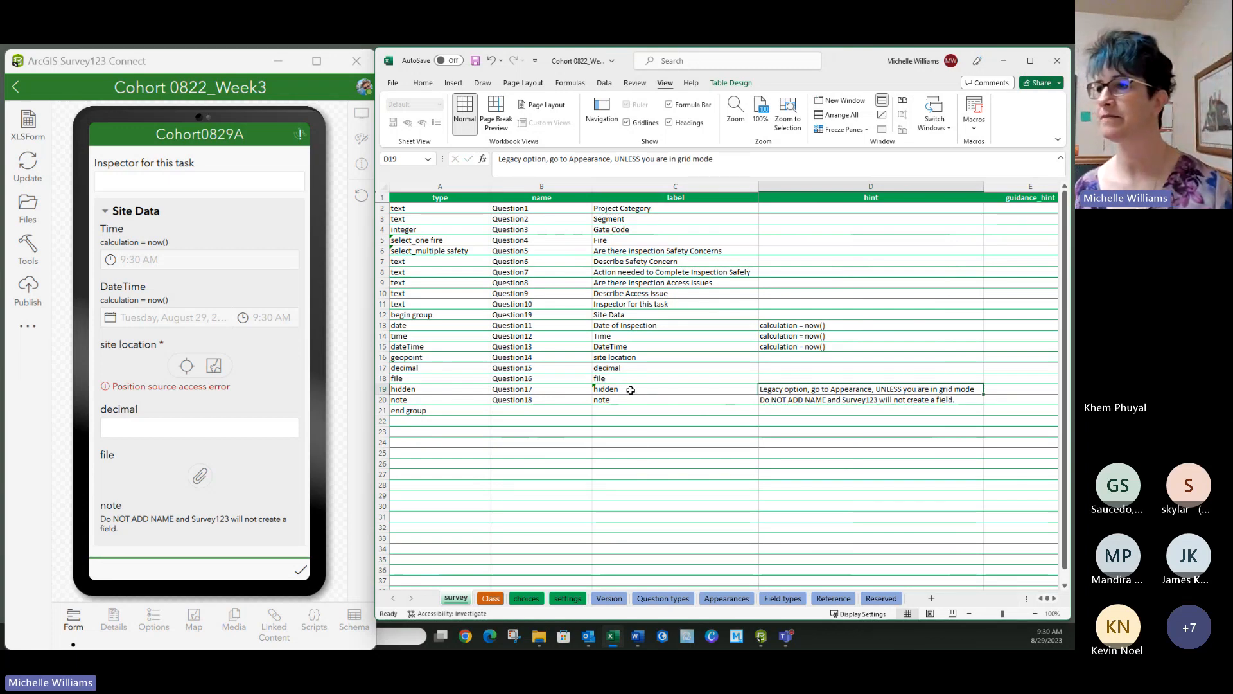
Switch to Survey123 Connect and start publishing the survey to read its compatibility warning.
key("alt+Tab")
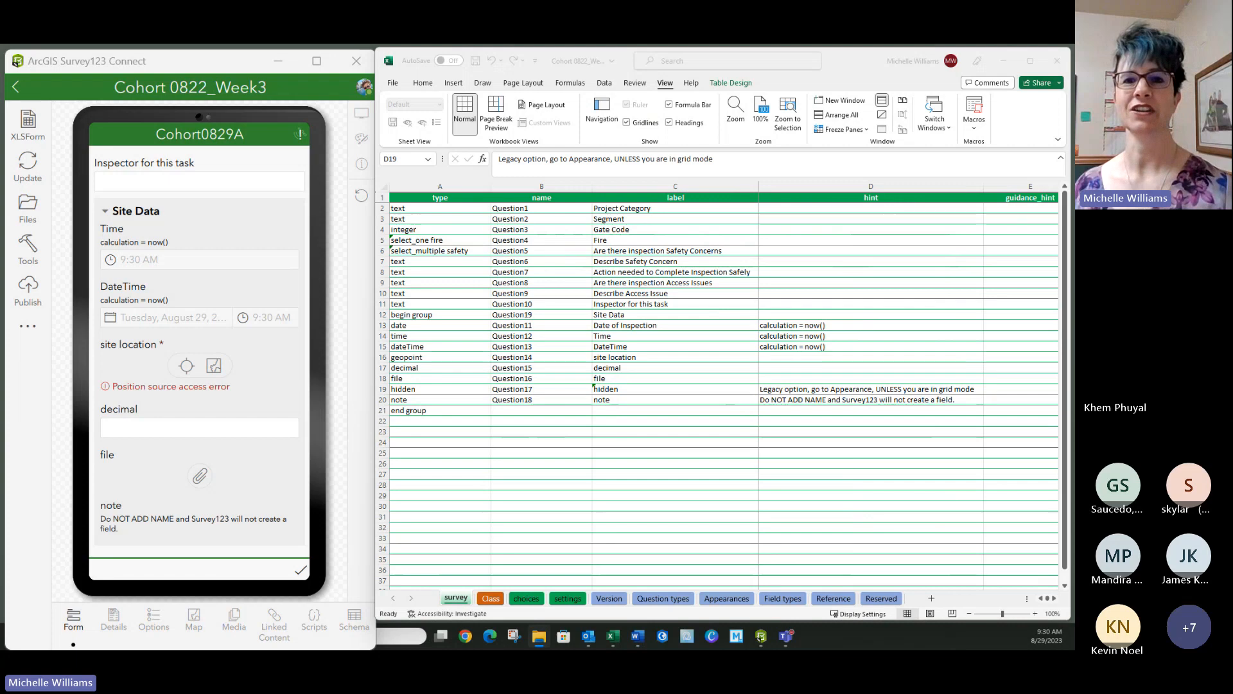
left_click(23, 289)
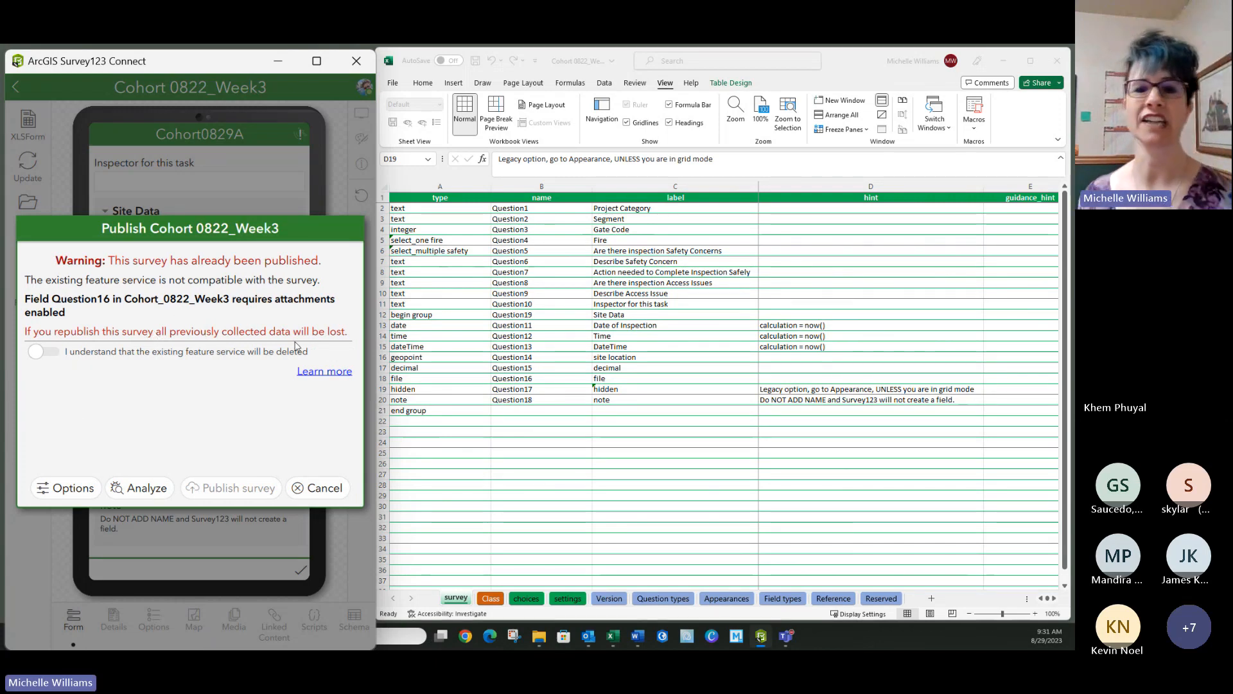
left_click(612, 517)
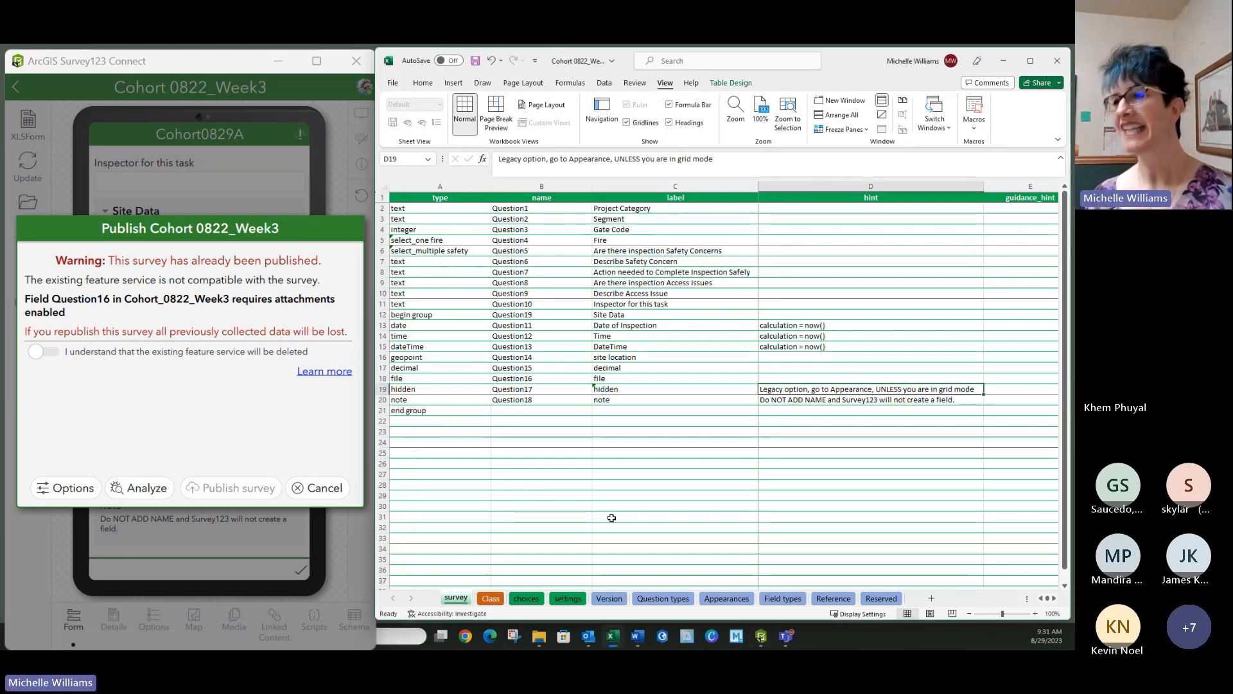
Clear the file question from row 18 of the survey sheet, cancel the pending publish and save the workbook.
left_click(380, 378)
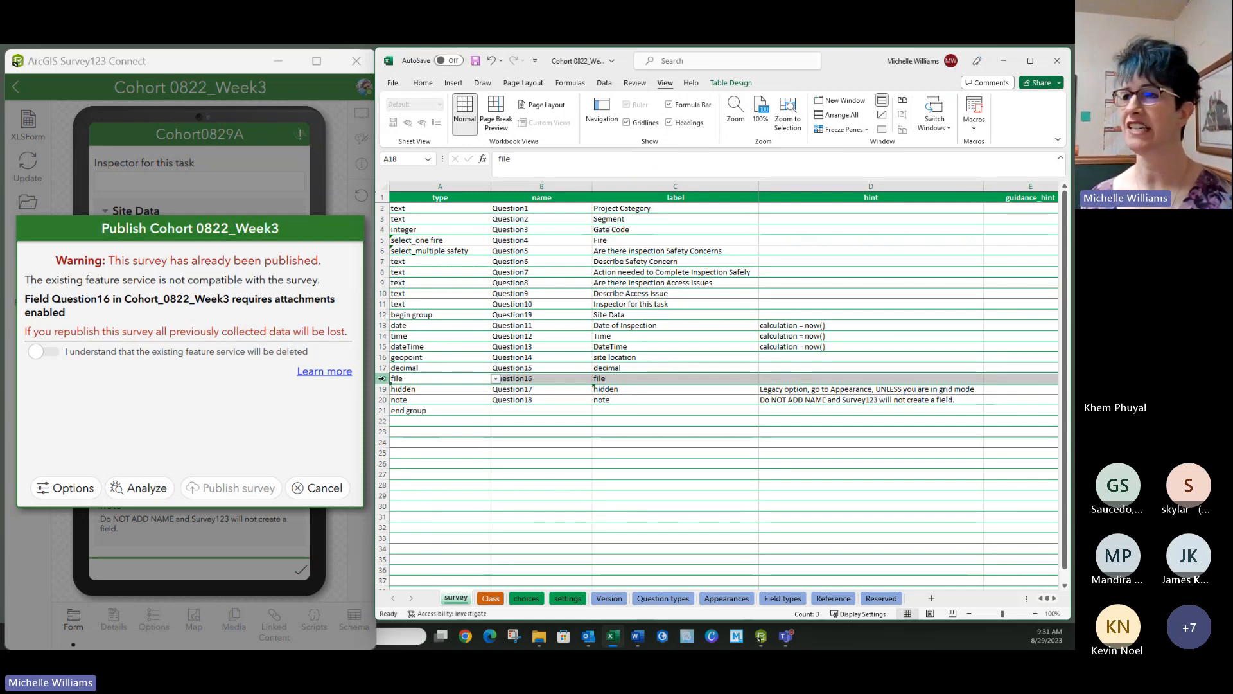
key("Delete")
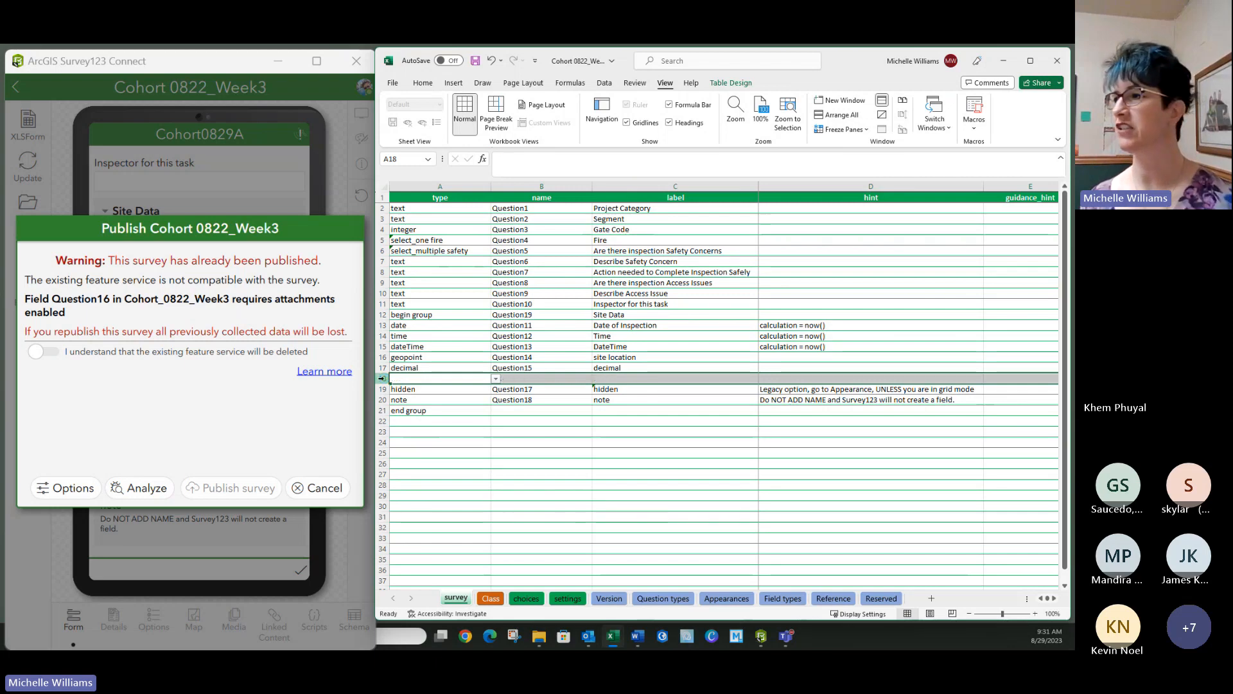
left_click(431, 443)
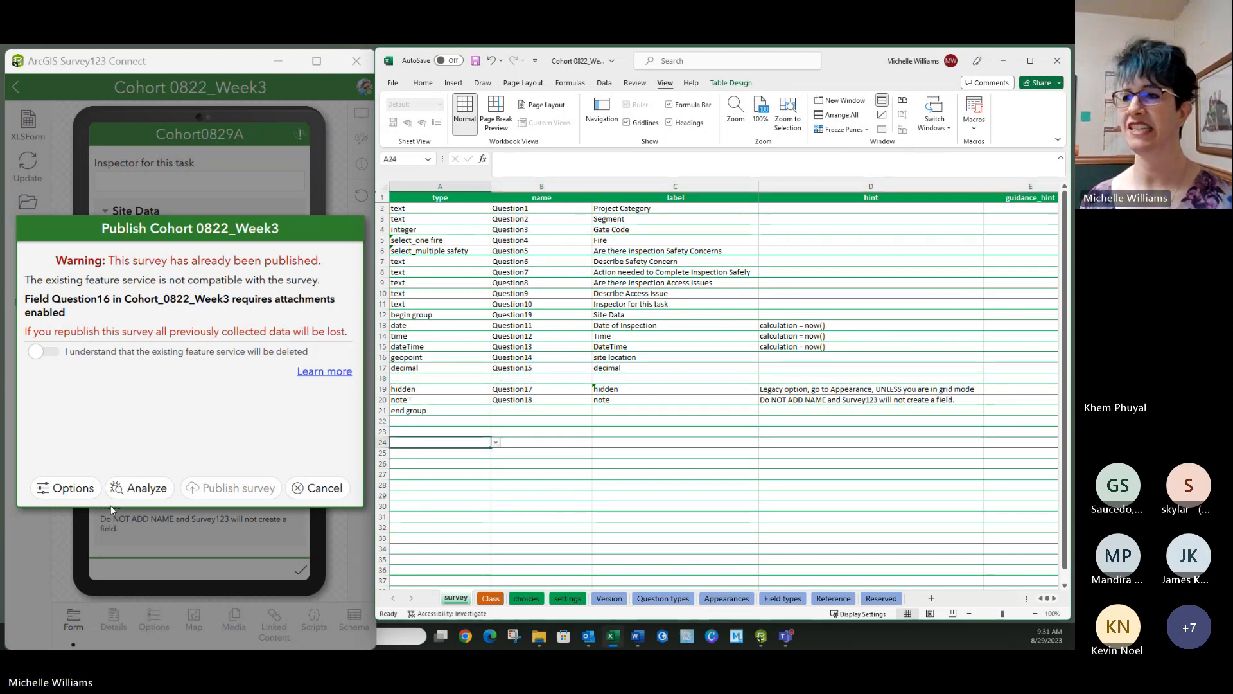
left_click(323, 490)
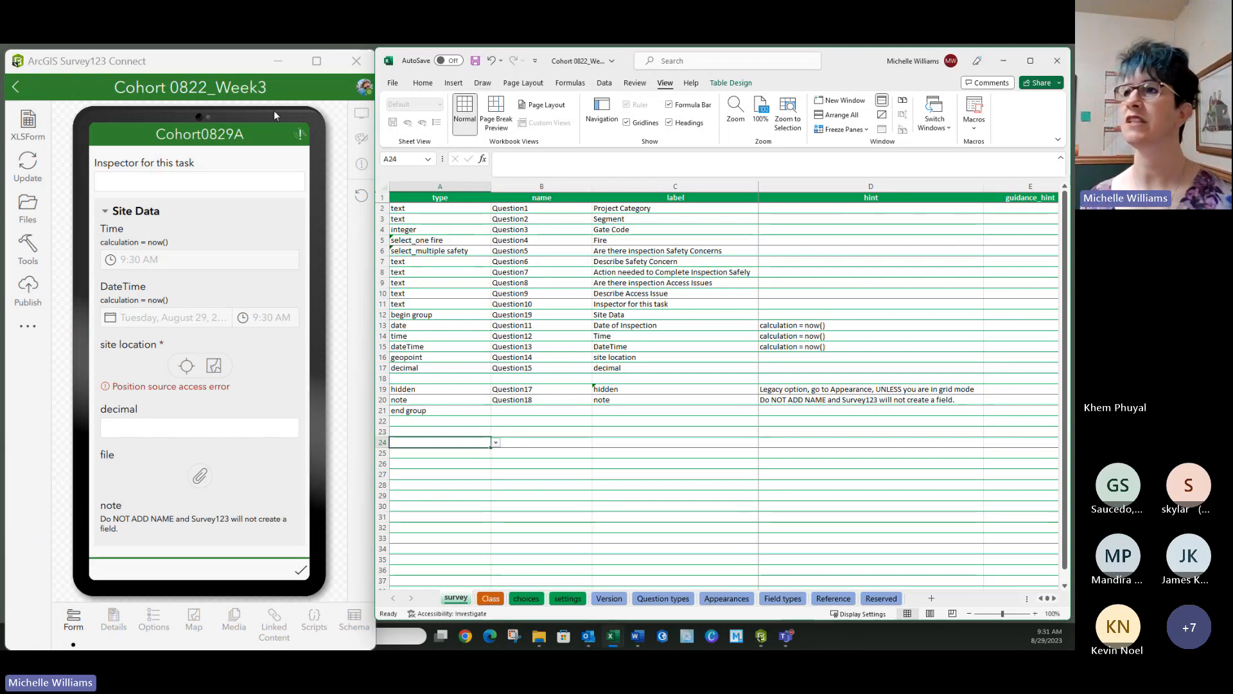
left_click(474, 61)
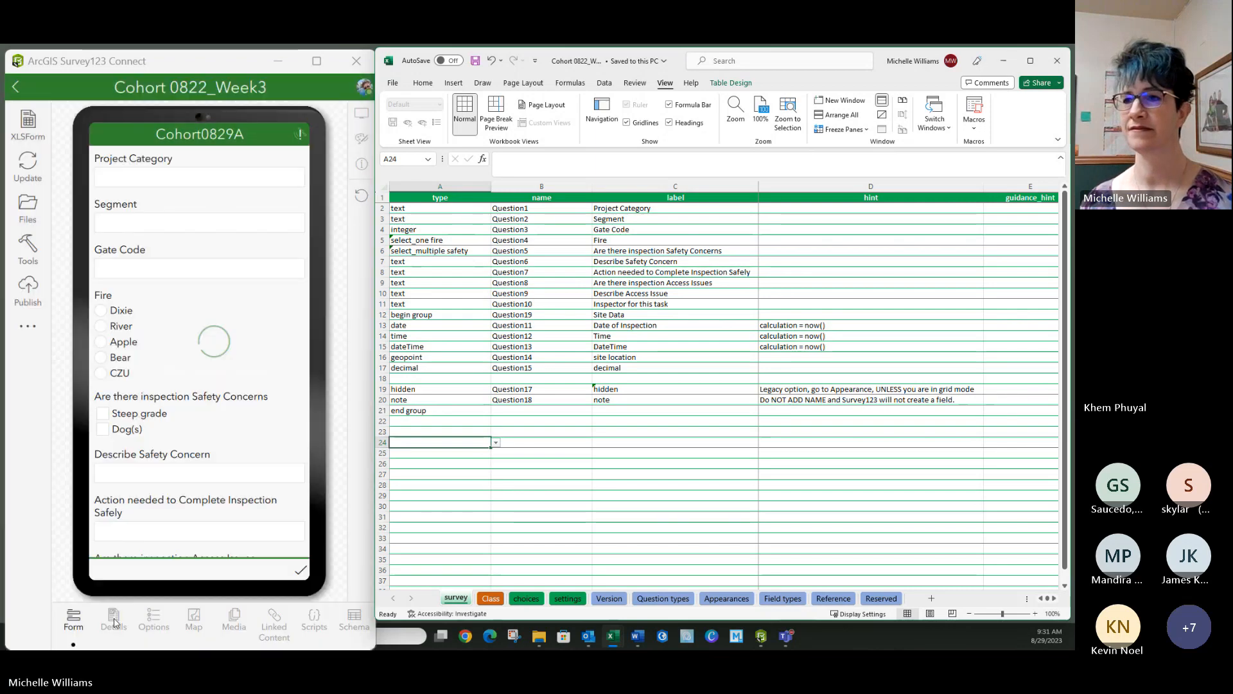
Start publishing the survey again, look at the publish options without changing them, and analyze the survey for issues.
left_click(28, 287)
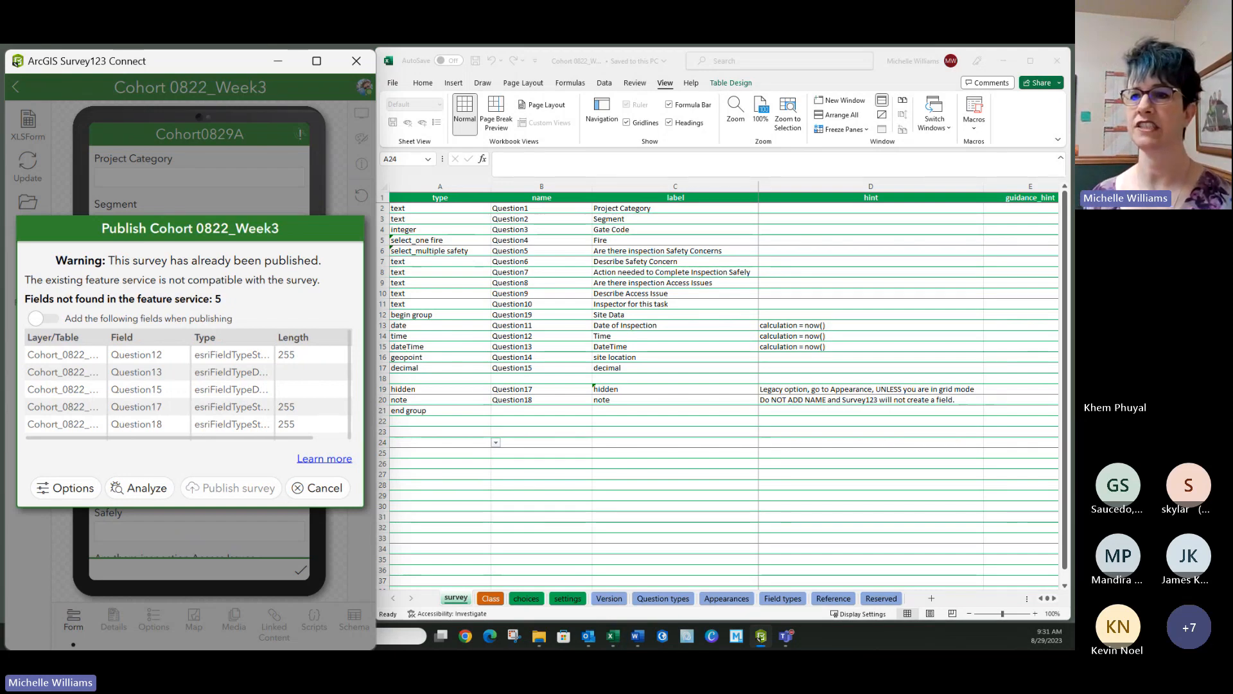
left_click(59, 489)
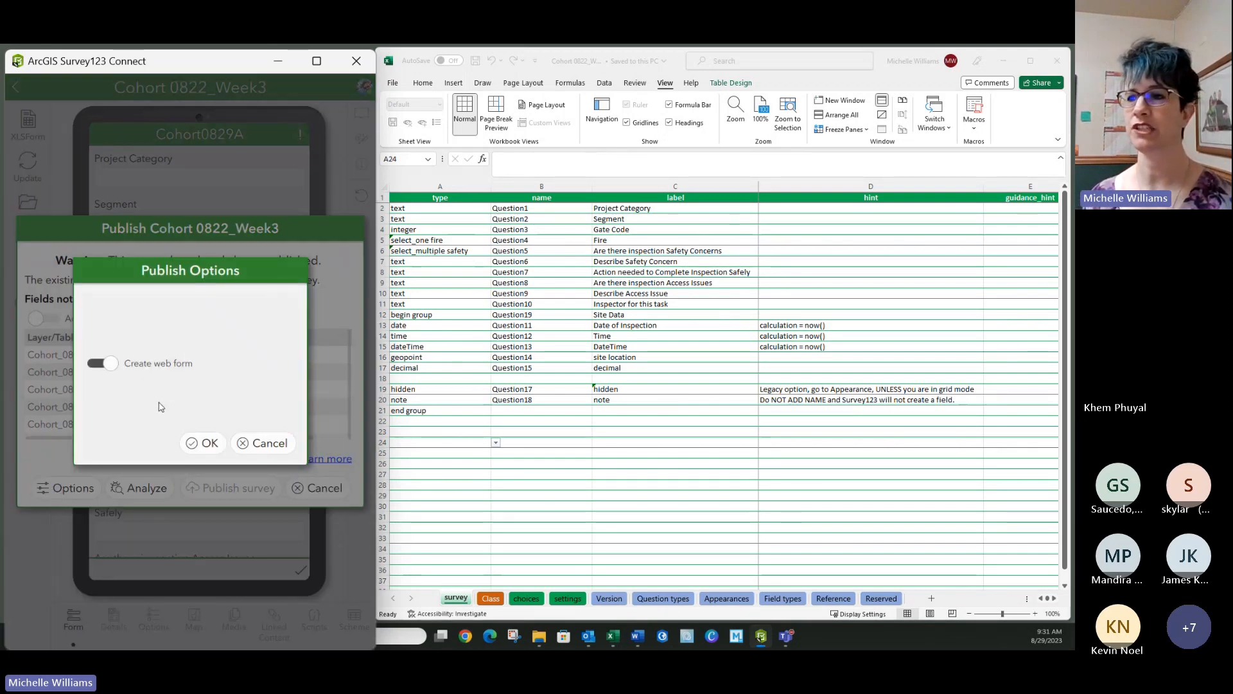
left_click(267, 443)
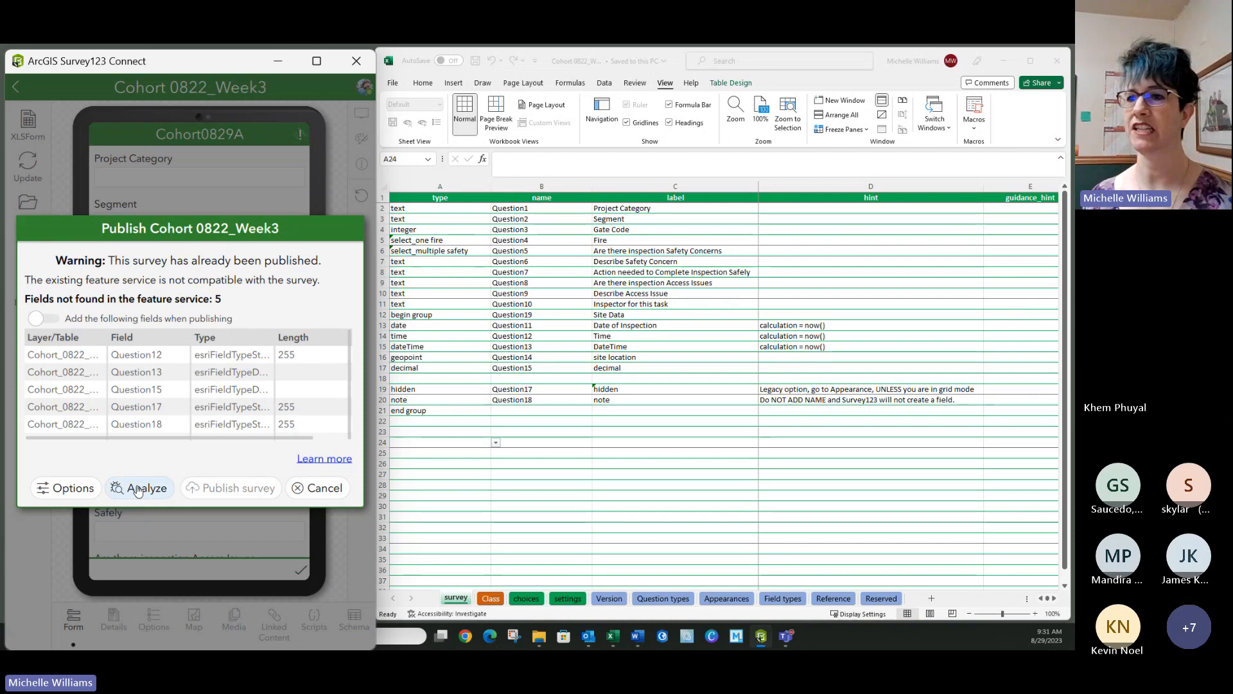
left_click(148, 488)
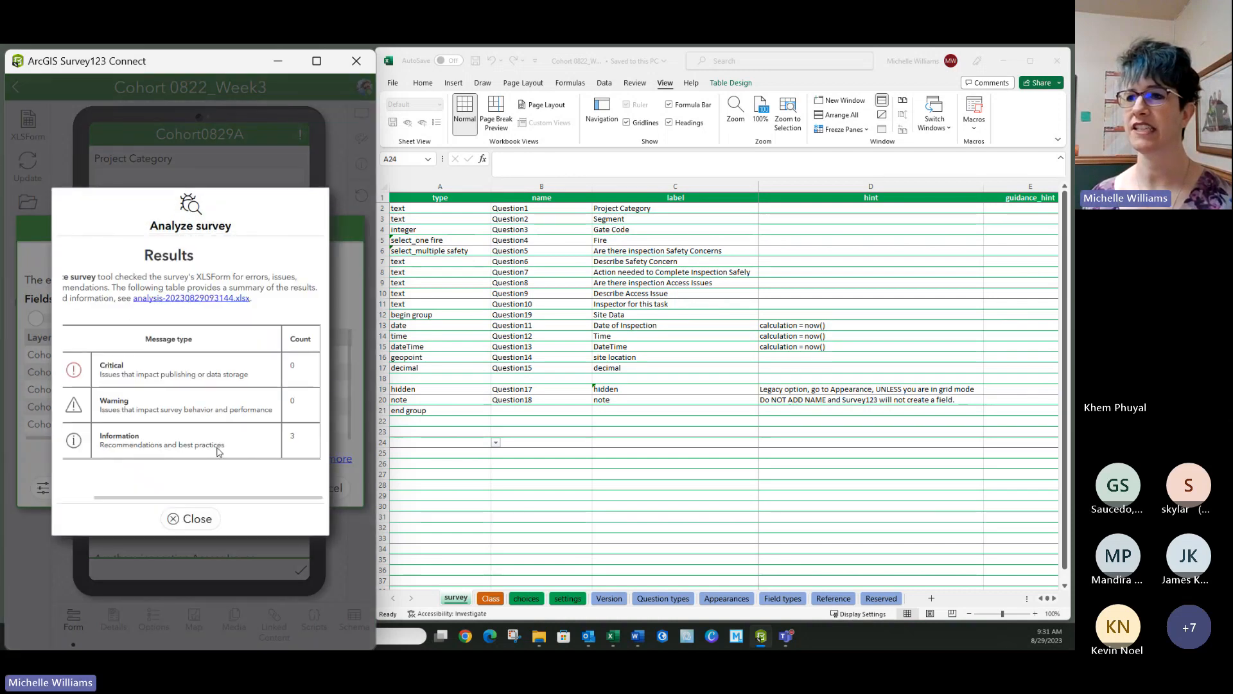
Open the analysis-20230829093144.xlsx report, widen its window to read each message and description, and close it.
left_click(163, 299)
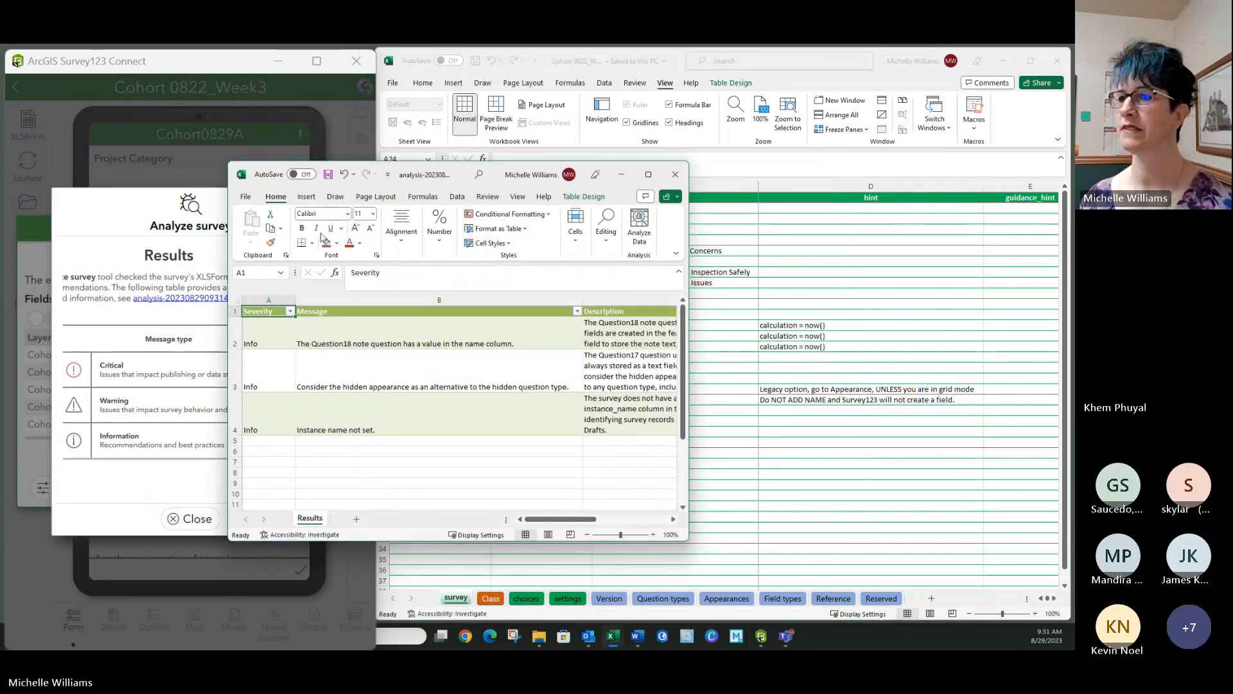
left_click(361, 339)
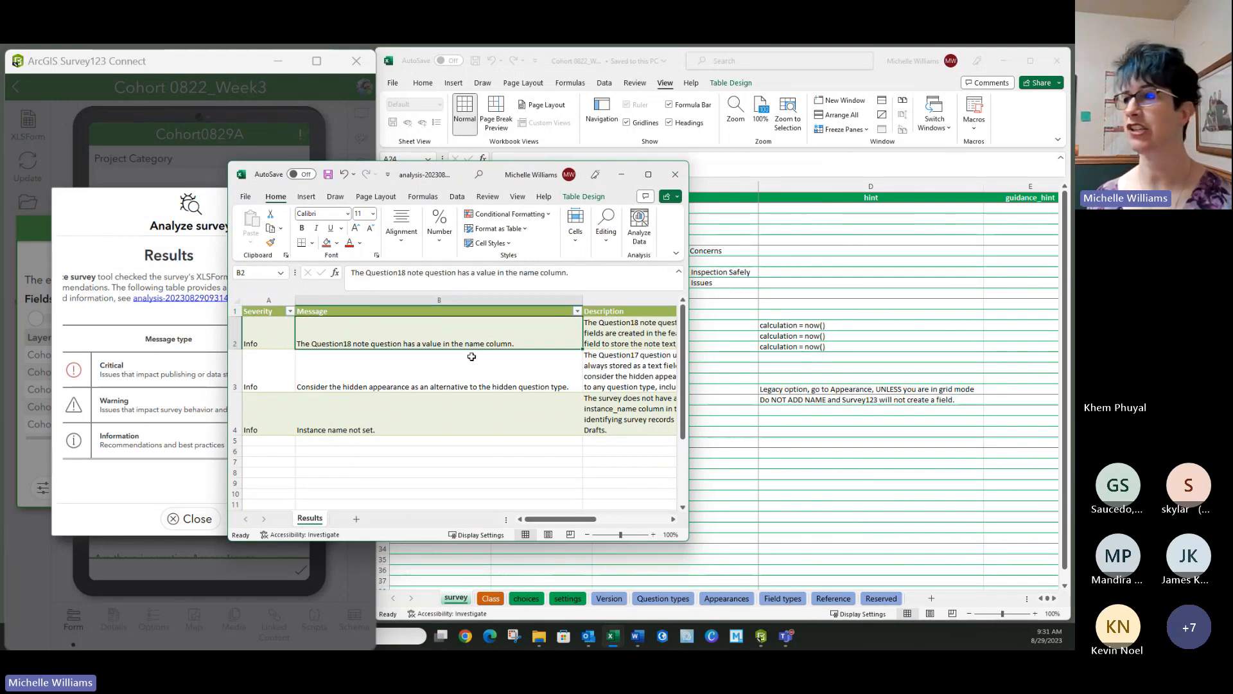
left_click_drag(691, 331, 906, 330)
left_click(344, 379)
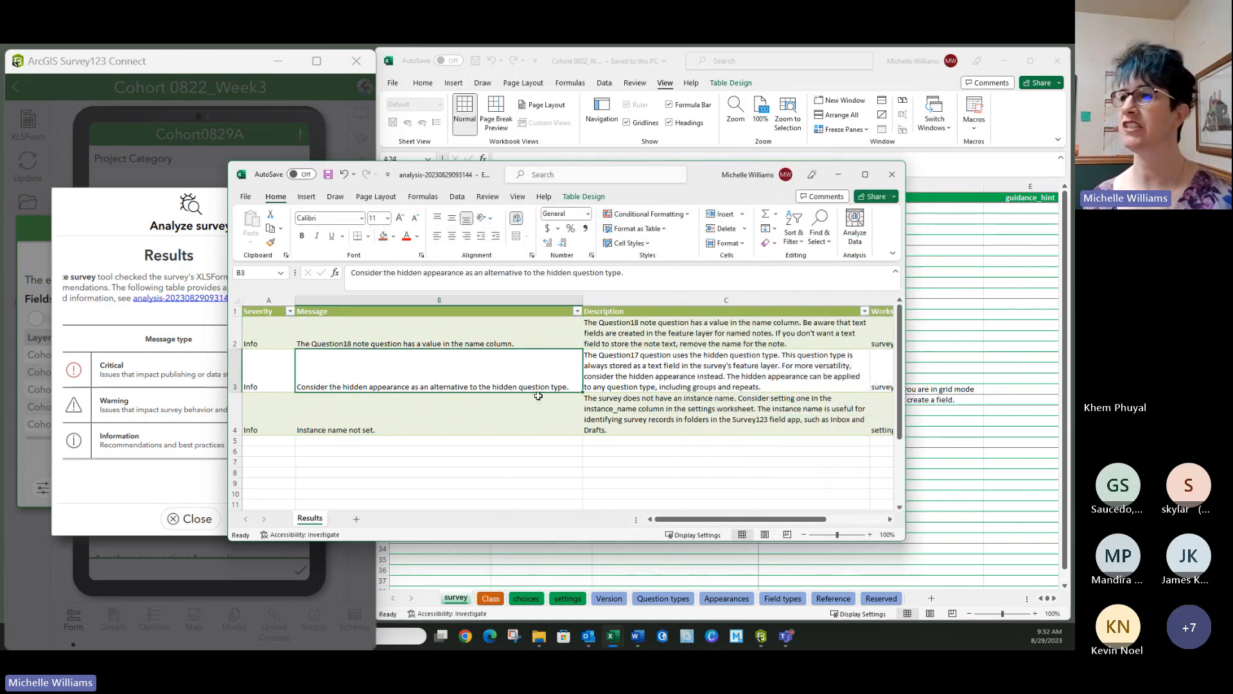
left_click(390, 416)
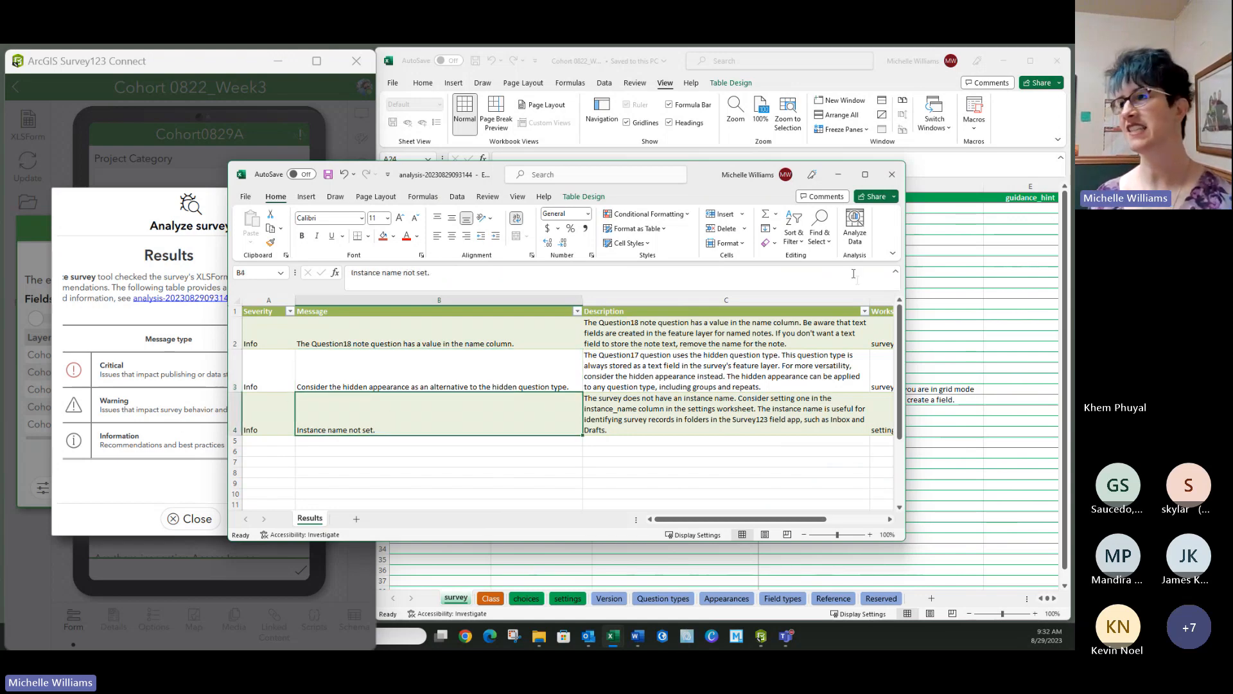
left_click(892, 174)
Delete the name Question18 from the note question in row 20, and save the workbook after closing the analysis and publish dialogs.
left_click(642, 474)
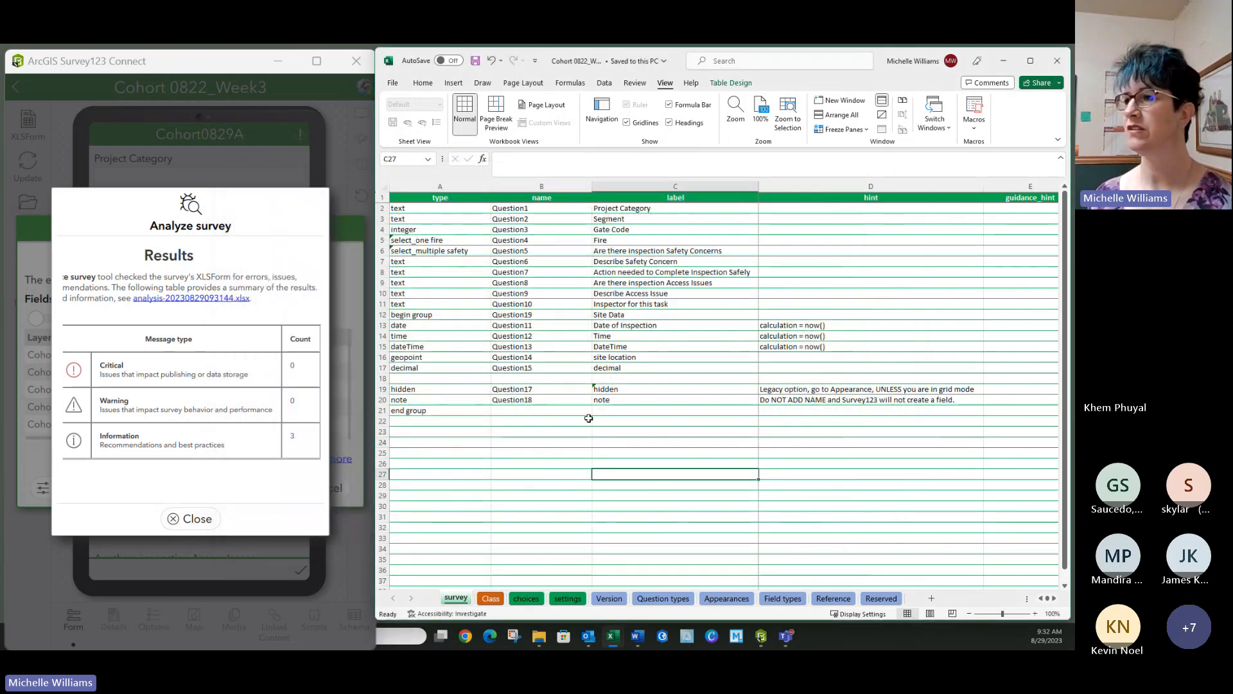
left_click(555, 401)
key("Delete")
left_click(497, 463)
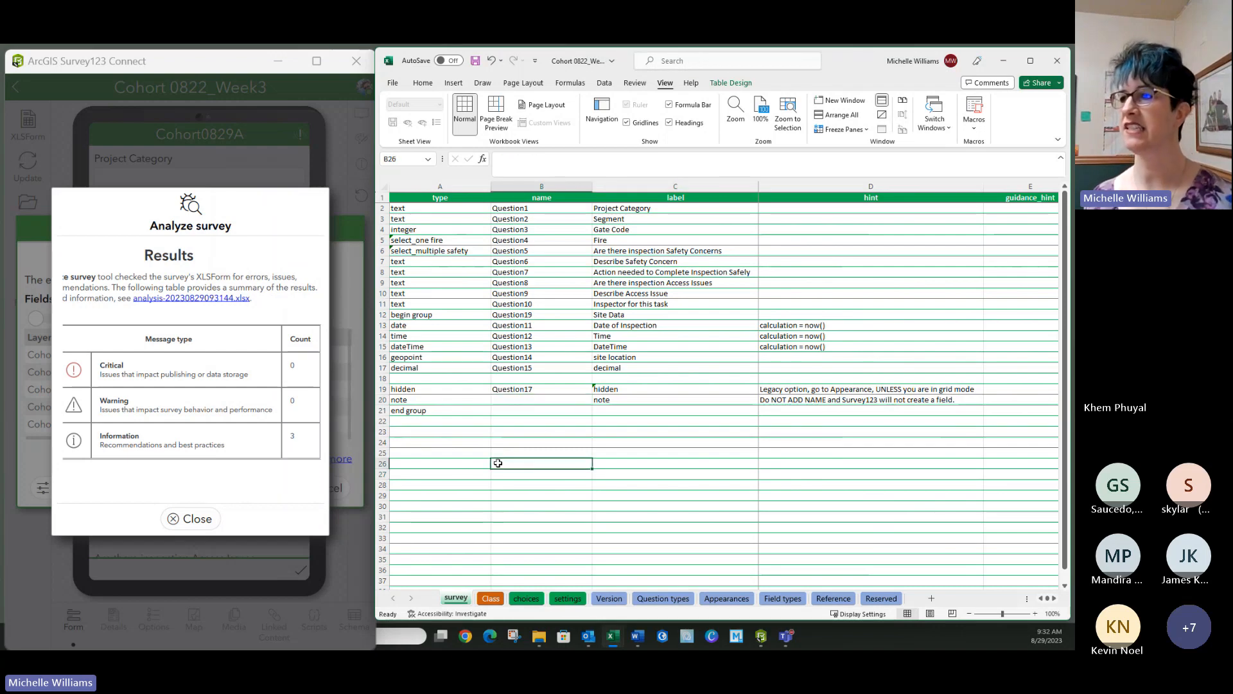
left_click(191, 519)
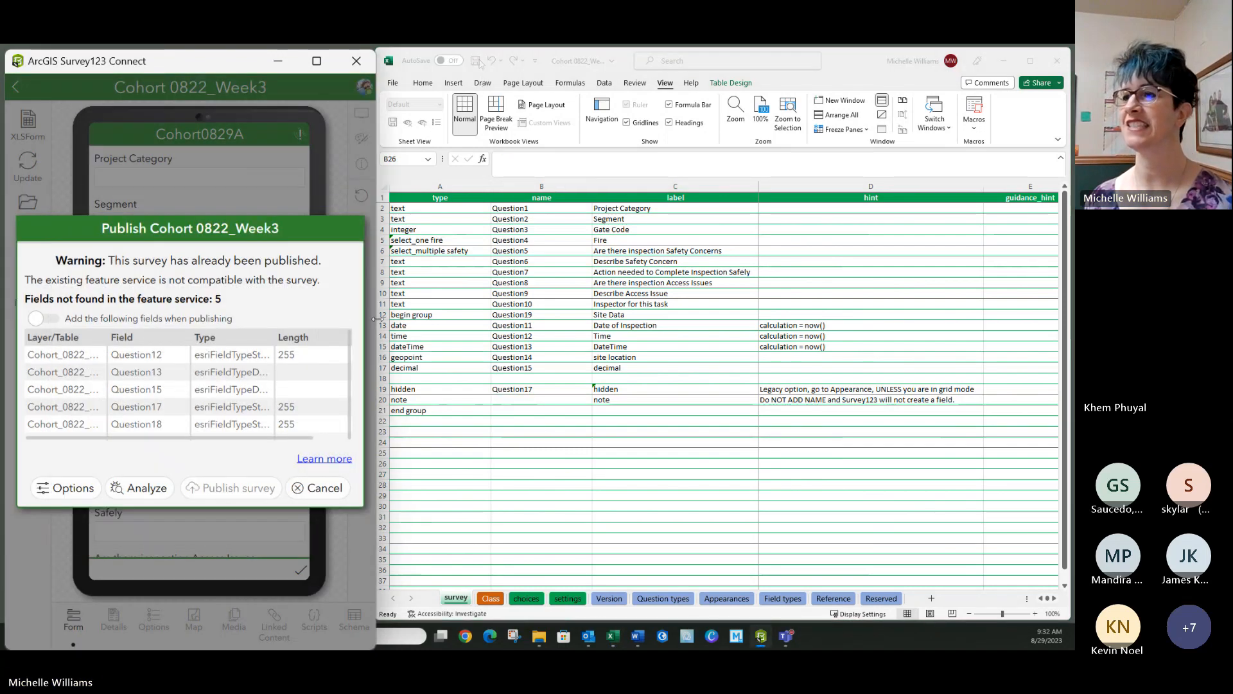
left_click(319, 489)
left_click(475, 60)
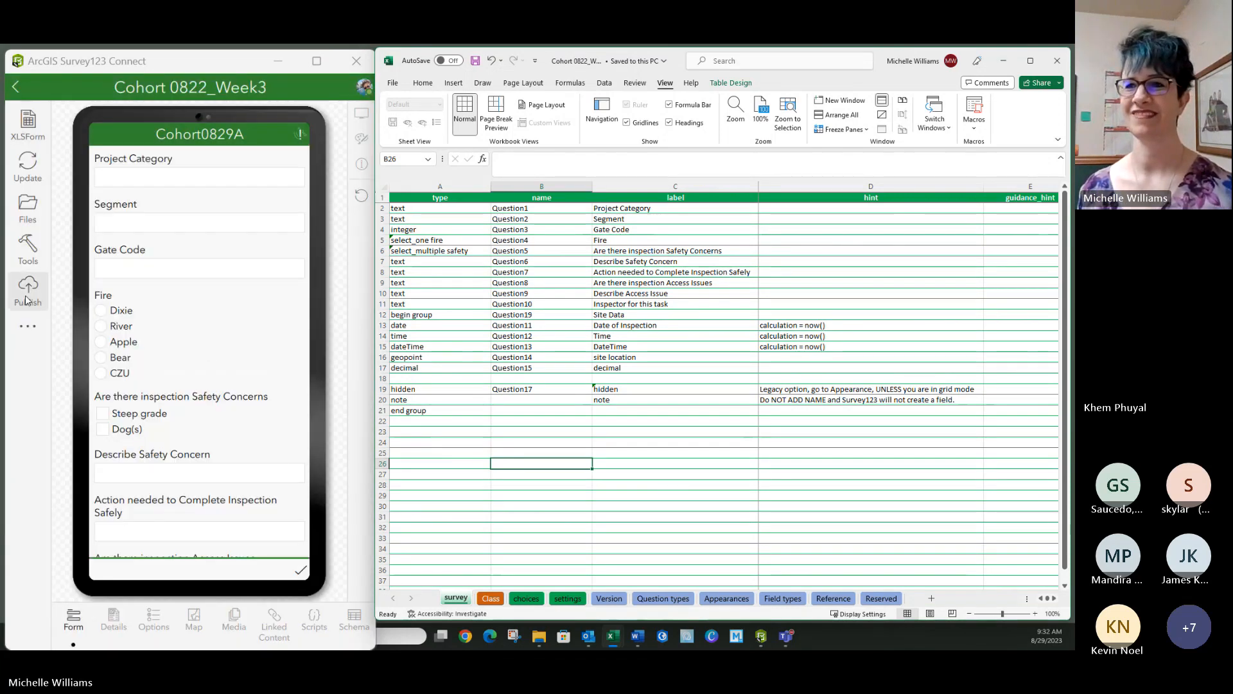
Publish the Cohort 0822_Week3 survey with the missing fields added to the existing feature service.
left_click(25, 298)
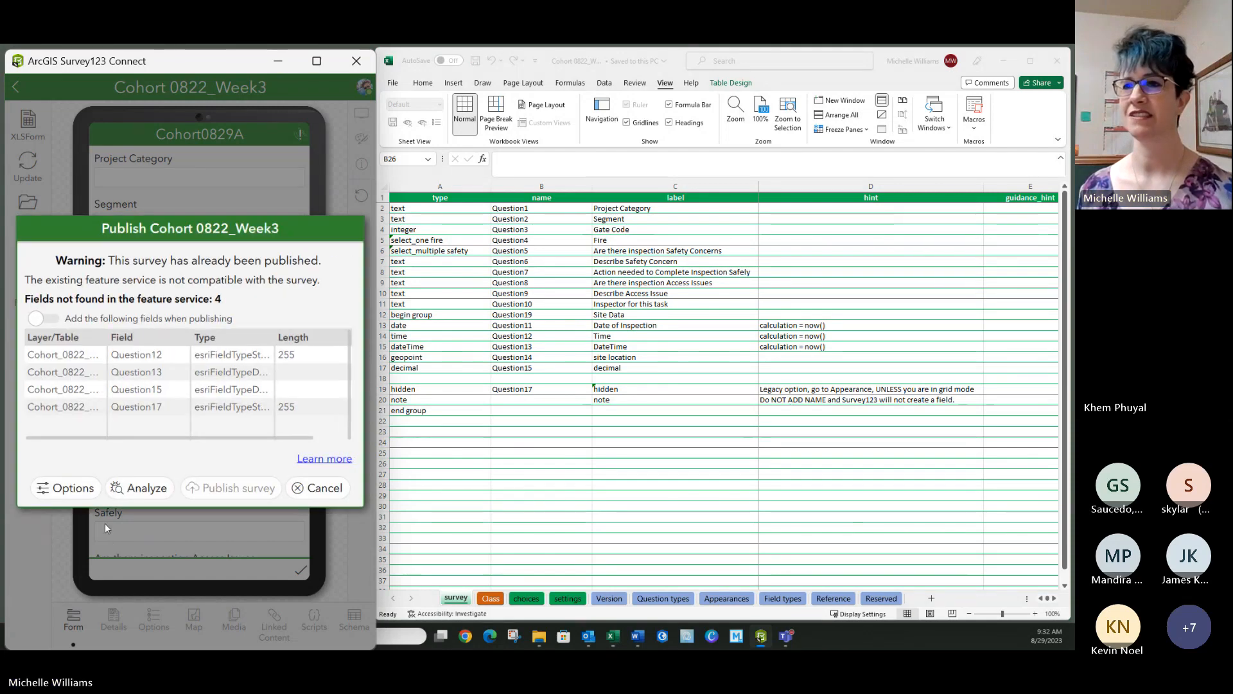
left_click(50, 319)
left_click(234, 489)
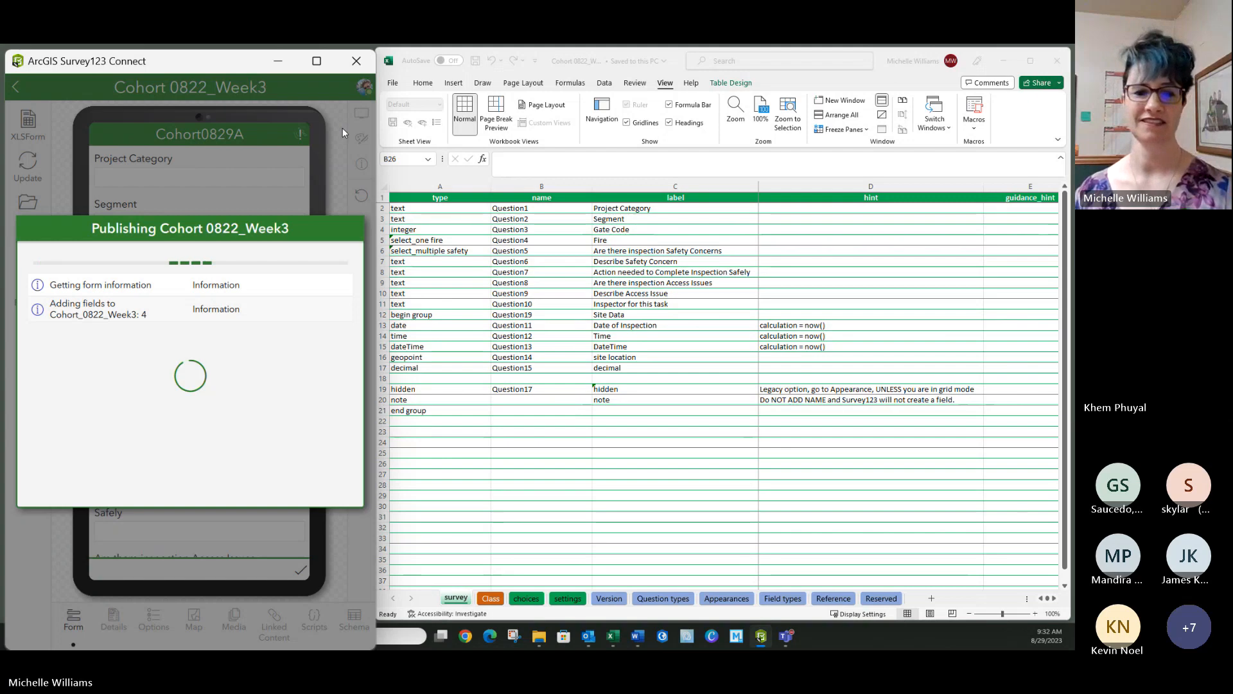